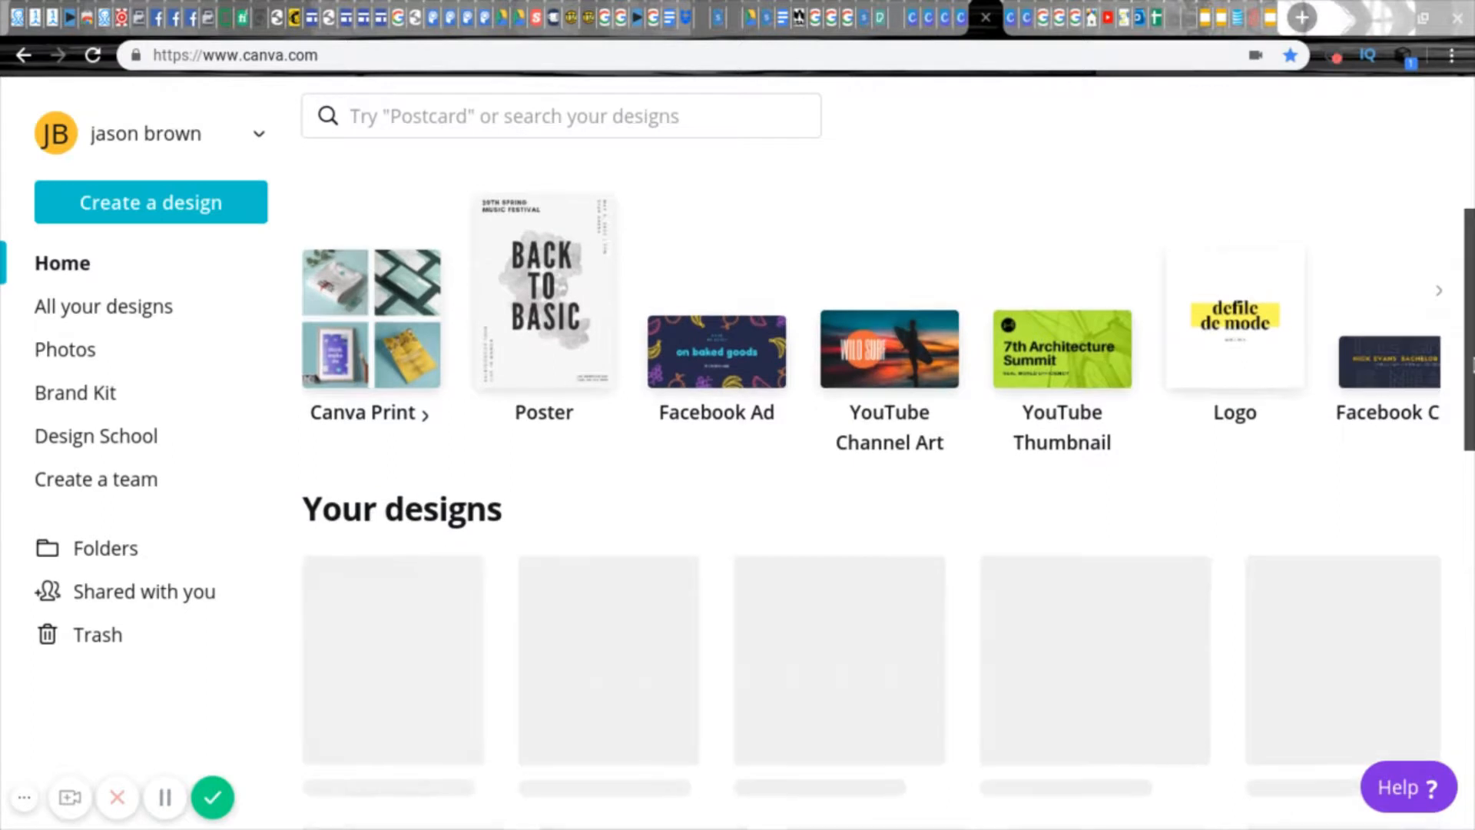
# Step: Look through the available design types and create a new blank YouTube Thumbnail design
pyautogui.click(1438, 285)
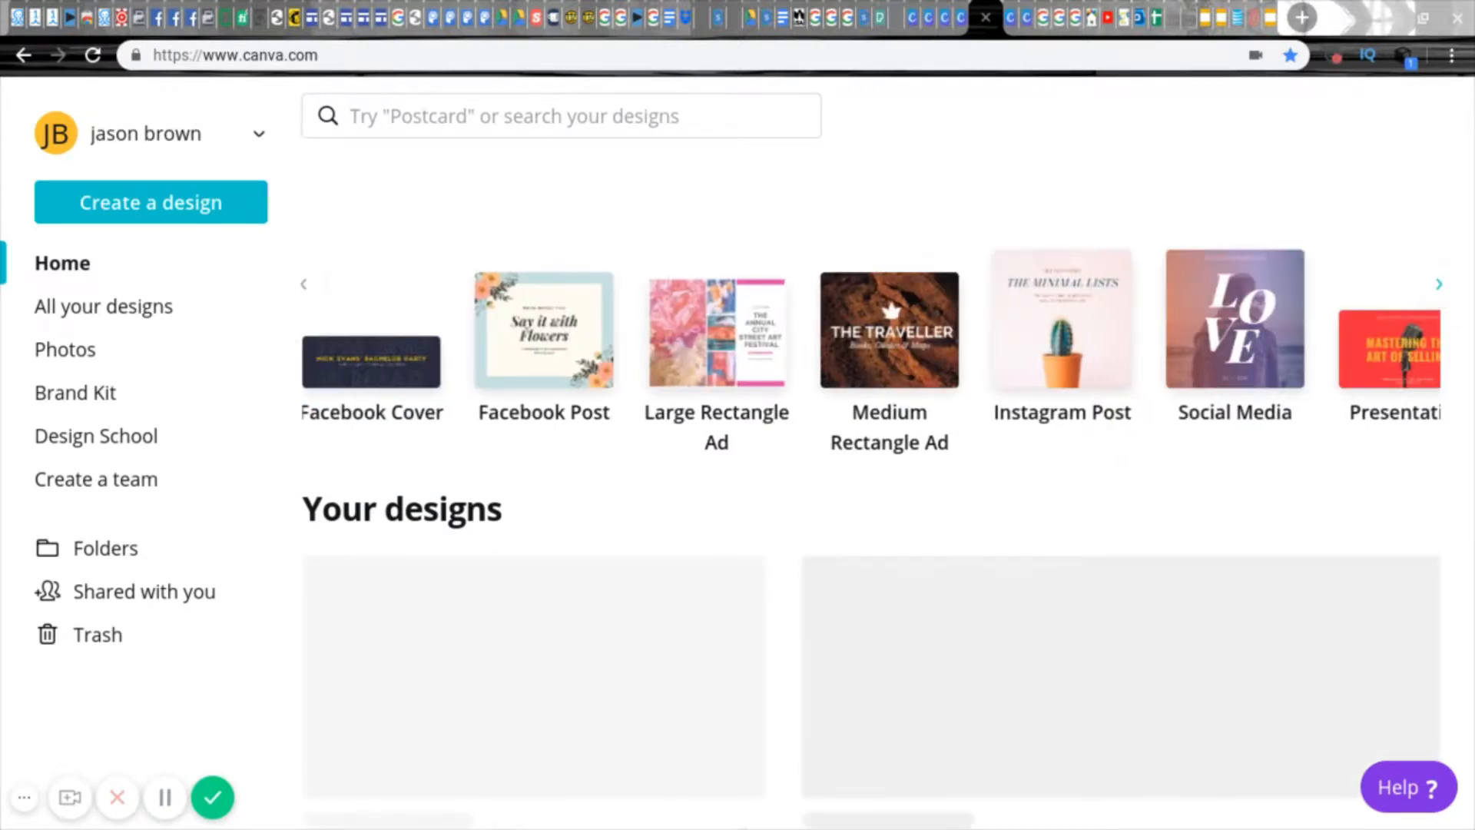
pyautogui.click(1438, 285)
pyautogui.click(1438, 286)
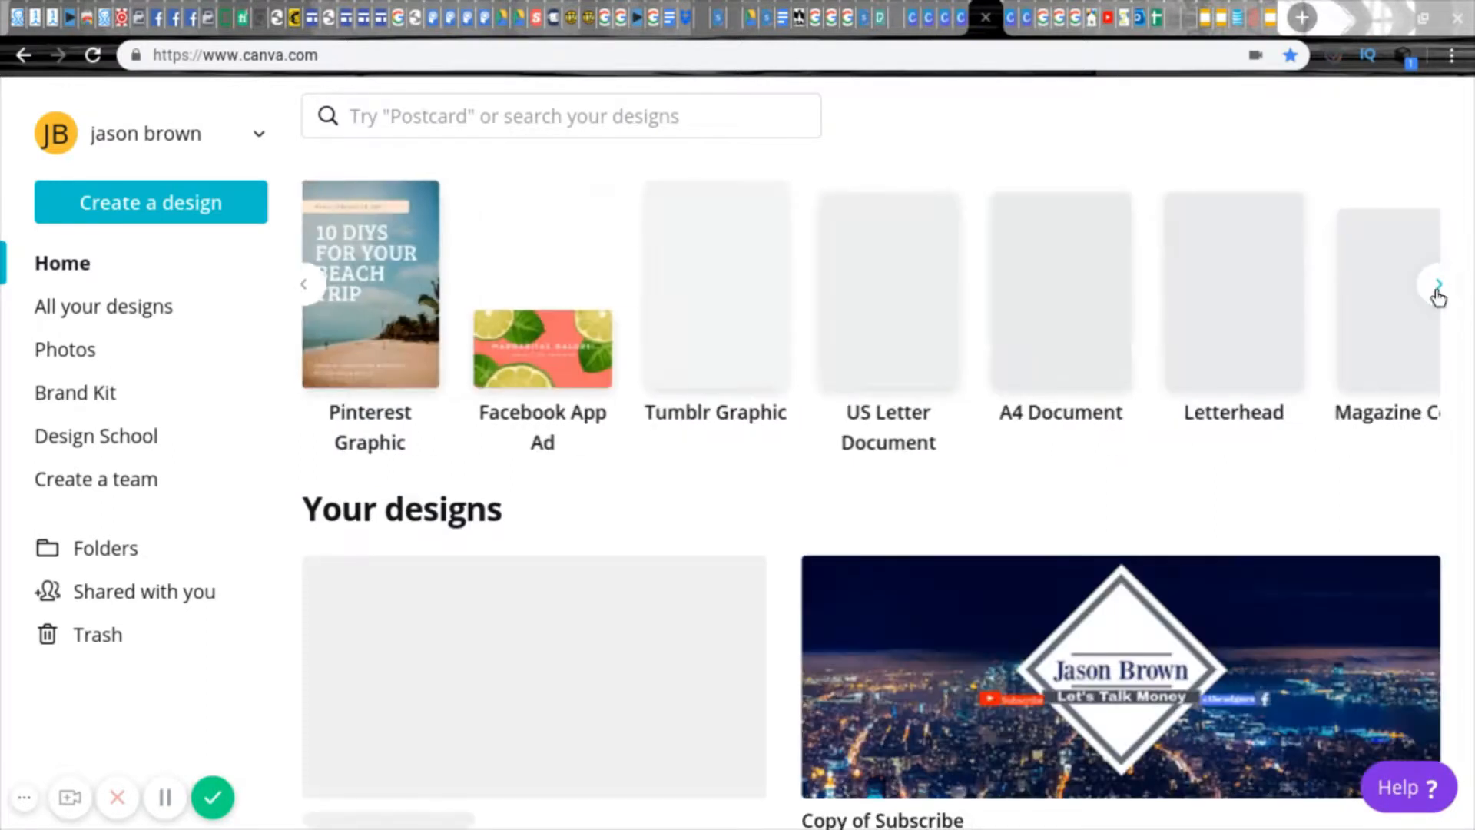
pyautogui.click(1438, 286)
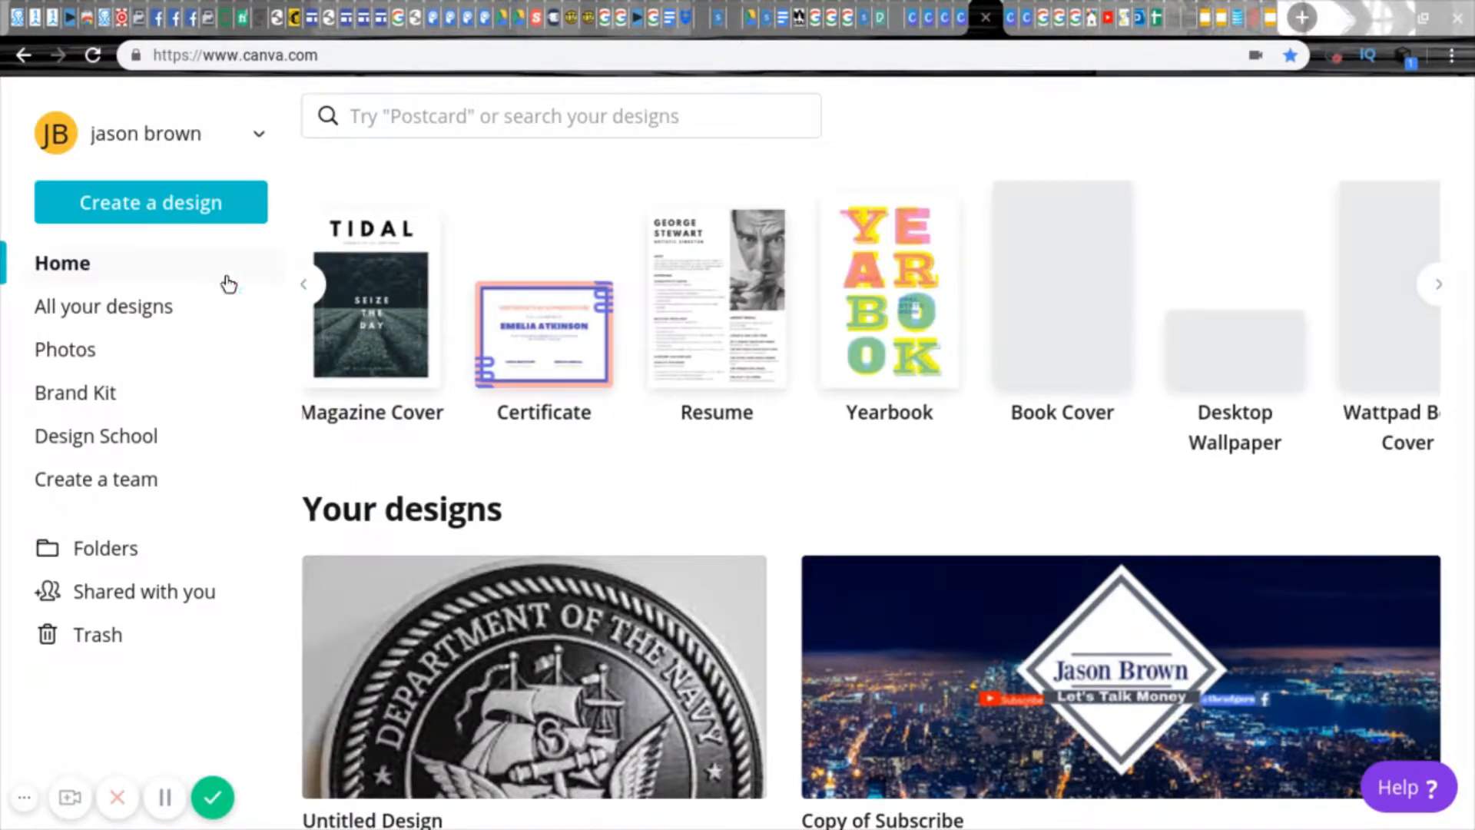
pyautogui.click(145, 210)
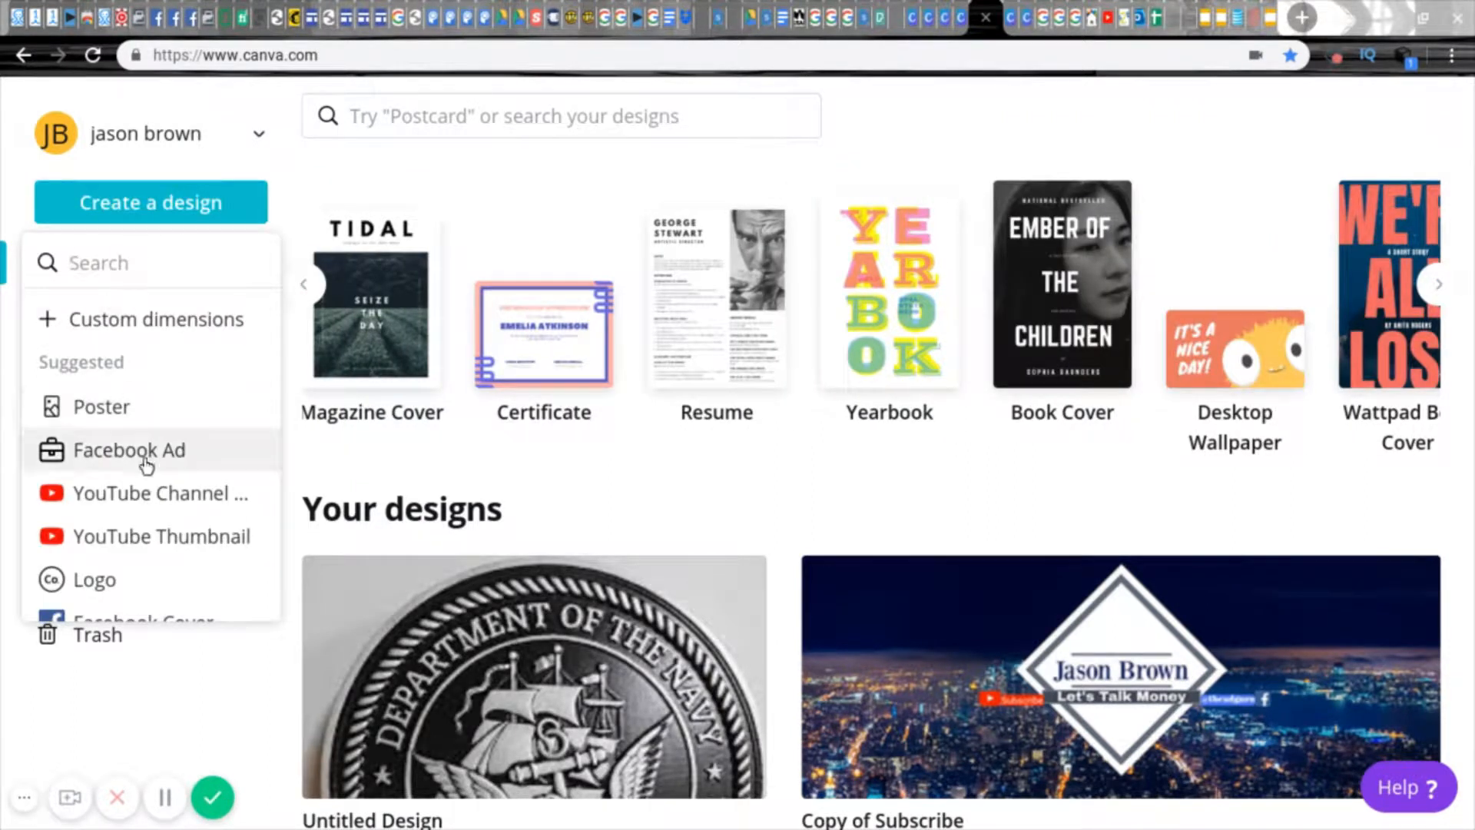
pyautogui.click(146, 542)
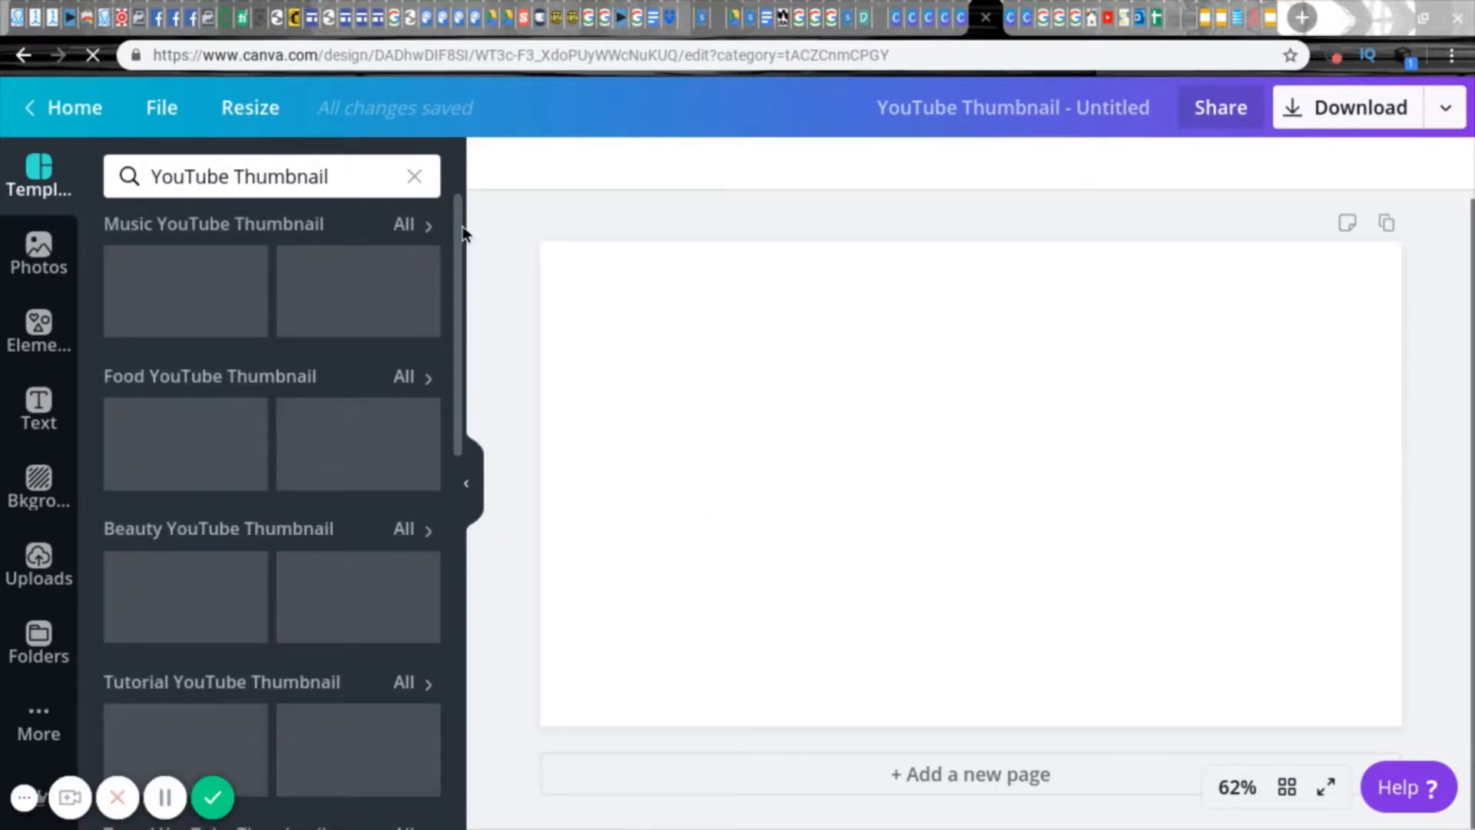
# Step: Examine the YouTube Thumbnail templates, the uploaded images and the stock photo library
pyautogui.scroll(-5, 461, 246)
pyautogui.scroll(-5, 414, 382)
pyautogui.moveTo(460, 408); pyautogui.dragTo(463, 649)
pyautogui.moveTo(458, 529); pyautogui.dragTo(458, 164)
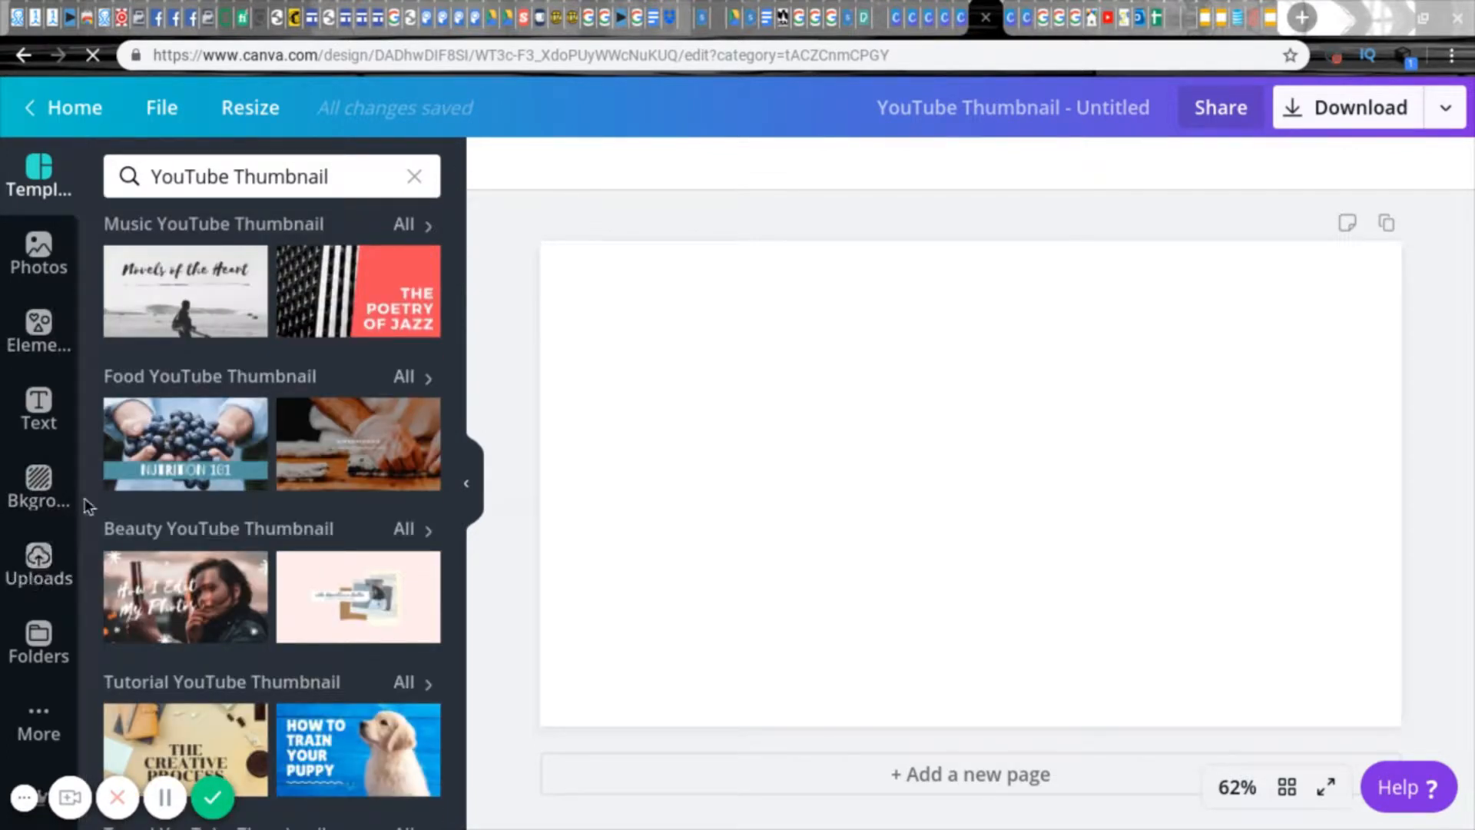
pyautogui.click(40, 578)
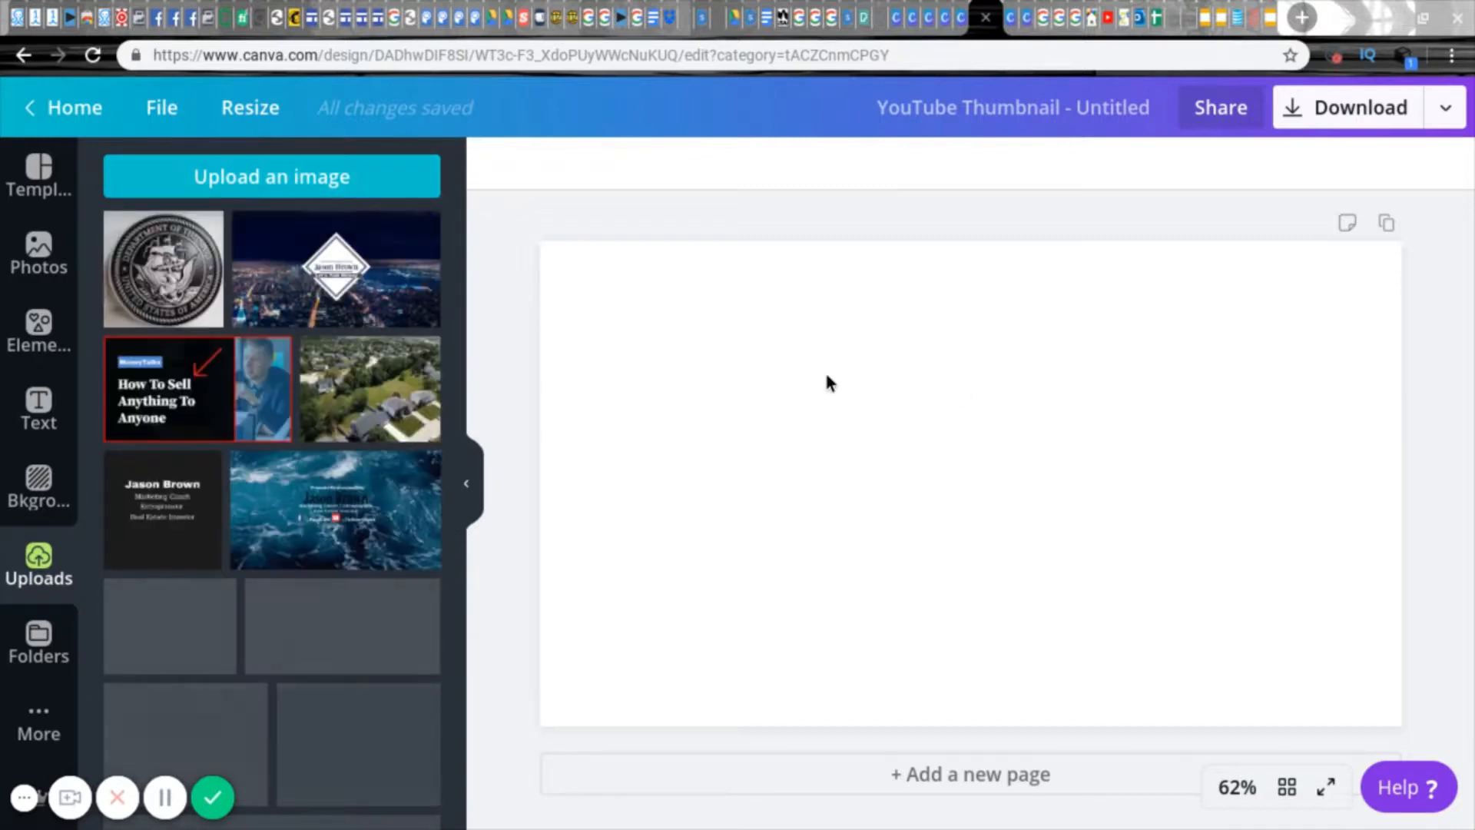
pyautogui.click(39, 268)
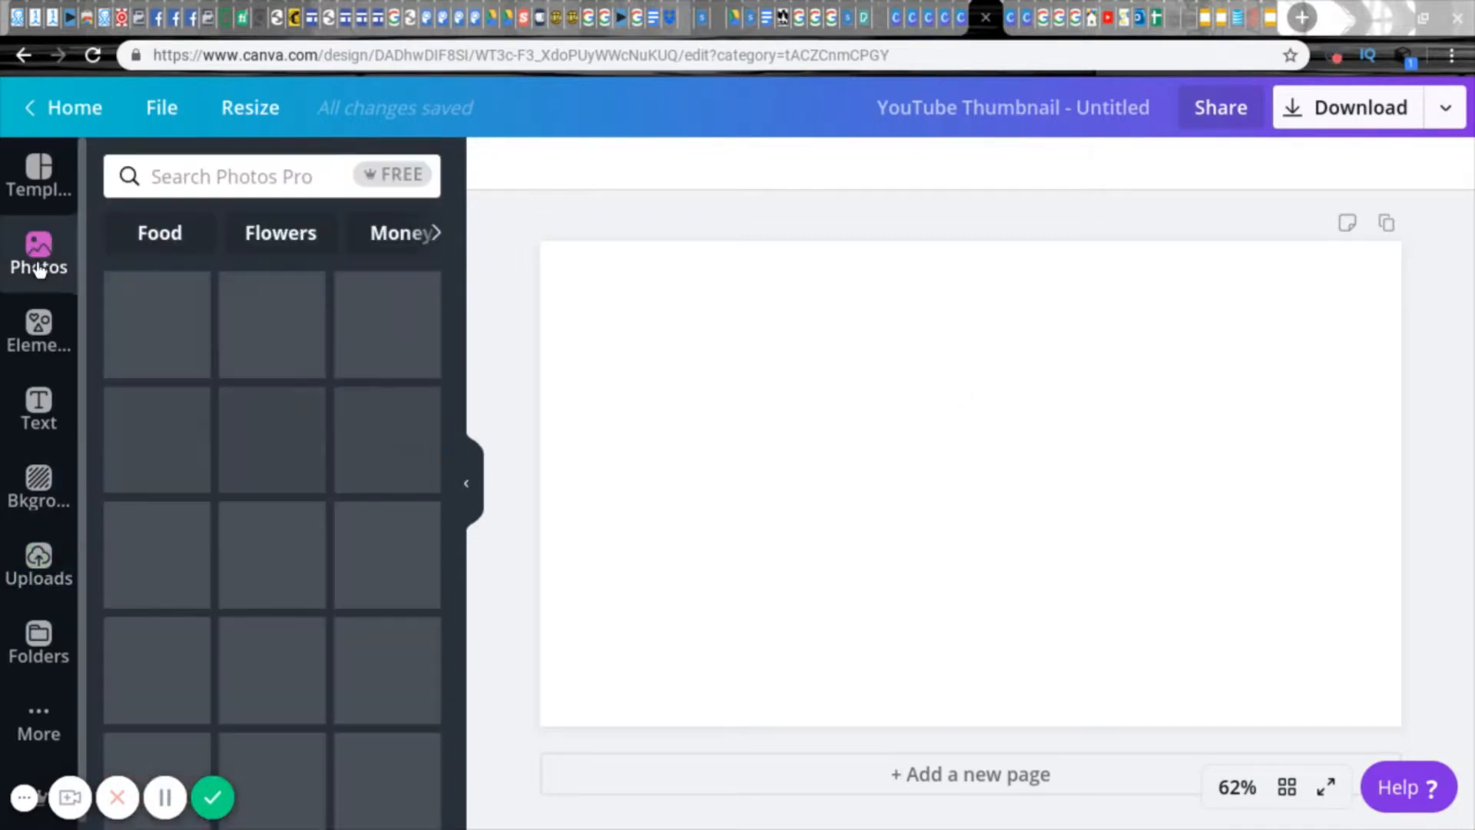
pyautogui.click(37, 175)
pyautogui.moveTo(459, 260); pyautogui.dragTo(454, 528)
pyautogui.click(45, 269)
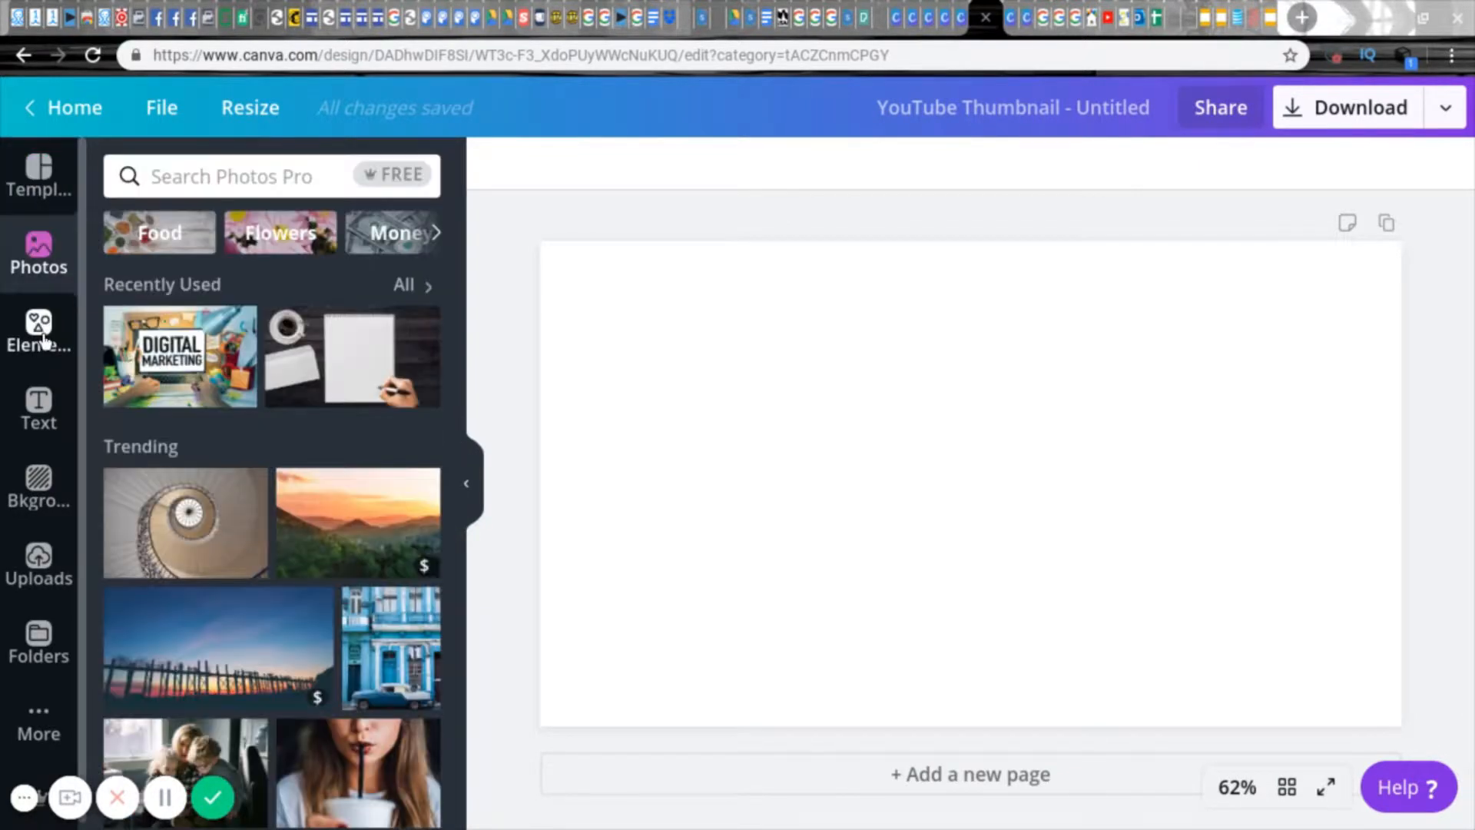
# Step: Examine the available elements, text styles and backgrounds offered for the thumbnail
pyautogui.click(42, 338)
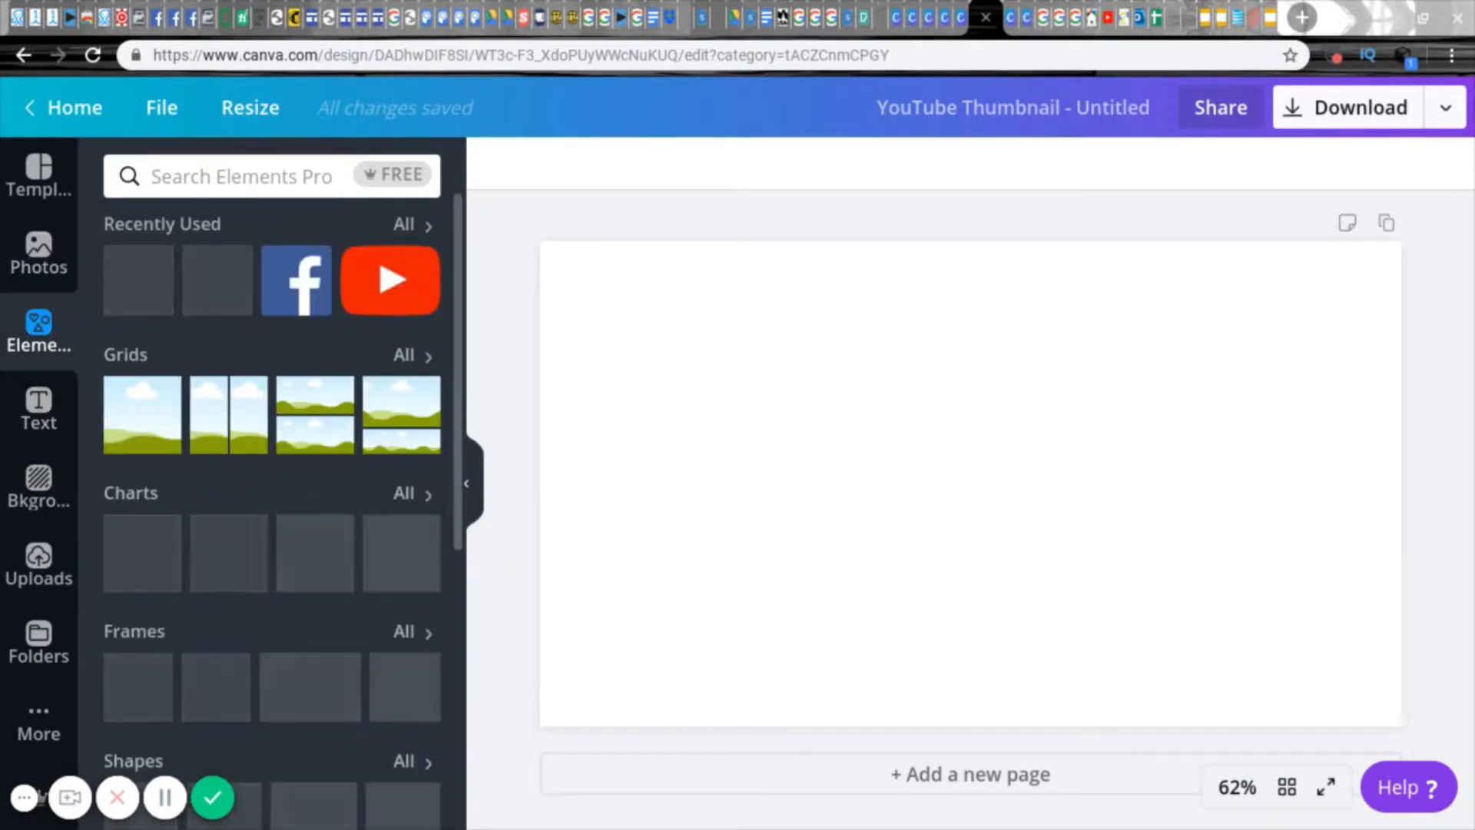
pyautogui.moveTo(458, 238); pyautogui.dragTo(462, 410)
pyautogui.scroll(-4, 463, 413)
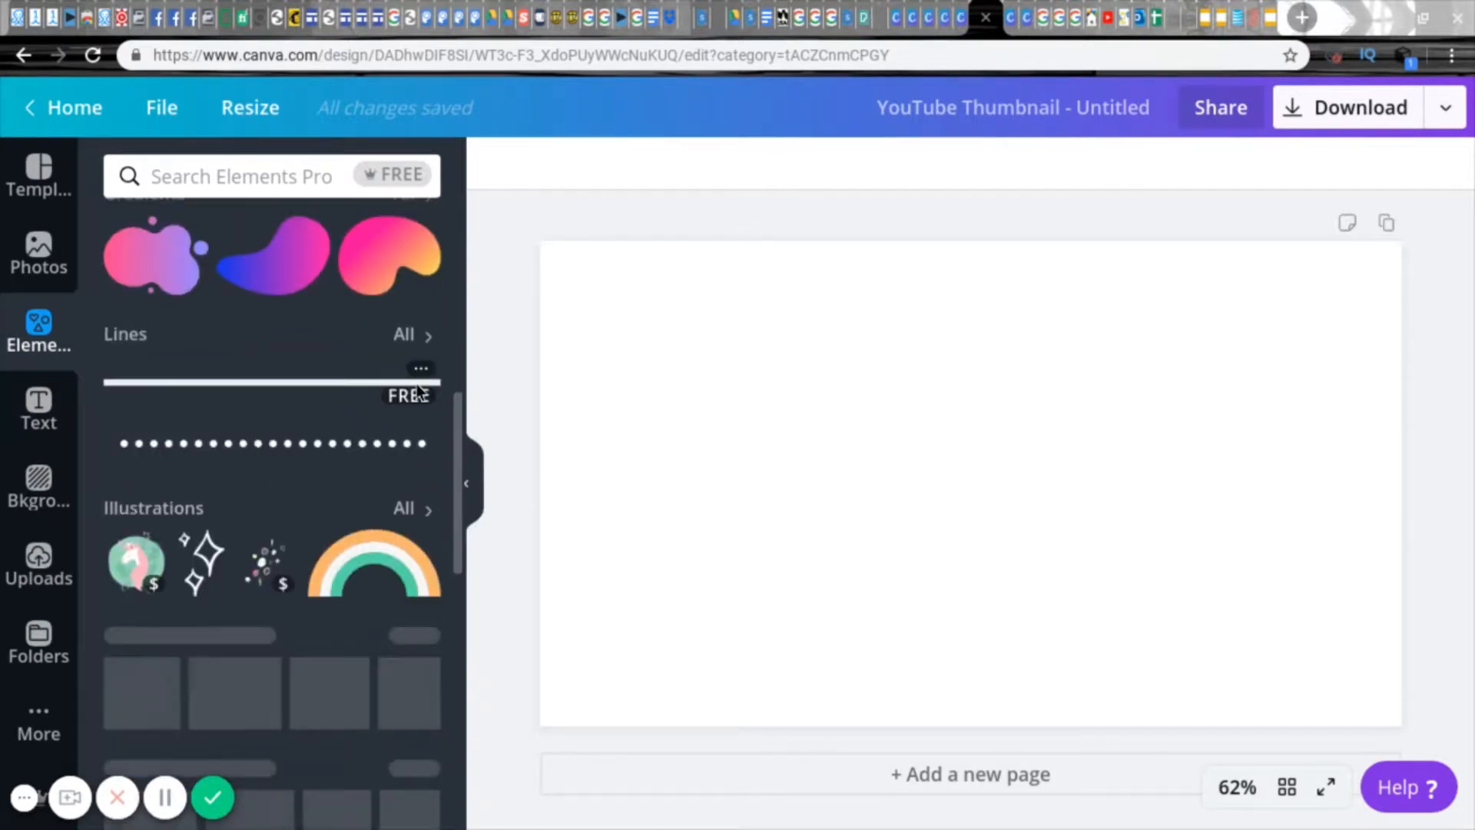
pyautogui.scroll(-4, 458, 412)
pyautogui.moveTo(464, 502); pyautogui.dragTo(452, 355)
pyautogui.click(40, 424)
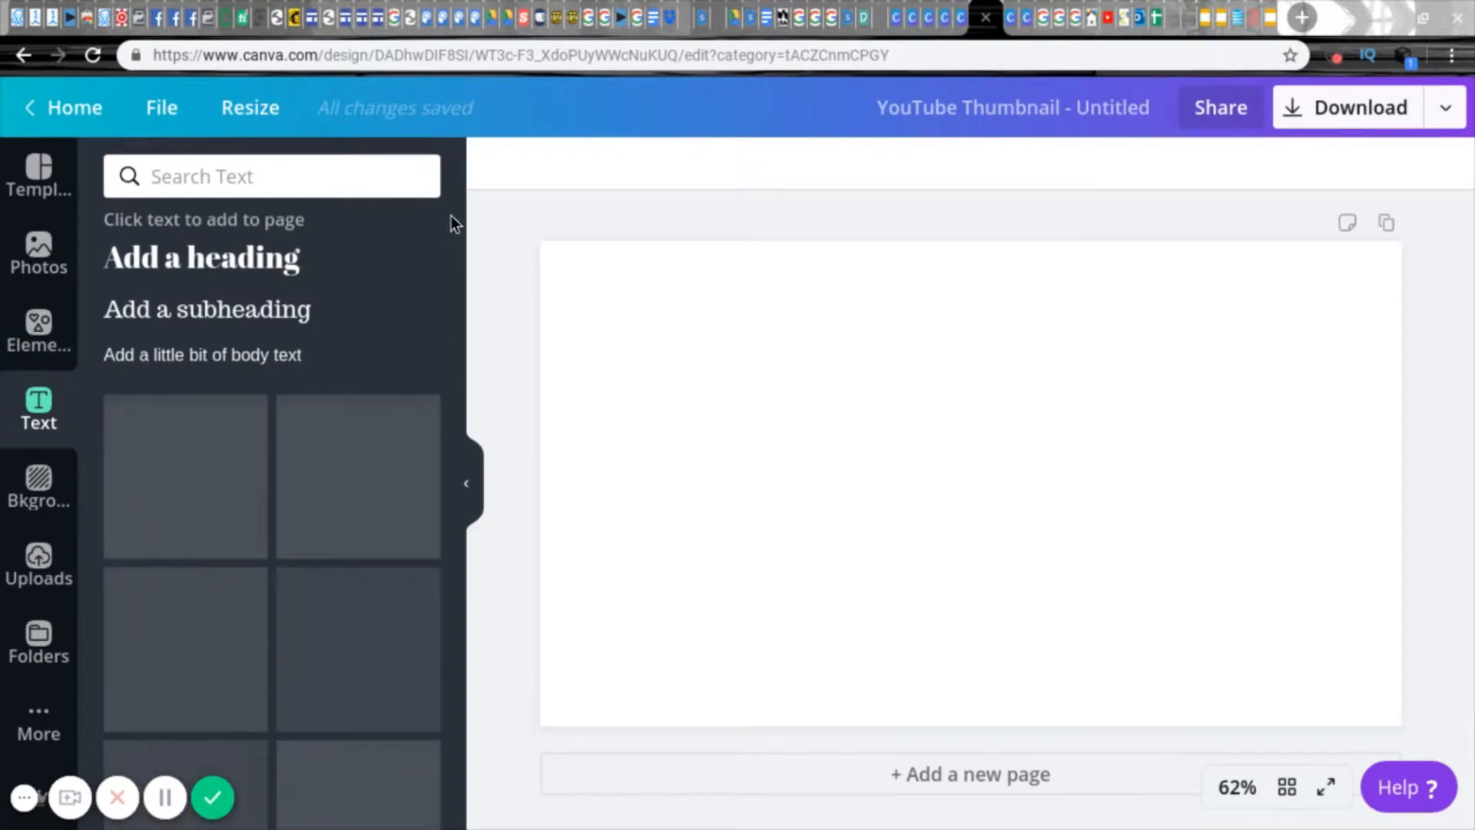
pyautogui.click(44, 487)
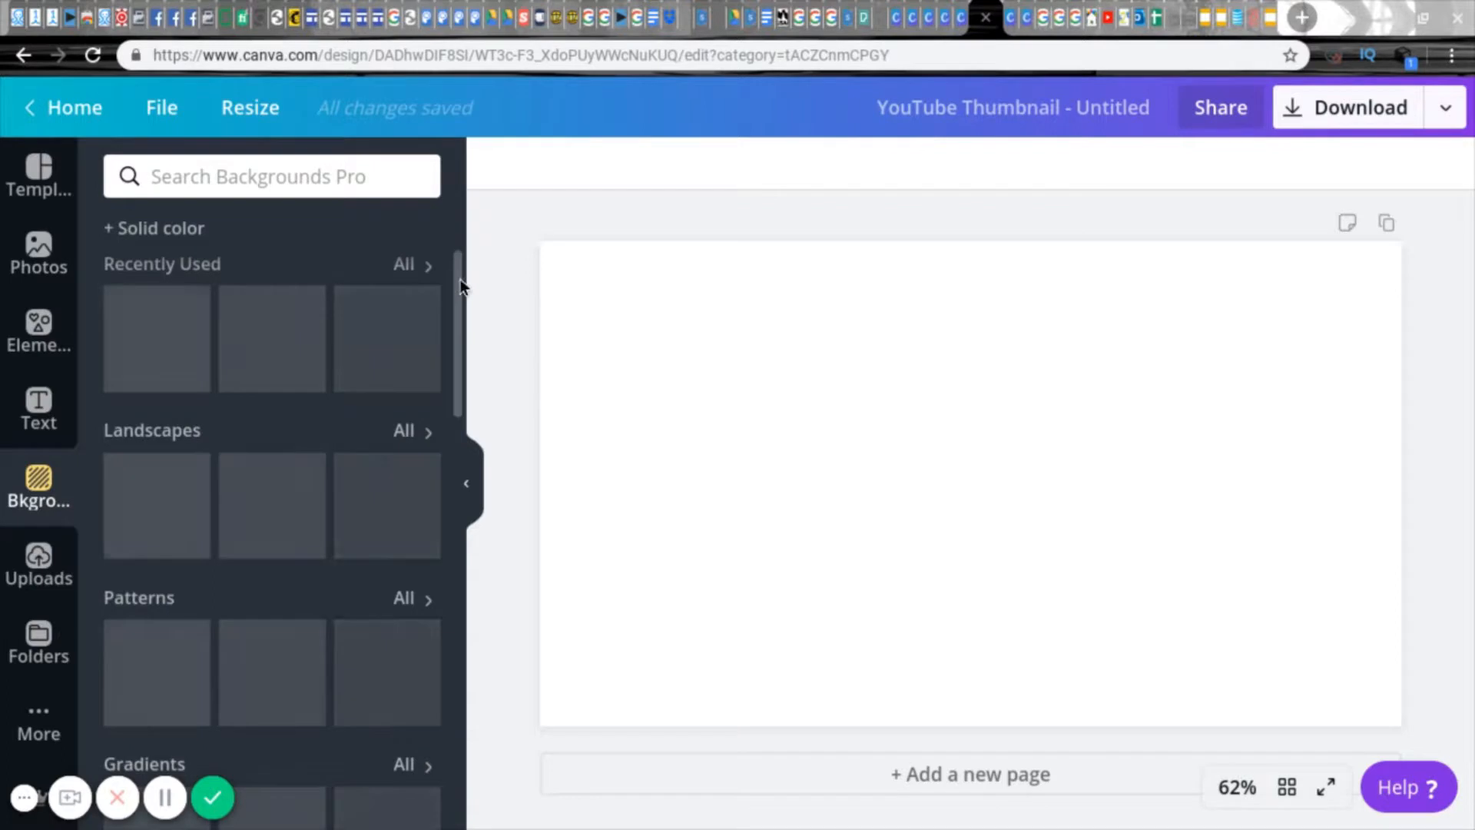
pyautogui.moveTo(459, 278)
pyautogui.mouseDown()
pyautogui.moveTo(461, 461)
pyautogui.moveTo(490, 603)
pyautogui.moveTo(487, 428)
pyautogui.moveTo(458, 255)
pyautogui.mouseUp()
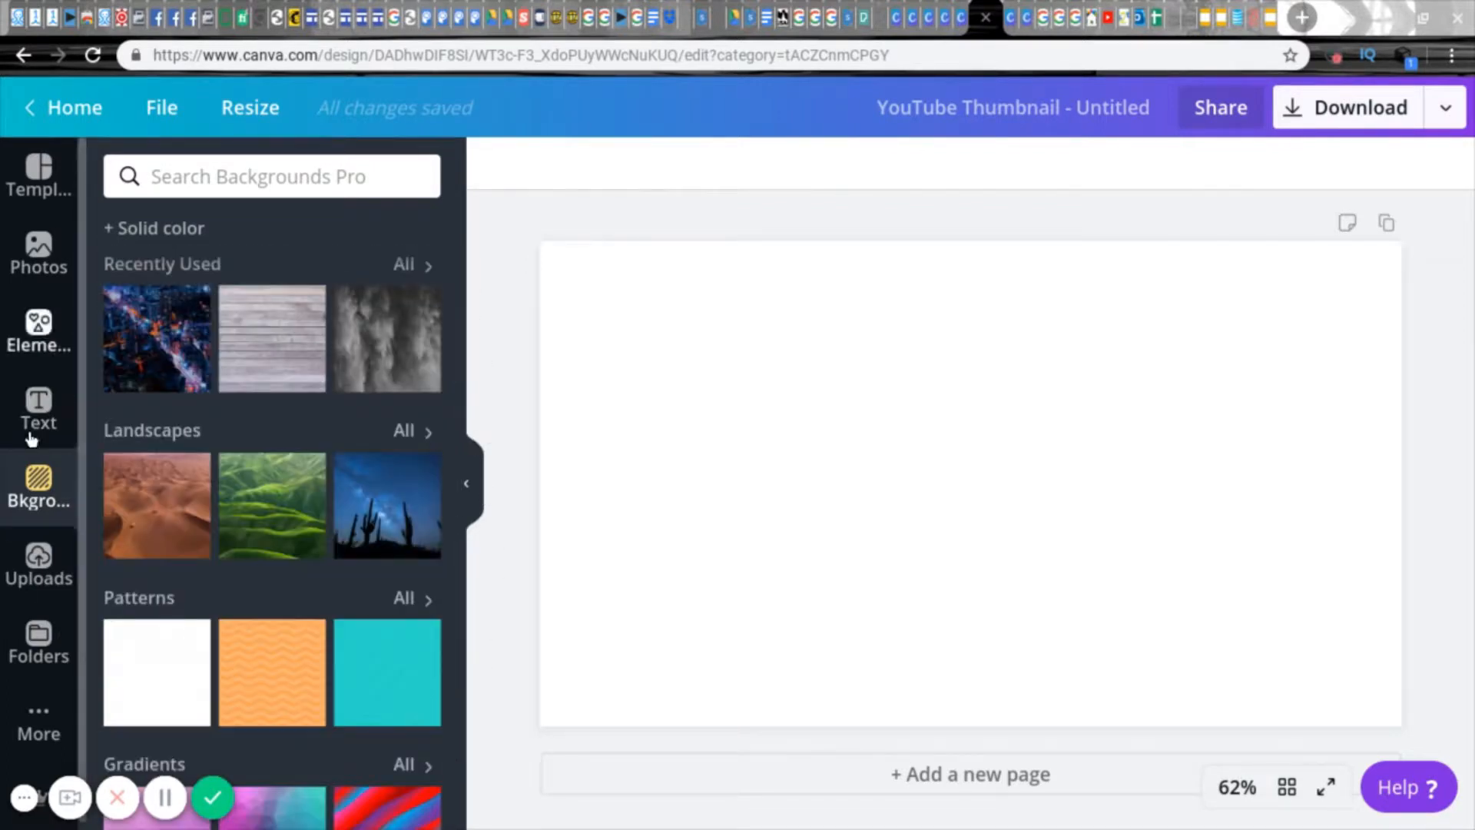
# Step: Fill the page with the dark desk photo with glasses and an orange notebook from the Computer photo category
pyautogui.click(33, 268)
pyautogui.moveTo(461, 267); pyautogui.dragTo(442, 349)
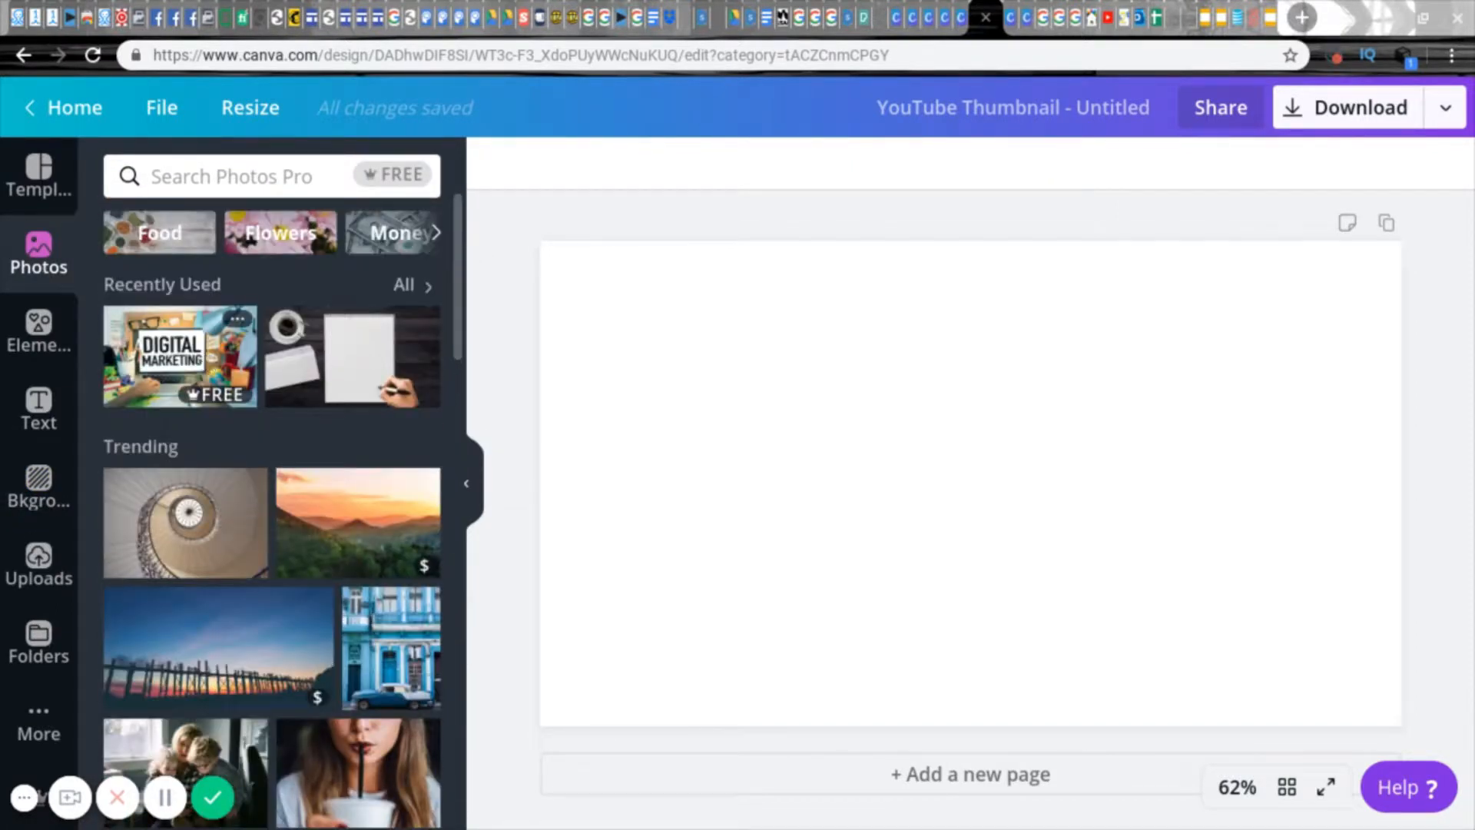
pyautogui.click(415, 290)
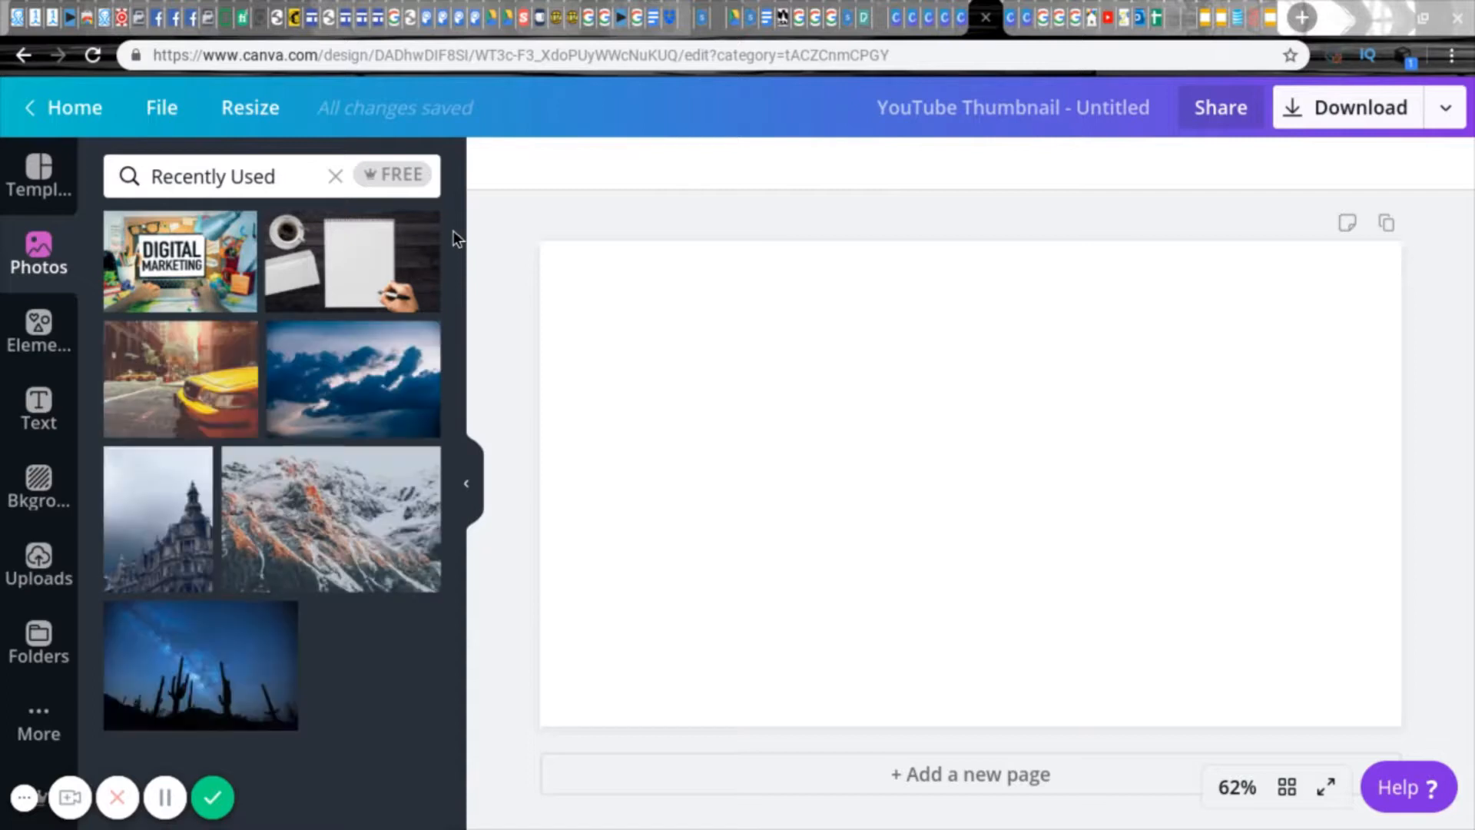
pyautogui.click(335, 176)
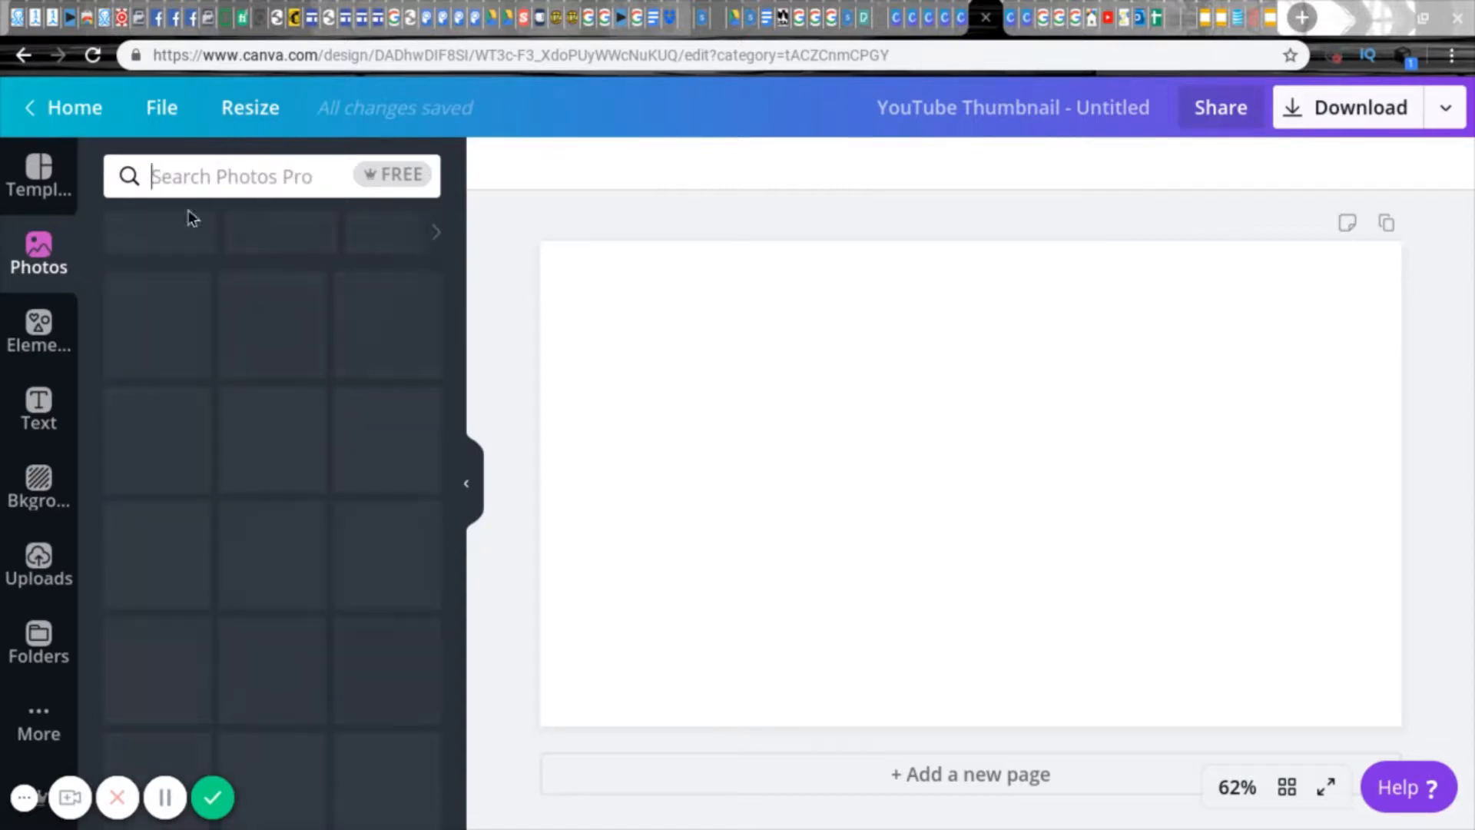
pyautogui.click(436, 233)
pyautogui.click(436, 232)
pyautogui.click(436, 233)
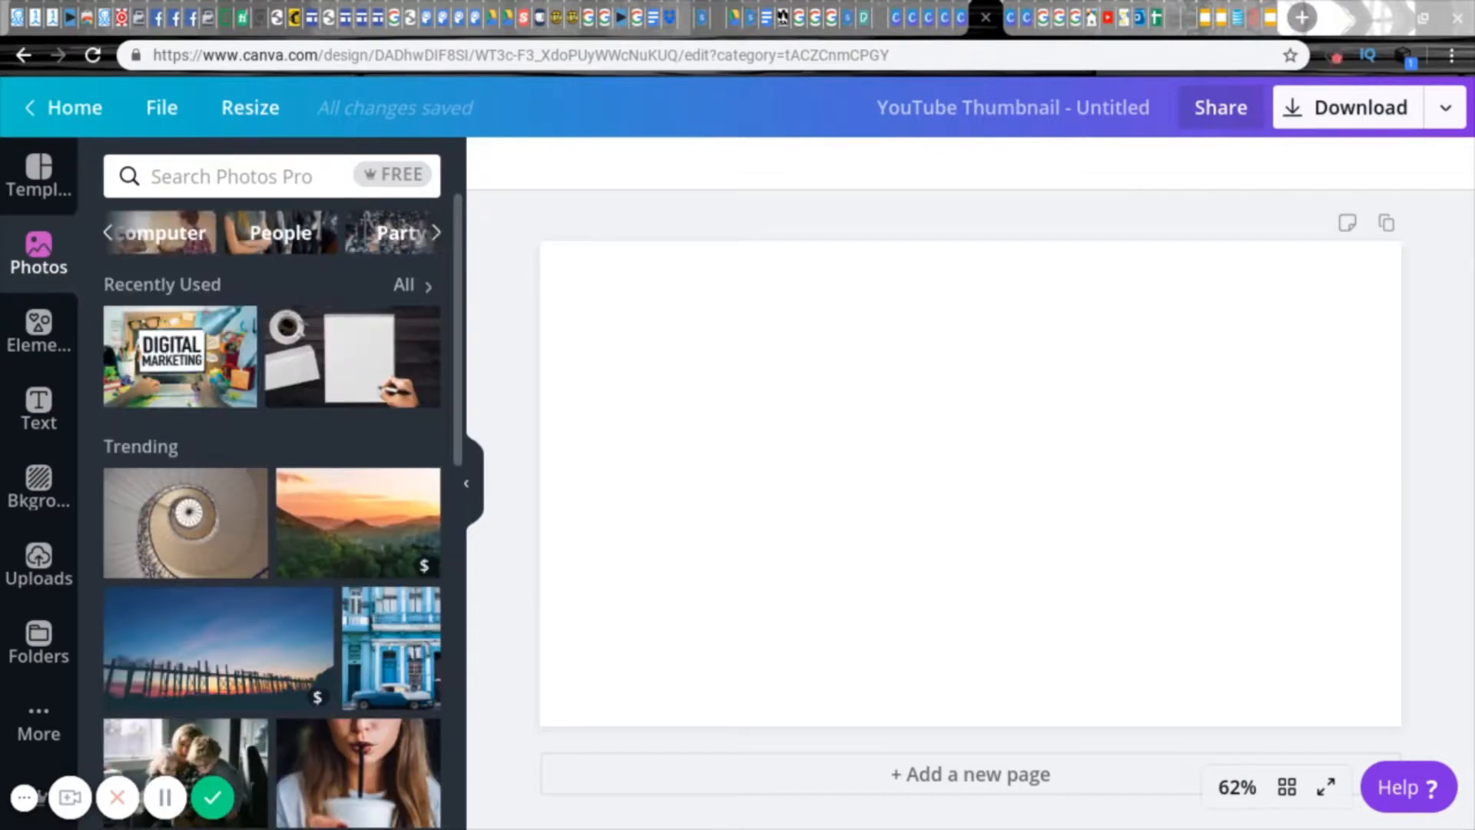
pyautogui.click(127, 239)
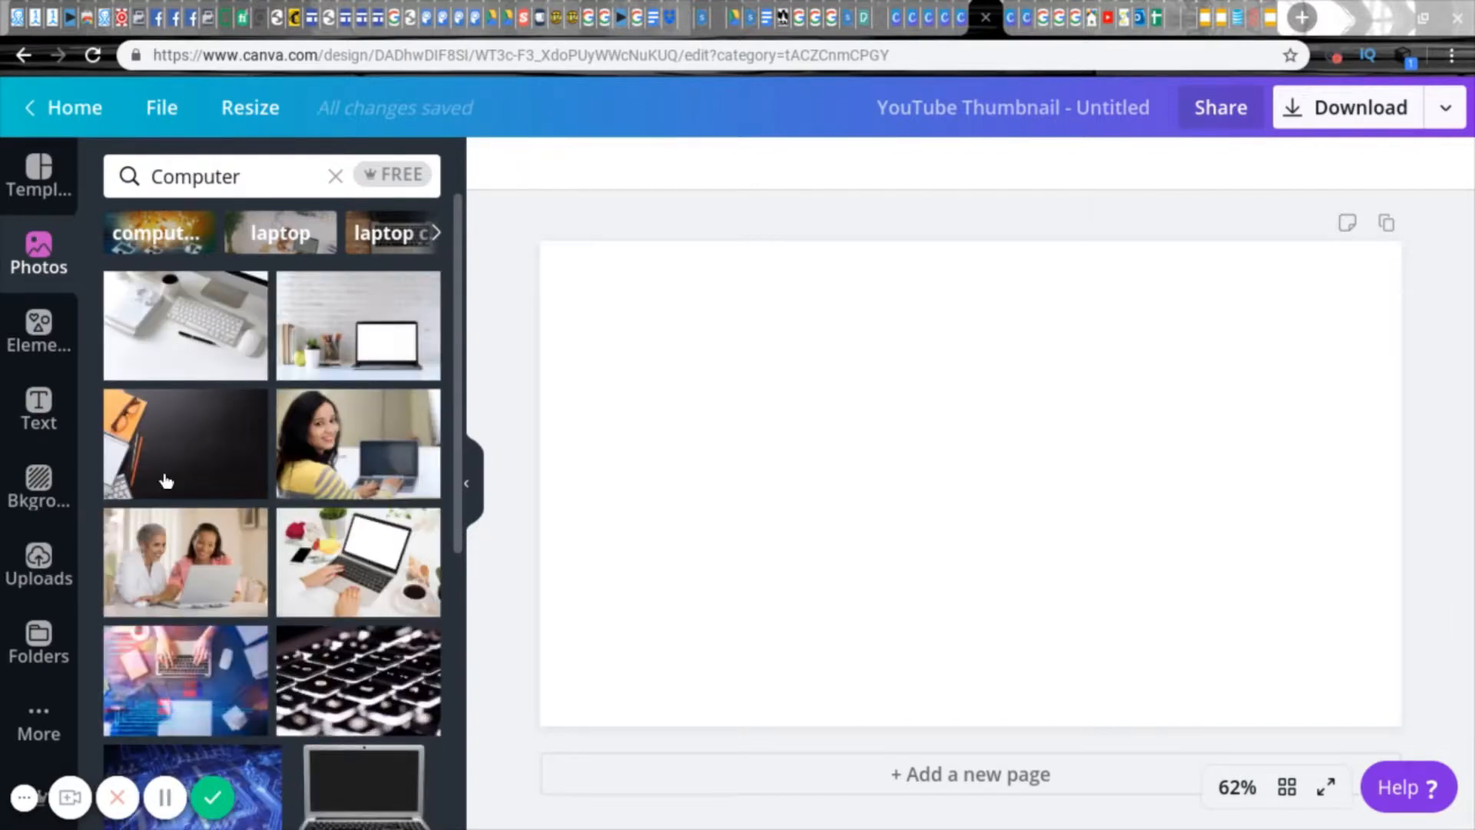
pyautogui.moveTo(585, 457); pyautogui.dragTo(599, 298)
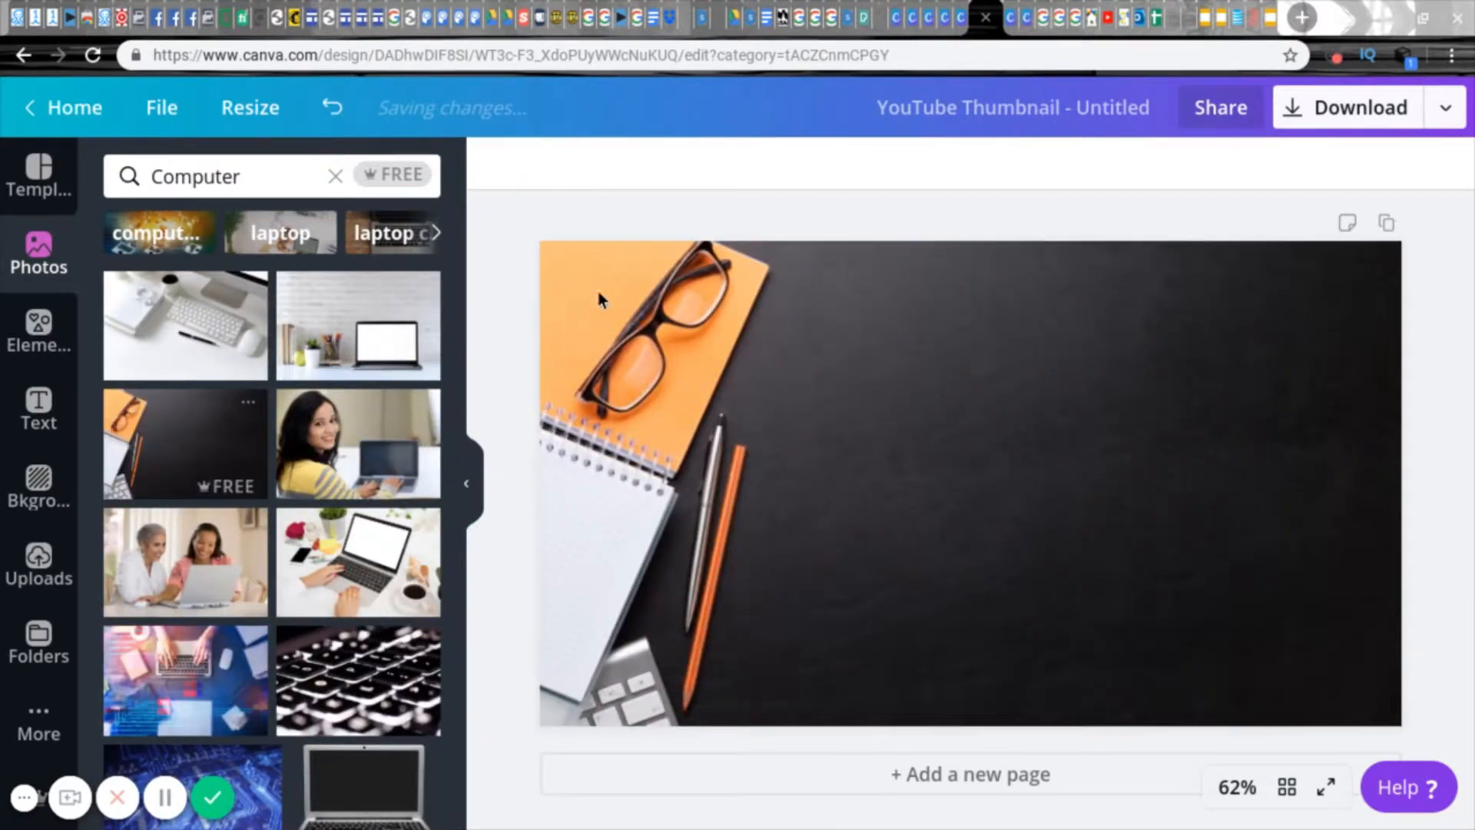
# Step: Adjust the background photo to saturation 20 and contrast -8
pyautogui.click(560, 252)
pyautogui.click(638, 165)
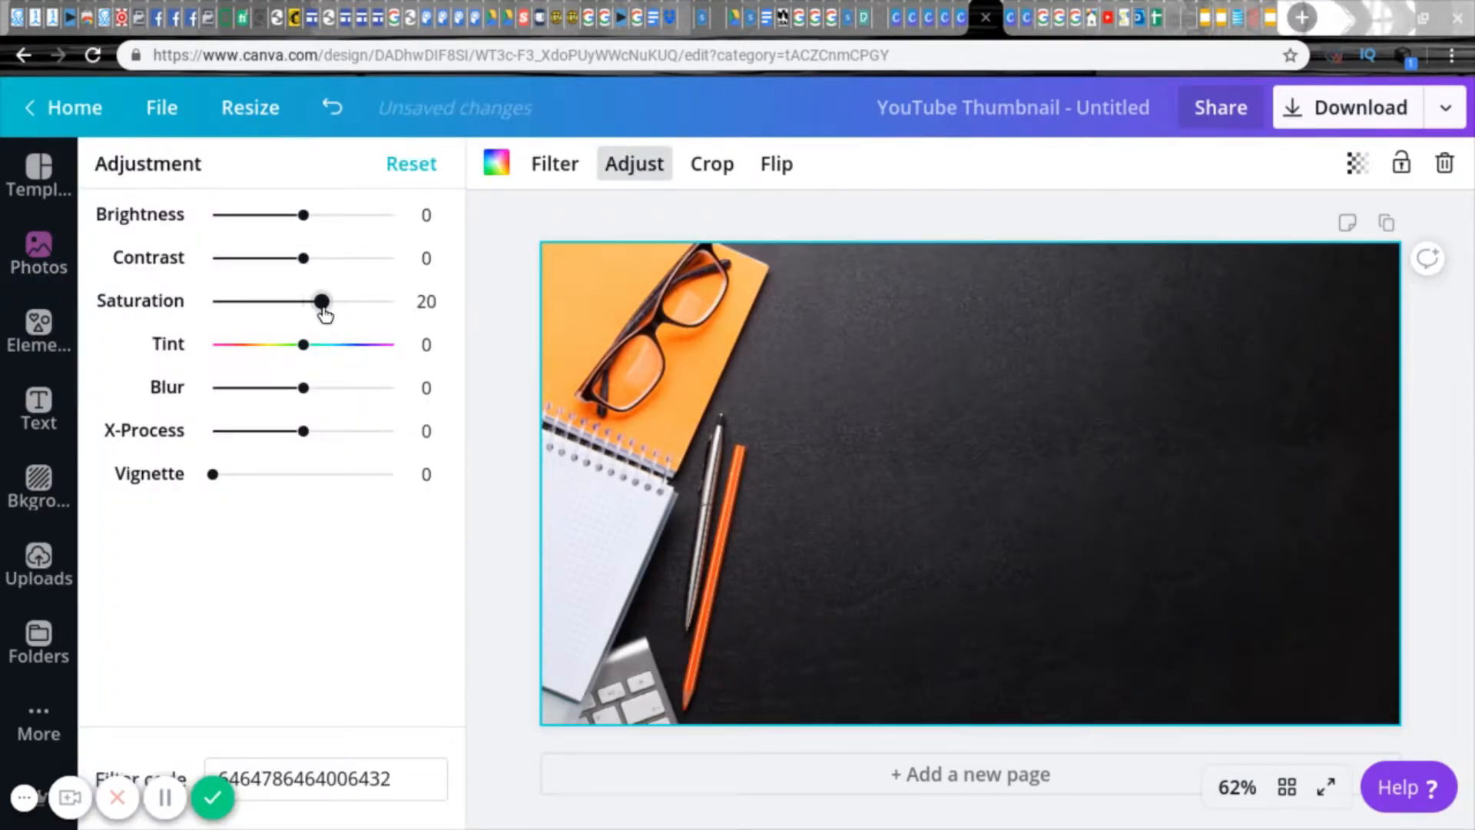
pyautogui.moveTo(307, 270)
pyautogui.mouseDown()
pyautogui.moveTo(329, 262)
pyautogui.moveTo(283, 277)
pyautogui.moveTo(299, 270)
pyautogui.mouseUp()
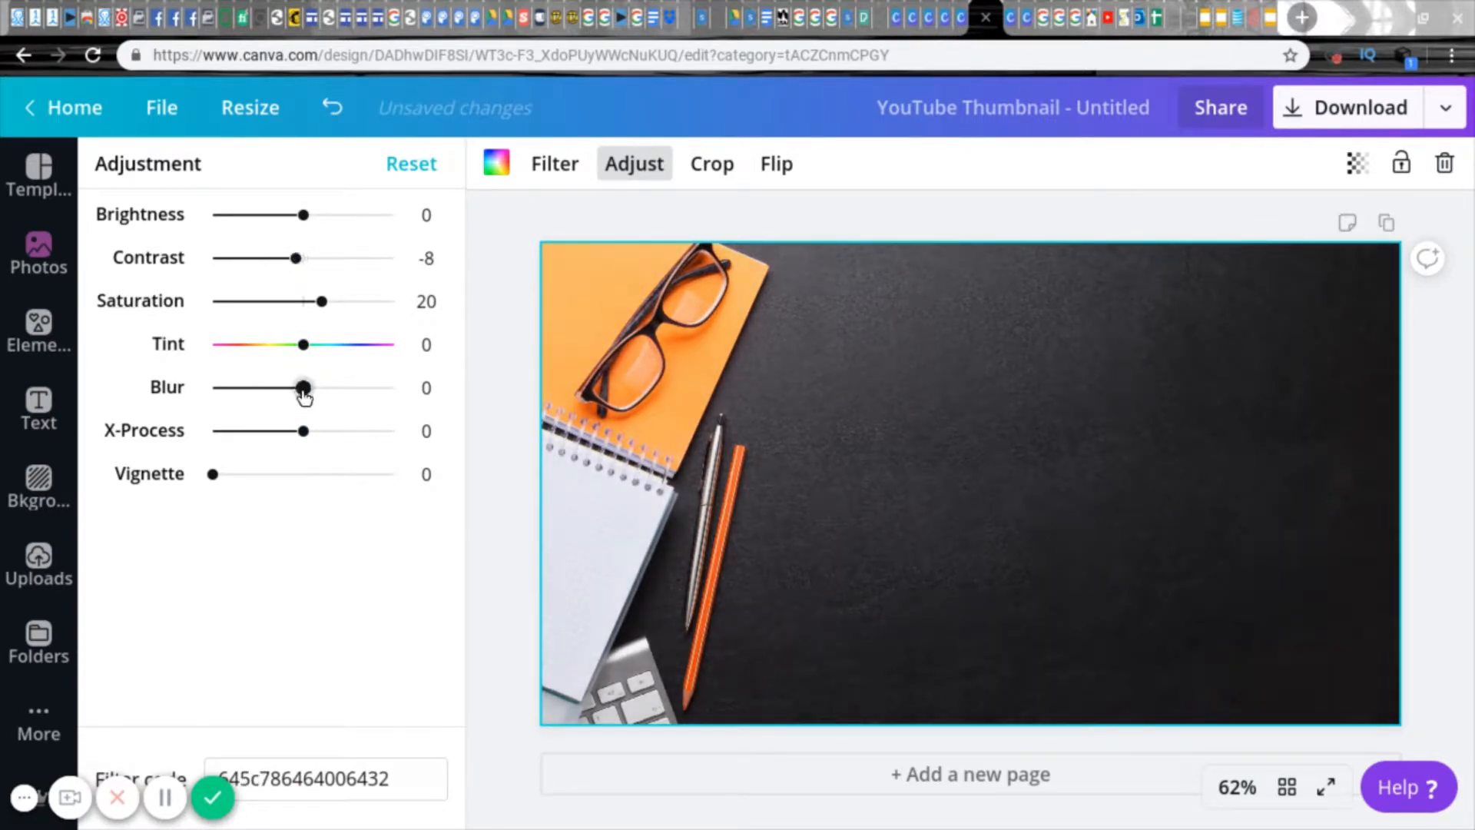
pyautogui.click(494, 342)
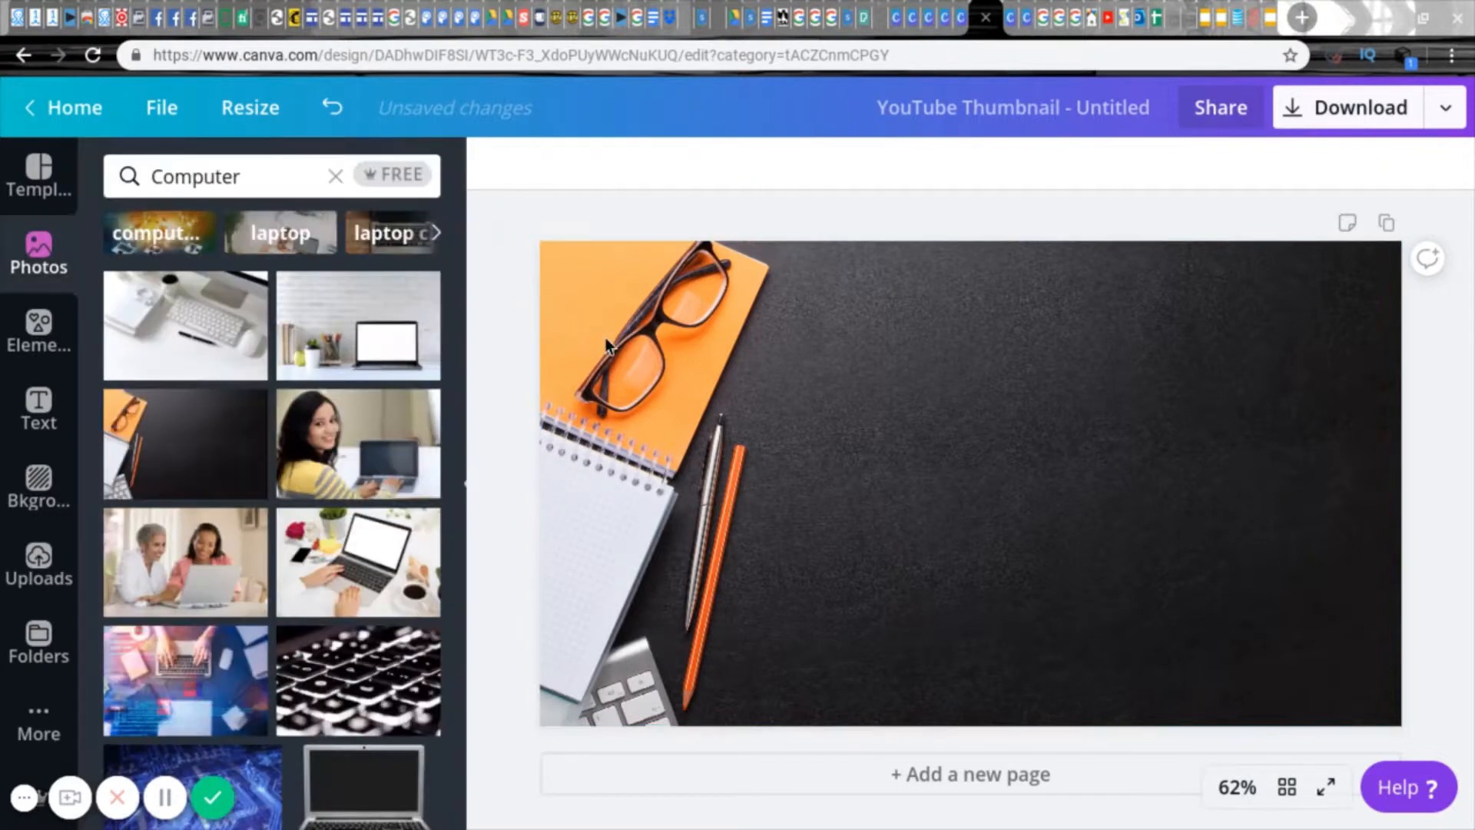
# Step: Add a solid line along the page's upper edge and stretch it to about 1,309 wide to span the page
pyautogui.click(39, 342)
pyautogui.scroll(-5, 284, 438)
pyautogui.moveTo(284, 448); pyautogui.dragTo(738, 533)
pyautogui.moveTo(750, 348); pyautogui.dragTo(694, 252)
pyautogui.moveTo(1297, 246); pyautogui.dragTo(1414, 249)
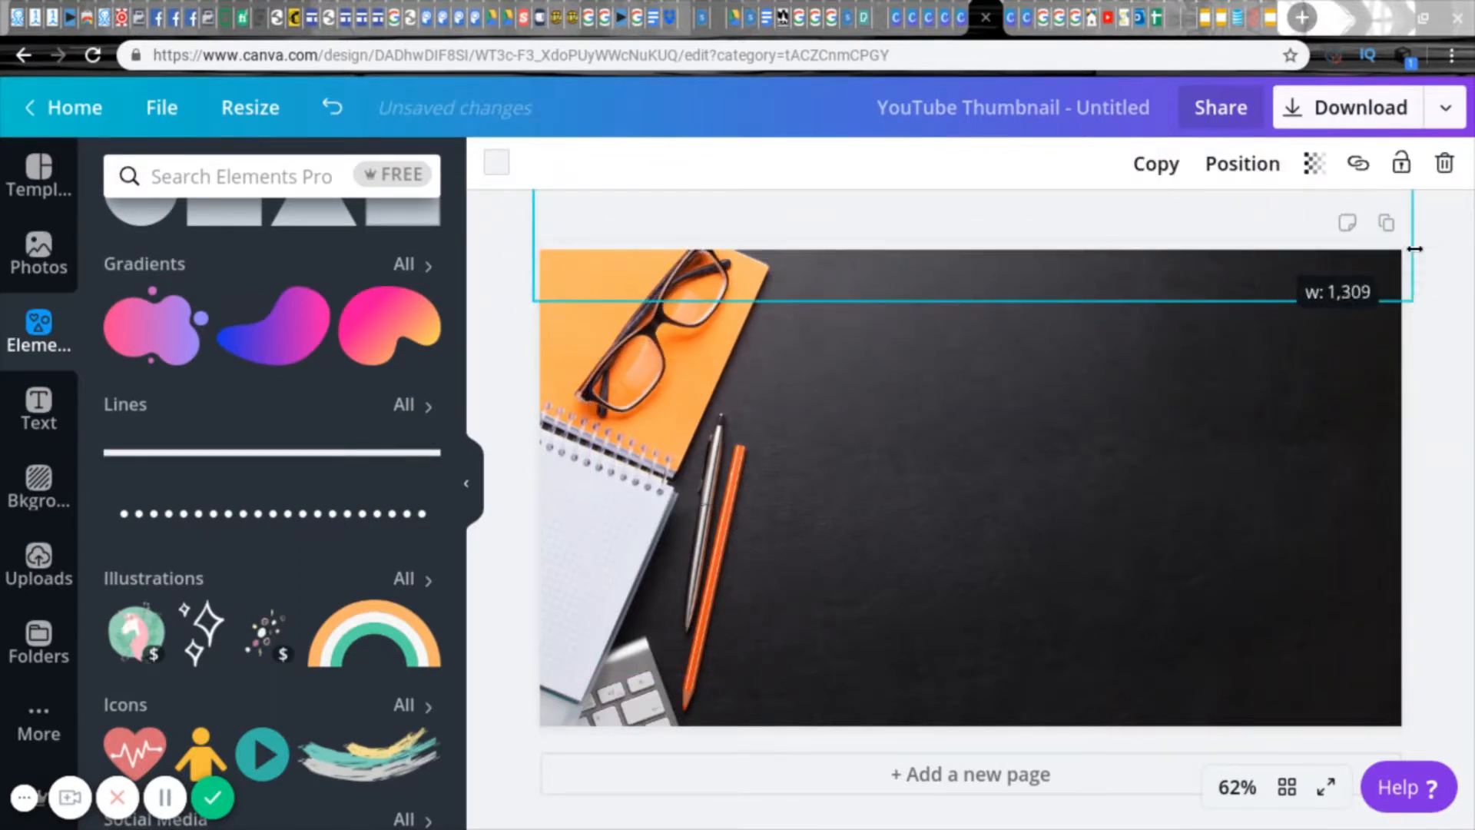
# Step: Add a second solid line along the page's lower edge and extend it across the full width
pyautogui.click(322, 455)
pyautogui.moveTo(884, 487); pyautogui.dragTo(942, 722)
pyautogui.moveTo(650, 725); pyautogui.dragTo(526, 731)
pyautogui.click(509, 604)
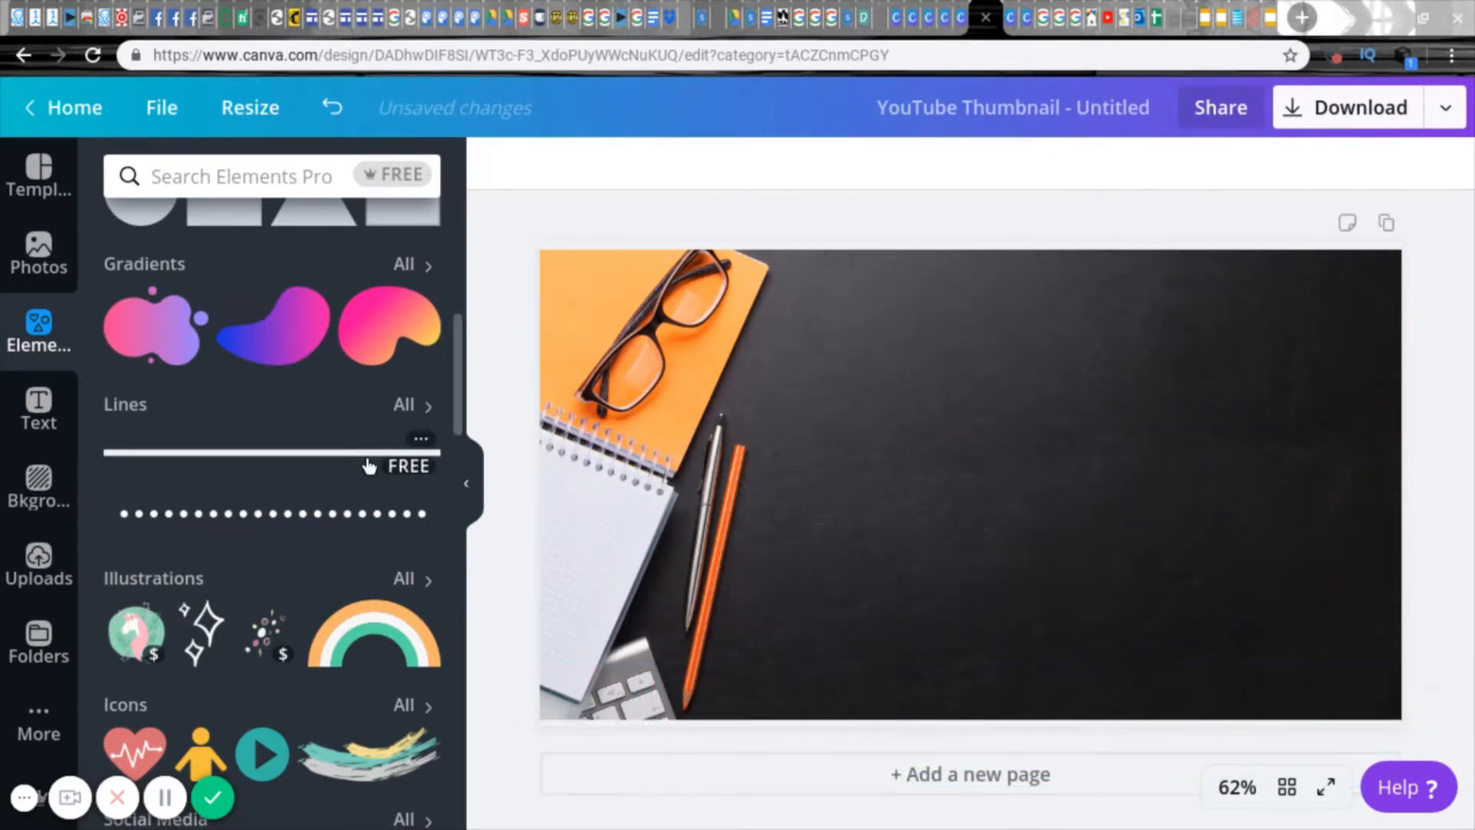
# Step: Add two solid lines rotated 90° and place them along the page's left and right edges to complete the frame
pyautogui.click(369, 461)
pyautogui.moveTo(971, 577); pyautogui.dragTo(877, 484)
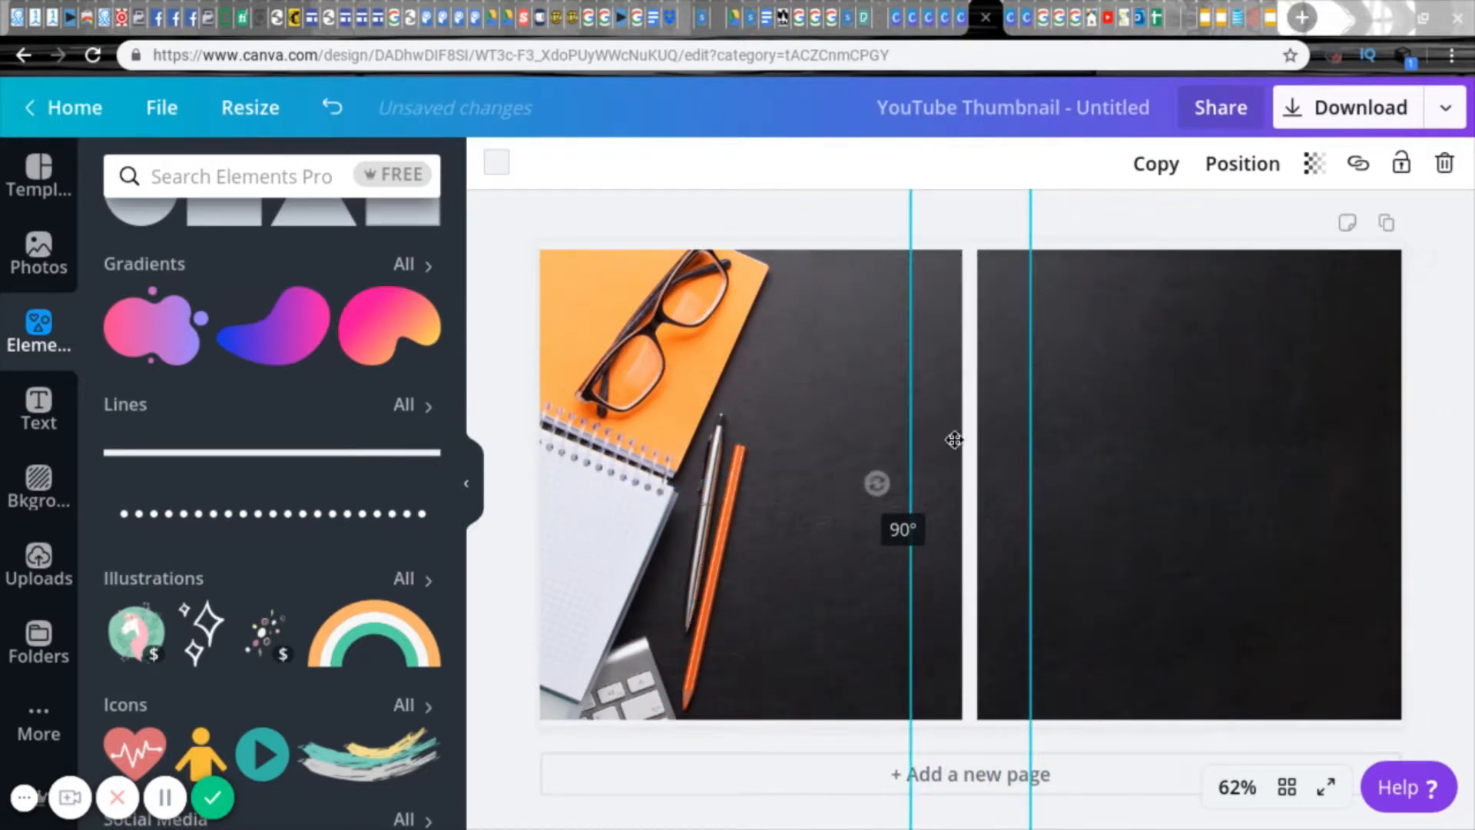
pyautogui.moveTo(968, 471); pyautogui.dragTo(544, 435)
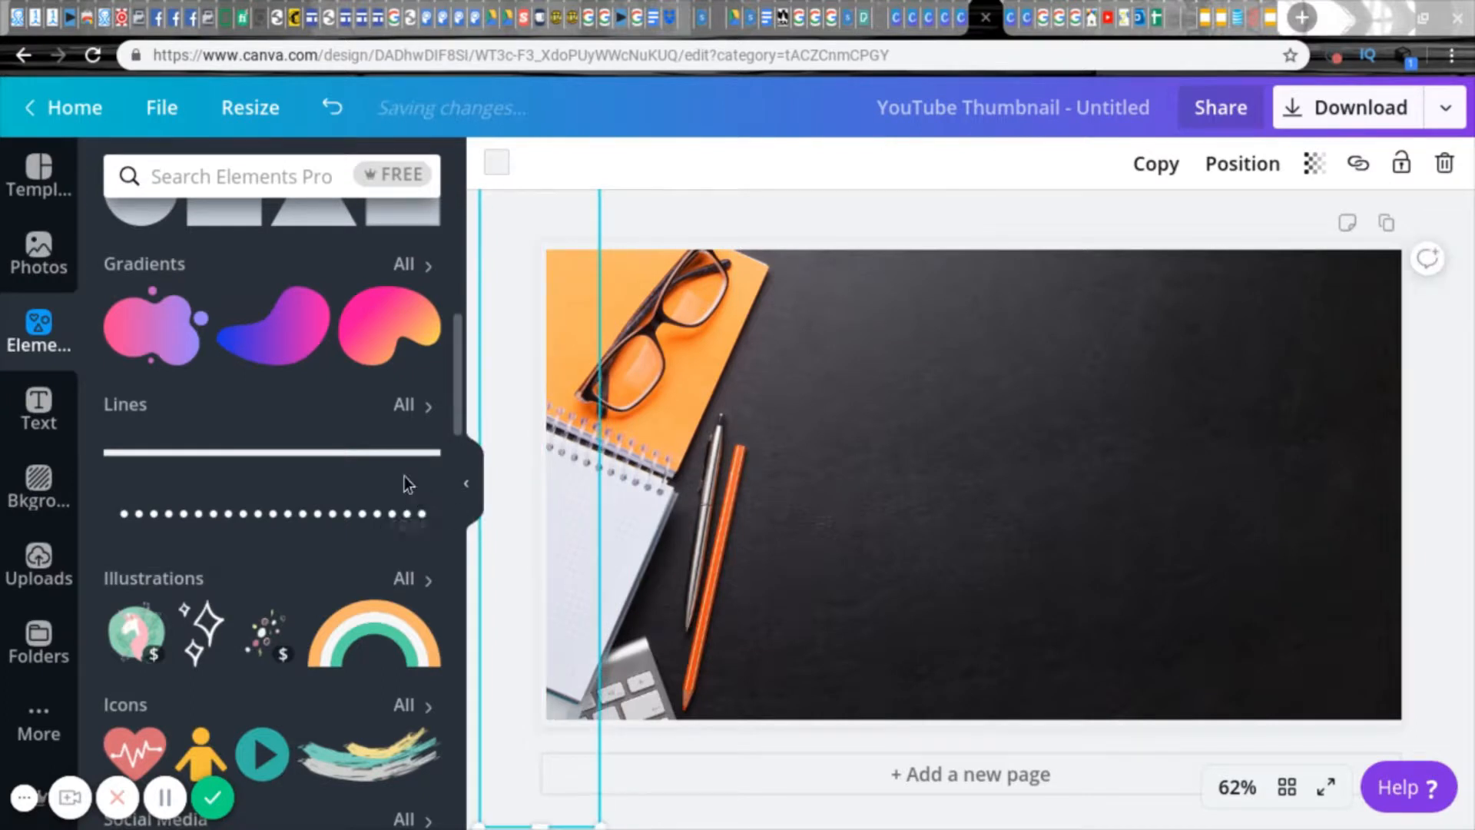
pyautogui.click(404, 453)
pyautogui.moveTo(984, 519); pyautogui.dragTo(1399, 464)
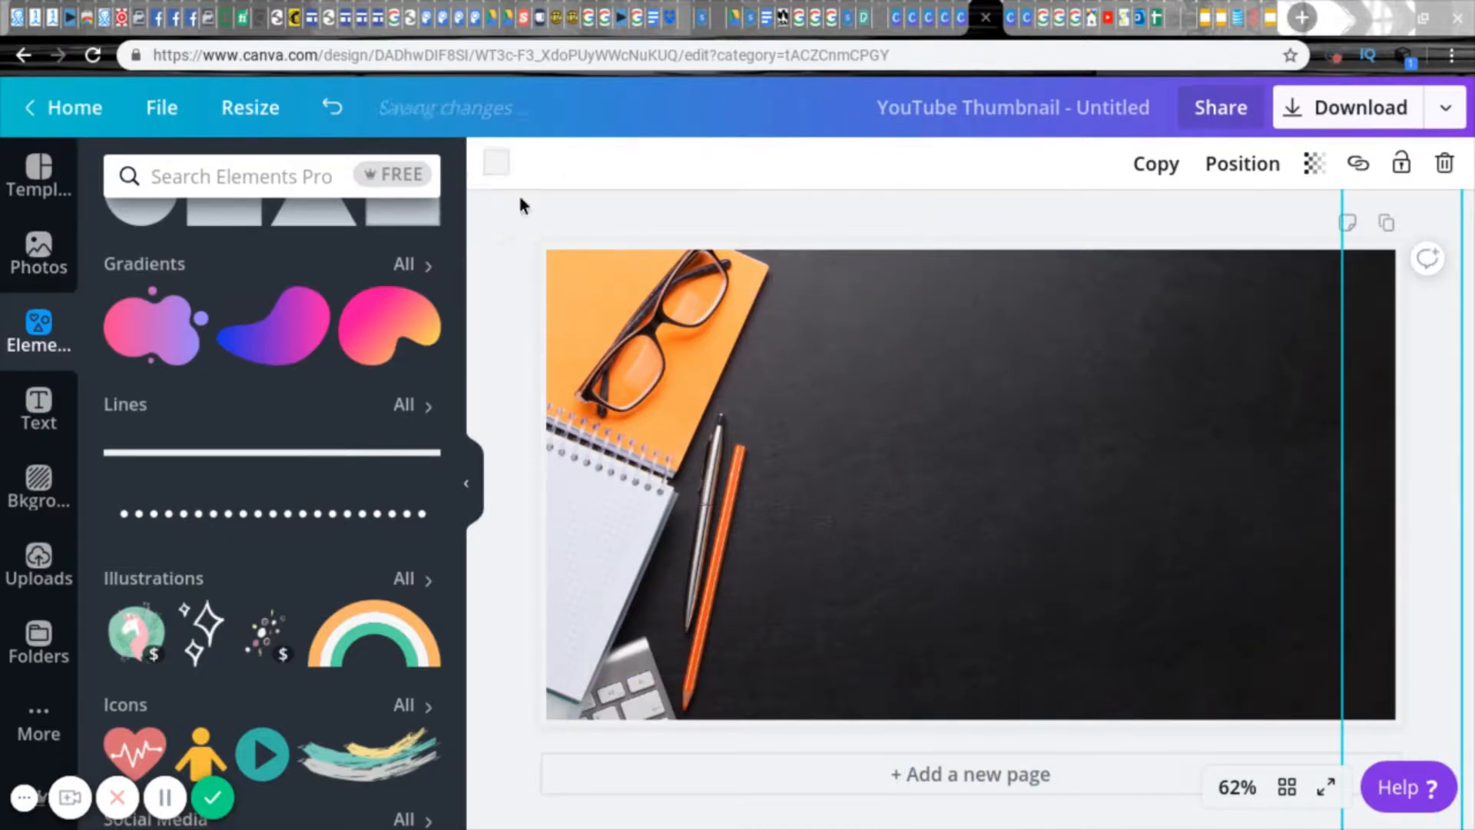
# Step: Try several preset colours on the right border line, then give it the custom red #ff0000
pyautogui.click(497, 162)
pyautogui.click(125, 410)
pyautogui.click(181, 418)
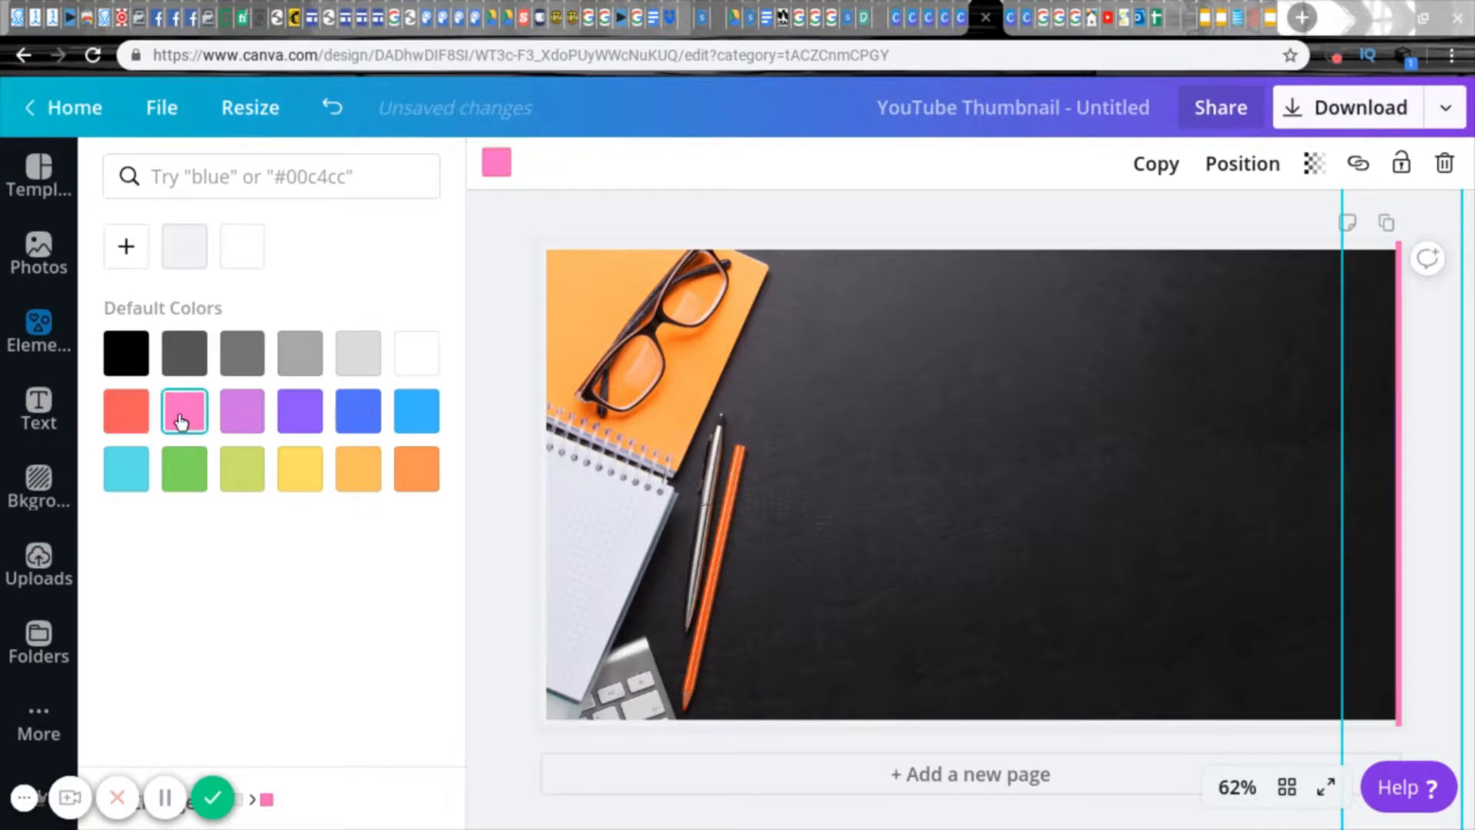
pyautogui.click(293, 416)
pyautogui.click(421, 350)
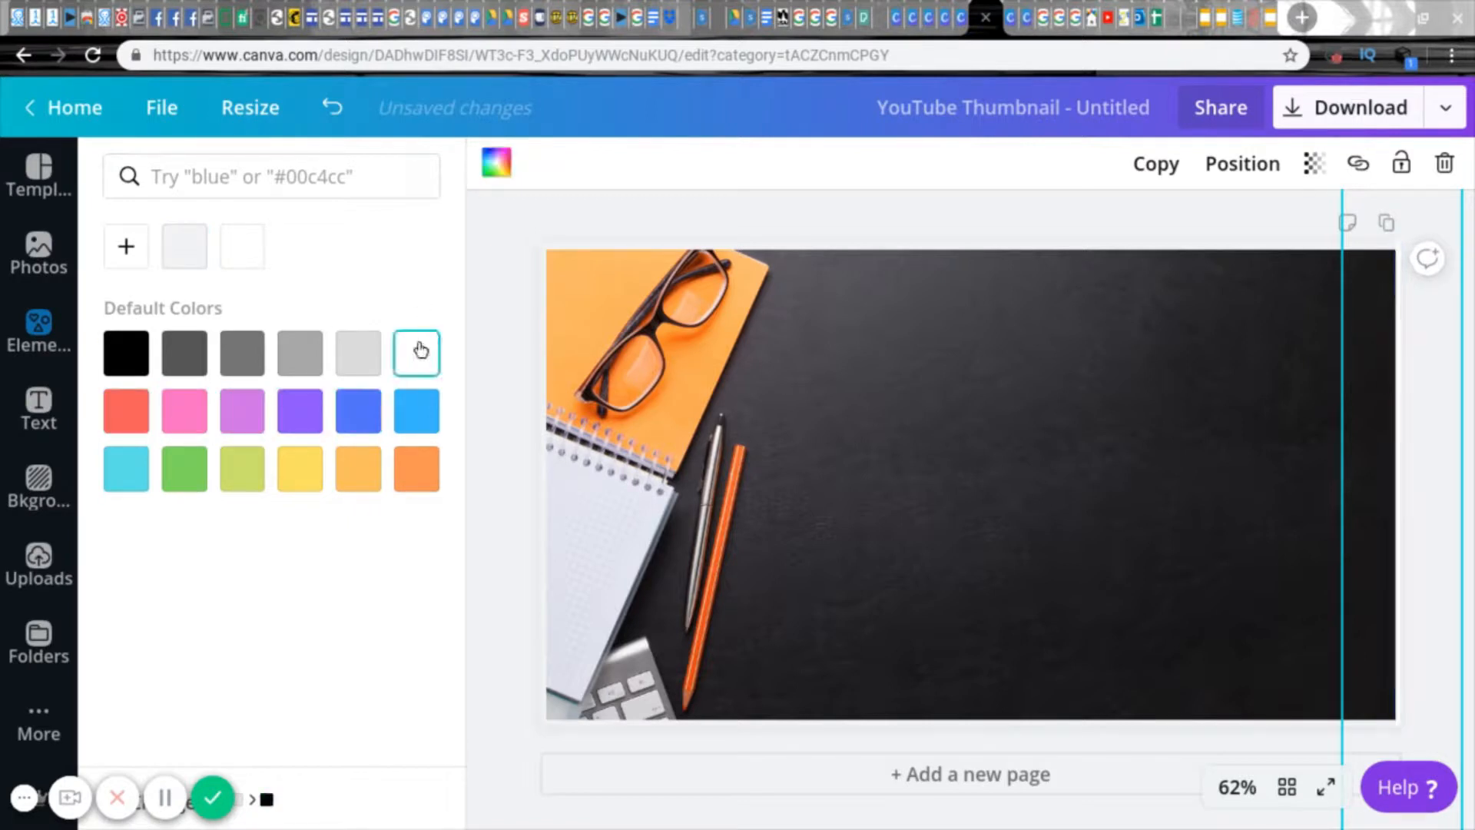
pyautogui.click(127, 411)
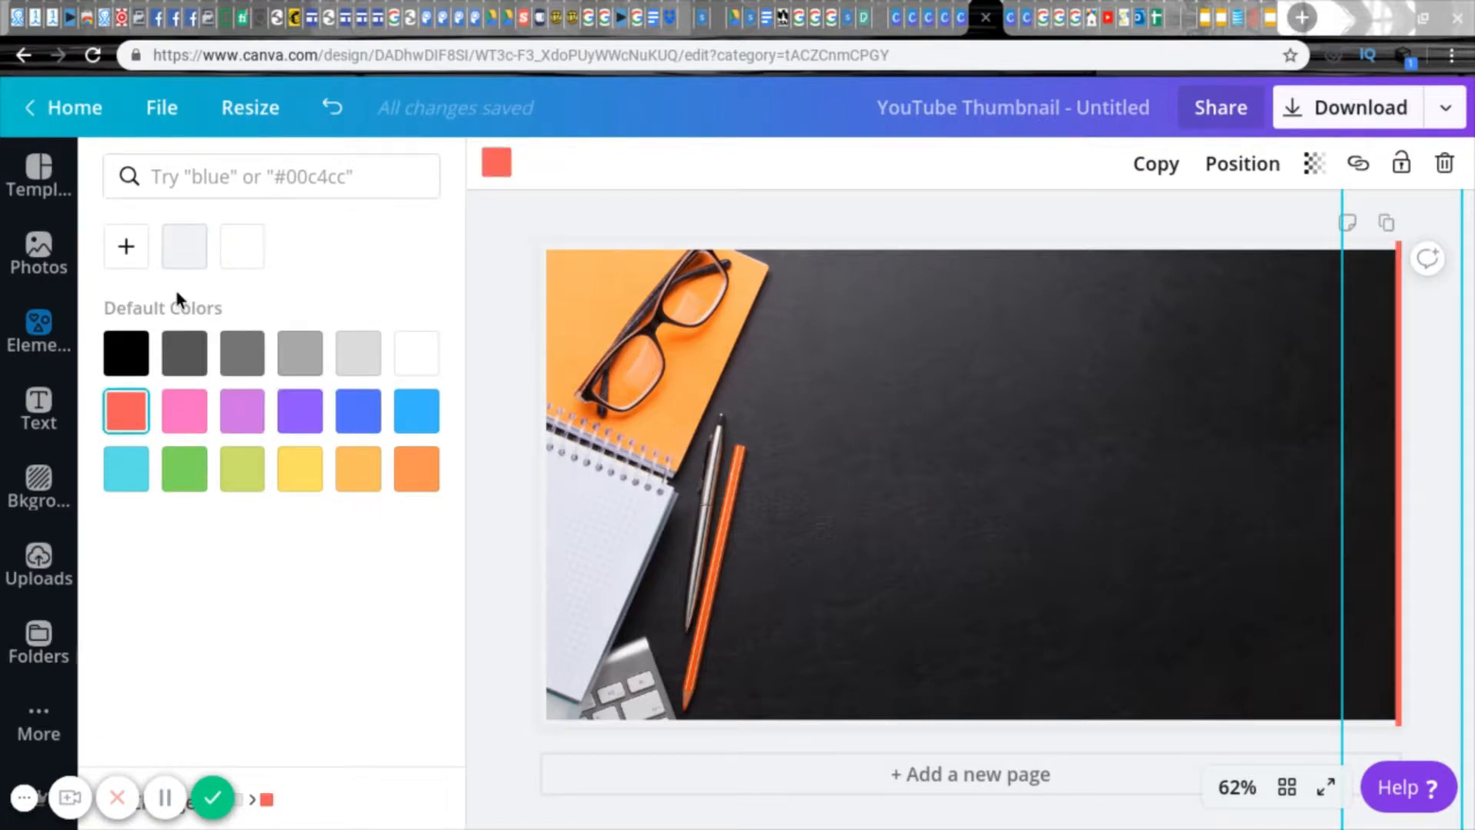
pyautogui.click(128, 249)
pyautogui.moveTo(136, 434); pyautogui.dragTo(443, 461)
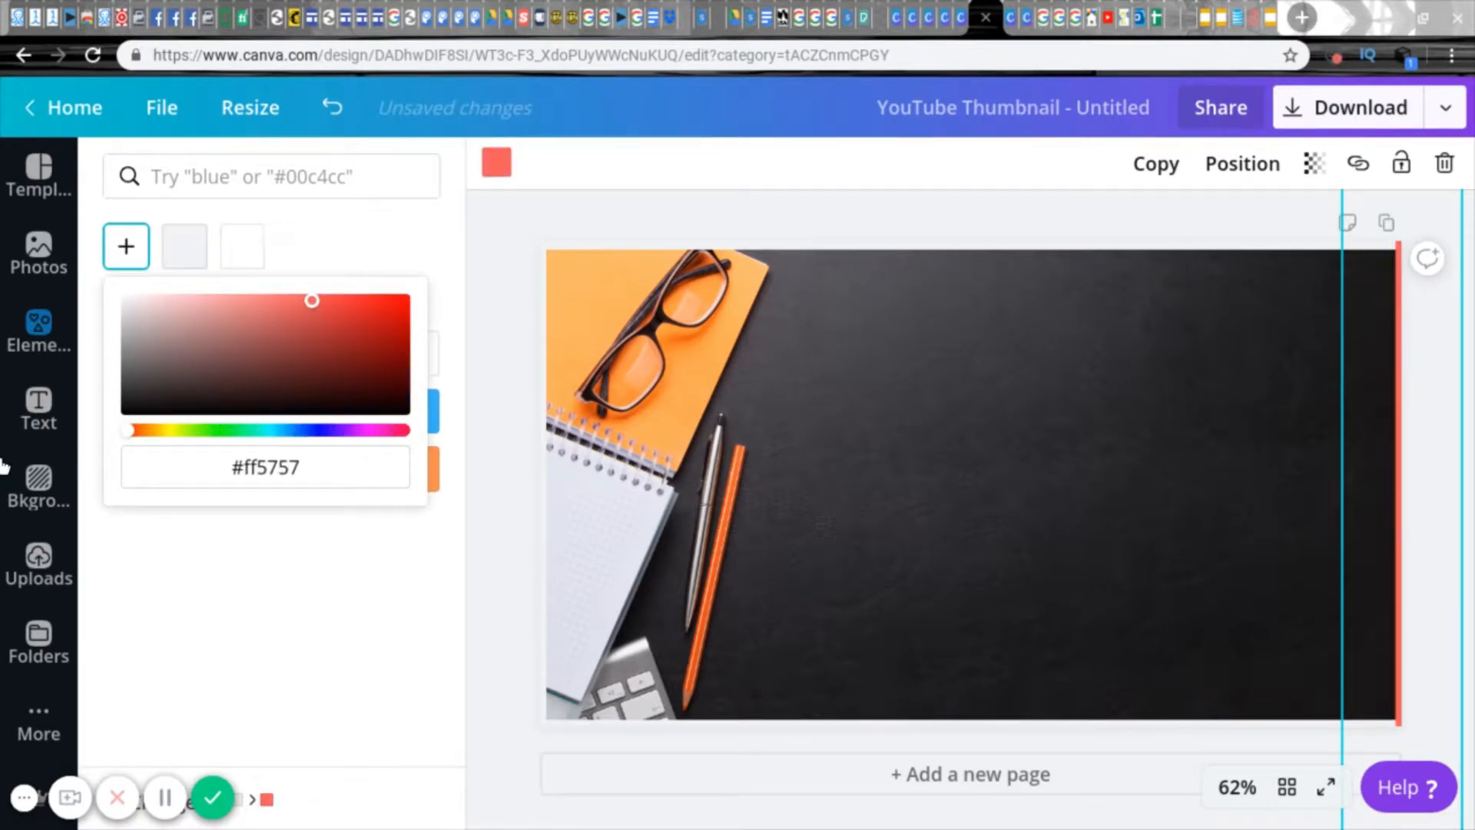
pyautogui.moveTo(310, 305)
pyautogui.mouseDown()
pyautogui.moveTo(141, 405)
pyautogui.moveTo(490, 230)
pyautogui.mouseUp()
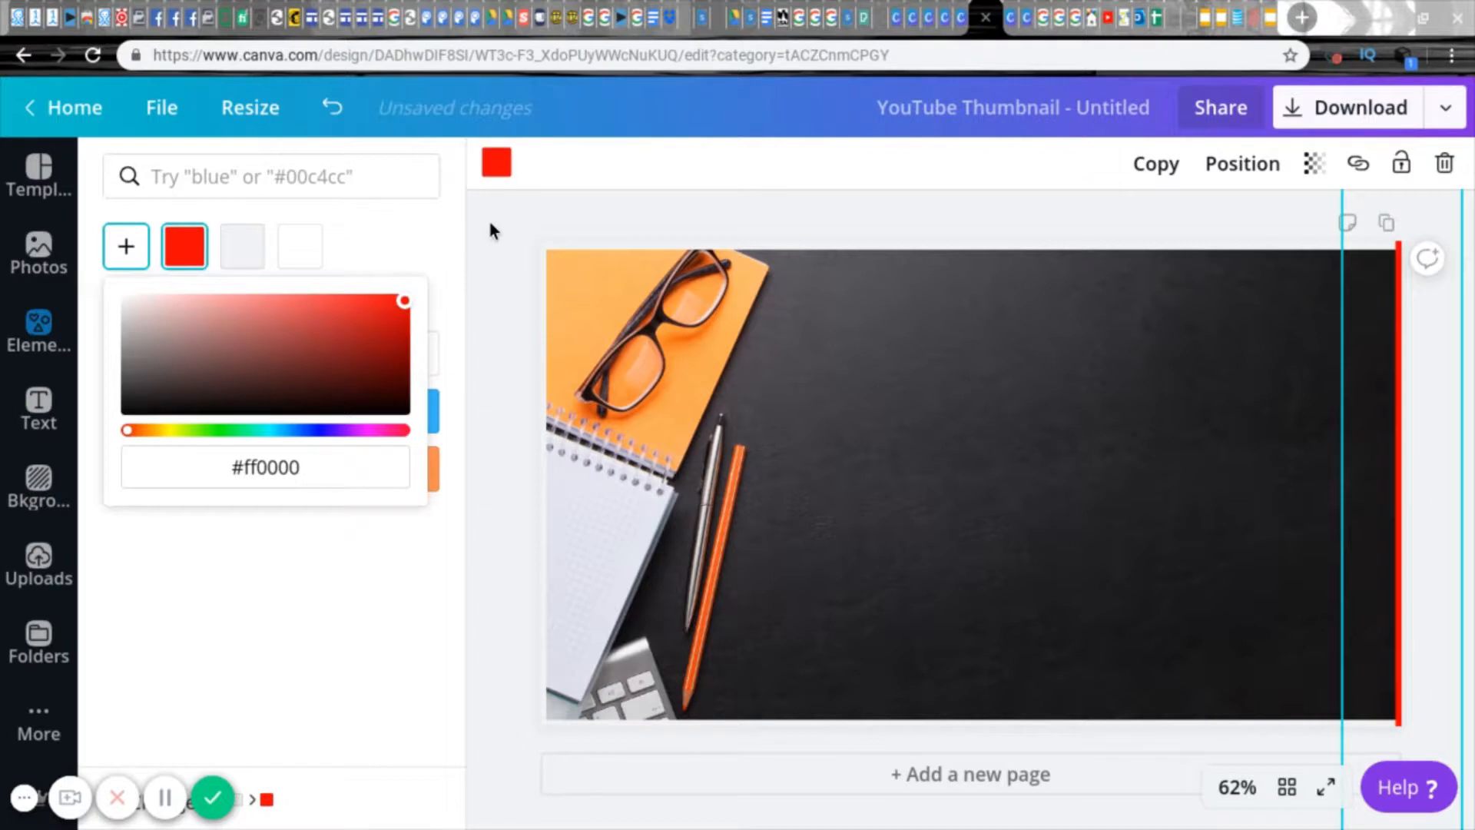
# Step: Apply the same custom red to the upper and left border lines
pyautogui.click(415, 555)
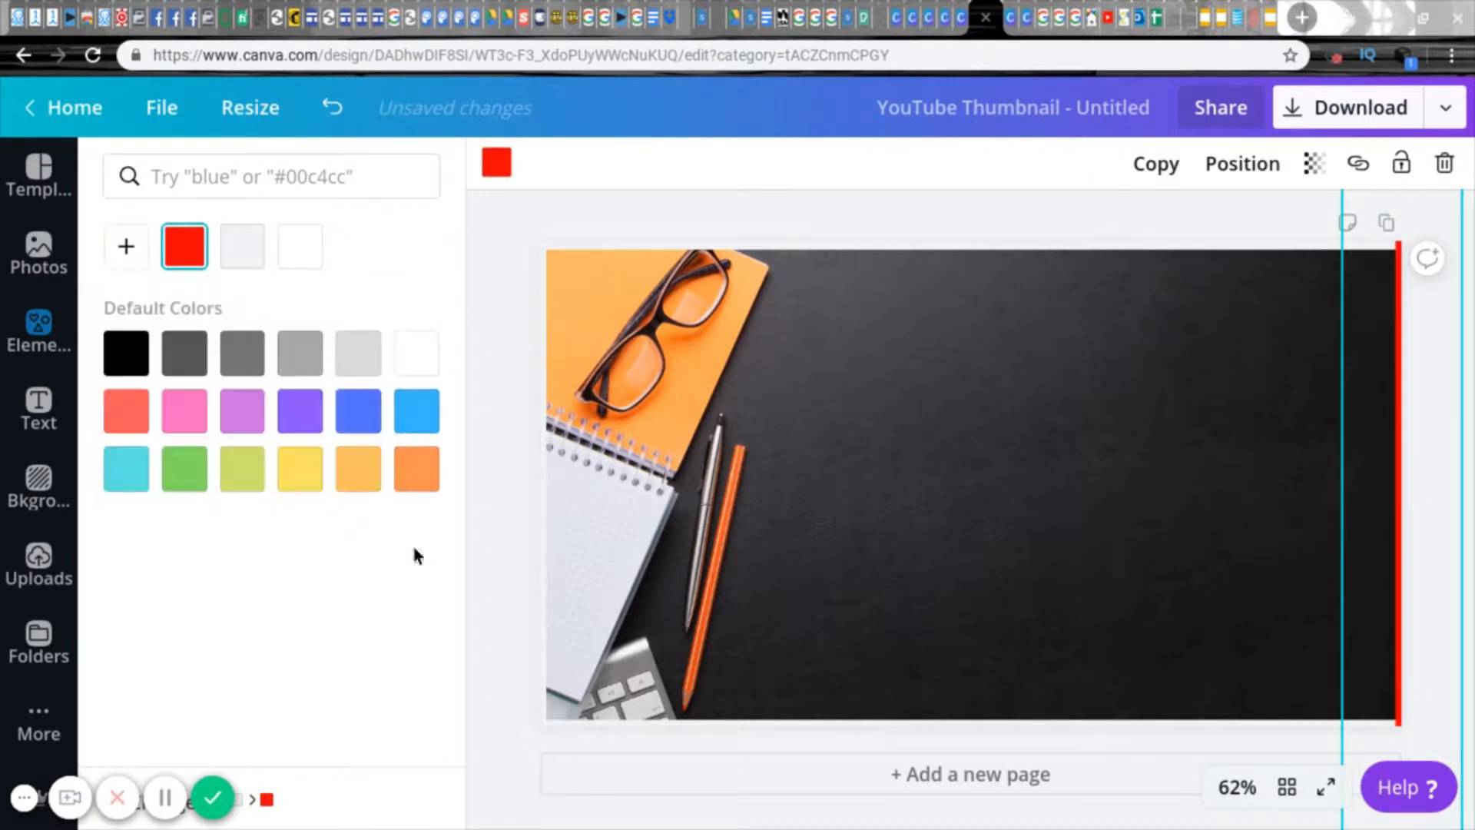
pyautogui.click(198, 247)
pyautogui.click(566, 263)
pyautogui.click(184, 246)
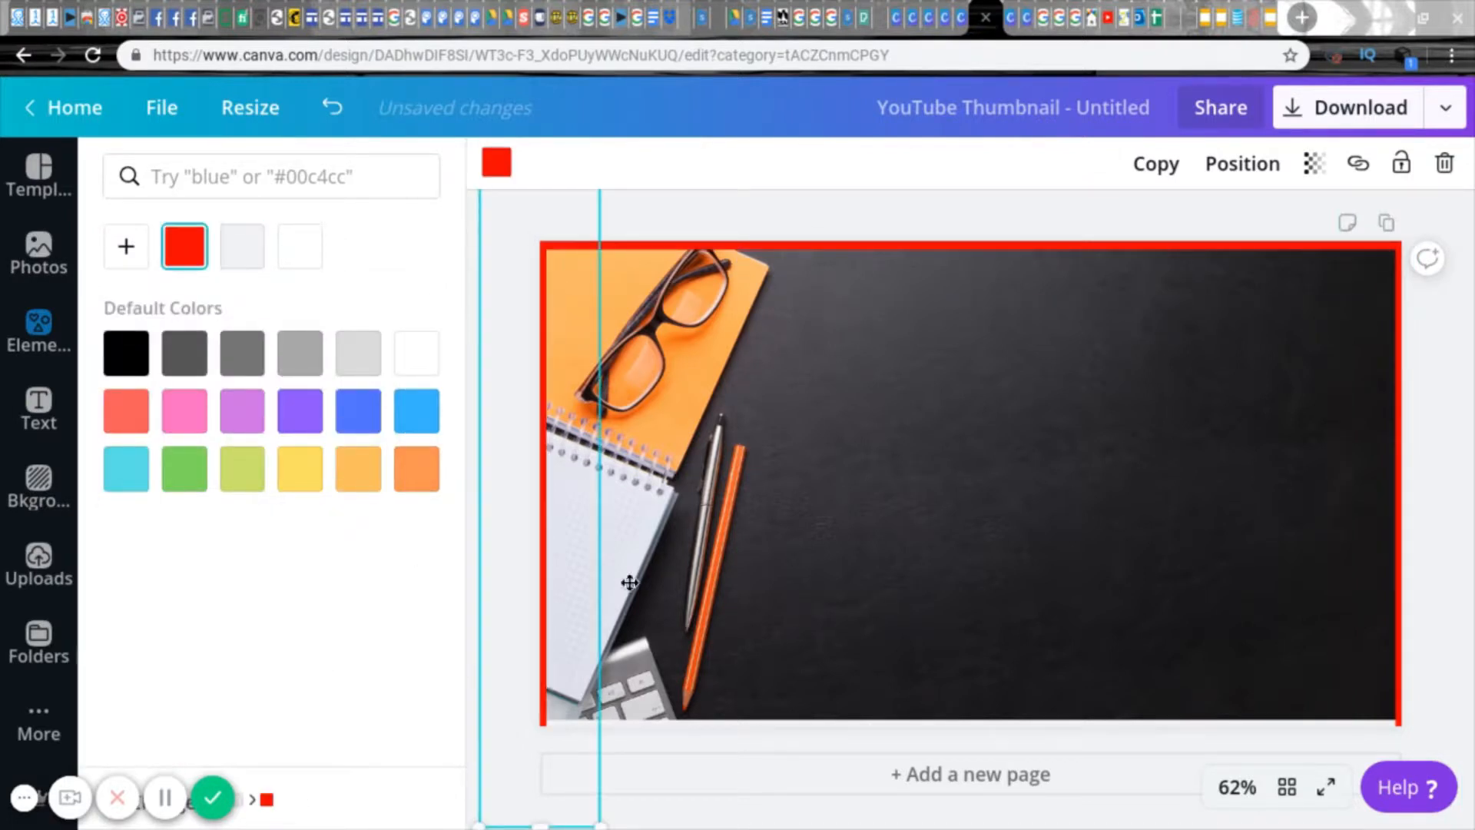
# Step: Colour the lower border line with the same custom red as the other three
pyautogui.click(700, 721)
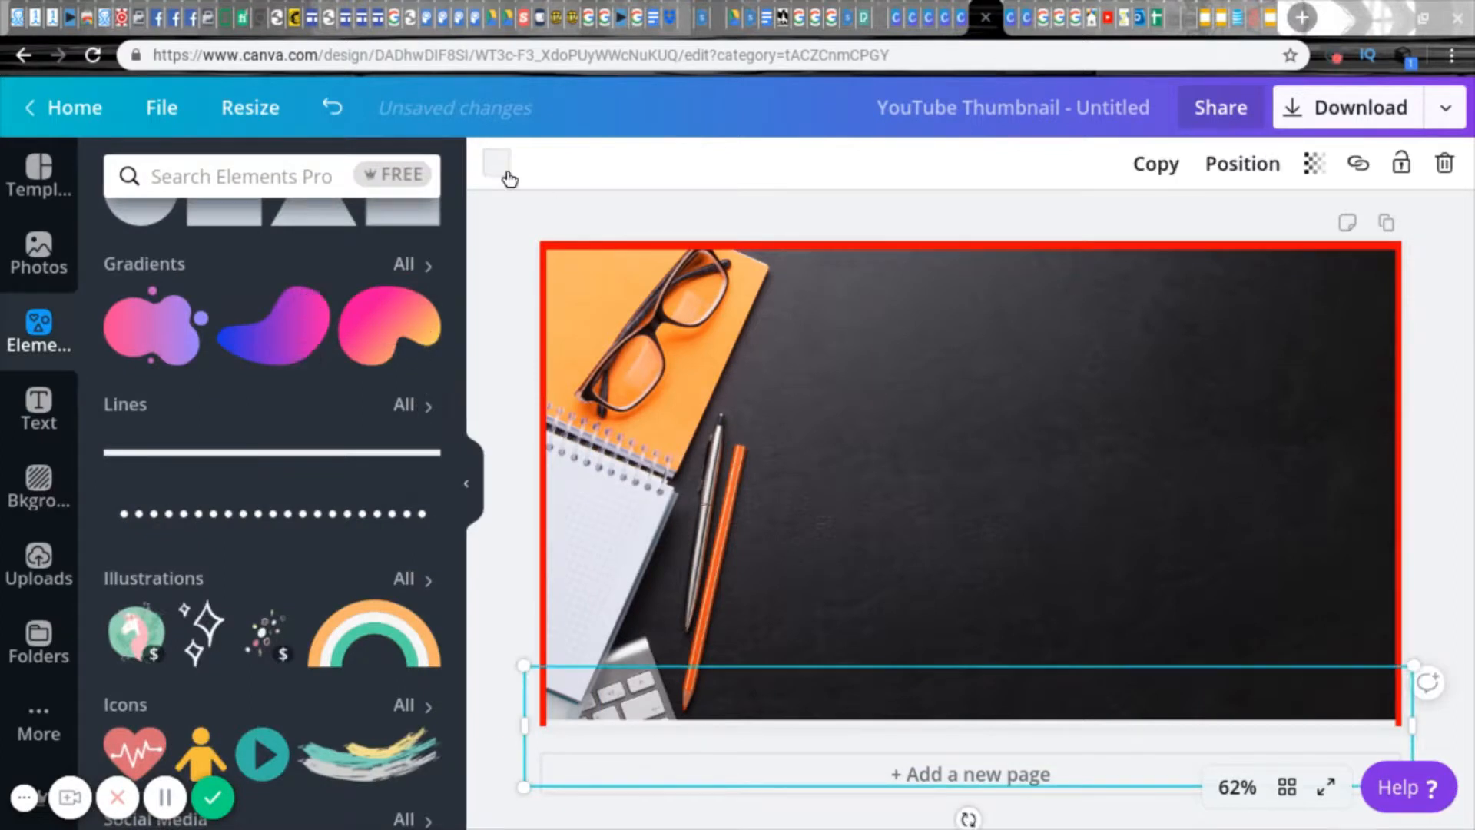
pyautogui.click(507, 176)
pyautogui.click(243, 244)
pyautogui.click(492, 230)
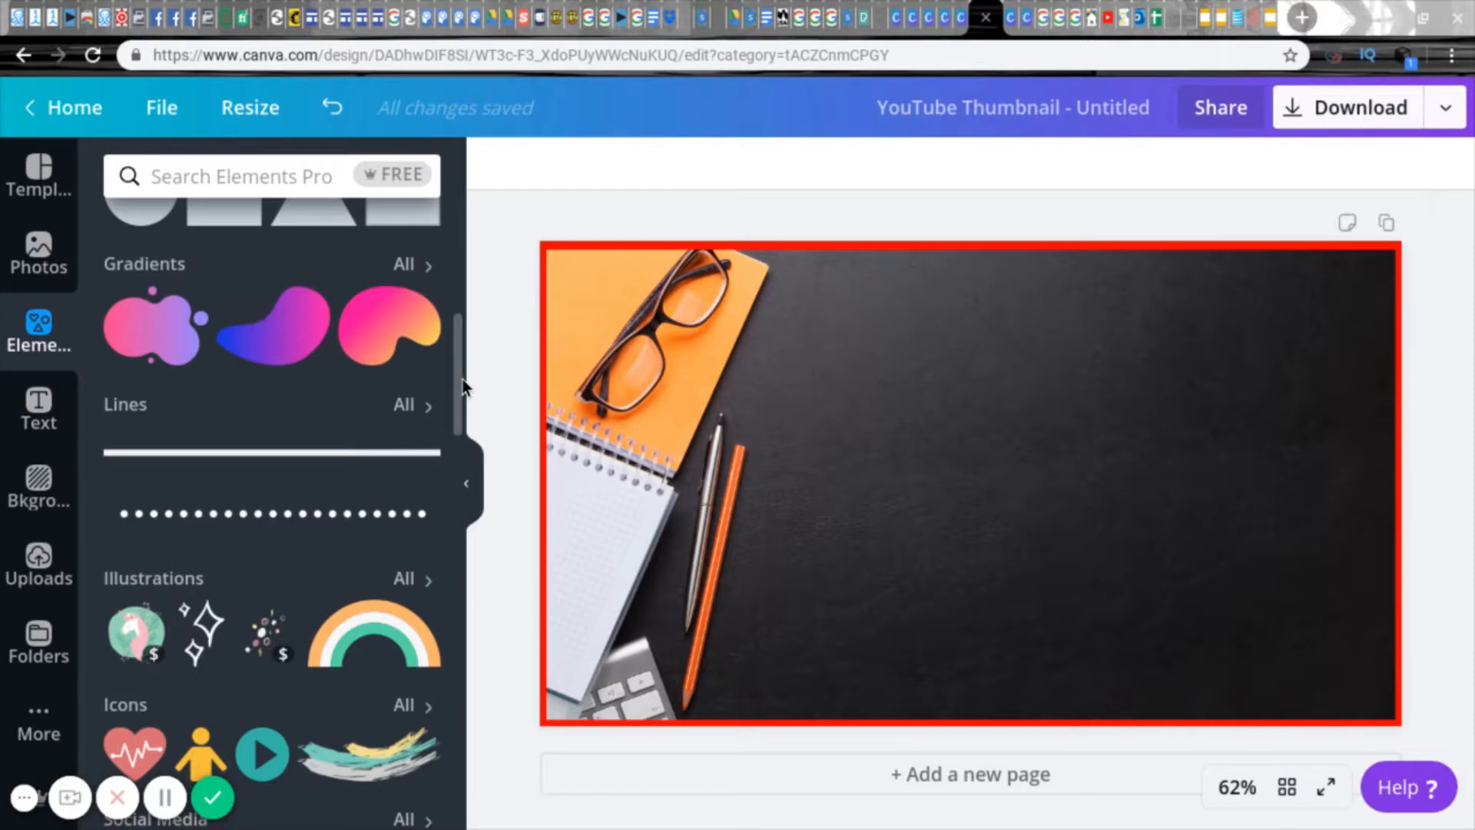
# Step: Add three grey square shapes, shrink them and line them up side by side in the page's upper right area
pyautogui.scroll(-2, 455, 393)
pyautogui.scroll(3, 455, 393)
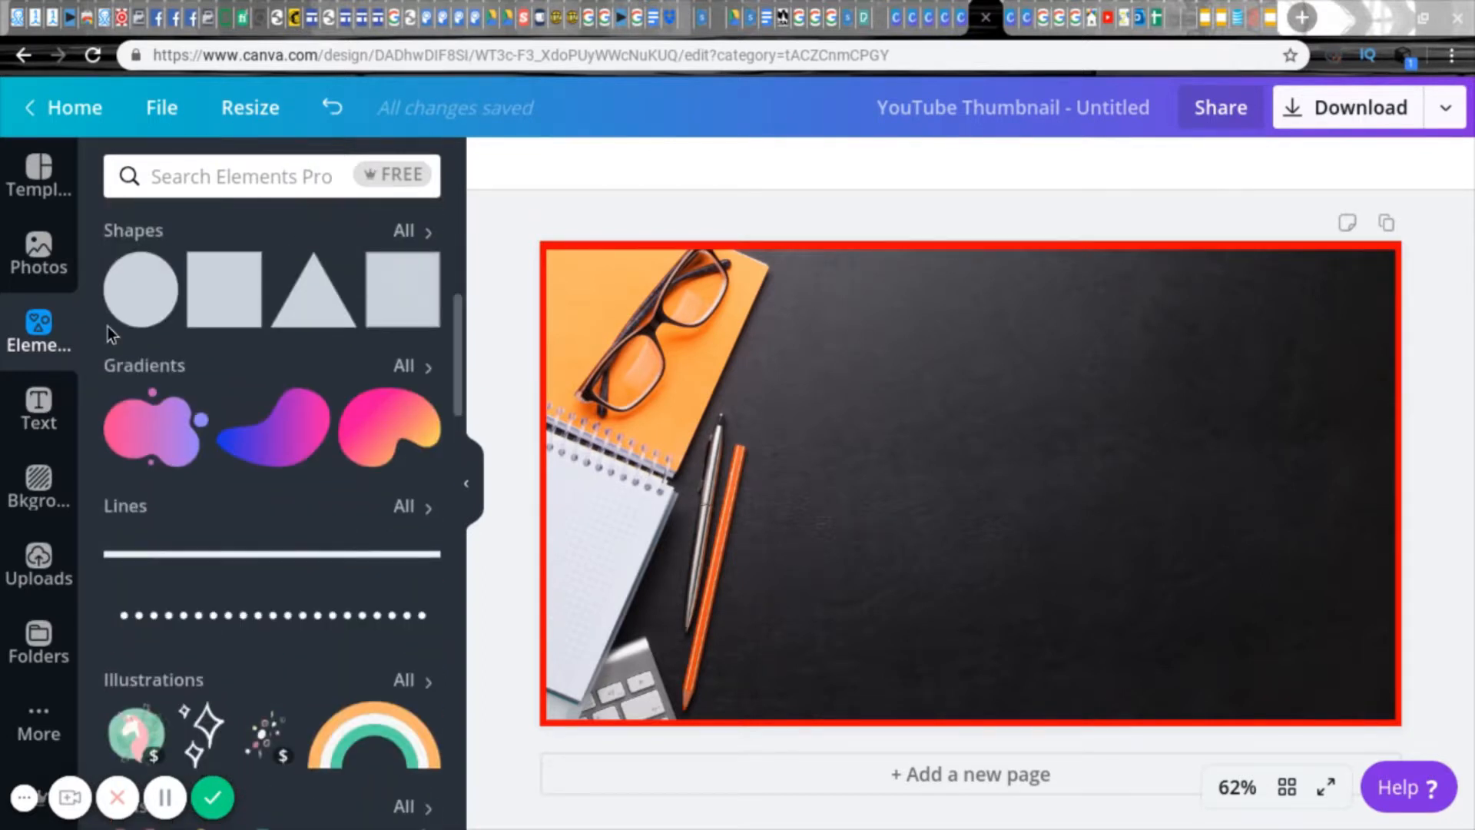
pyautogui.click(225, 285)
pyautogui.moveTo(765, 302); pyautogui.dragTo(1090, 290)
pyautogui.moveTo(730, 376); pyautogui.dragTo(859, 405)
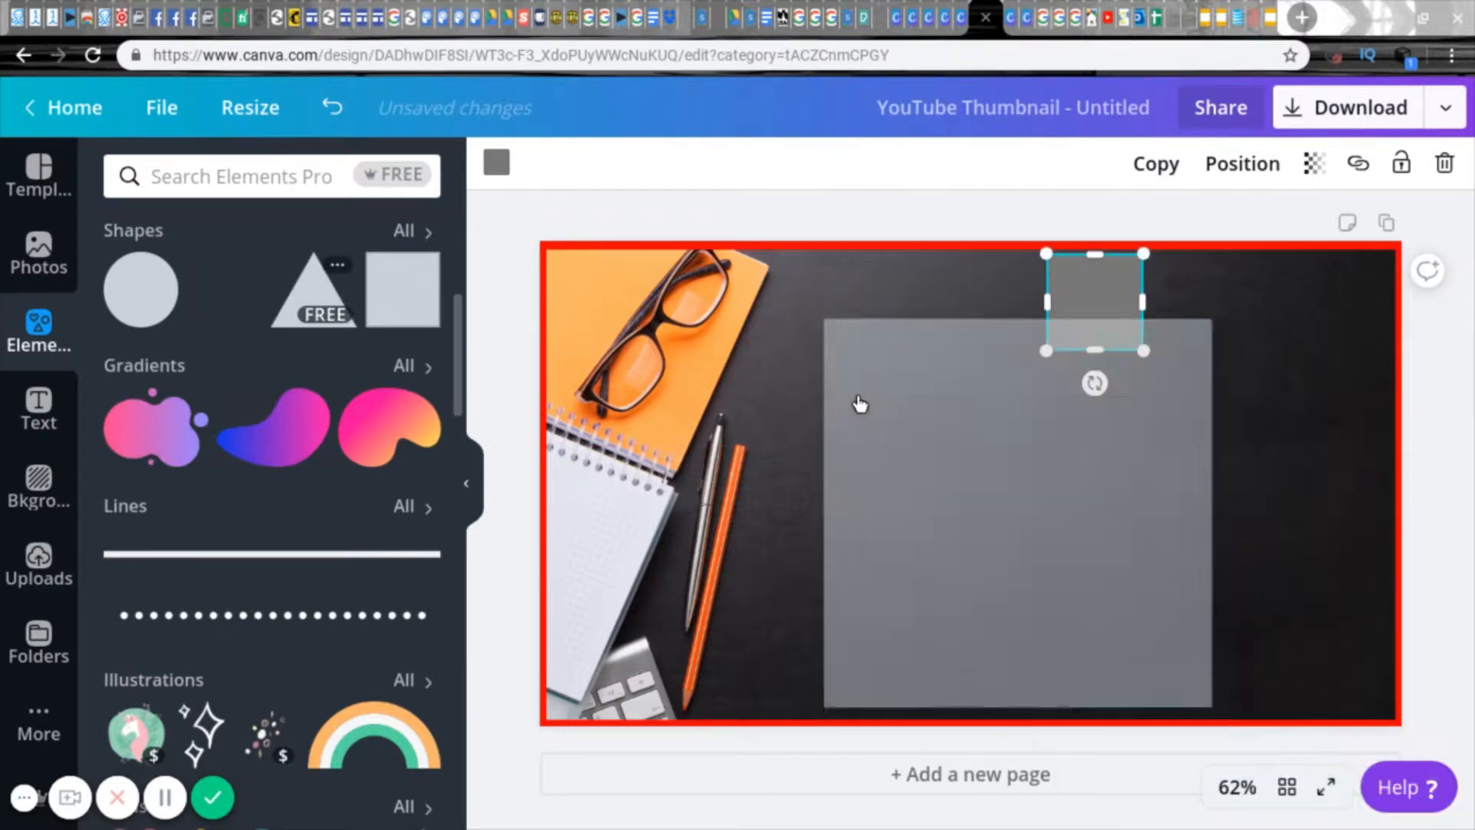
pyautogui.moveTo(825, 320); pyautogui.dragTo(1199, 284)
pyautogui.click(226, 292)
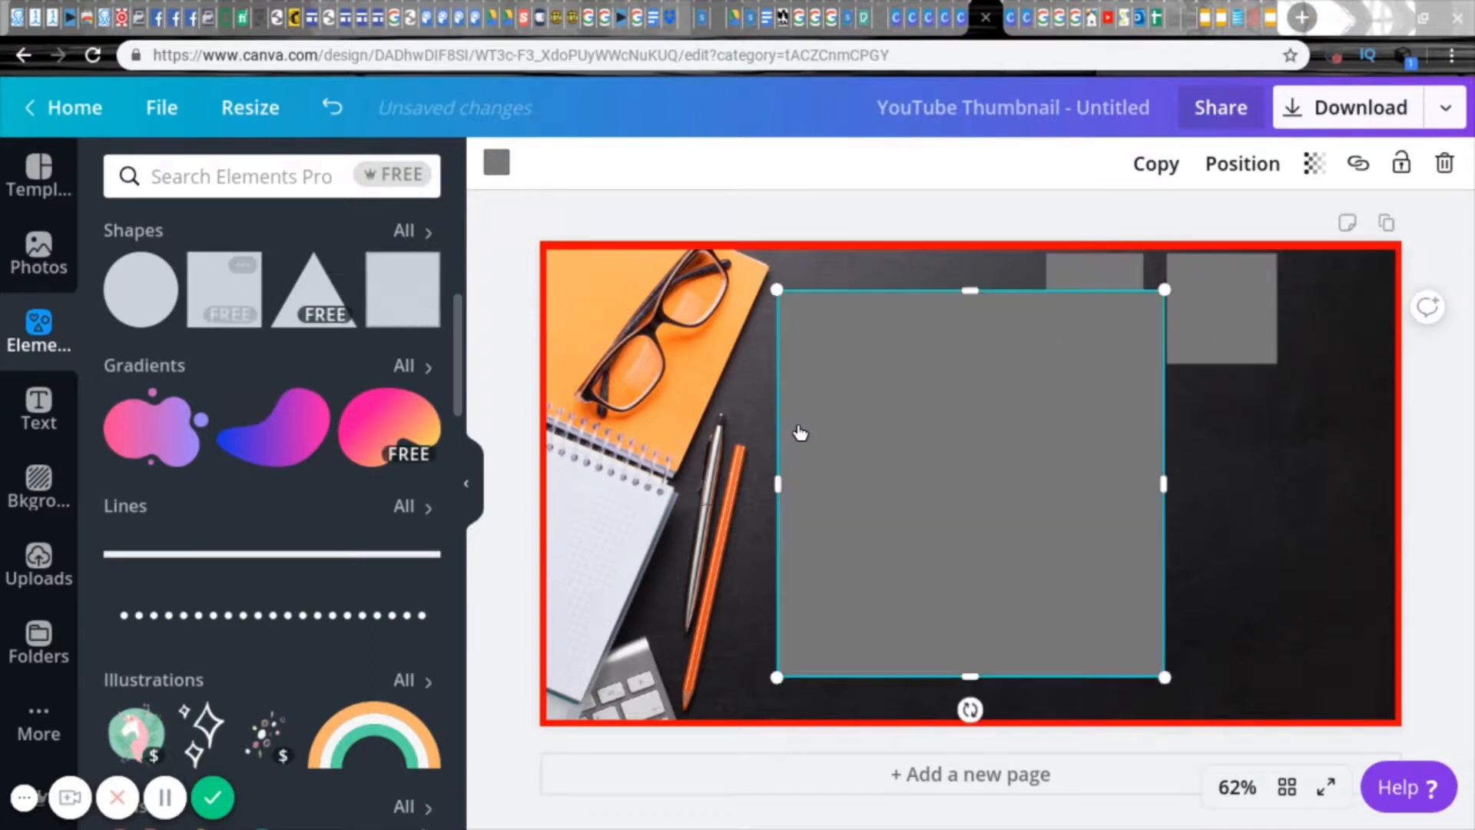
pyautogui.moveTo(778, 289); pyautogui.dragTo(1175, 523)
pyautogui.moveTo(1122, 639); pyautogui.dragTo(1333, 317)
# Step: Add a heading text box, widen it and place it below the grey squares
pyautogui.click(38, 407)
pyautogui.click(196, 263)
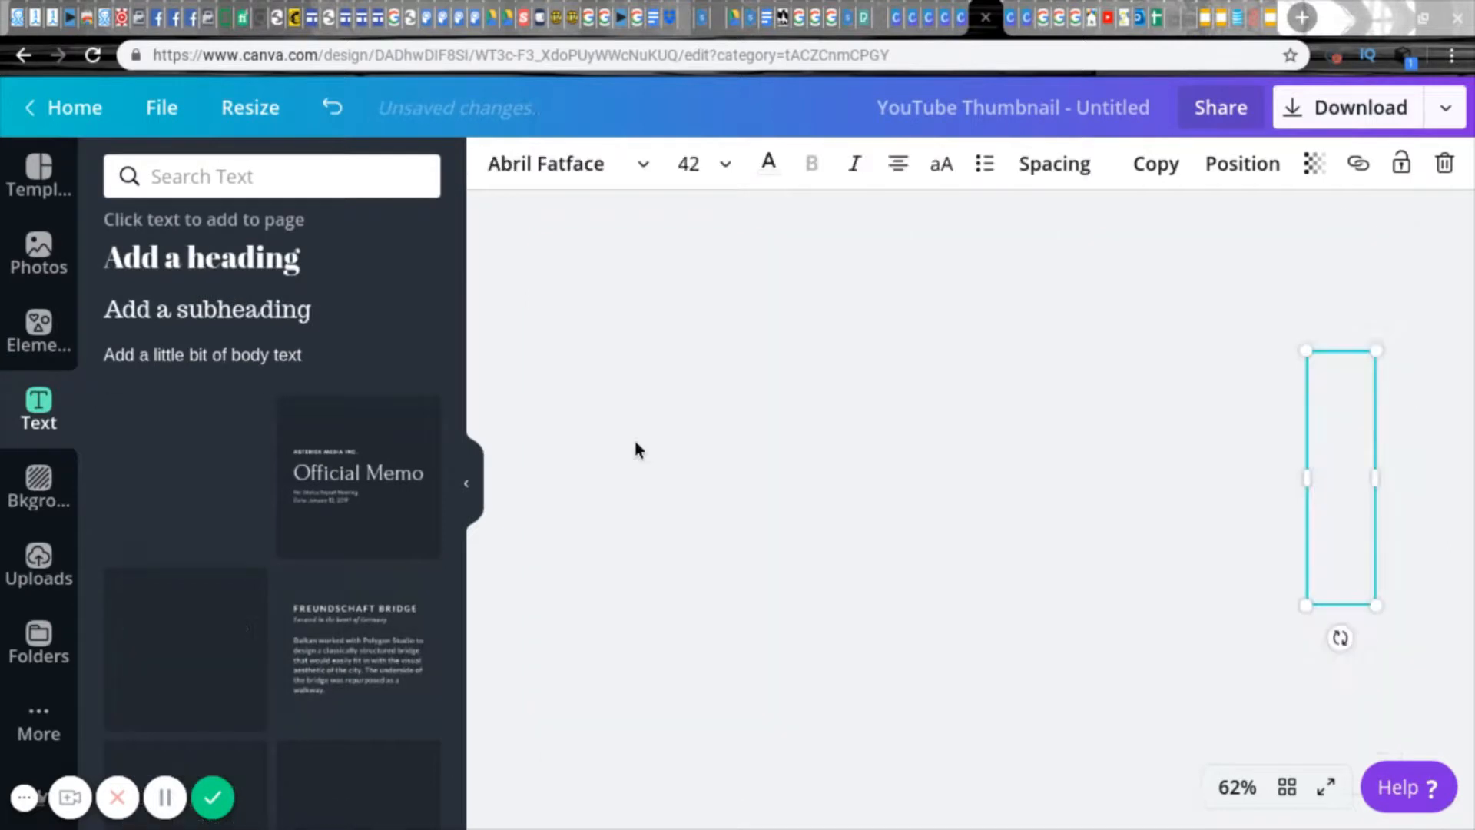
pyautogui.click(1376, 477)
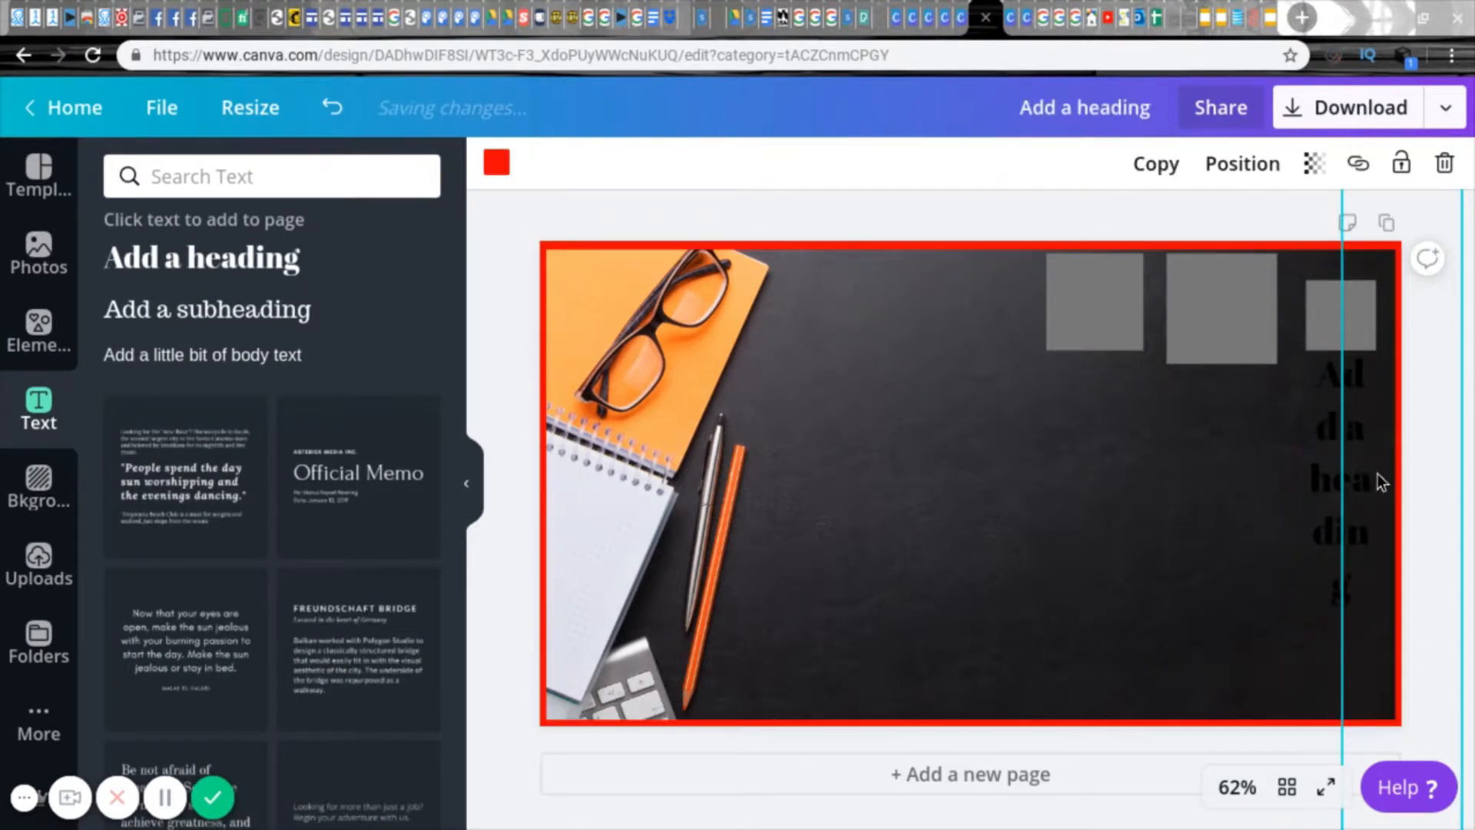
pyautogui.moveTo(1333, 438); pyautogui.dragTo(1134, 491)
# Step: Clear the heading's placeholder text and set its text colour to white
pyautogui.doubleClick(984, 396)
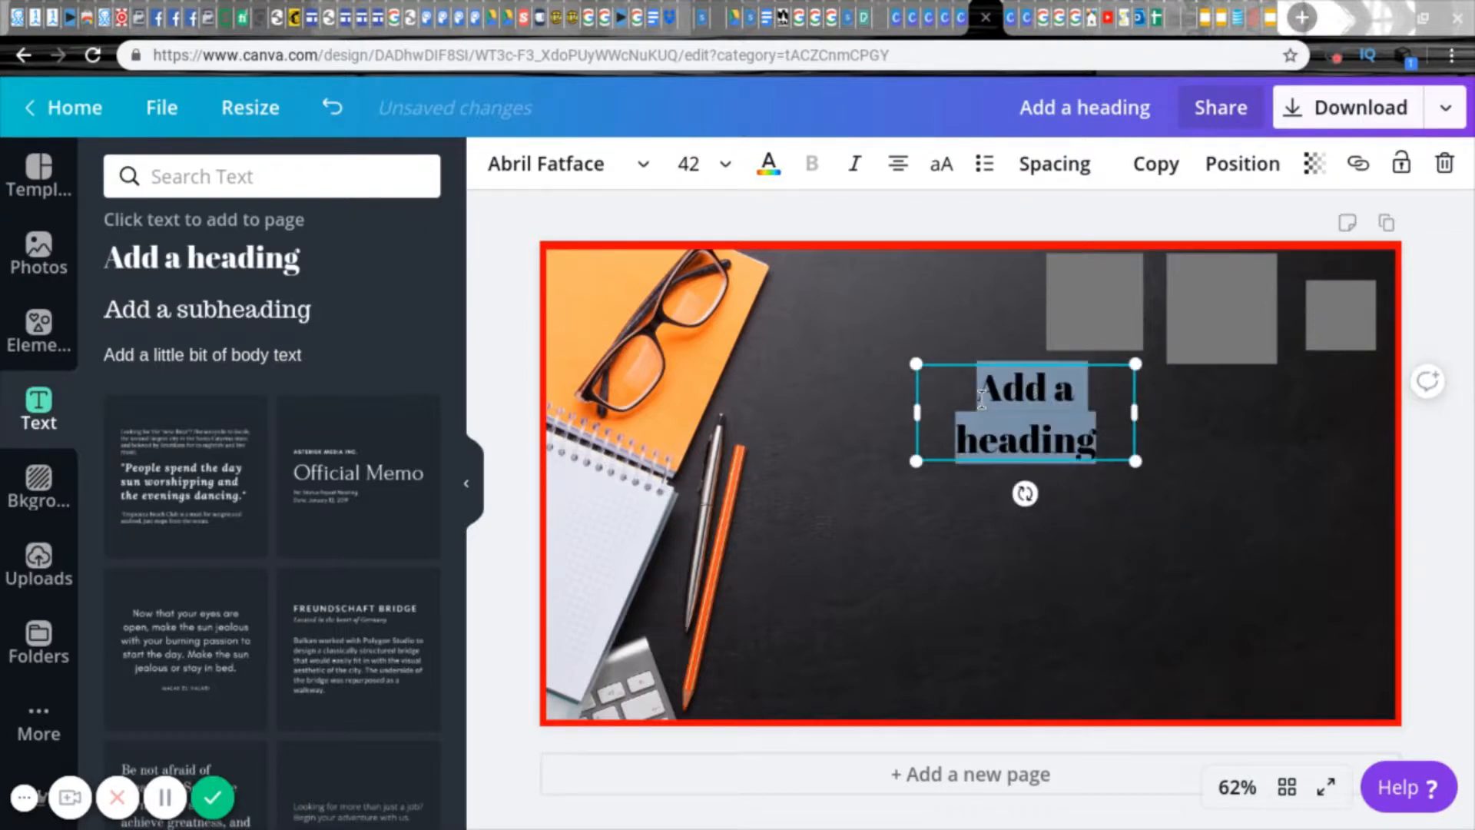
pyautogui.press('BackSpace')
pyautogui.click(732, 173)
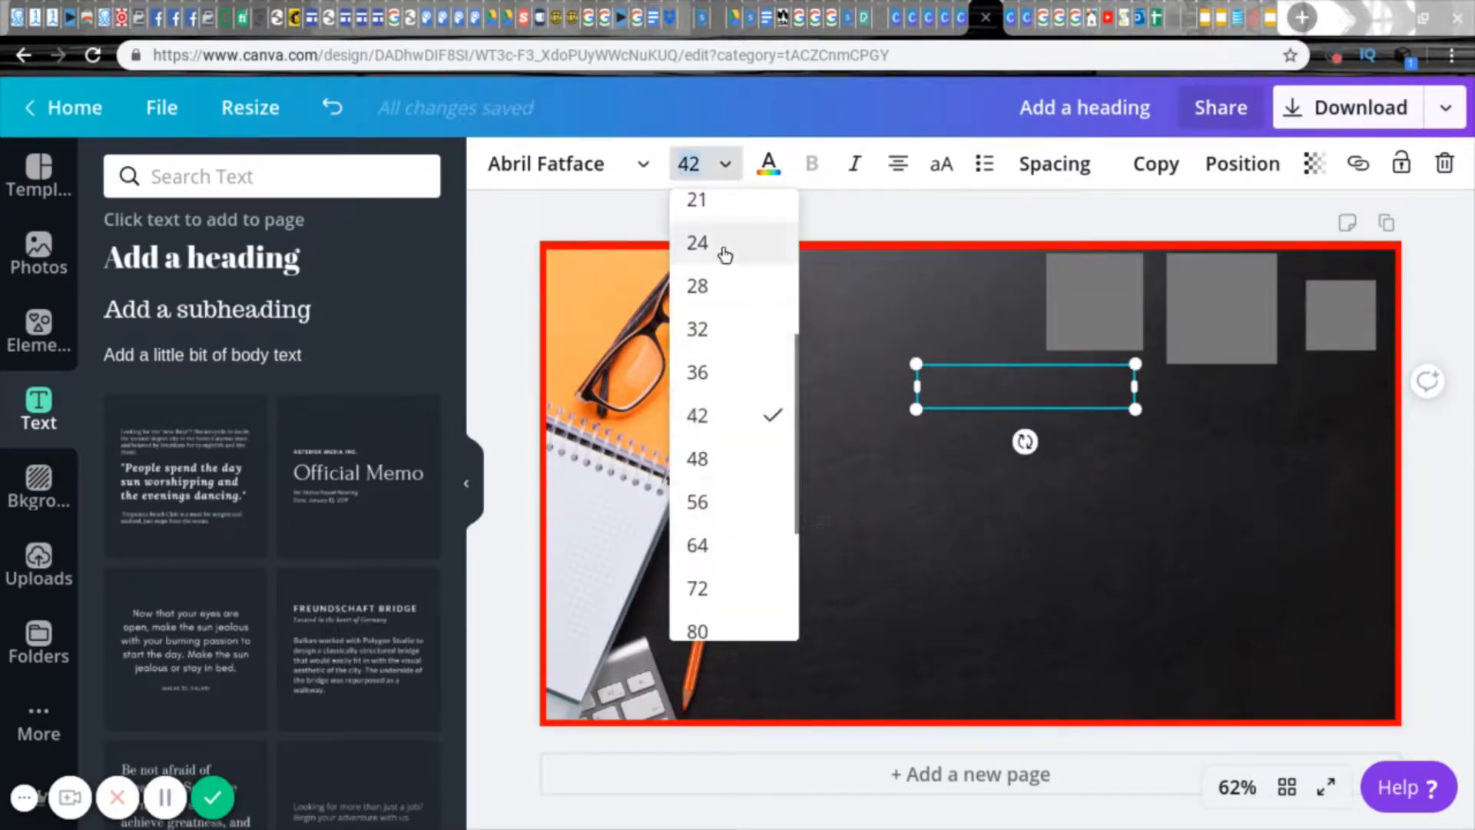
pyautogui.click(638, 169)
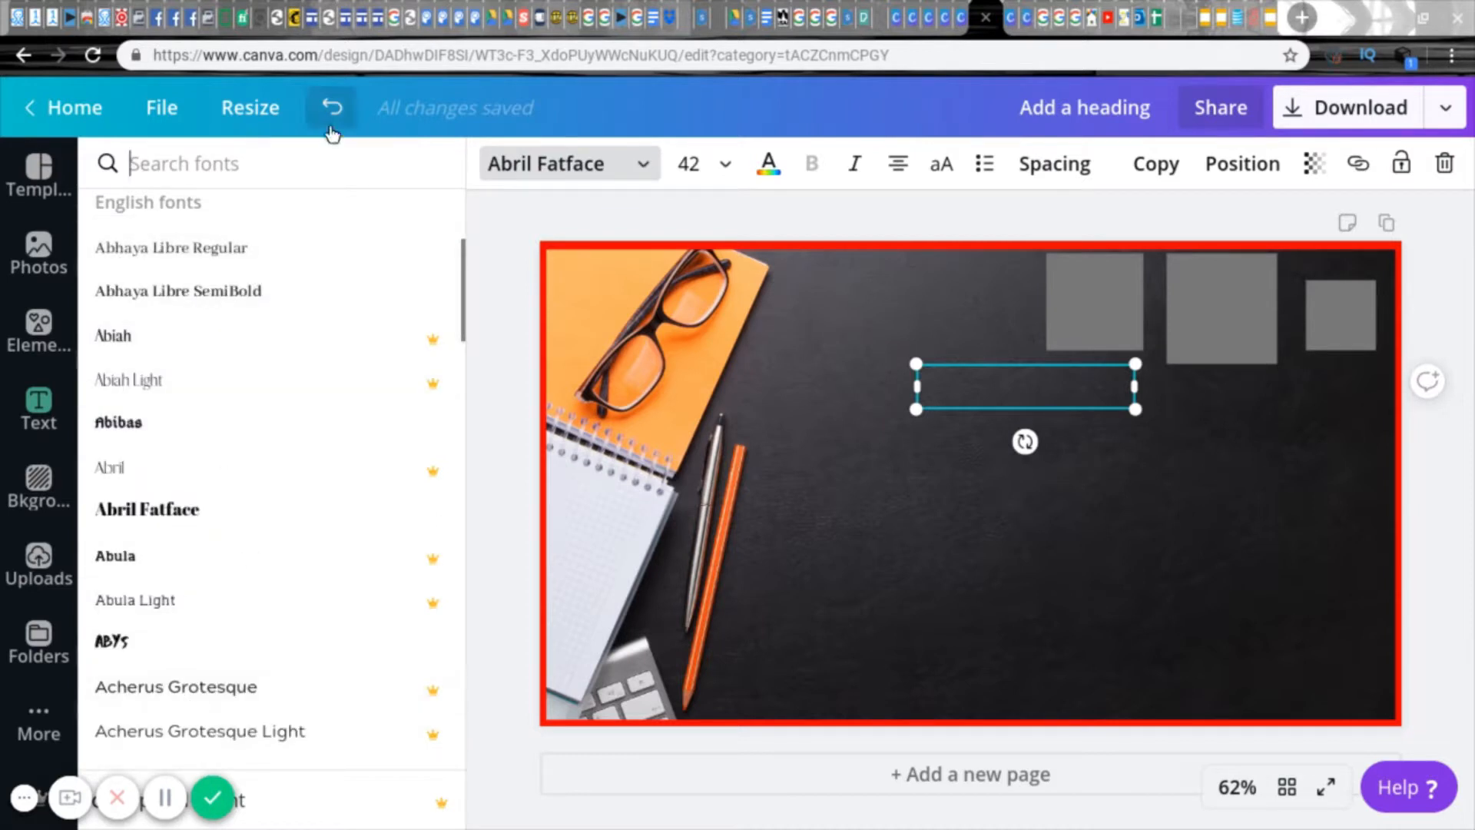
pyautogui.click(770, 167)
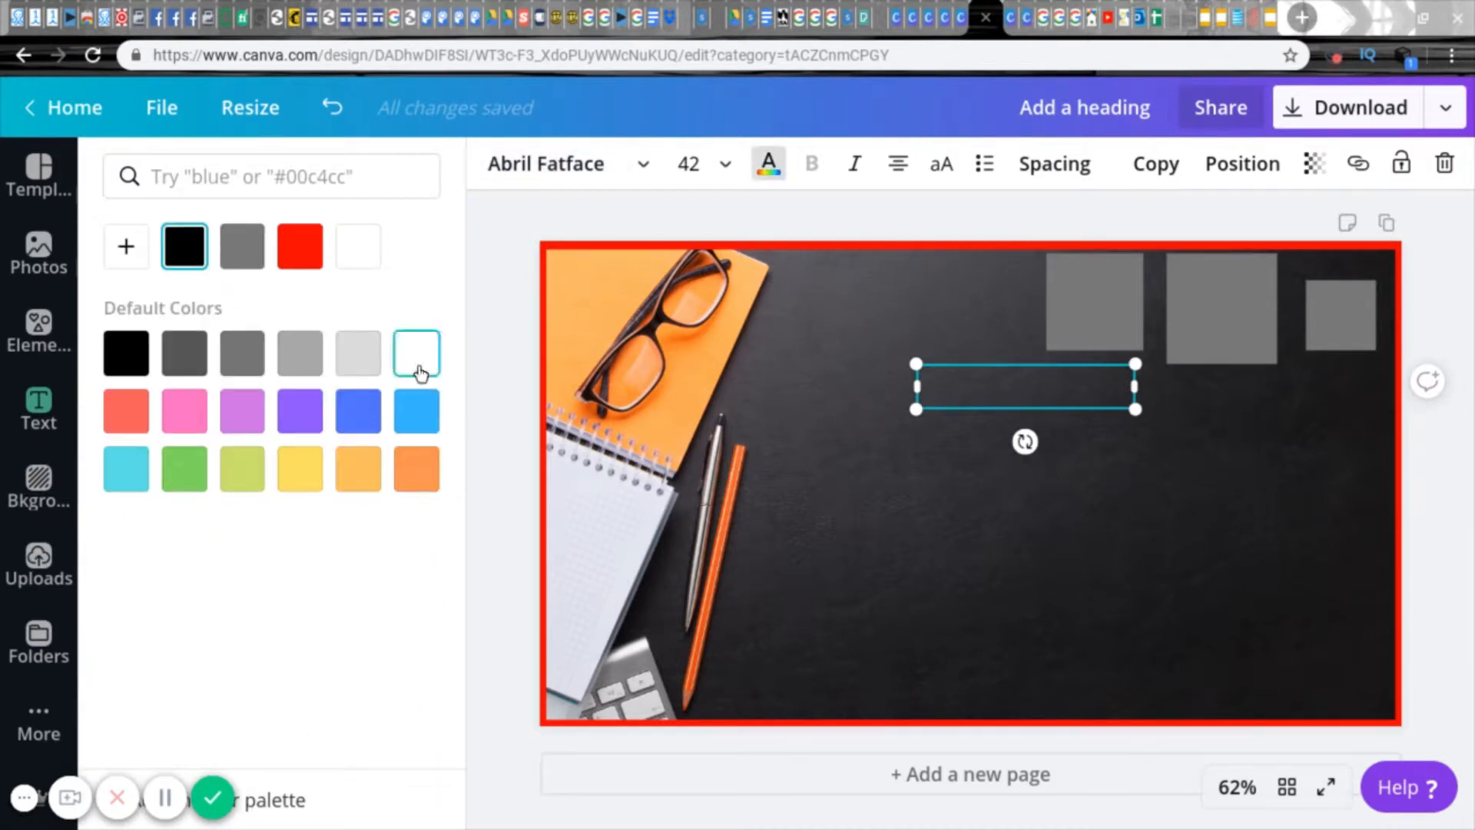
# Step: Enter "HOW TO CREATE A PROFESSIONAL THUMBNAIL USING CANVA" as the heading and widen its box so no word is split
pyautogui.write('HOW TO')
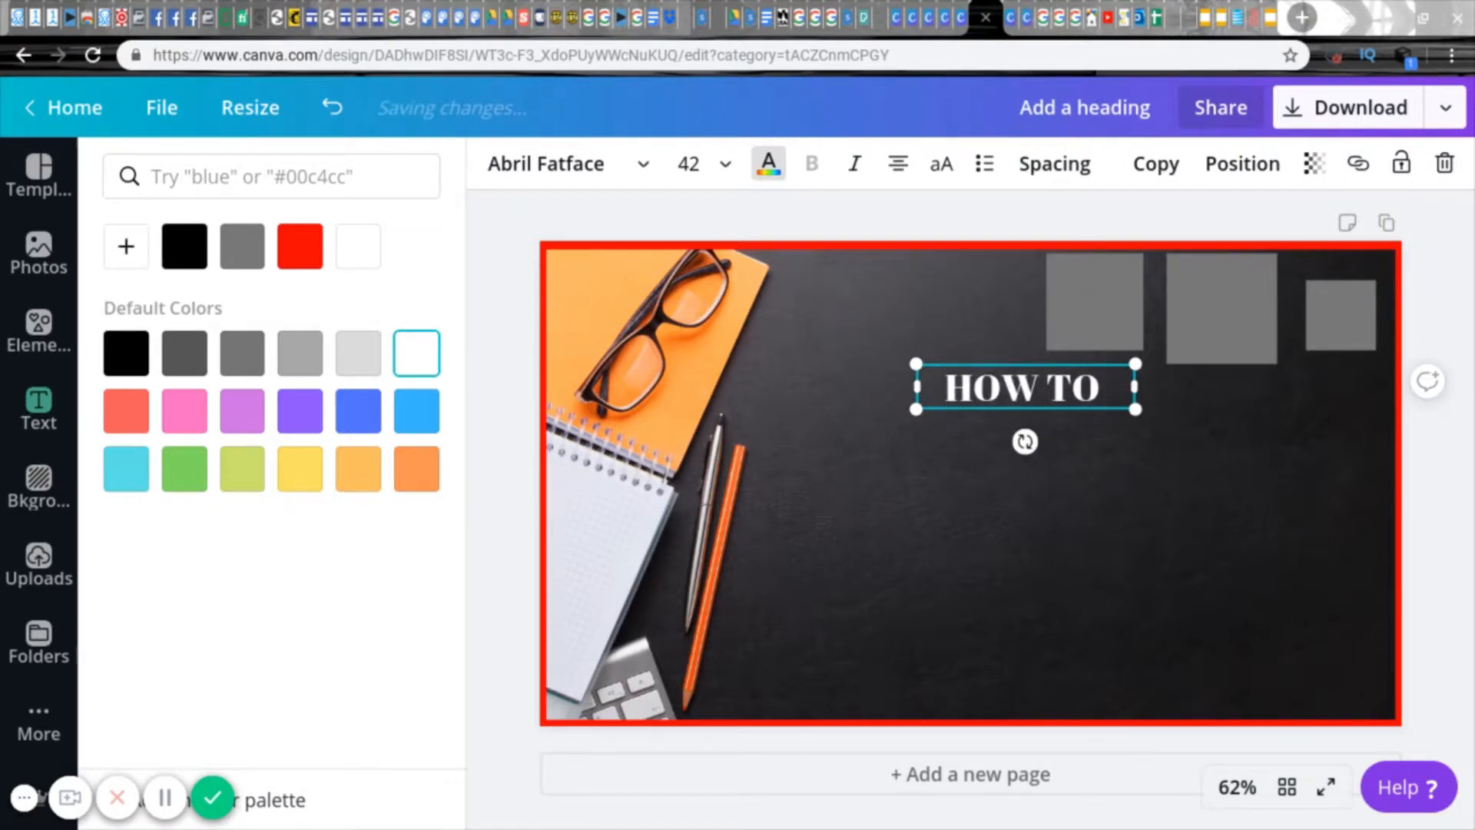
pyautogui.write(' CREATE A')
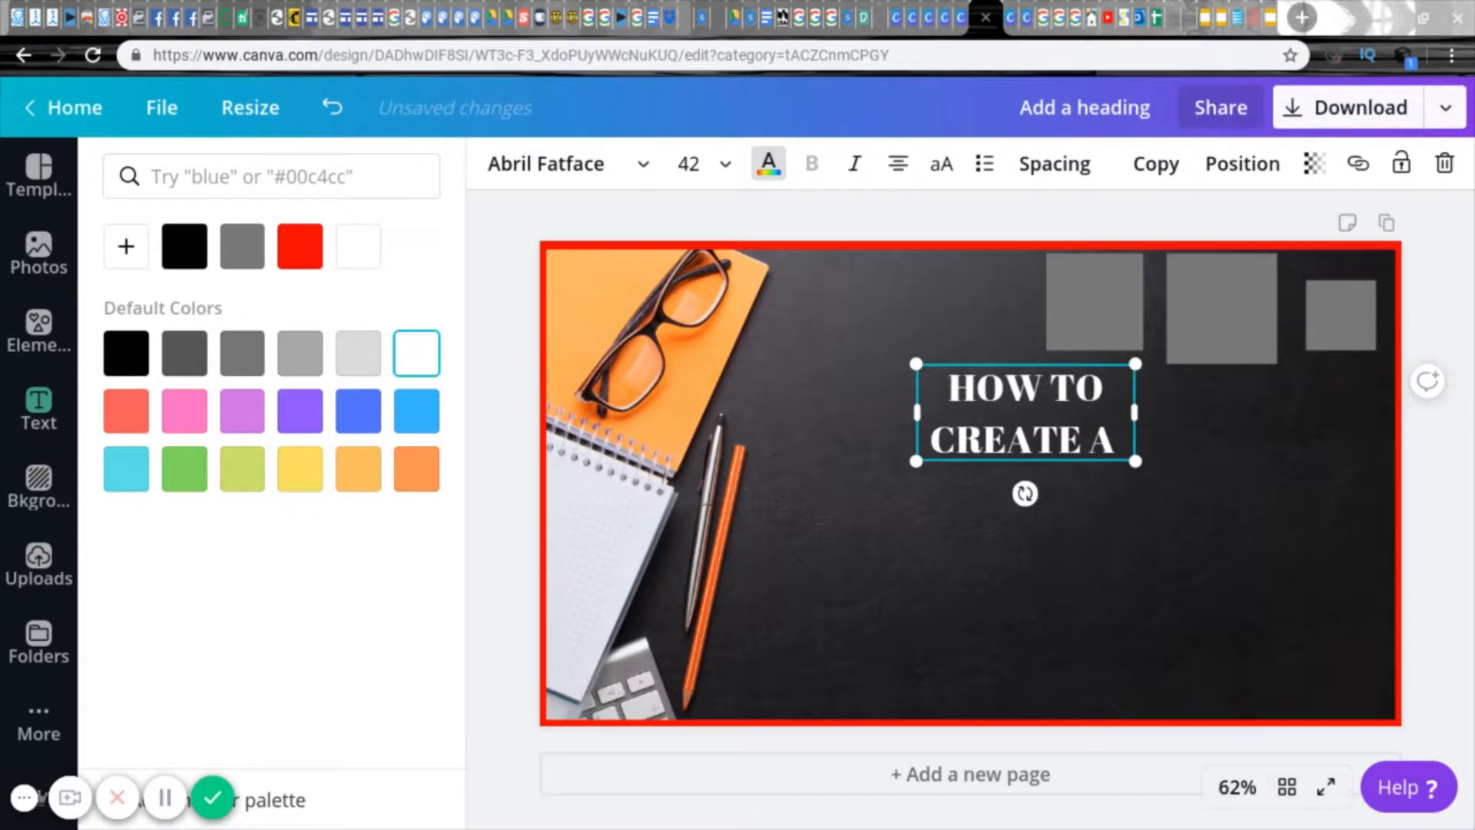
pyautogui.write(' PROFESSIO')
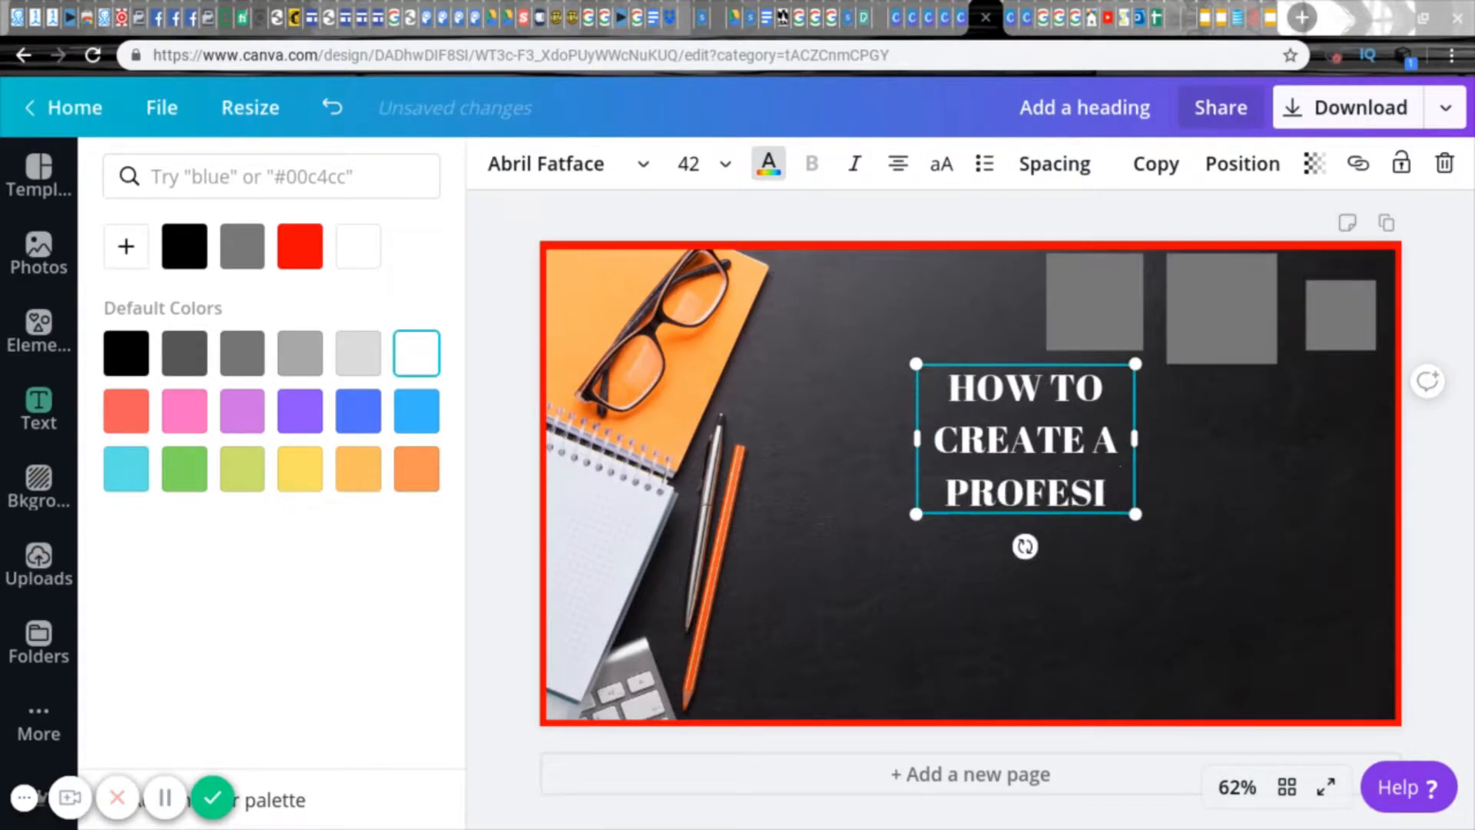
pyautogui.write('NAL RT')
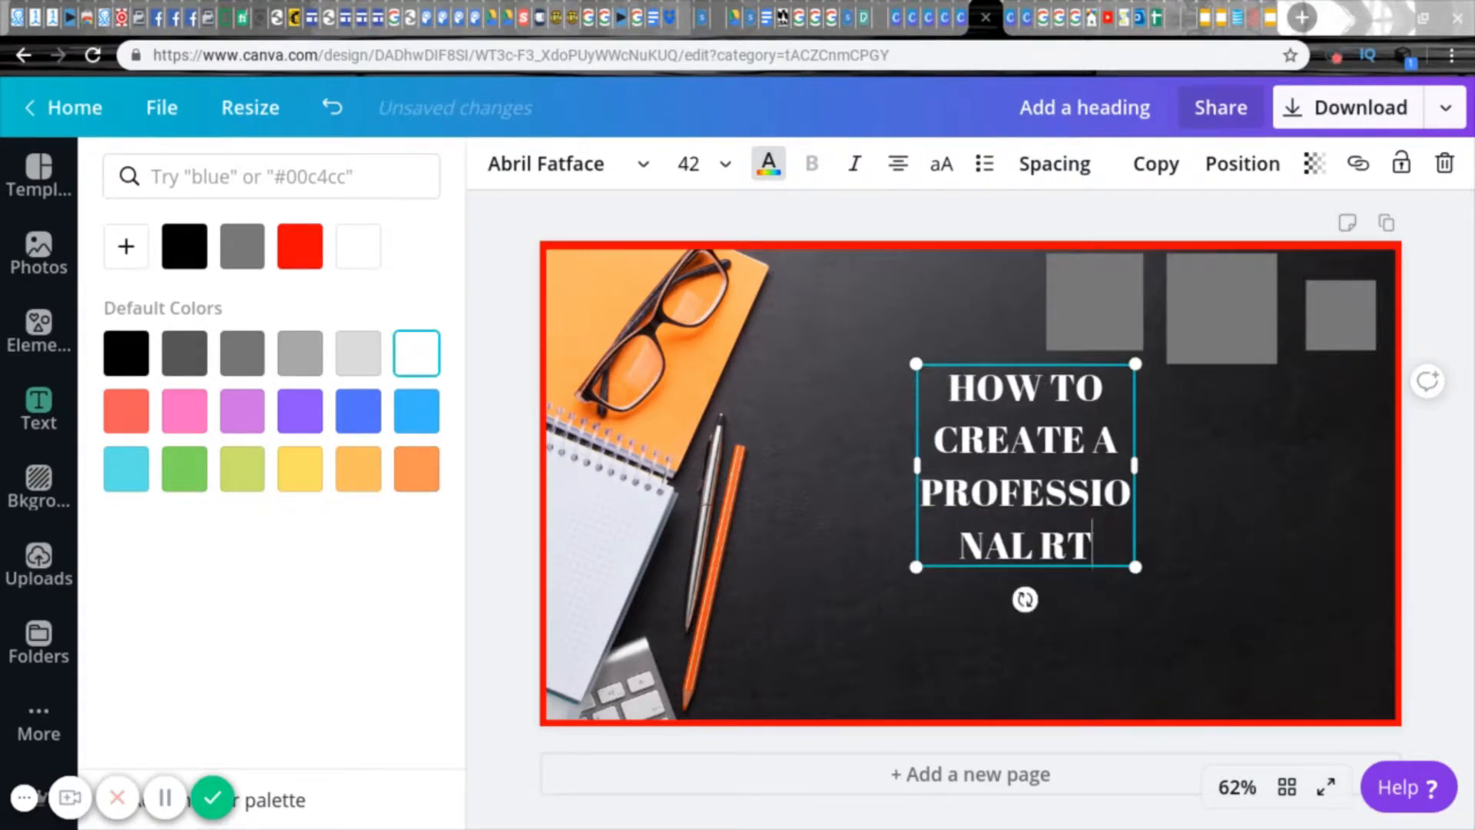
pyautogui.write('HUTHUMBNAIL')
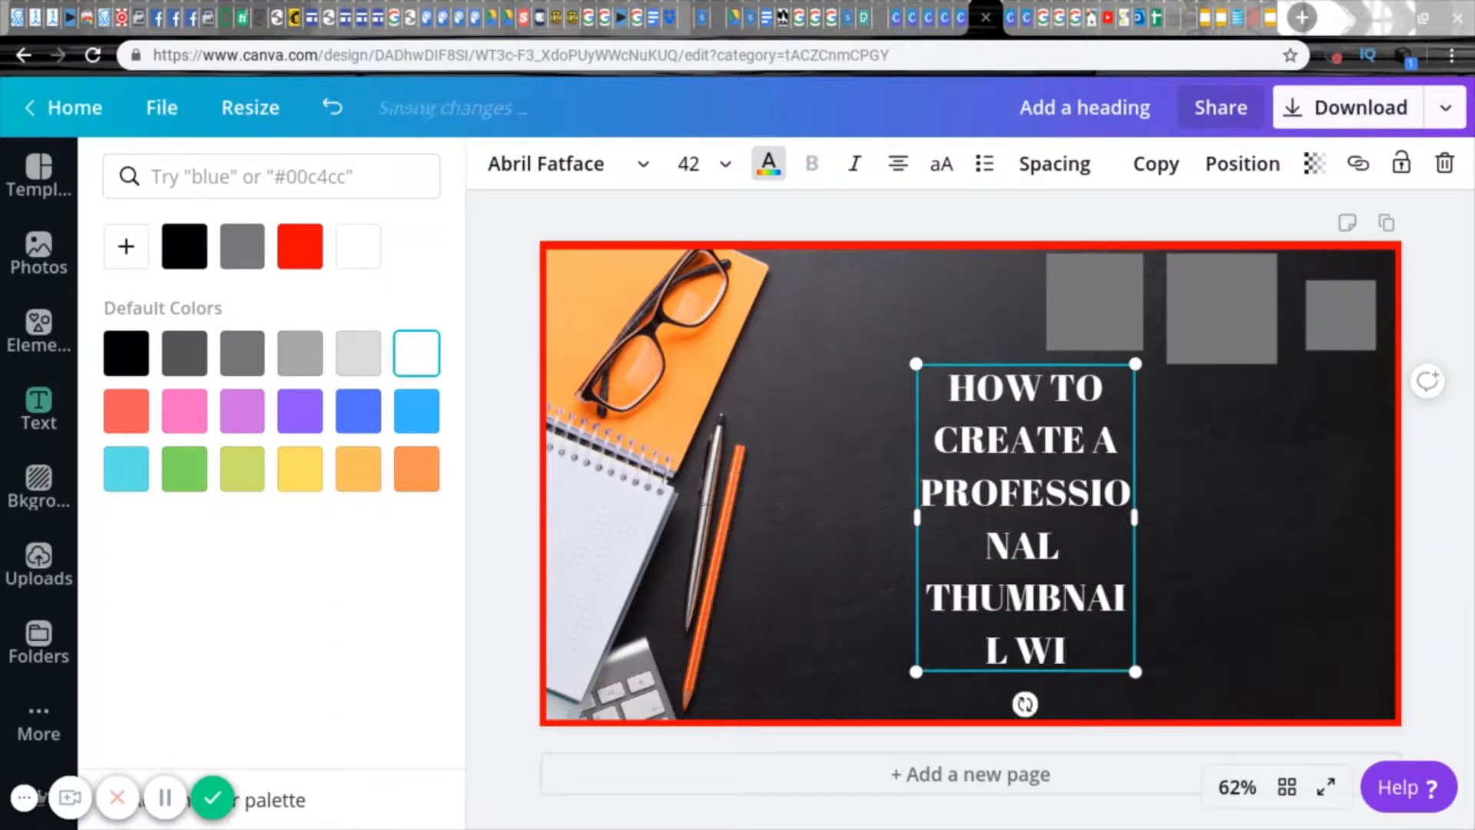
pyautogui.write(' USING ')
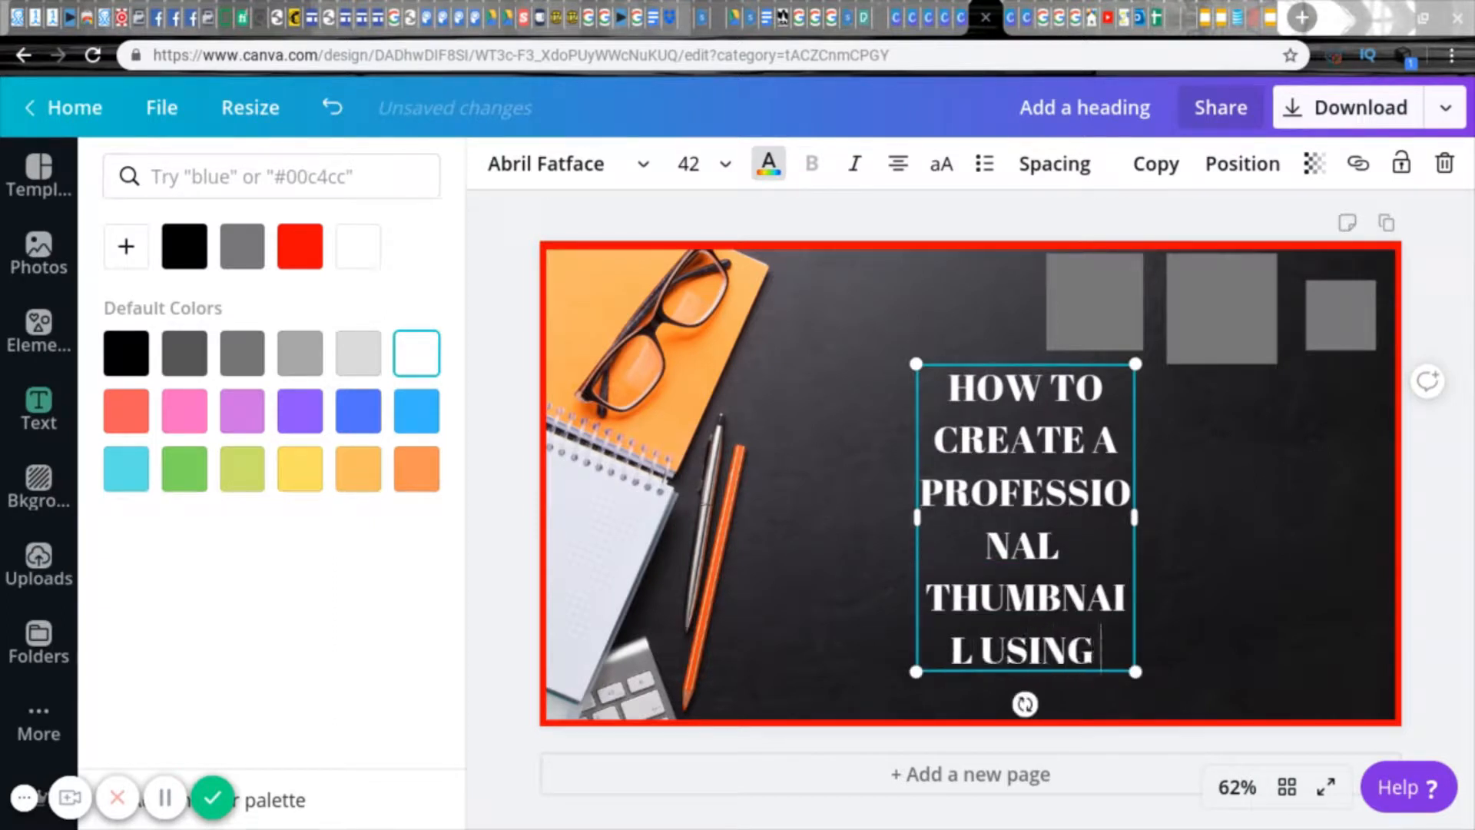
pyautogui.write('CANVA')
pyautogui.moveTo(1134, 544); pyautogui.dragTo(1222, 563)
pyautogui.click(1232, 555)
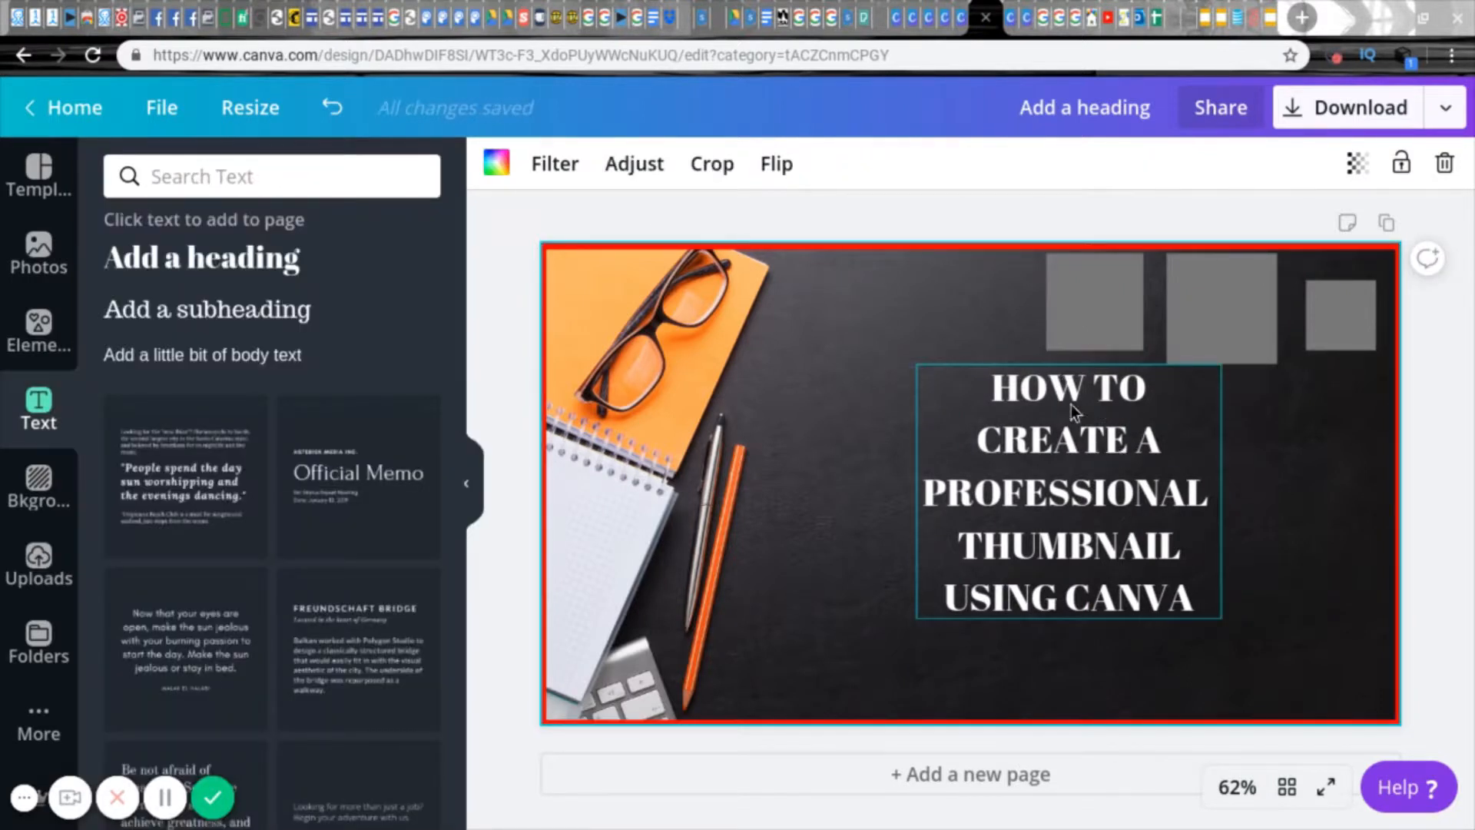
# Step: Move the first grey square onto the heading and reshape it into a rectangle covering the lines "HOW TO CREATE A"
pyautogui.moveTo(1101, 295); pyautogui.dragTo(1034, 421)
pyautogui.moveTo(1023, 467); pyautogui.dragTo(1023, 455)
pyautogui.moveTo(1120, 410); pyautogui.dragTo(1159, 425)
pyautogui.click(1000, 403)
pyautogui.click(949, 407)
pyautogui.click(985, 401)
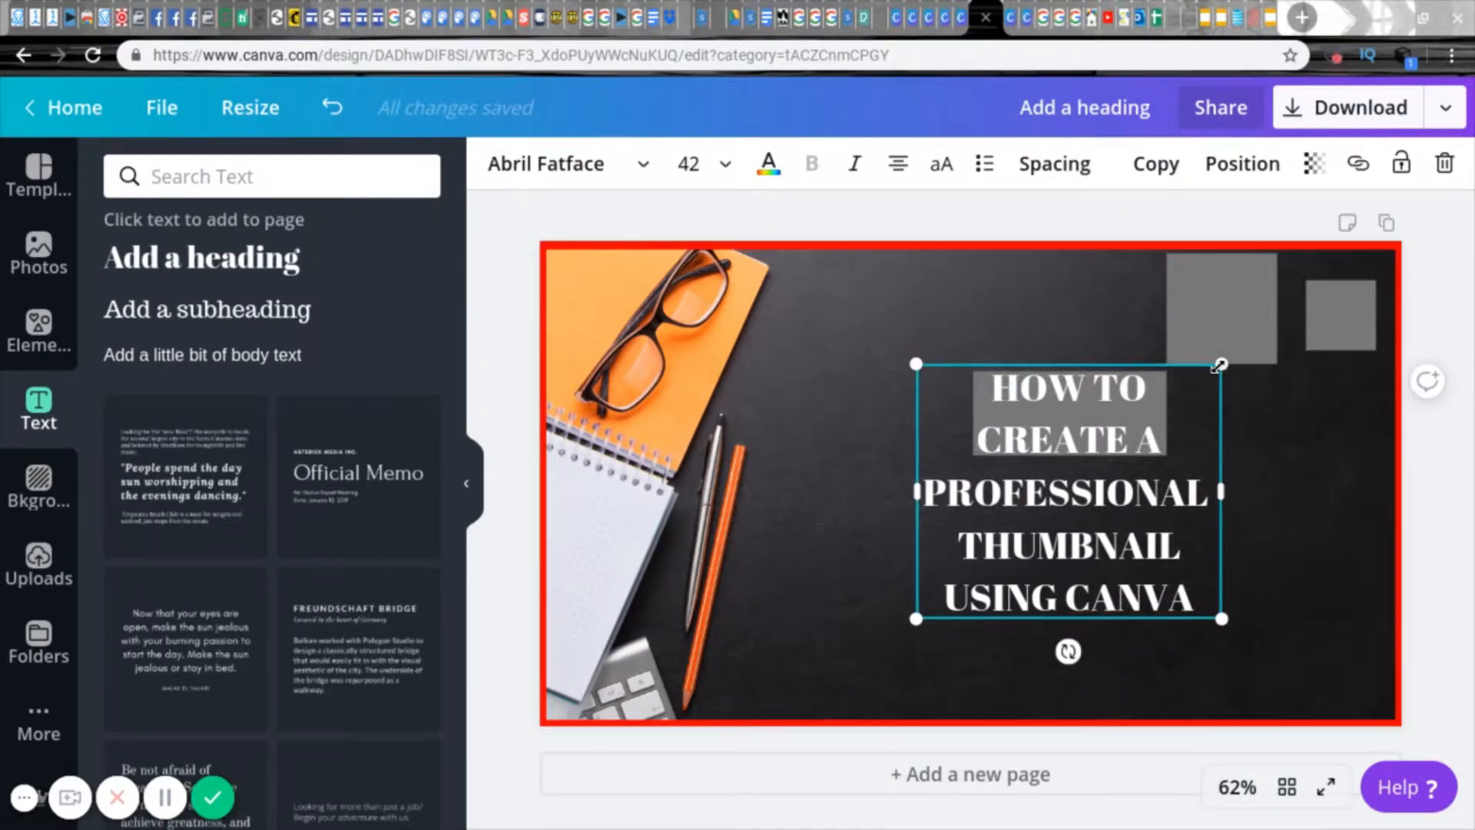
# Step: Scale the heading text down and colour the grey rectangle over it black
pyautogui.moveTo(1221, 364); pyautogui.dragTo(1129, 395)
pyautogui.click(1129, 394)
pyautogui.click(496, 162)
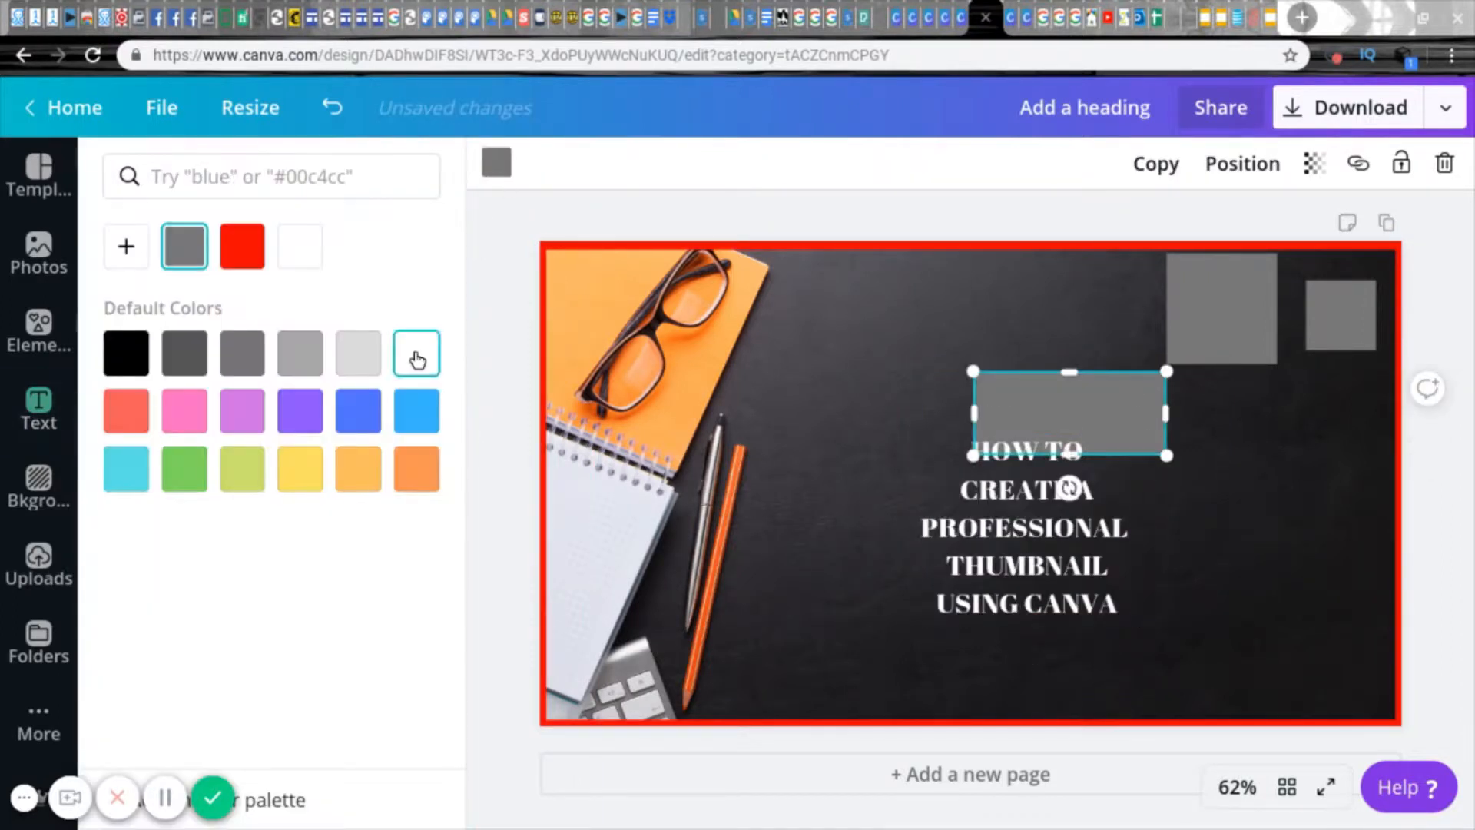
pyautogui.click(113, 367)
# Step: Enlarge the heading to about size 46 and reposition it so its first two lines lie on the black rectangle
pyautogui.moveTo(1047, 463); pyautogui.dragTo(1089, 405)
pyautogui.click(1043, 404)
pyautogui.click(1053, 401)
pyautogui.moveTo(1173, 376); pyautogui.dragTo(1281, 285)
pyautogui.click(1118, 389)
pyautogui.moveTo(1118, 389); pyautogui.dragTo(1070, 446)
# Step: Adjust the stacking order of the heading and the black rectangle so the rectangle sits behind the text
pyautogui.click(991, 426)
pyautogui.click(1241, 161)
pyautogui.click(1122, 227)
pyautogui.click(1298, 530)
pyautogui.click(1198, 491)
pyautogui.click(1241, 162)
pyautogui.click(924, 229)
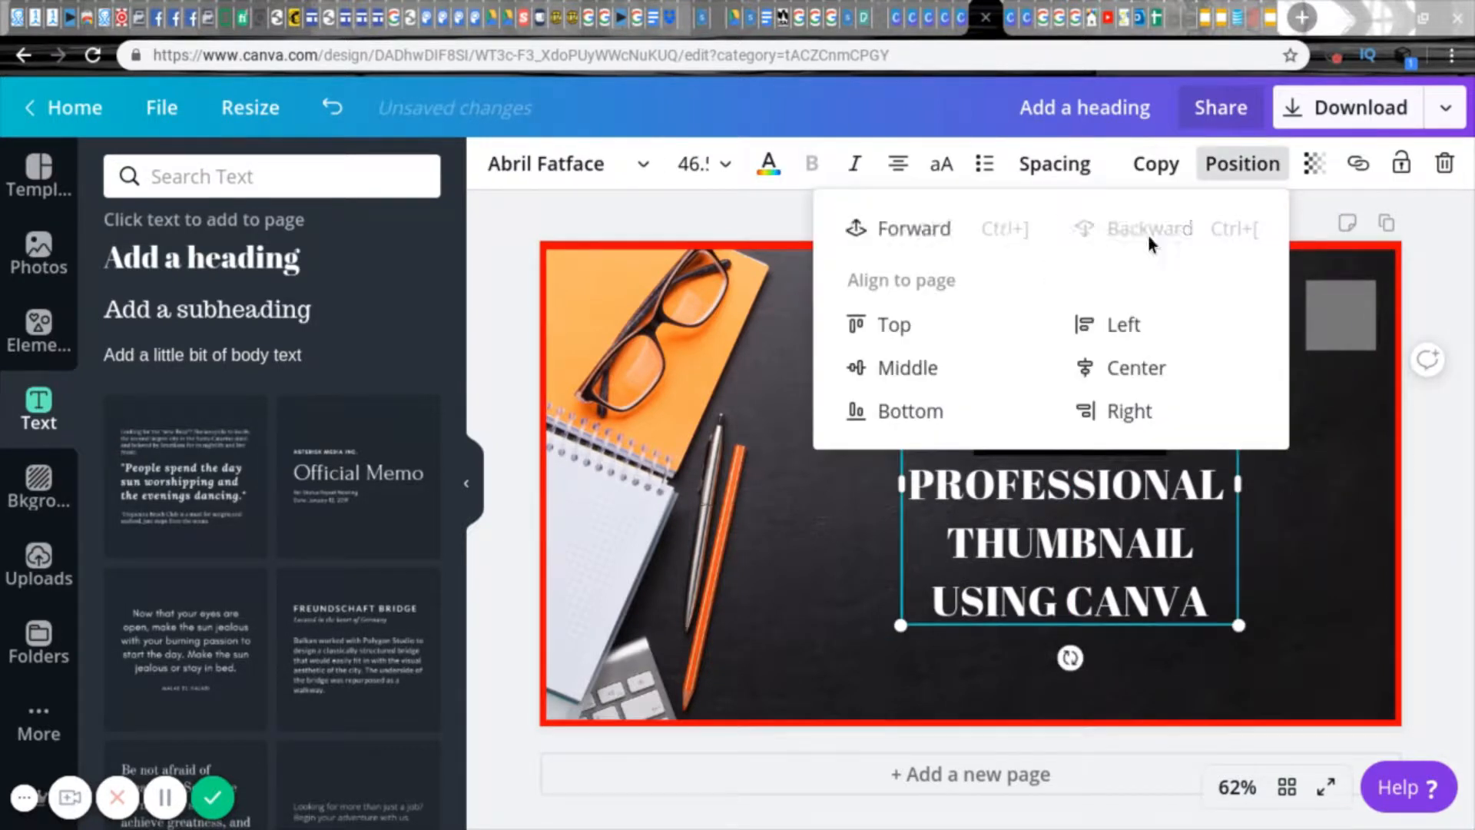
pyautogui.click(1038, 418)
pyautogui.click(1039, 418)
pyautogui.click(1242, 162)
pyautogui.click(1144, 229)
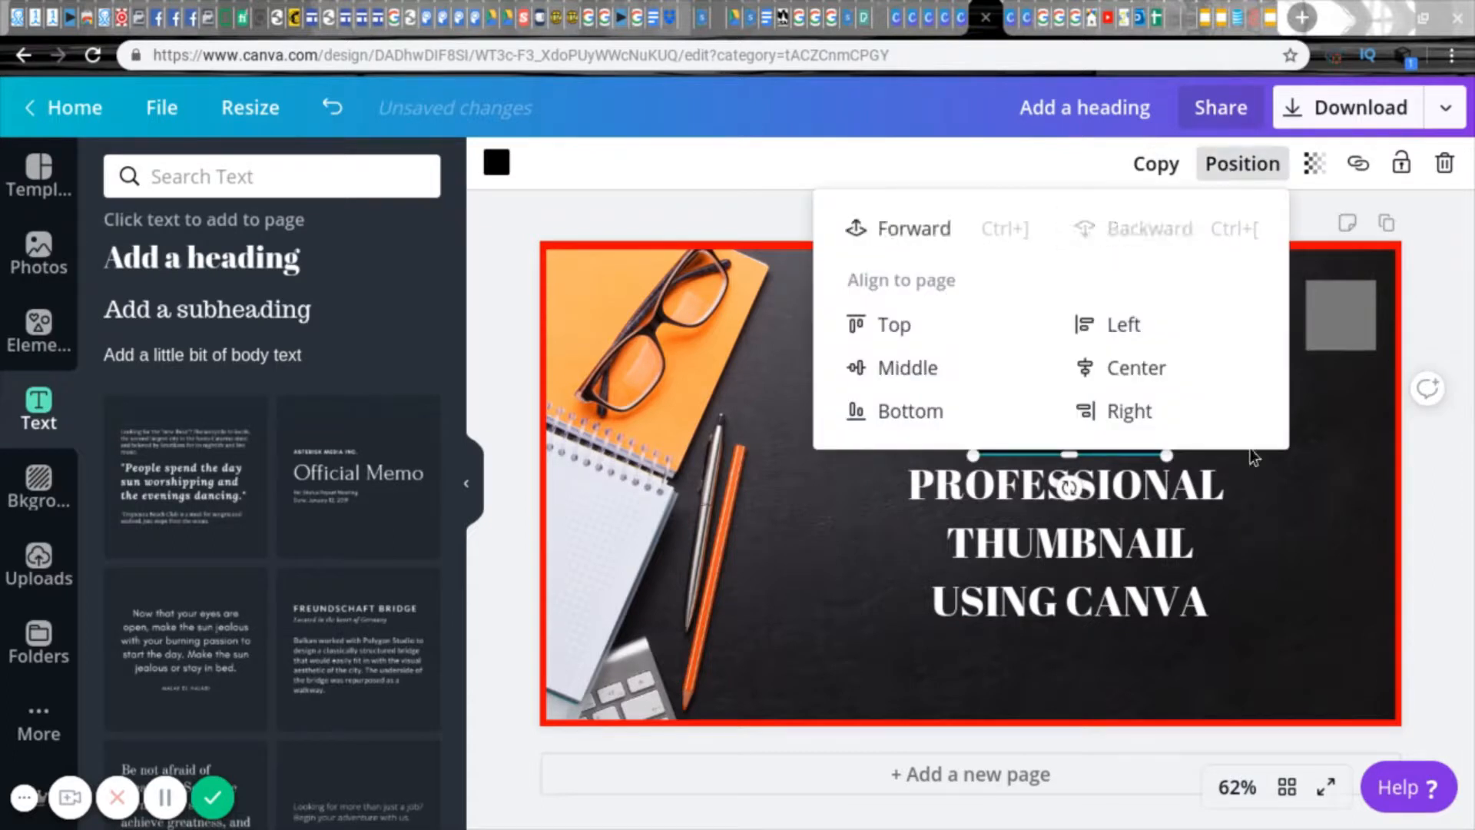
pyautogui.click(1251, 452)
# Step: Replace the heading's whole text with "HOW TO"
pyautogui.moveTo(1120, 449); pyautogui.dragTo(1119, 470)
pyautogui.click(1267, 481)
pyautogui.click(1147, 484)
pyautogui.click(1211, 618)
pyautogui.press('BackSpace')
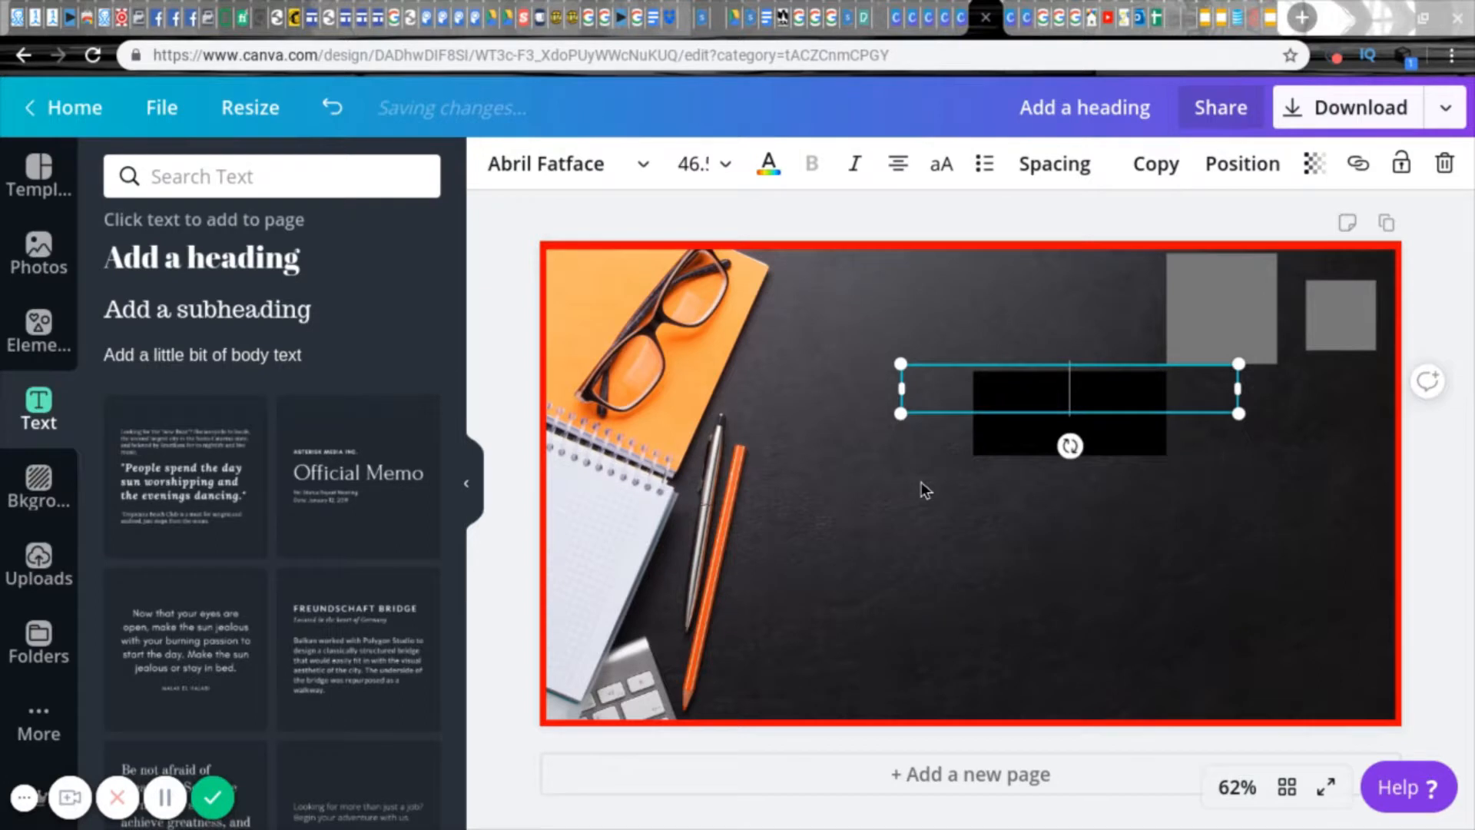
pyautogui.write('how to')
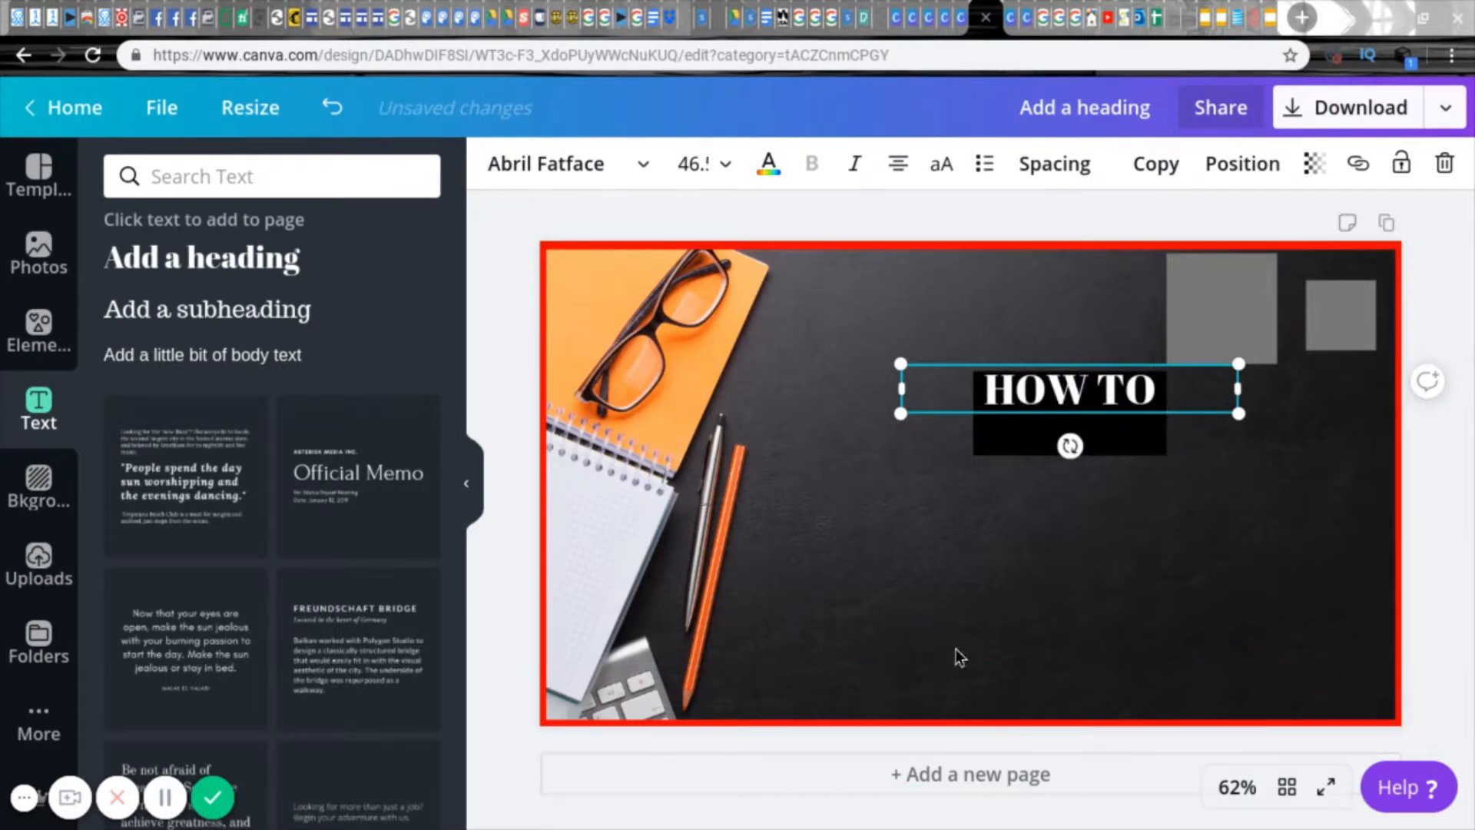
# Step: Reduce the black rectangle's height to fit the single "HOW TO" line
pyautogui.click(1014, 441)
pyautogui.moveTo(1070, 455); pyautogui.dragTo(1064, 405)
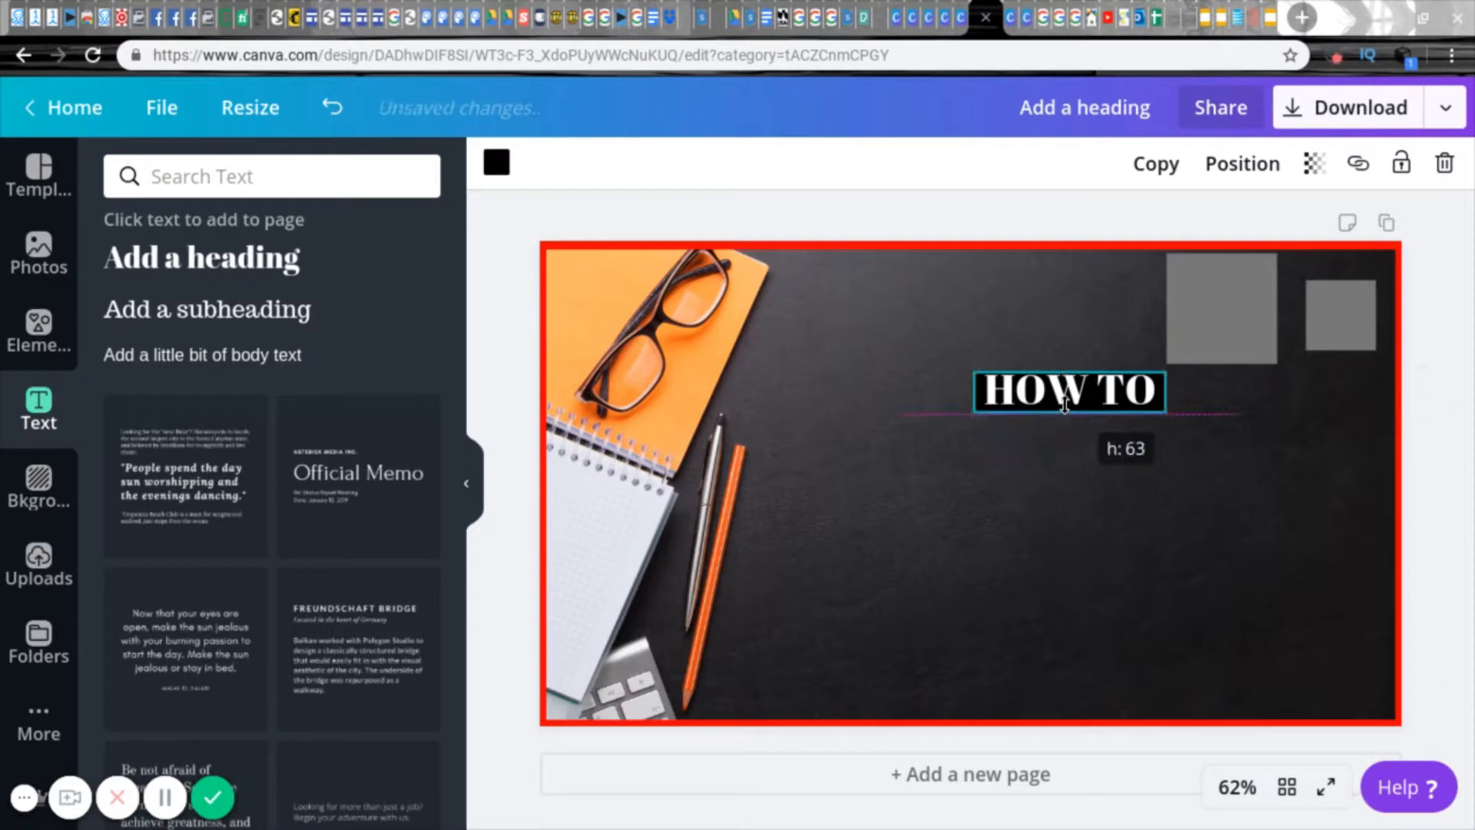
pyautogui.click(988, 476)
# Step: Add a second heading reading "CREATE A PROFESSIONAL", place it directly under "HOW TO" and enlarge it
pyautogui.click(220, 294)
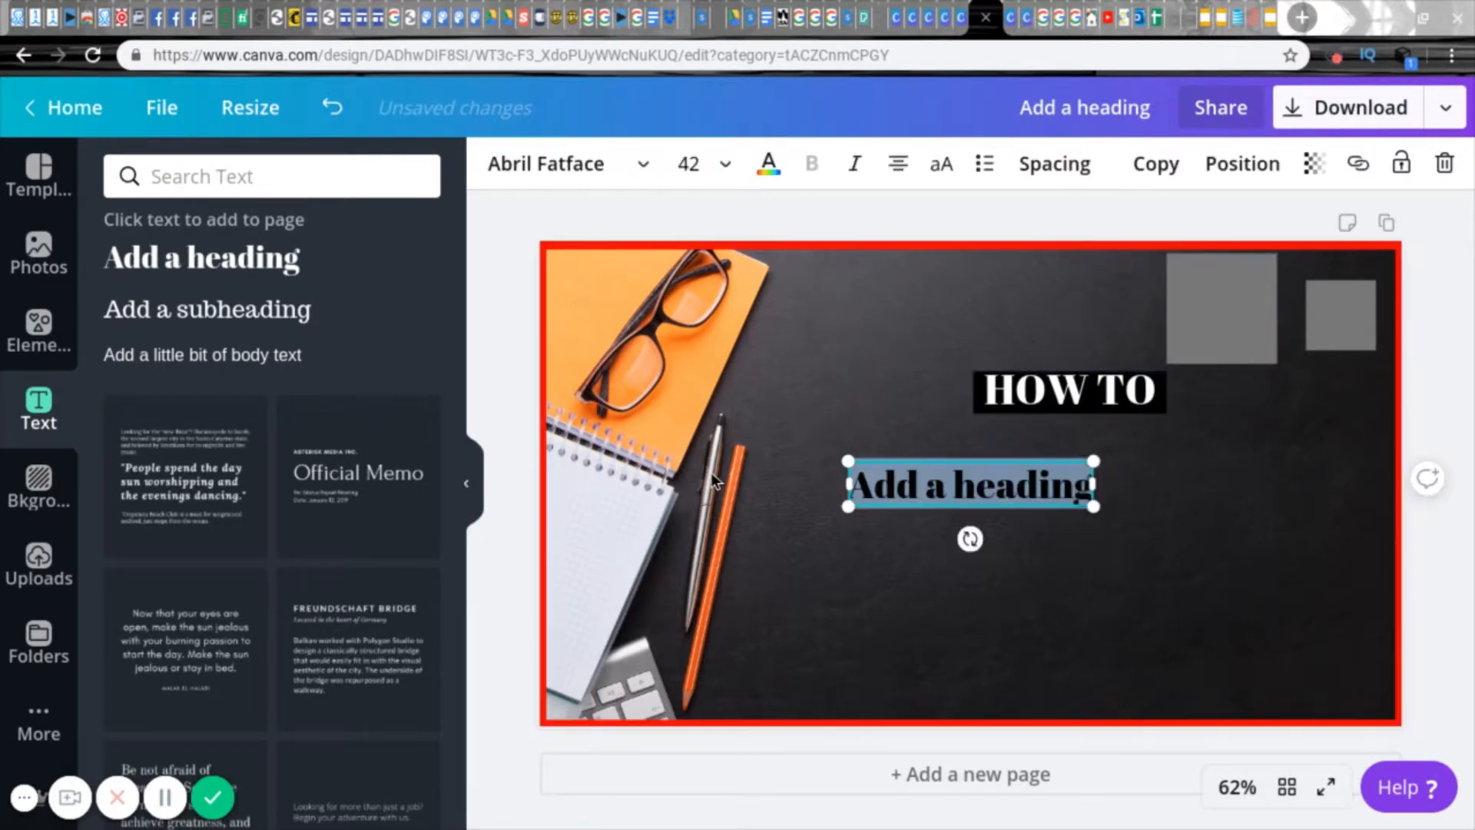
pyautogui.write('Creat')
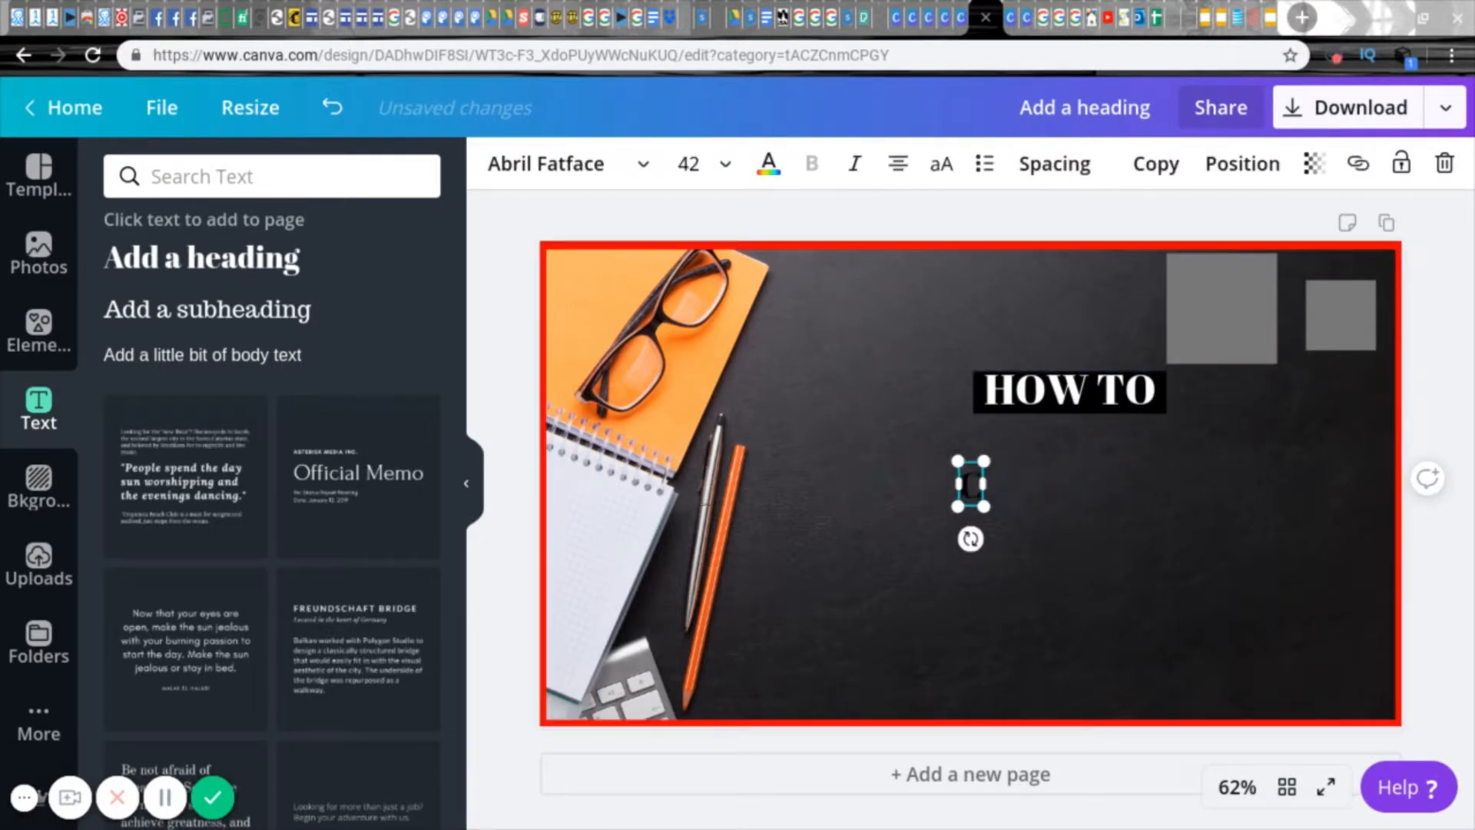
pyautogui.press('BackSpace')
pyautogui.press('BackSpace')
pyautogui.press('BackSpace')
pyautogui.press('BackSpace')
pyautogui.press('BackSpace')
pyautogui.write('CRE')
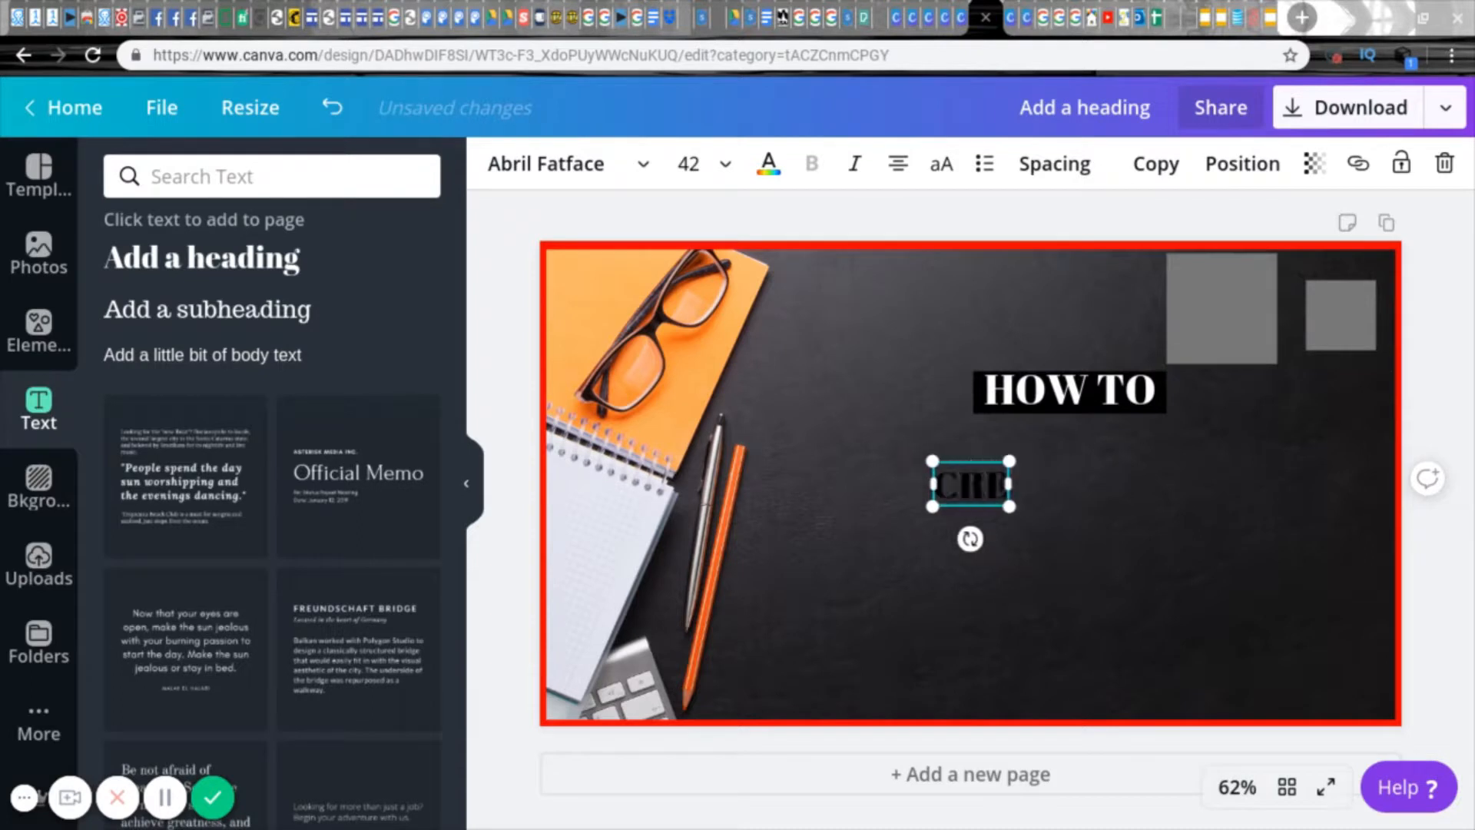
pyautogui.write('ATE A PROSSIONAL')
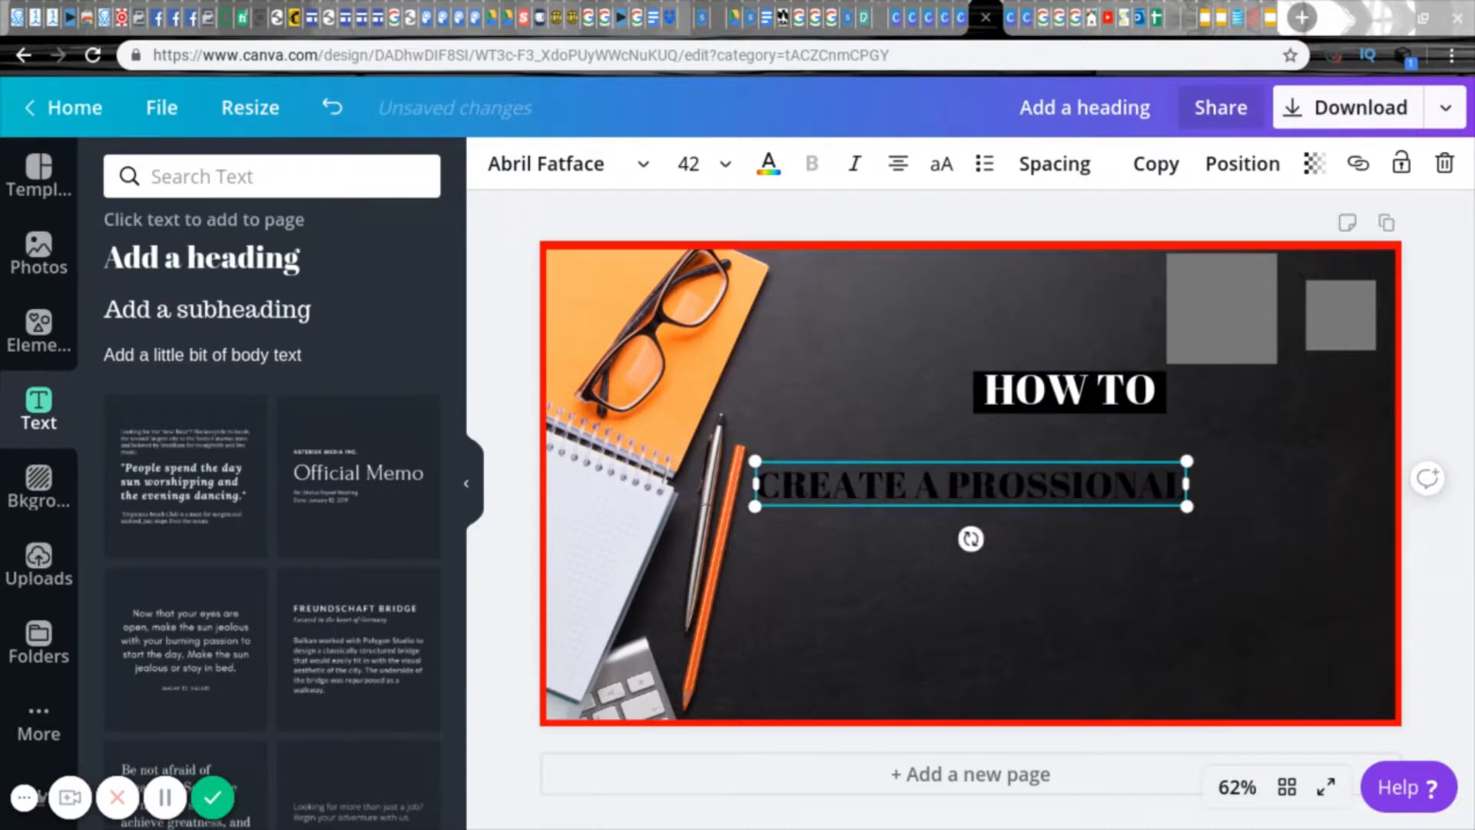
pyautogui.write('FE')
pyautogui.moveTo(971, 479); pyautogui.dragTo(993, 432)
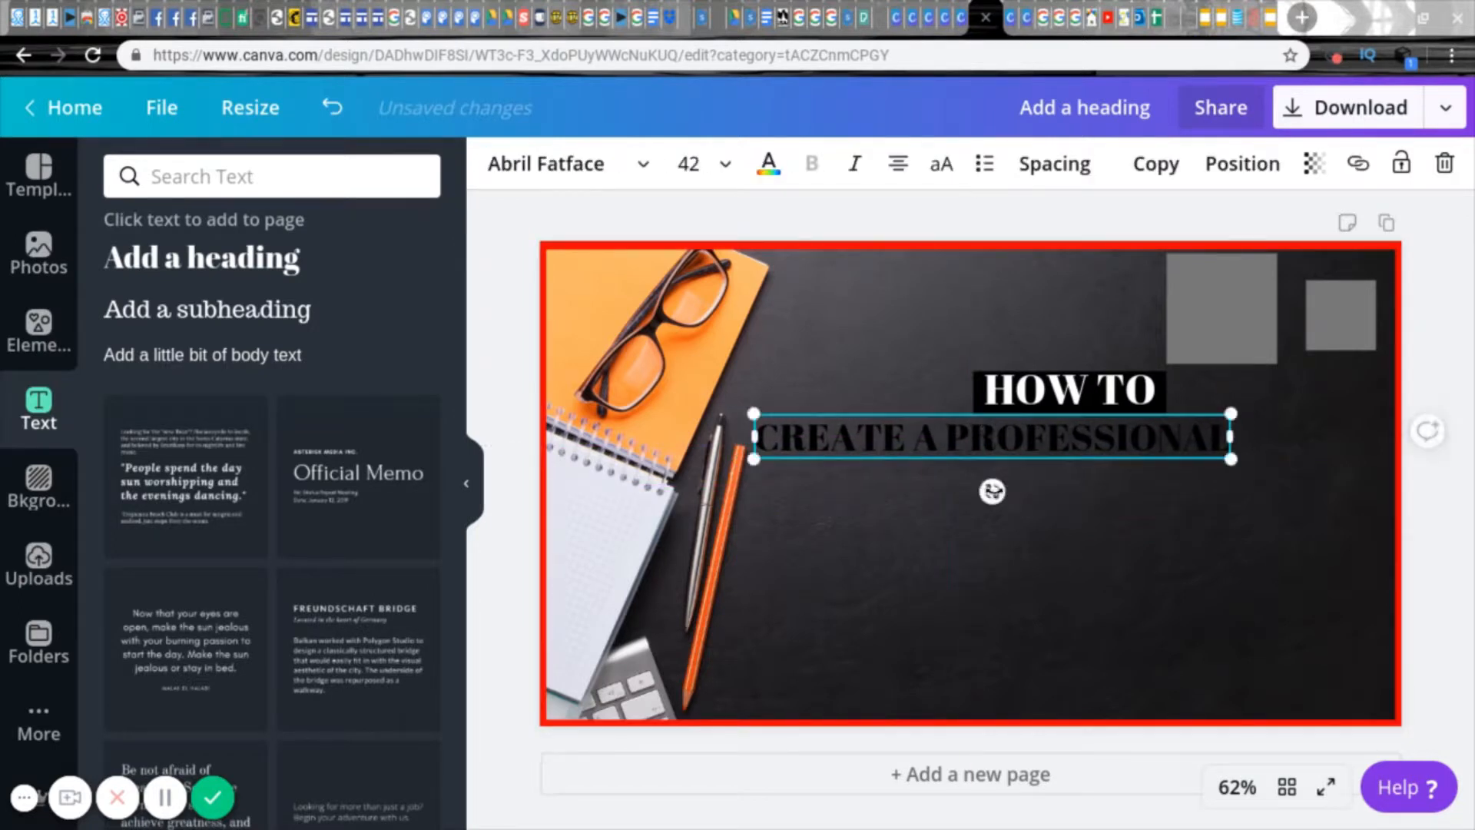
pyautogui.moveTo(1226, 455); pyautogui.dragTo(1337, 491)
# Step: Enlarge the "HOW TO" heading and move it up clear of the black rectangle
pyautogui.click(1116, 403)
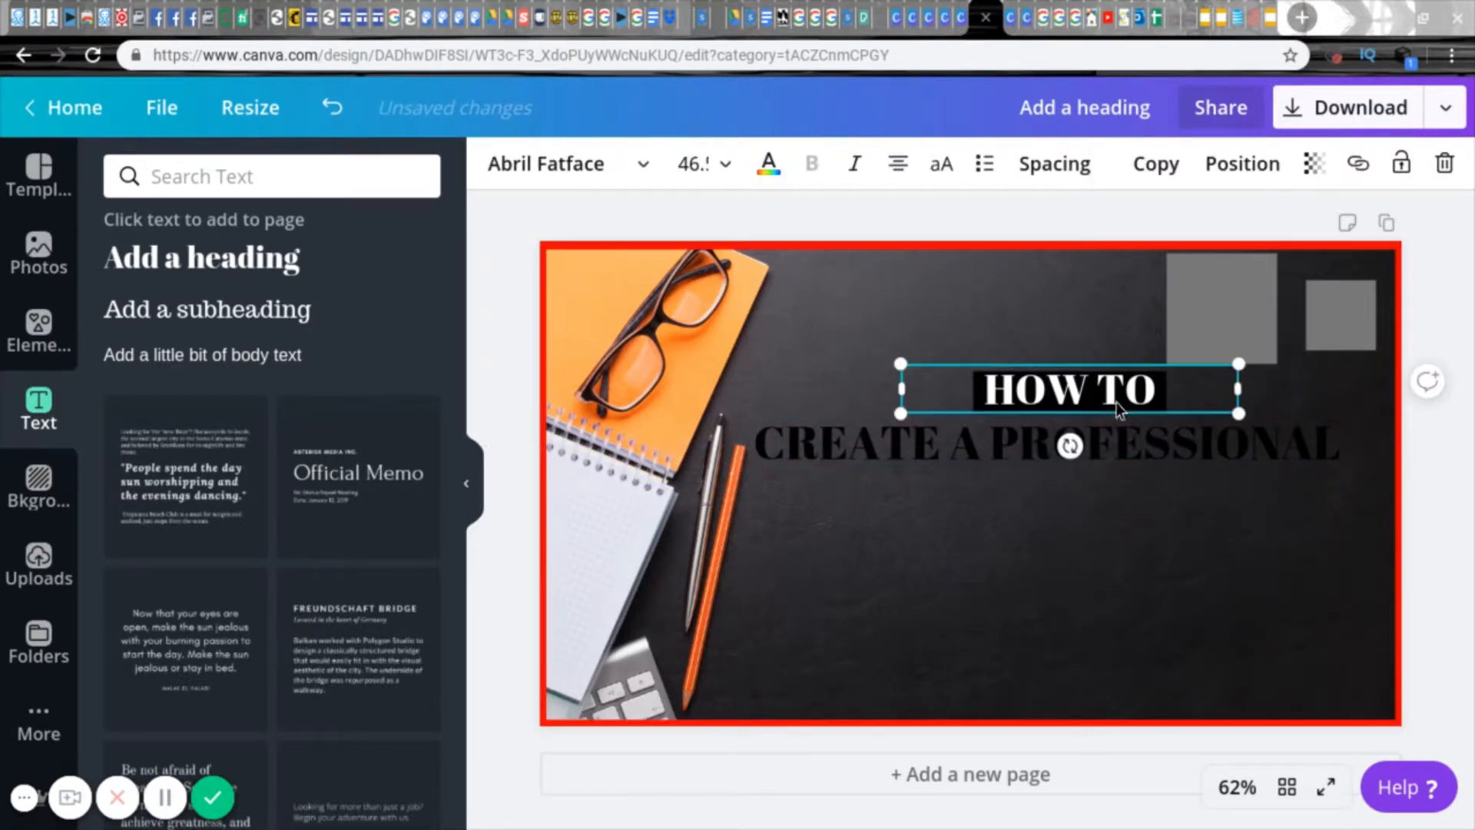
pyautogui.moveTo(848, 340); pyautogui.dragTo(838, 352)
pyautogui.click(1289, 406)
pyautogui.moveTo(1072, 377); pyautogui.dragTo(1030, 314)
pyautogui.click(982, 401)
pyautogui.moveTo(978, 397); pyautogui.dragTo(904, 396)
pyautogui.moveTo(912, 317); pyautogui.dragTo(948, 389)
pyautogui.moveTo(869, 361); pyautogui.dragTo(870, 363)
pyautogui.click(926, 289)
pyautogui.moveTo(970, 401); pyautogui.dragTo(966, 344)
# Step: Fit the black rectangle's width to the enlarged "HOW TO" text and move the heading back onto it
pyautogui.click(910, 392)
pyautogui.moveTo(899, 392); pyautogui.dragTo(925, 394)
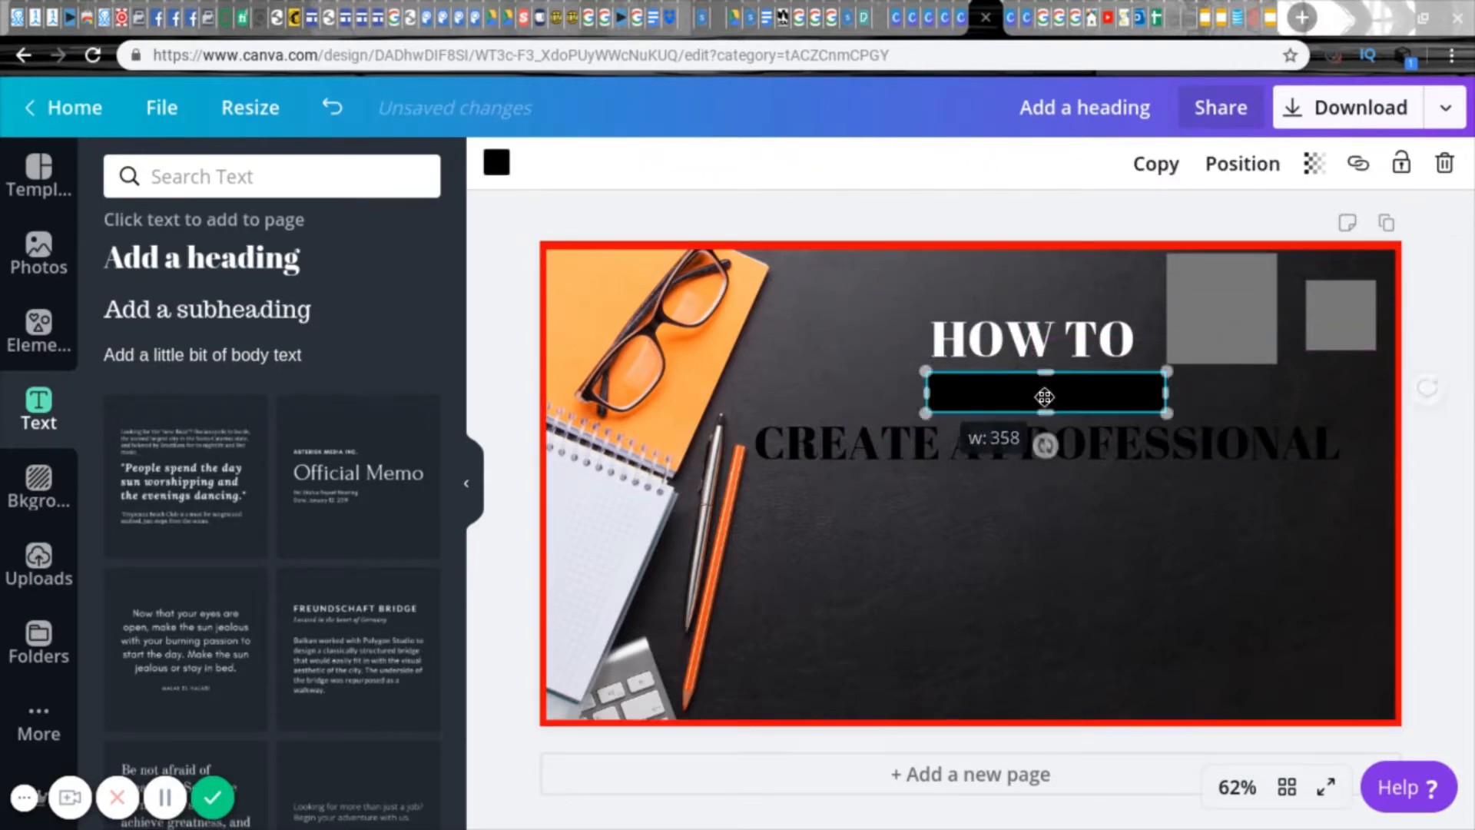
pyautogui.moveTo(1166, 392); pyautogui.dragTo(1133, 388)
pyautogui.moveTo(1034, 443)
pyautogui.mouseDown()
pyautogui.moveTo(1041, 382)
pyautogui.moveTo(988, 431)
pyautogui.moveTo(1031, 439)
pyautogui.mouseUp()
pyautogui.moveTo(1026, 340); pyautogui.dragTo(1021, 388)
# Step: Move the larger grey square onto "CREATE A PROFESSIONAL" and reshape it into a bar spanning the whole line
pyautogui.click(912, 307)
pyautogui.click(919, 445)
pyautogui.click(1225, 320)
pyautogui.moveTo(1225, 320); pyautogui.dragTo(1344, 444)
pyautogui.moveTo(1048, 388)
pyautogui.mouseDown()
pyautogui.moveTo(1049, 435)
pyautogui.moveTo(1049, 415)
pyautogui.mouseUp()
pyautogui.moveTo(1048, 495); pyautogui.dragTo(1049, 461)
# Step: Set the "CREATE A PROFESSIONAL" text colour to white
pyautogui.click(1034, 449)
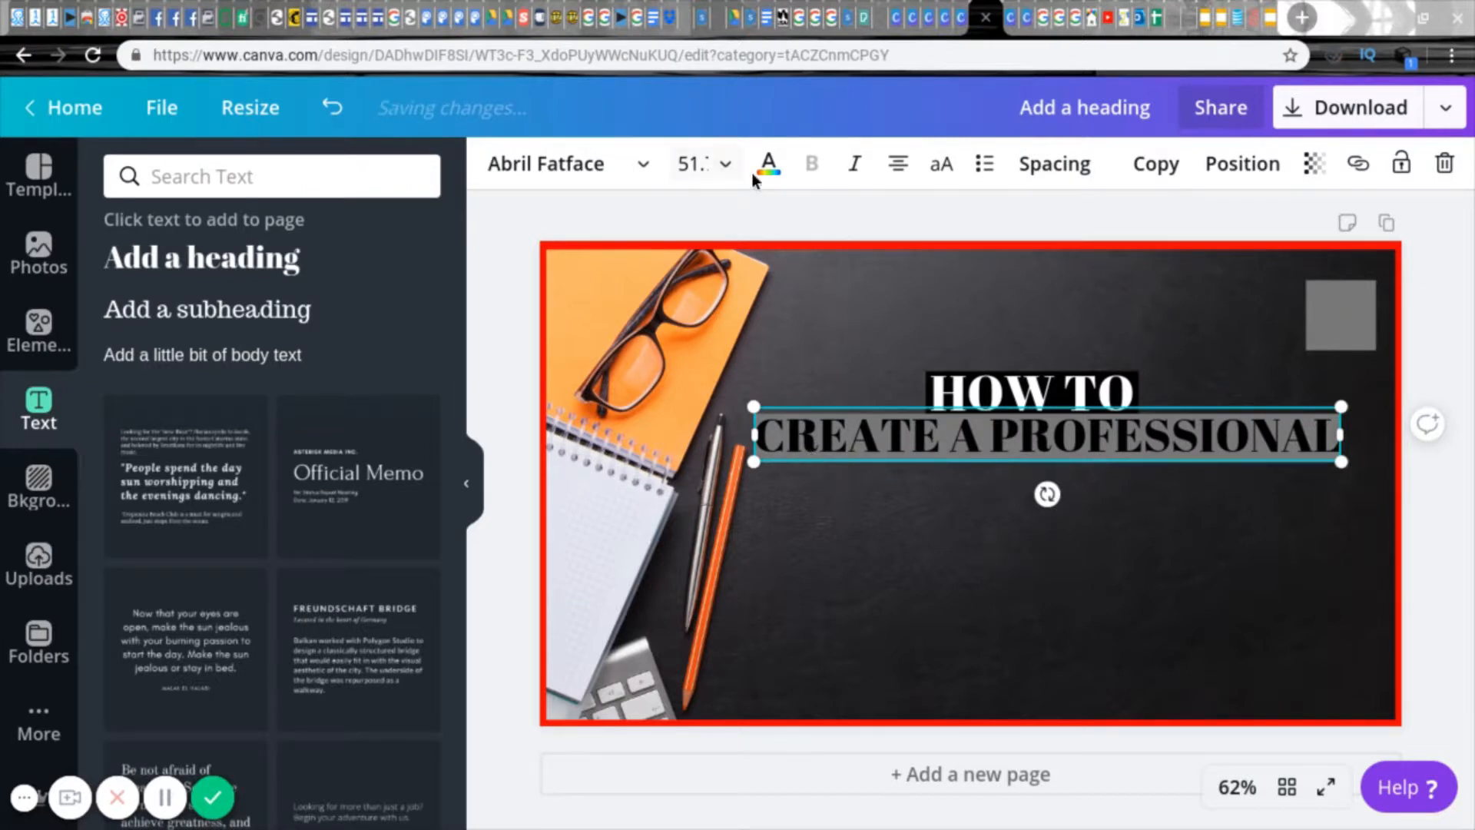
pyautogui.click(767, 166)
pyautogui.click(359, 246)
pyautogui.click(719, 392)
pyautogui.click(763, 421)
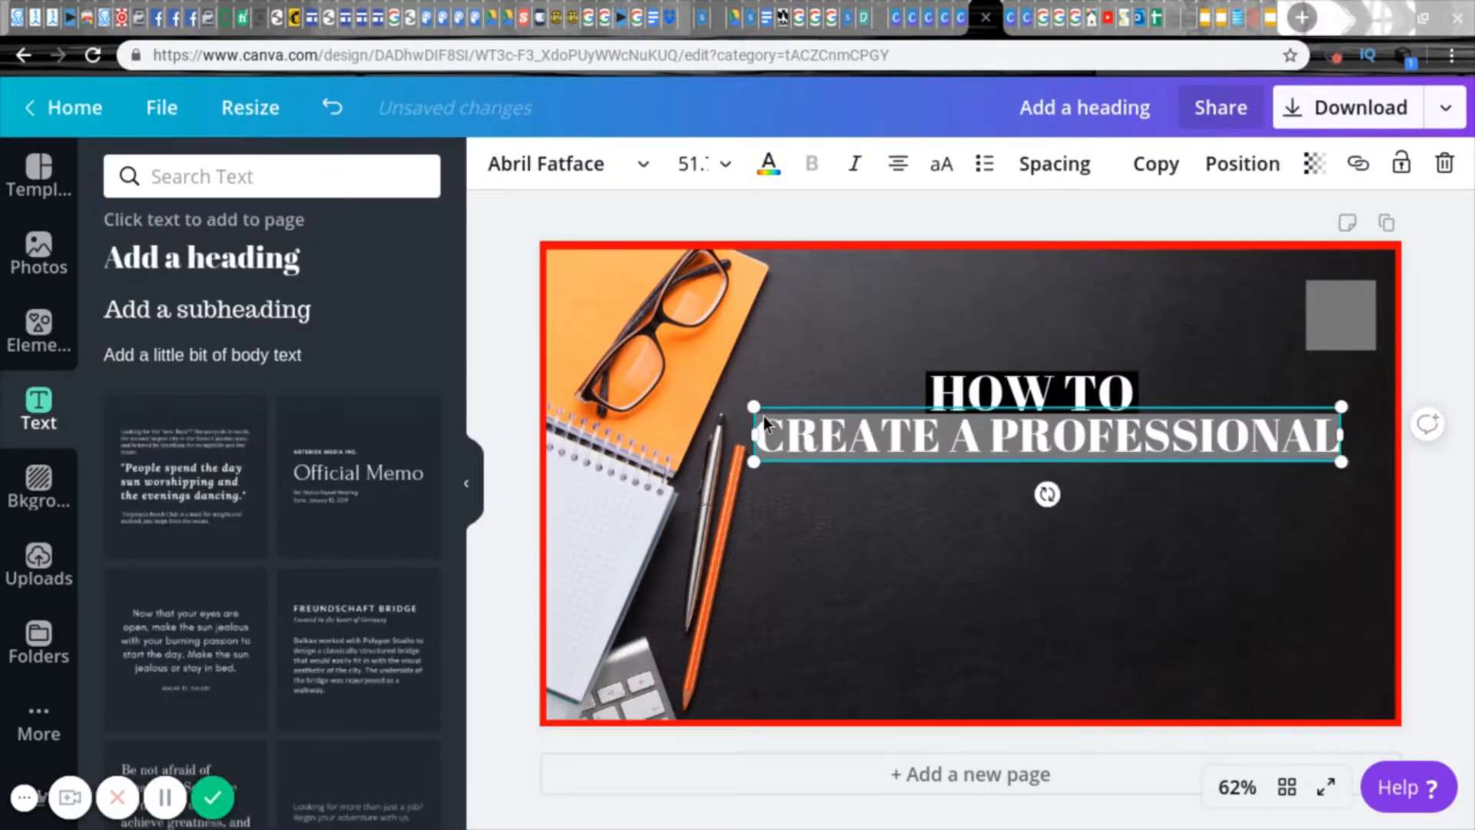
# Step: Colour the grey bar on the "CREATE A PROFESSIONAL" line black and place it behind the text
pyautogui.click(1229, 178)
pyautogui.click(1129, 227)
pyautogui.click(981, 556)
pyautogui.click(845, 438)
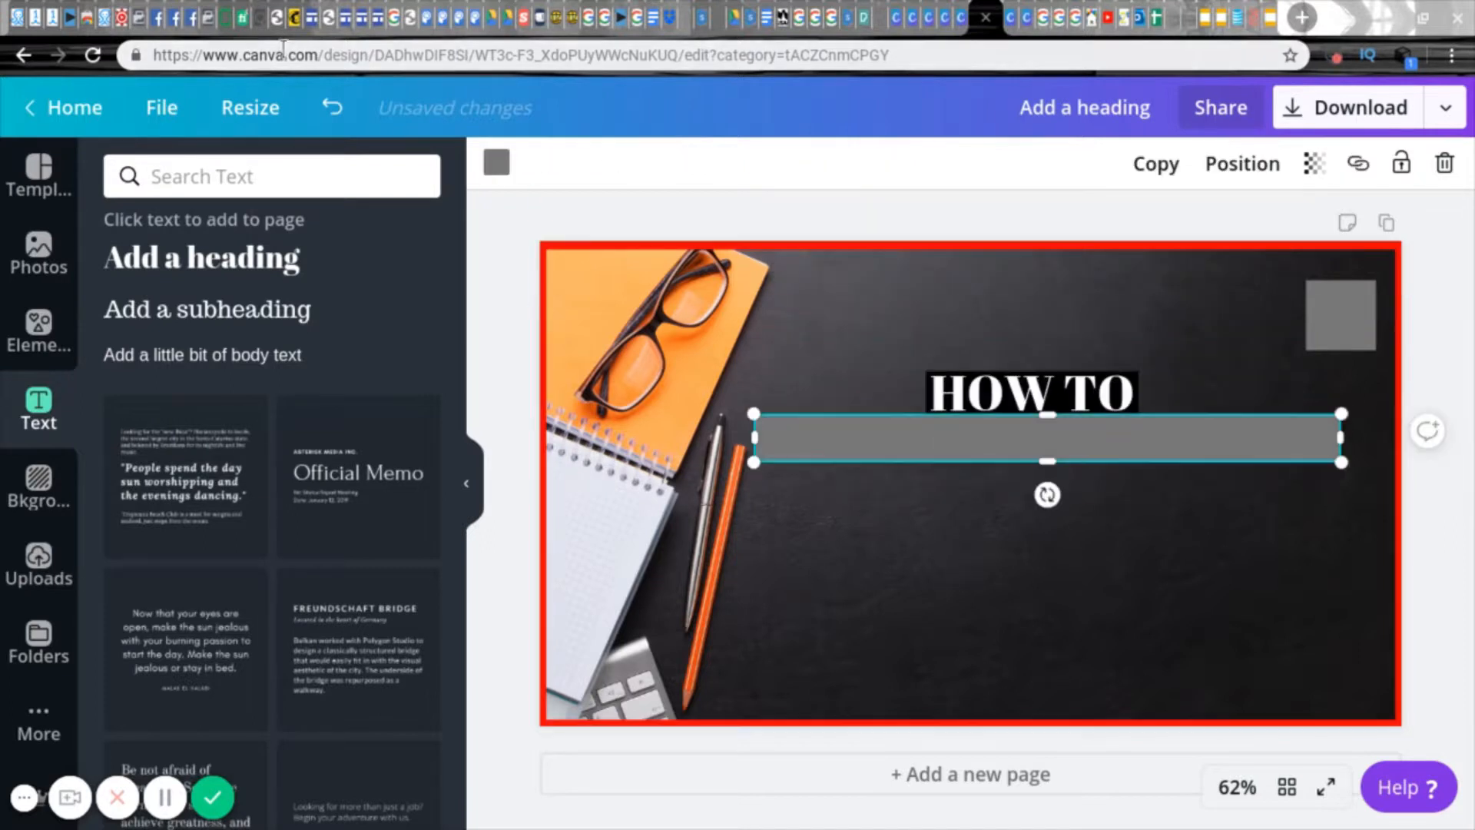
pyautogui.click(496, 163)
pyautogui.click(184, 246)
pyautogui.click(1242, 164)
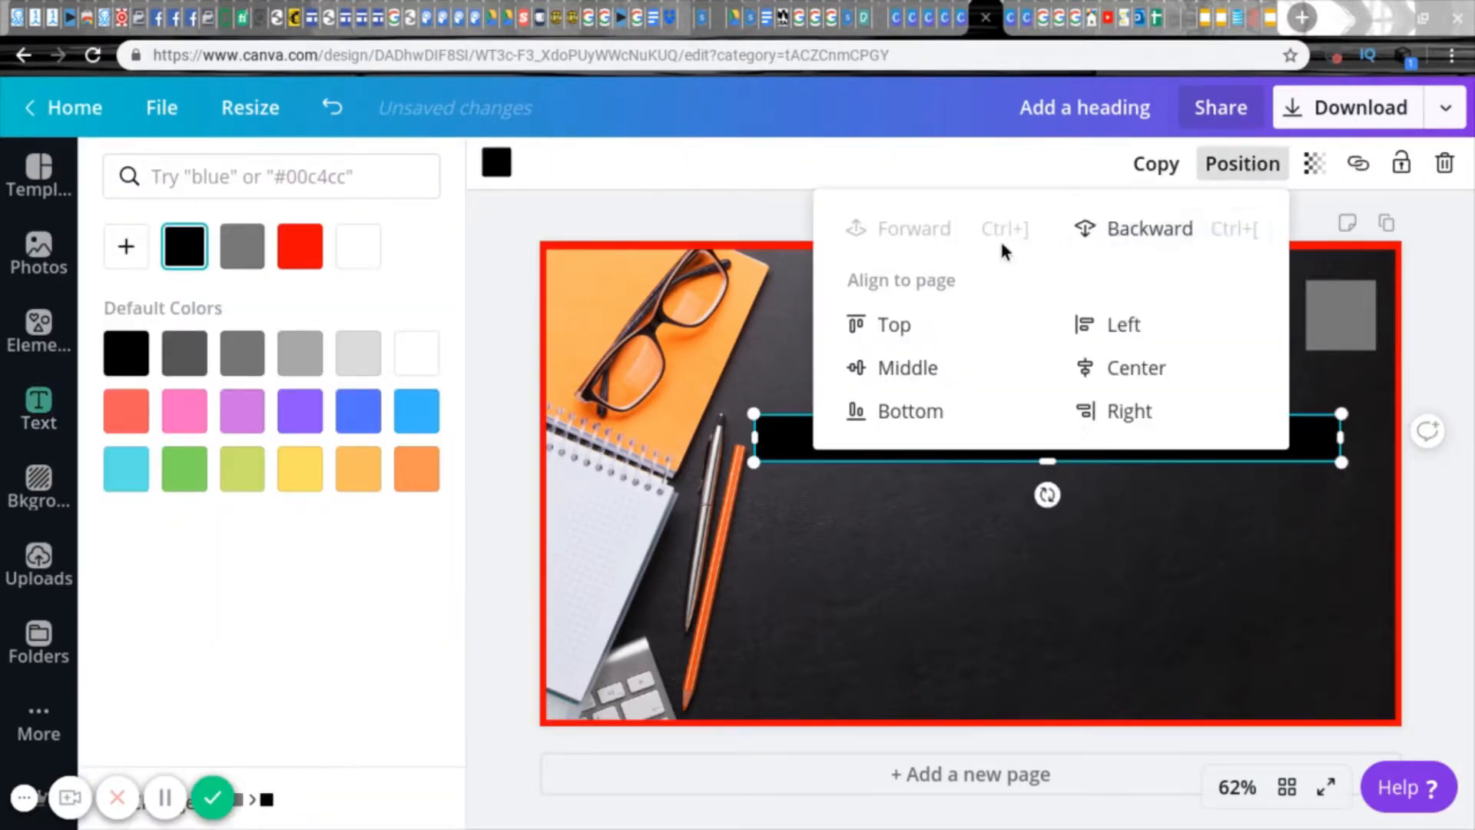
pyautogui.click(988, 686)
pyautogui.click(962, 472)
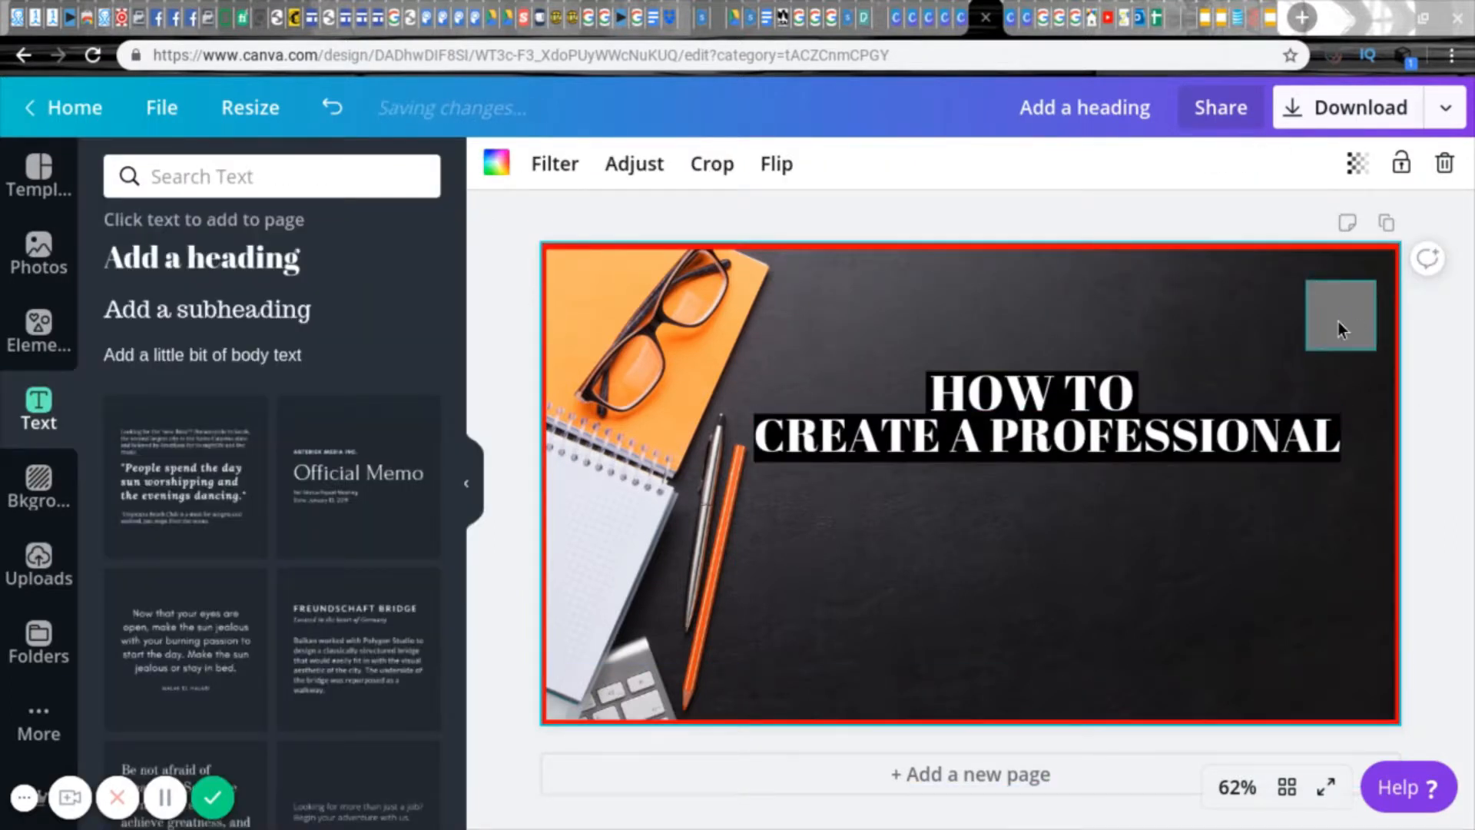
# Step: Move the small grey square below "CREATE A PROFESSIONAL" and colour it black
pyautogui.moveTo(1338, 321); pyautogui.dragTo(1017, 522)
pyautogui.click(496, 164)
pyautogui.click(187, 260)
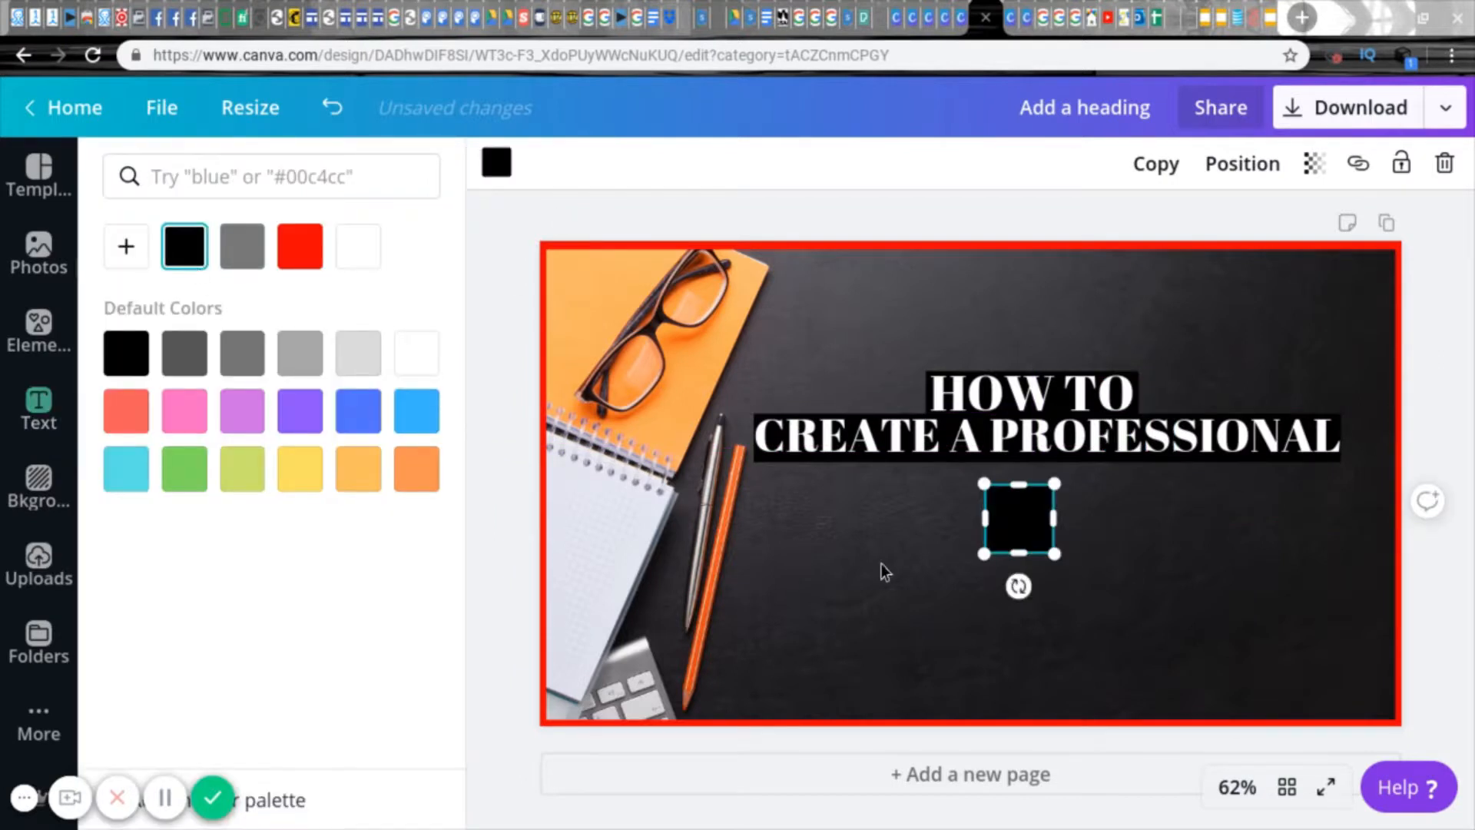
# Step: Add a heading reading "THUMBNAIL USING" below "CREATE A PROFESSIONAL"
pyautogui.click(881, 566)
pyautogui.click(219, 277)
pyautogui.press('BackSpace')
pyautogui.write('THUMBNAIL')
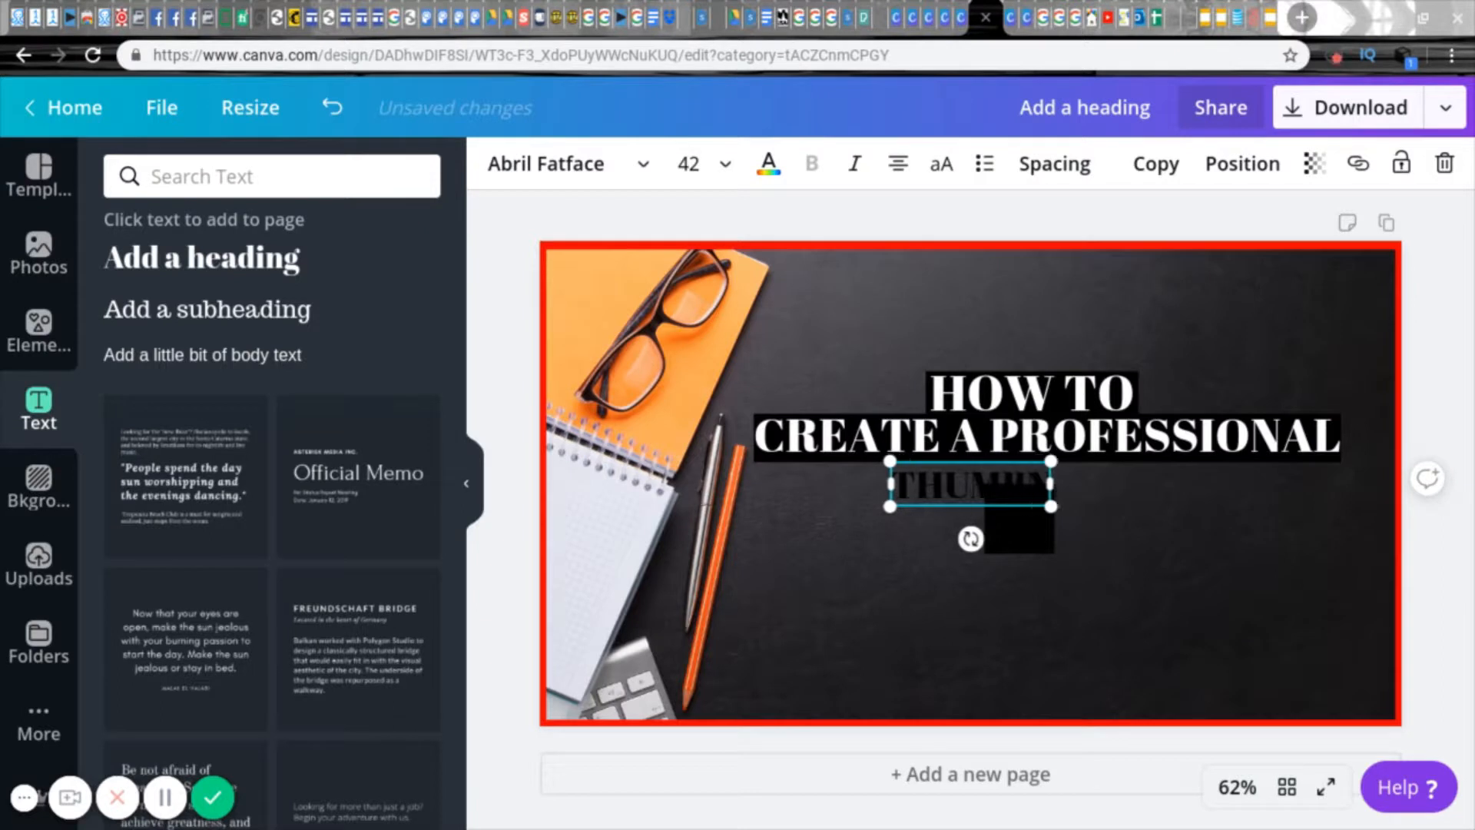
pyautogui.write(' USING')
# Step: Reshape the black square into a bar covering the "THUMBNAIL USING" line and send it behind the text
pyautogui.click(989, 516)
pyautogui.moveTo(919, 487); pyautogui.dragTo(1219, 498)
pyautogui.moveTo(1044, 532); pyautogui.dragTo(1042, 500)
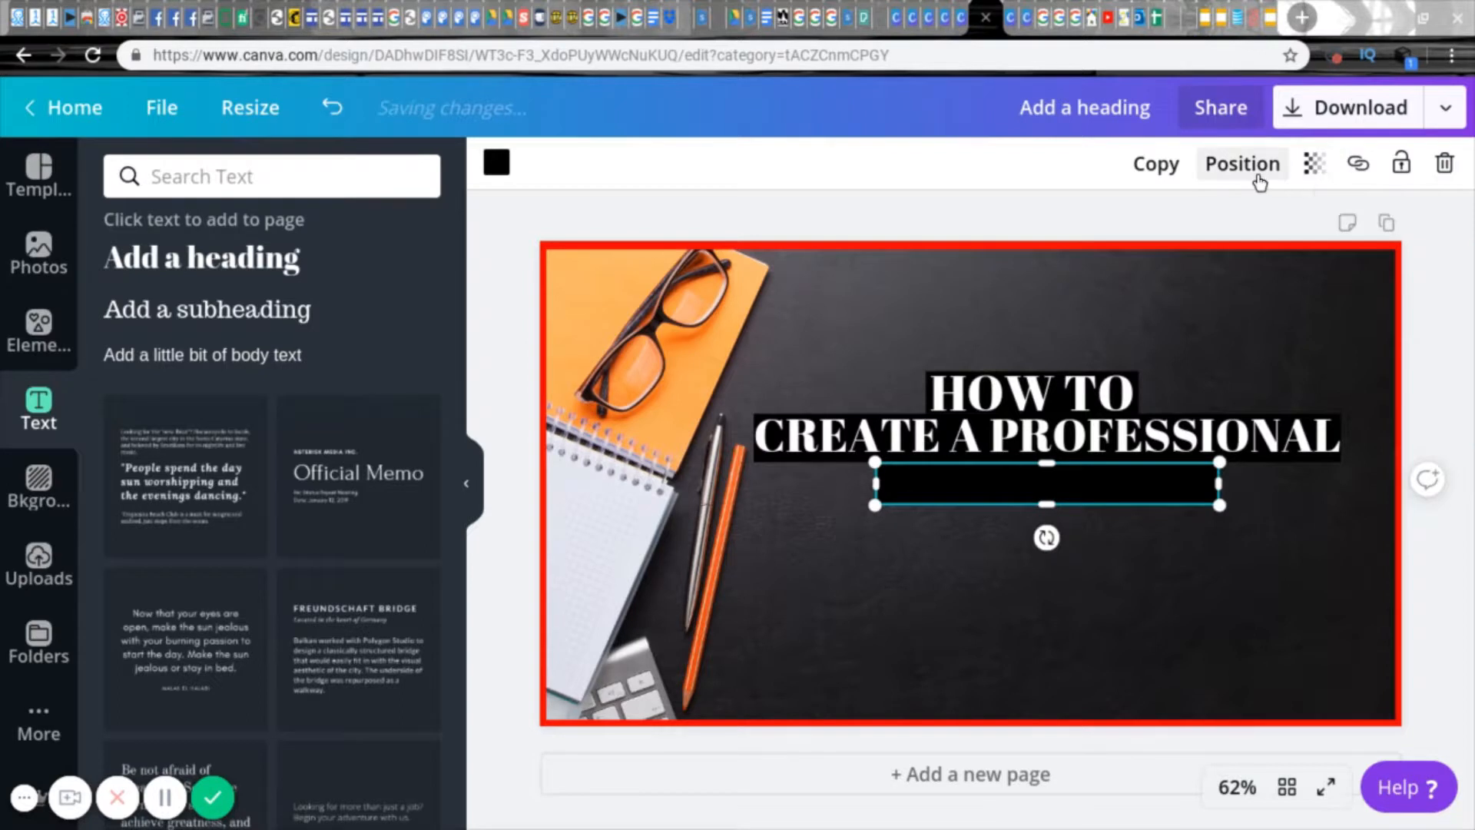
pyautogui.click(1258, 177)
pyautogui.click(929, 231)
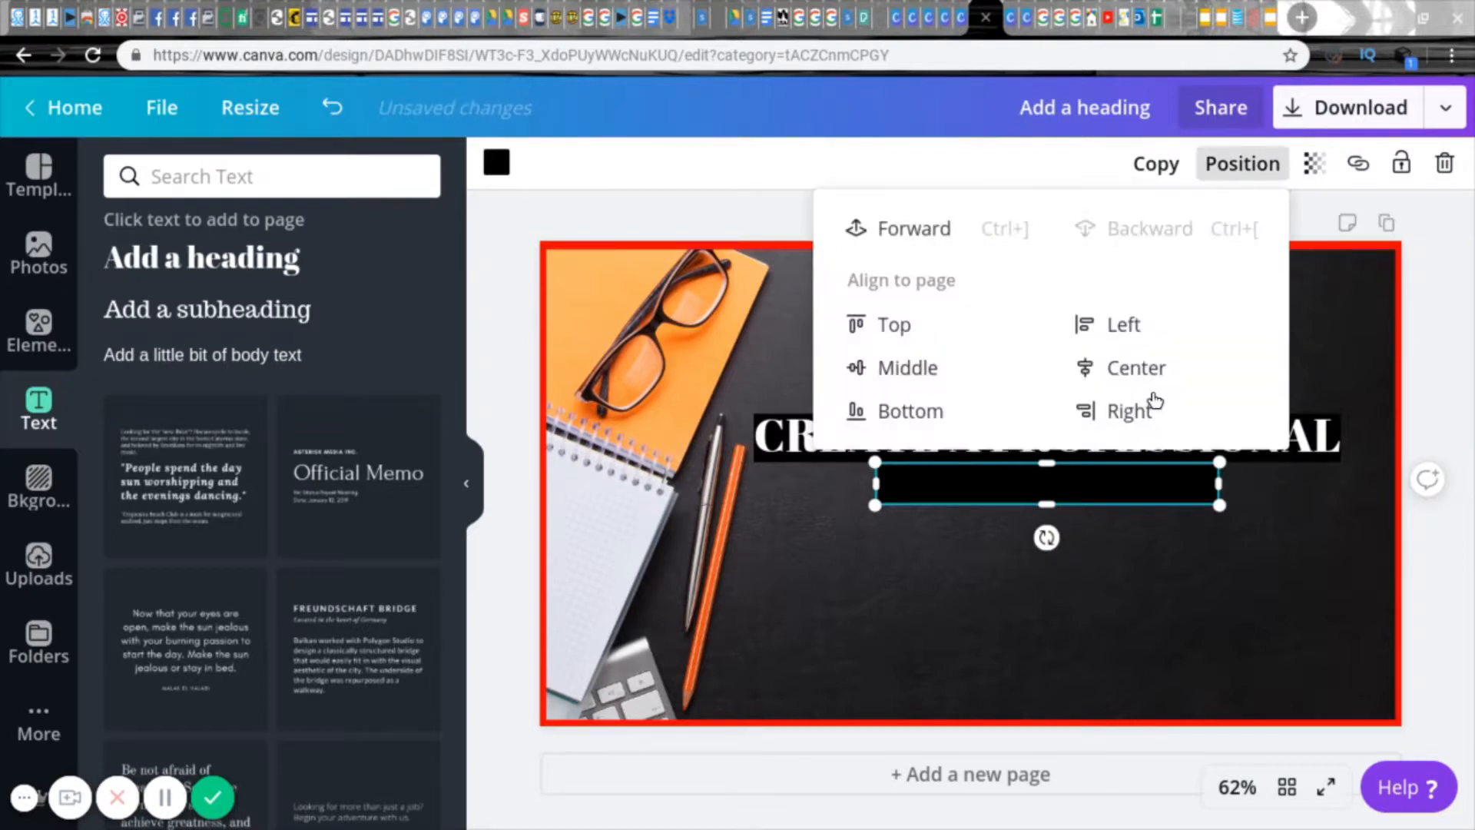
pyautogui.click(1107, 547)
# Step: Set the "THUMBNAIL USING" text colour to white
pyautogui.moveTo(981, 482)
pyautogui.mouseDown()
pyautogui.moveTo(981, 529)
pyautogui.moveTo(979, 484)
pyautogui.mouseUp()
pyautogui.click(778, 178)
pyautogui.click(417, 353)
pyautogui.click(823, 537)
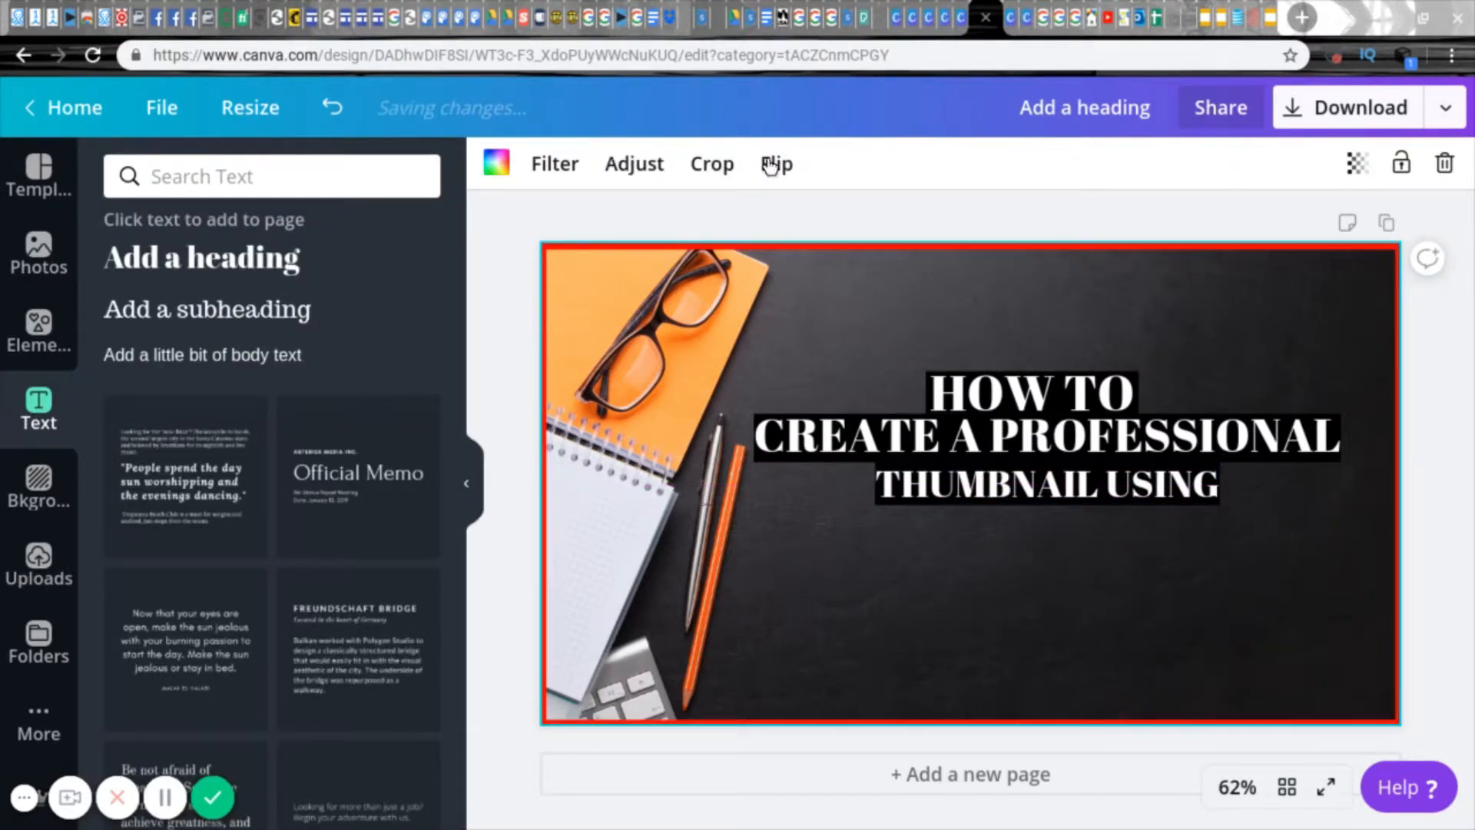
# Step: Add a grey square shape and shrink it in the empty area below "THUMBNAIL USING"
pyautogui.click(35, 331)
pyautogui.click(224, 290)
pyautogui.moveTo(777, 290); pyautogui.dragTo(1032, 545)
# Step: Add a new heading and enter "CANVA" as its text
pyautogui.click(38, 407)
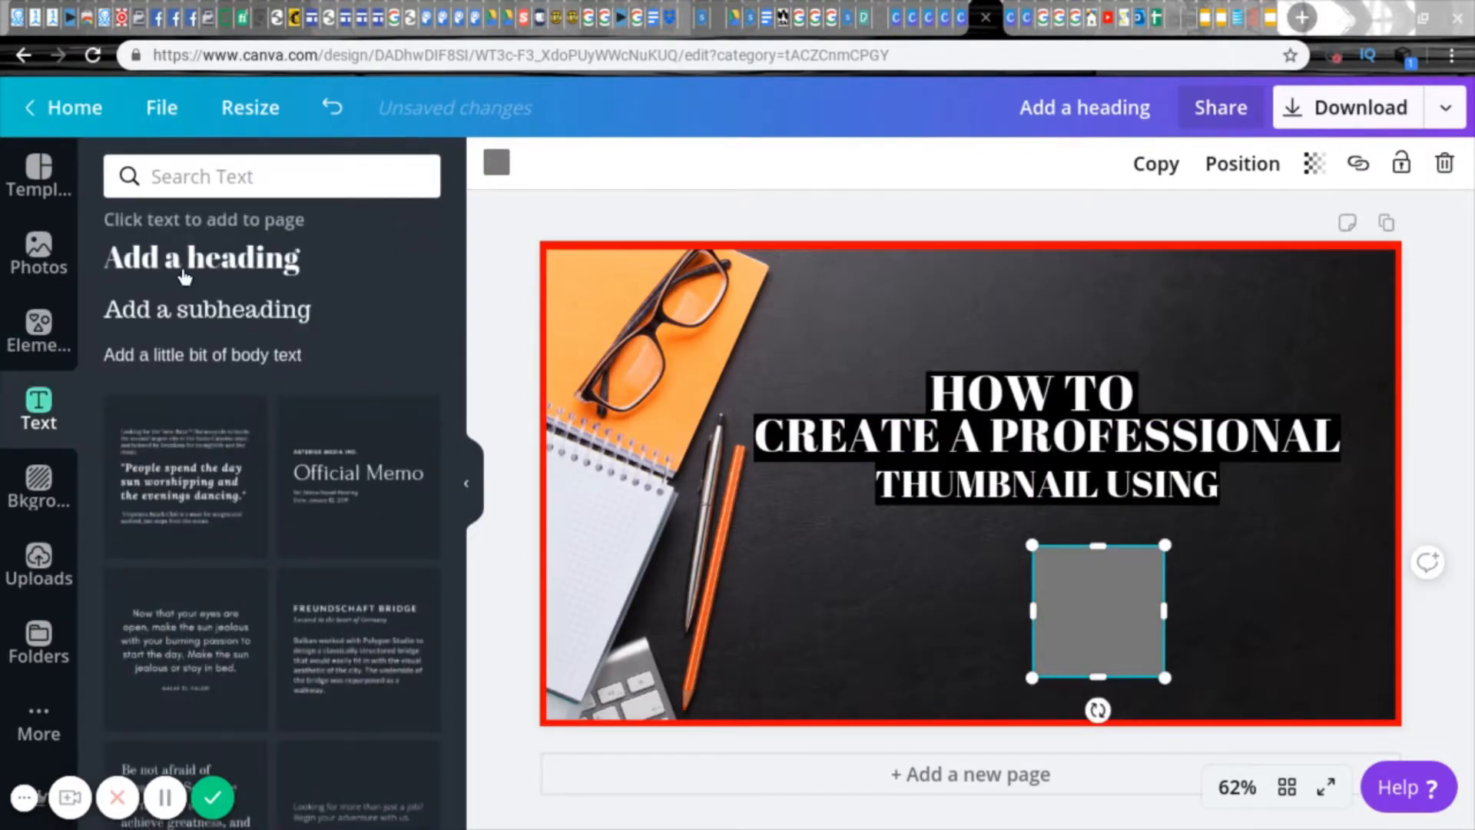
pyautogui.click(183, 271)
pyautogui.click(978, 488)
pyautogui.press('BackSpace')
pyautogui.press('BackSpace')
pyautogui.press('BackSpace')
pyautogui.press('BackSpace')
pyautogui.press('BackSpace')
pyautogui.press('BackSpace')
pyautogui.press('BackSpace')
pyautogui.press('BackSpace')
pyautogui.write('CANVA')
# Step: Set the new heading's text colour to white and move it below "THUMBNAIL USING"
pyautogui.click(767, 158)
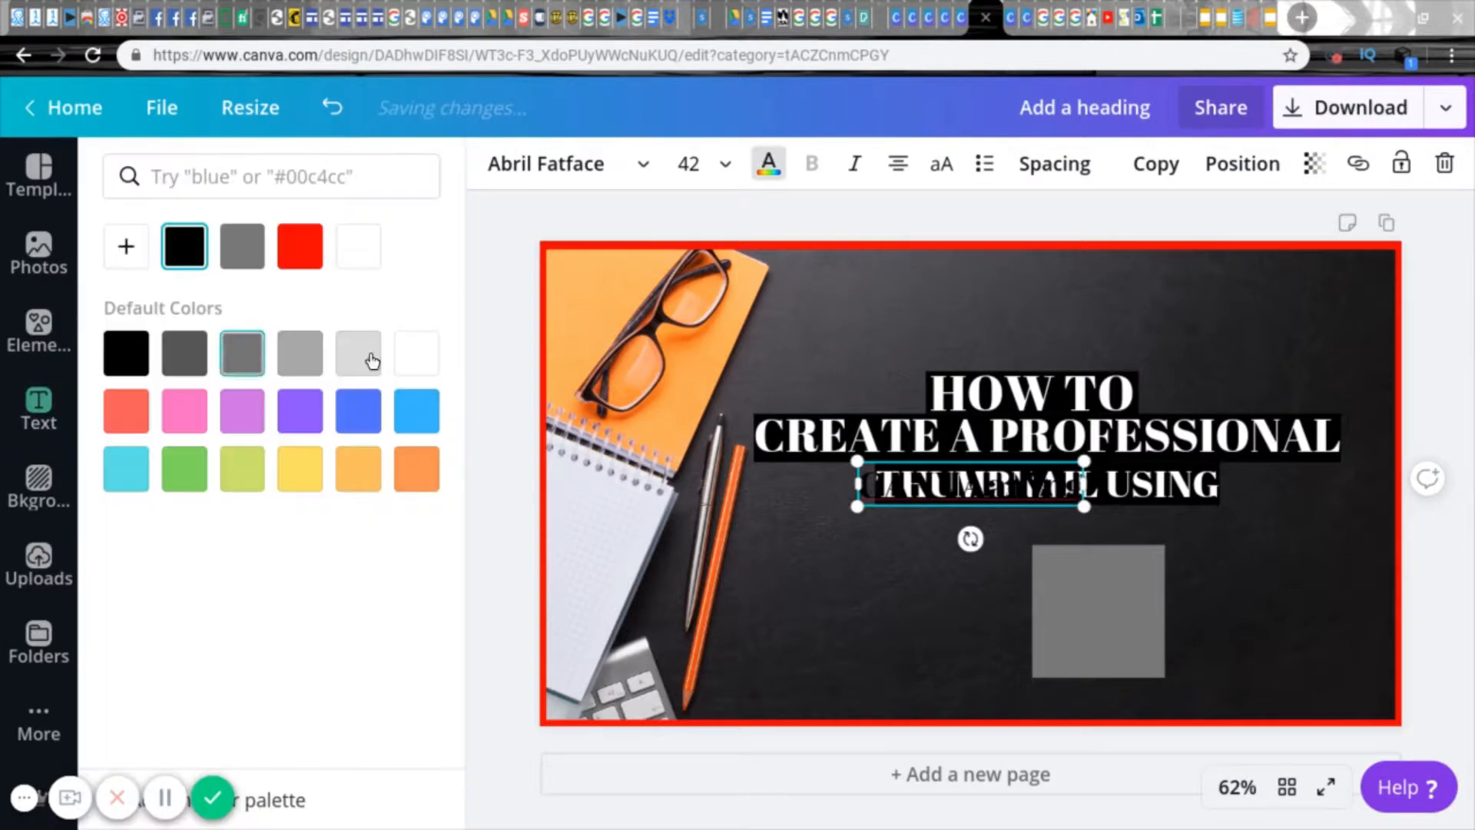
pyautogui.click(424, 353)
pyautogui.click(1012, 528)
pyautogui.moveTo(1015, 466); pyautogui.dragTo(961, 570)
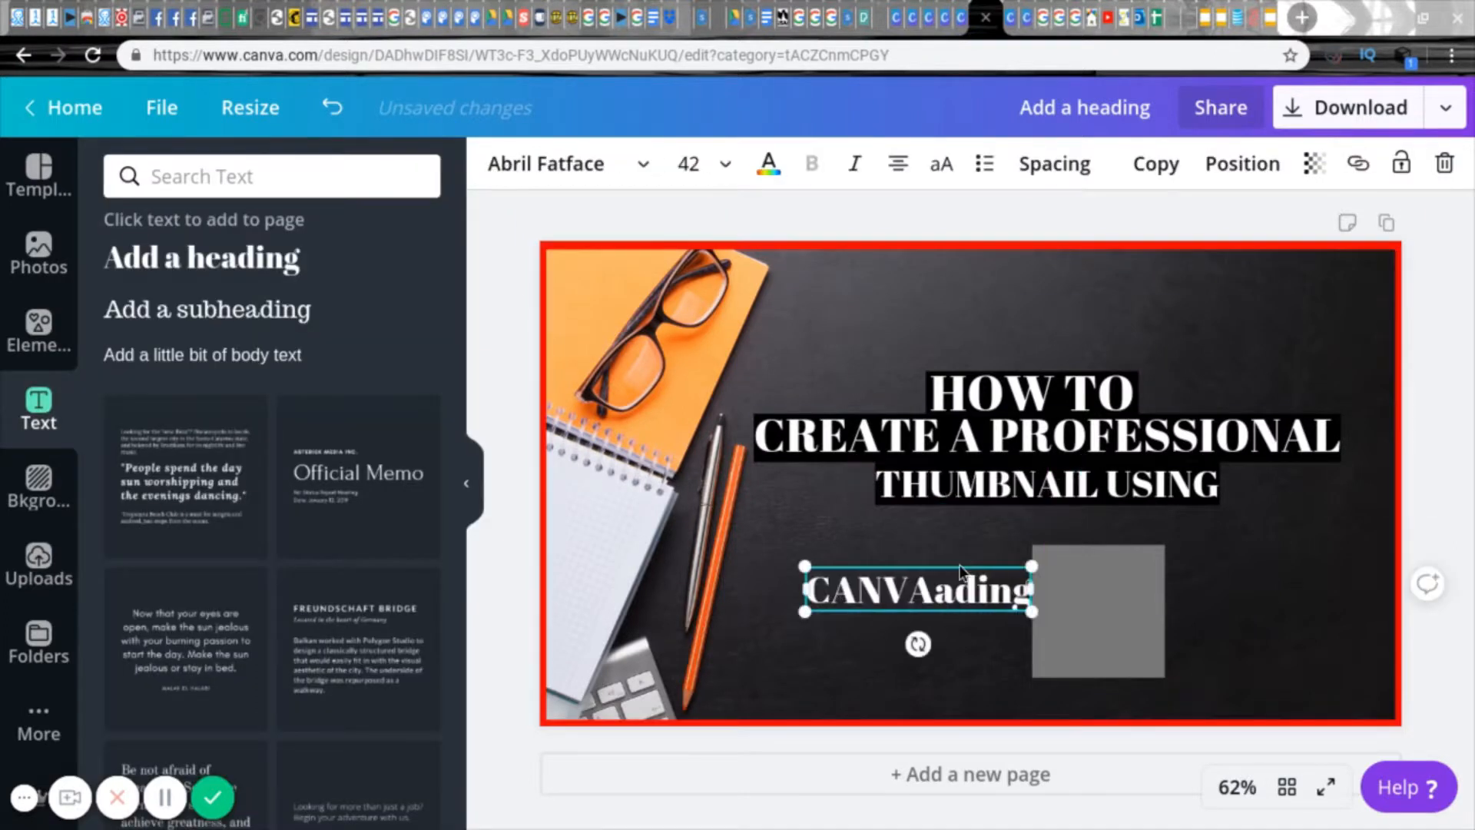
# Step: Delete the leftover letters after "CANVA" and enlarge the heading to size 117 just under "THUMBNAIL USING"
pyautogui.press('Delete')
pyautogui.press('Delete')
pyautogui.press('Delete')
pyautogui.press('Delete')
pyautogui.press('Delete')
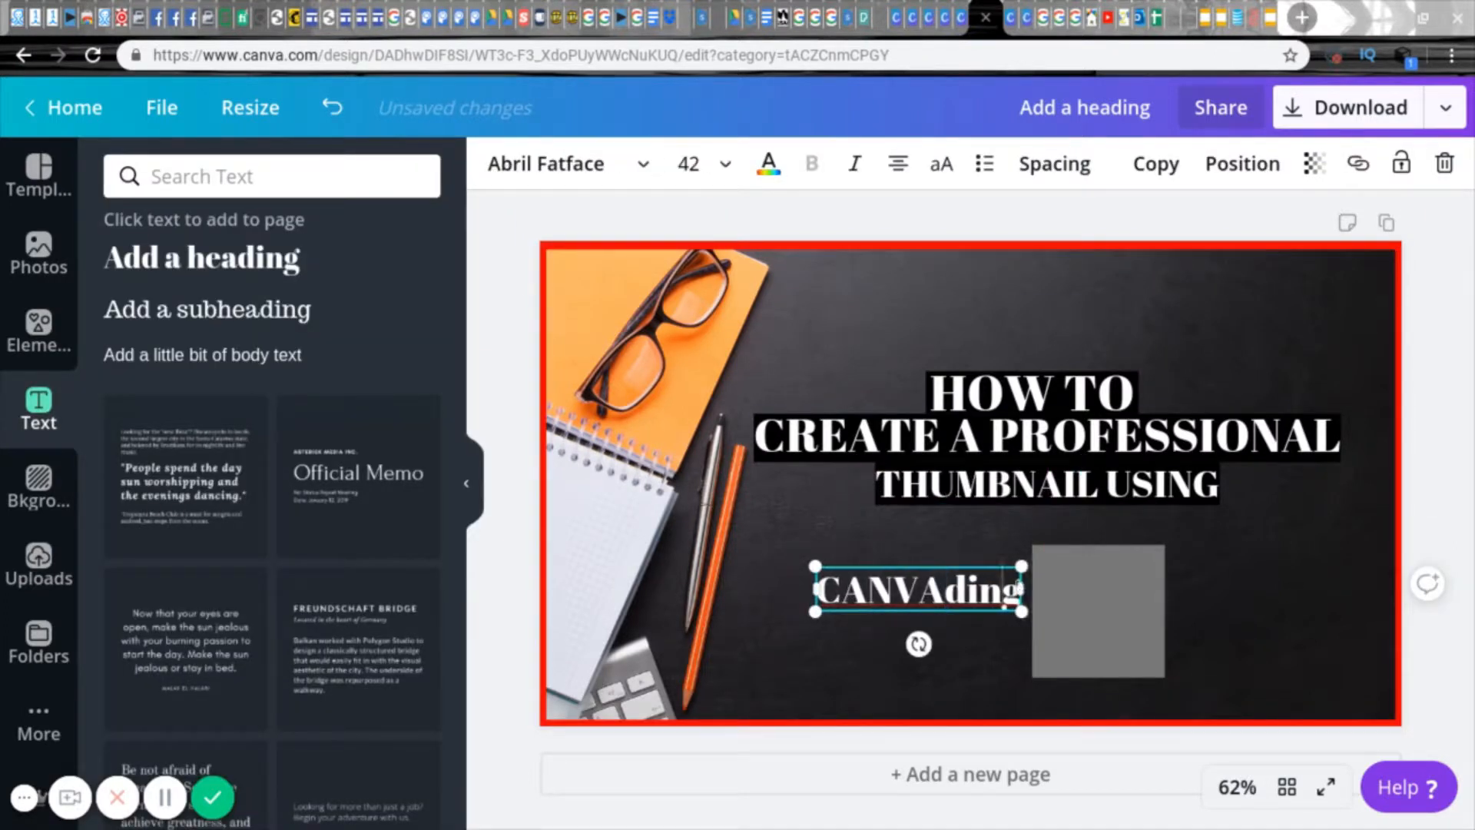
pyautogui.click(843, 568)
pyautogui.moveTo(934, 590); pyautogui.dragTo(1170, 702)
pyautogui.moveTo(874, 586); pyautogui.dragTo(874, 540)
# Step: Fit the grey square behind "CANVA" across the word's full width and colour it black
pyautogui.click(1106, 647)
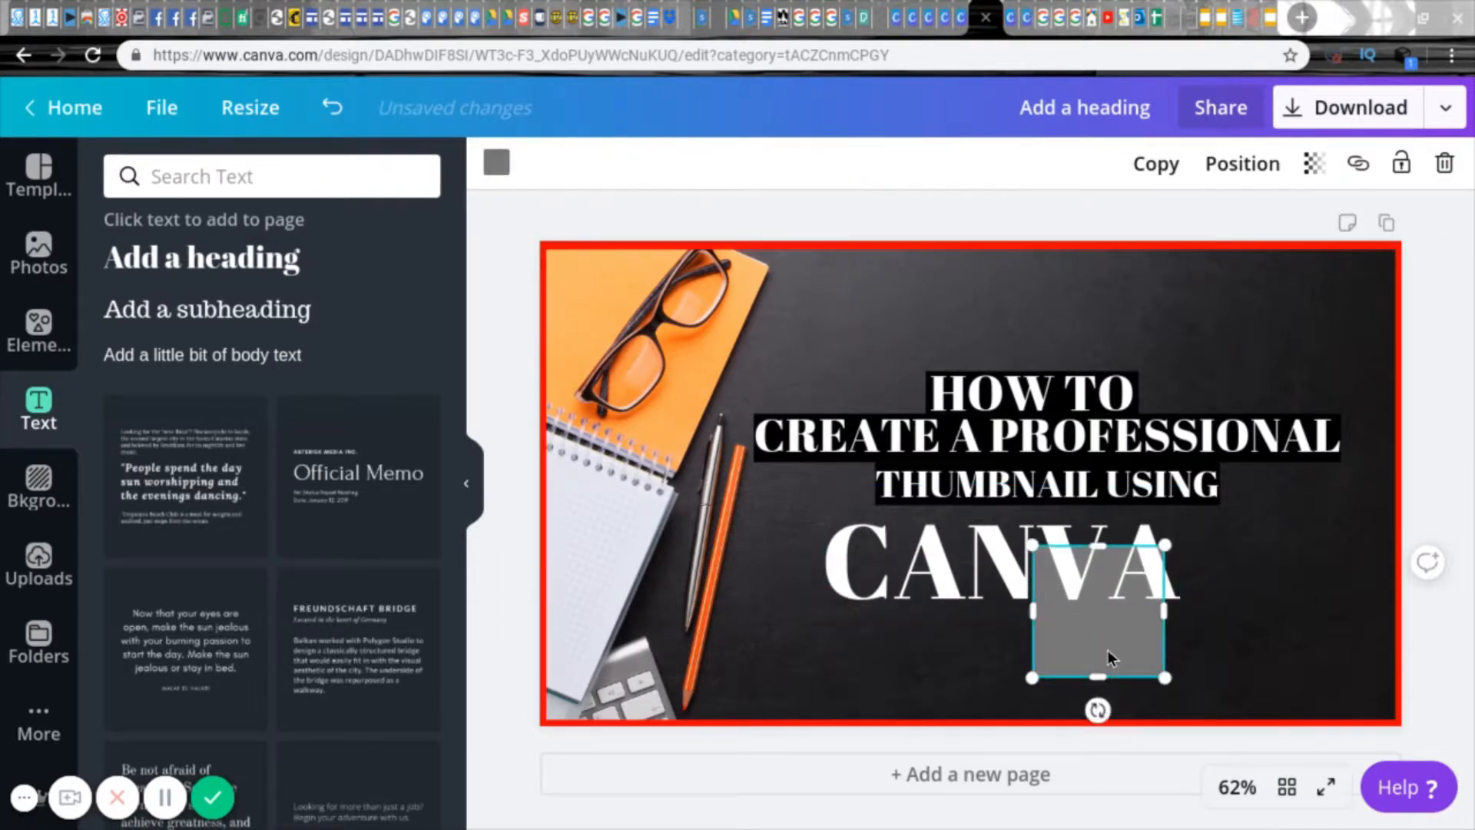
pyautogui.moveTo(1098, 645); pyautogui.dragTo(1182, 566)
pyautogui.click(496, 162)
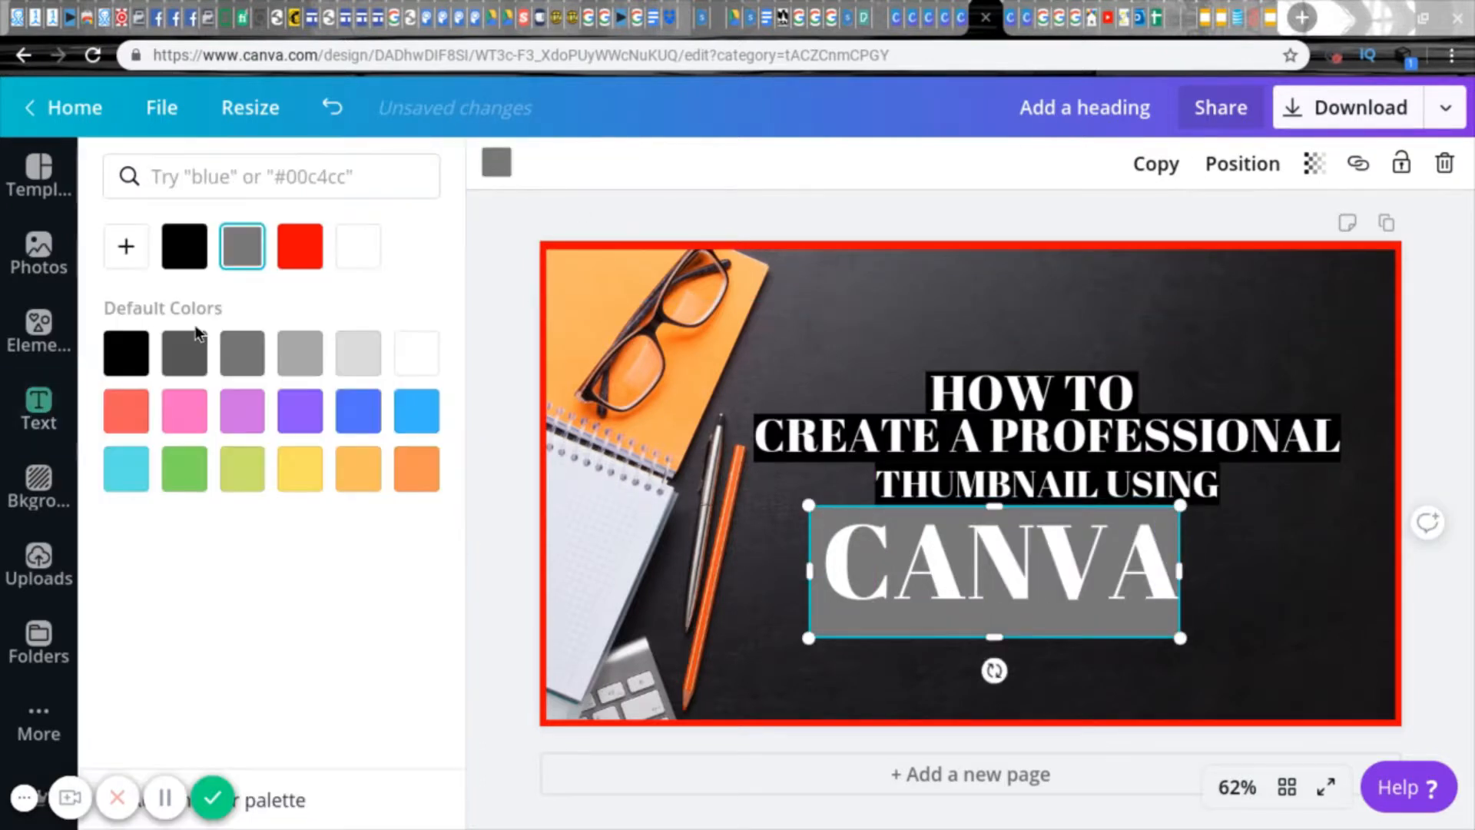
pyautogui.click(185, 245)
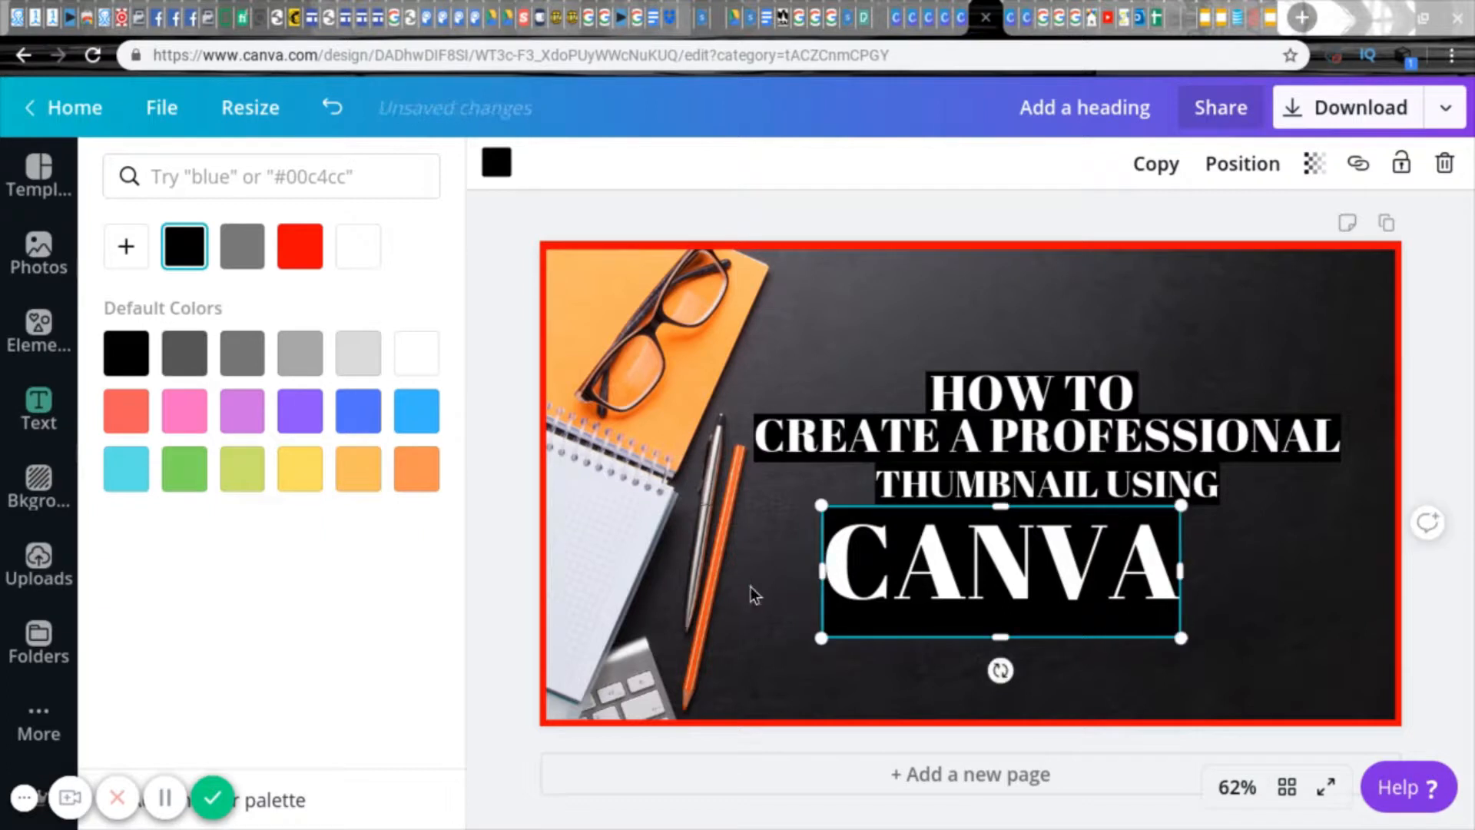
pyautogui.click(752, 588)
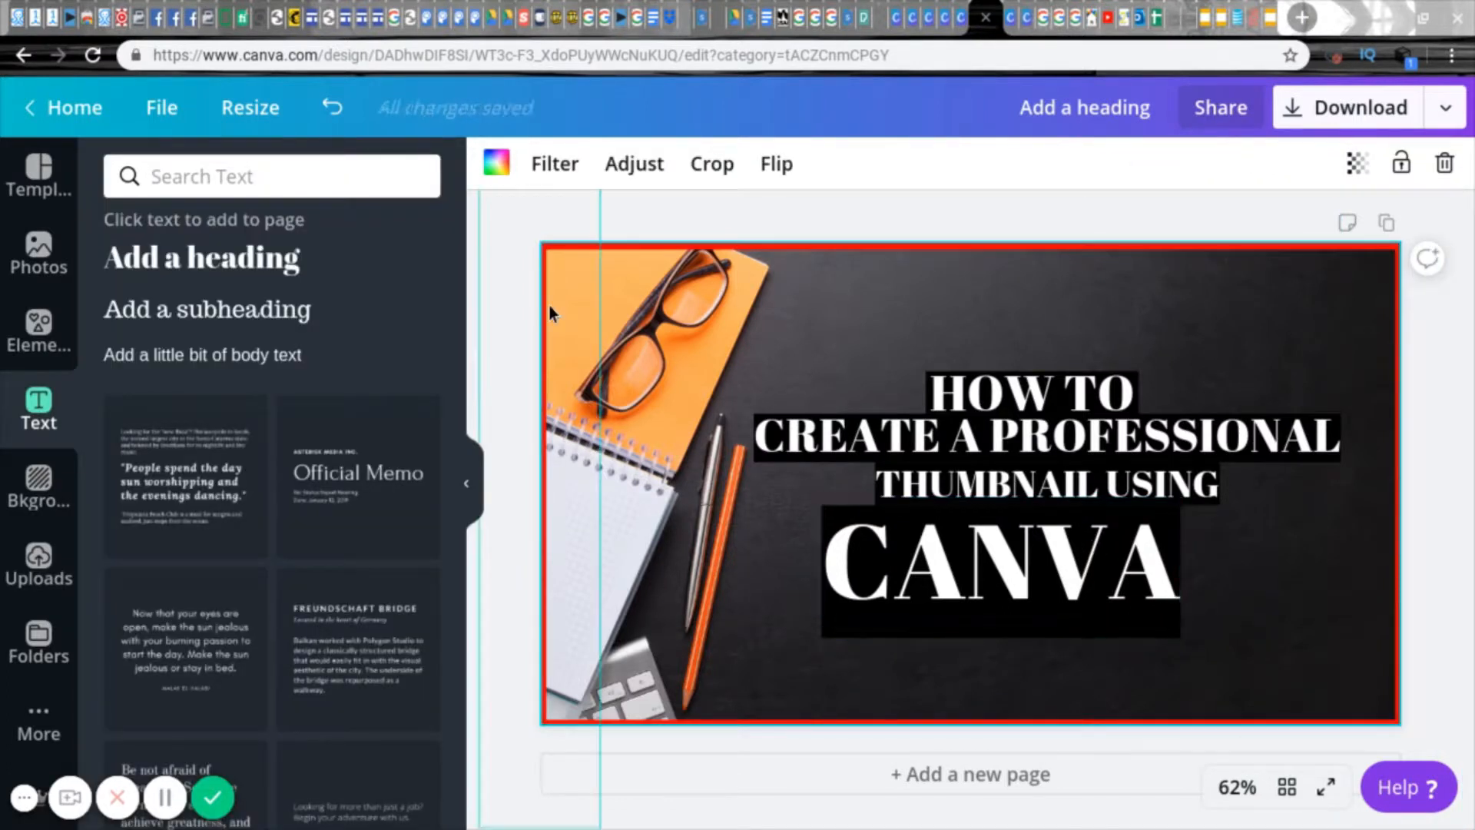
# Step: Reduce the height of the black rectangle behind "CANVA" from below and move the word up onto it
pyautogui.click(985, 398)
pyautogui.click(892, 326)
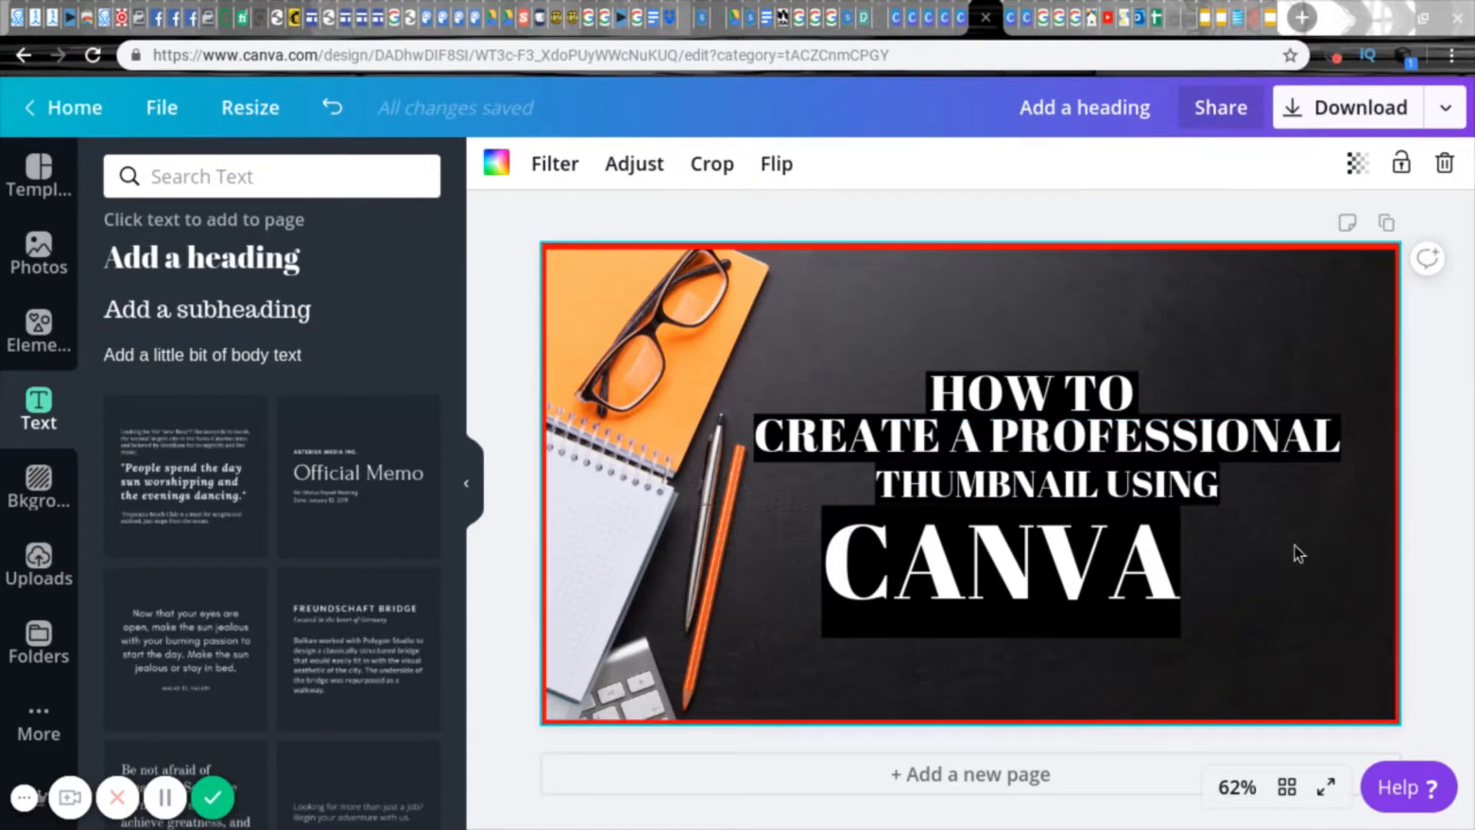
pyautogui.click(1050, 619)
pyautogui.click(1049, 632)
pyautogui.moveTo(1000, 638); pyautogui.dragTo(970, 594)
pyautogui.click(784, 522)
pyautogui.click(970, 609)
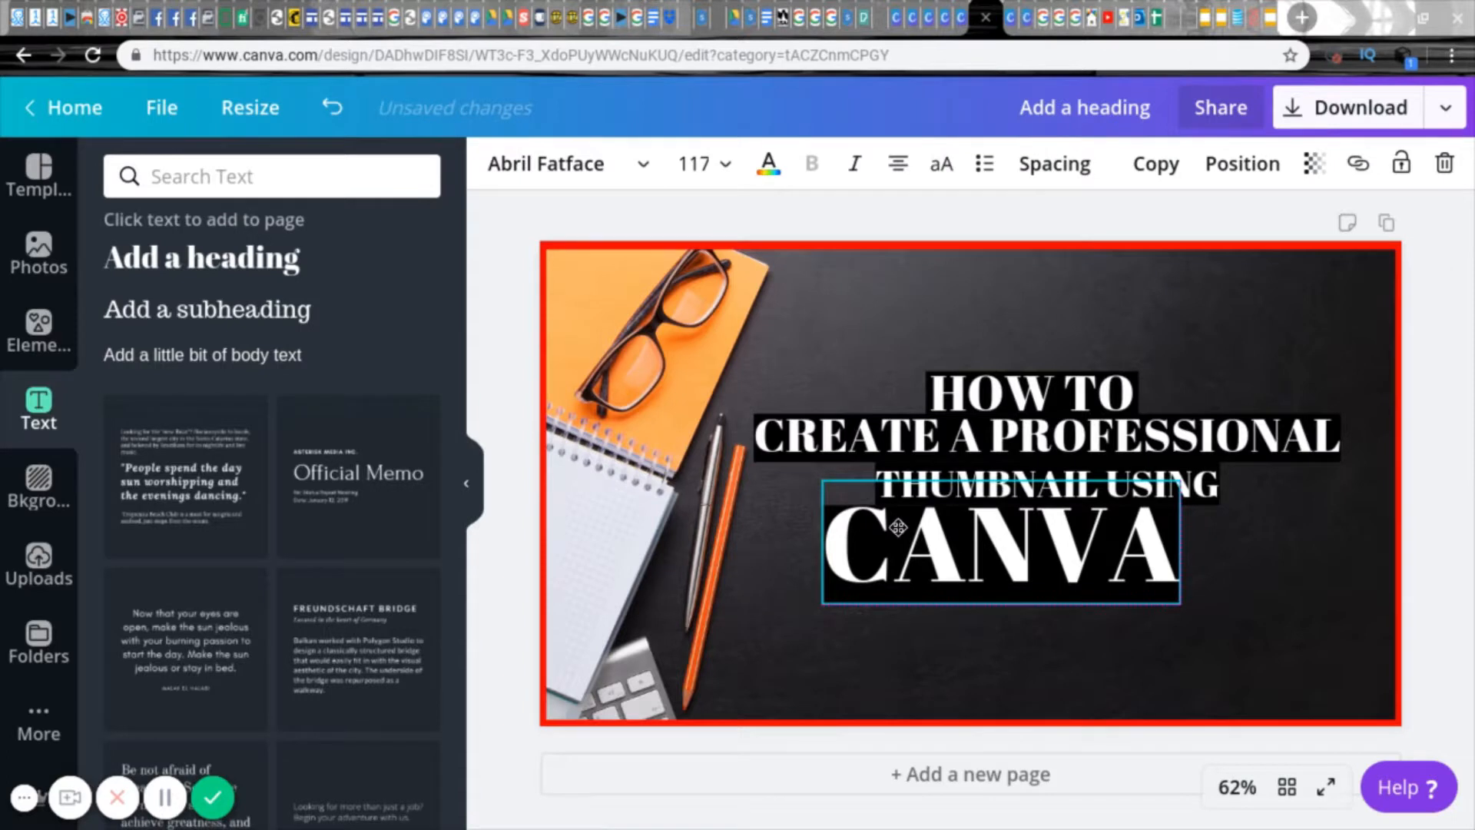
pyautogui.click(1002, 612)
pyautogui.click(1000, 611)
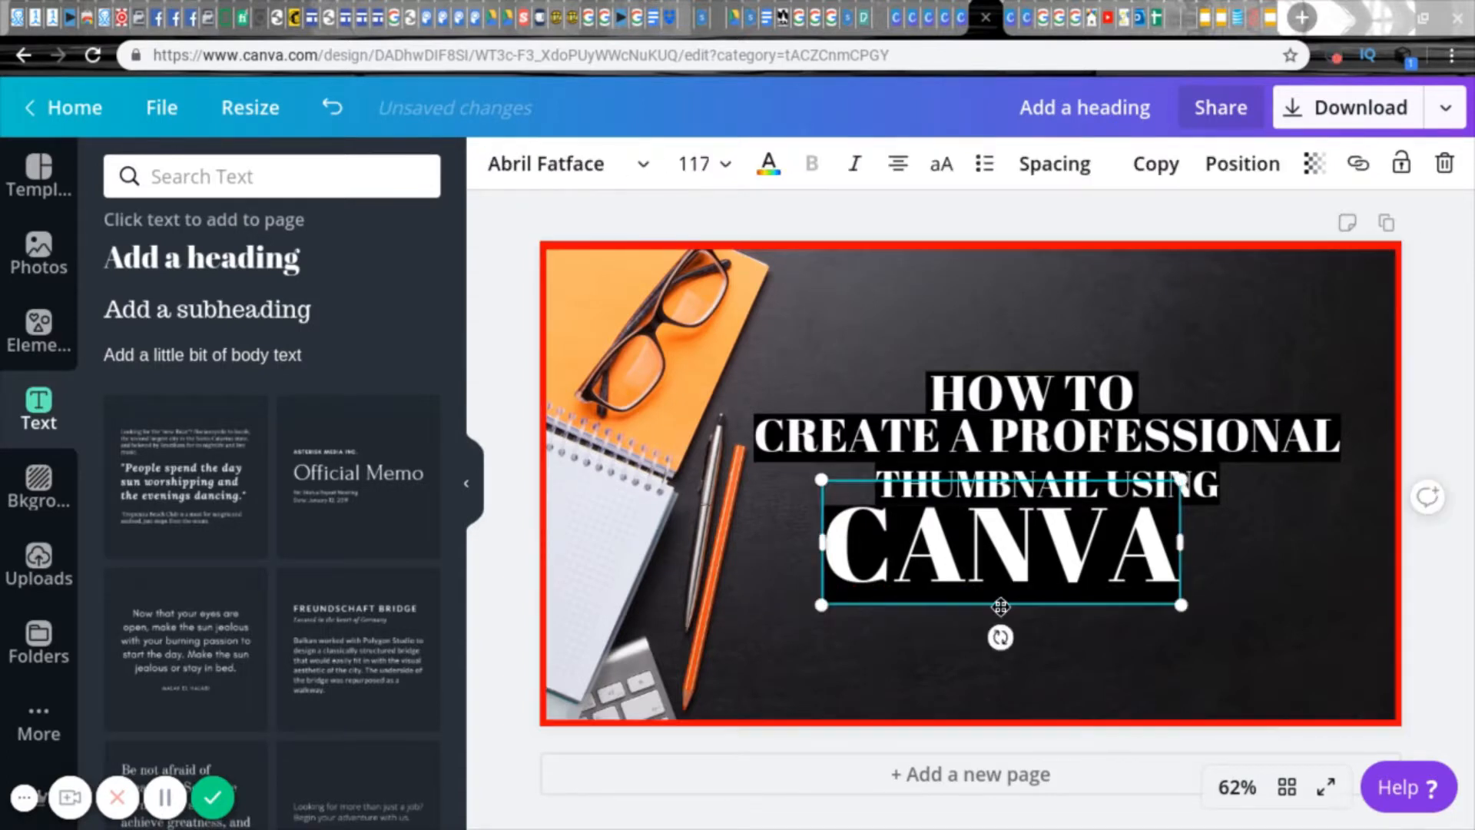
# Step: Move "CANVA" down off its rectangle, trim the rectangle's lower edge a little more, and move the word back onto it
pyautogui.click(1085, 632)
pyautogui.moveTo(1133, 591); pyautogui.dragTo(1132, 712)
pyautogui.click(1008, 598)
pyautogui.moveTo(1003, 603); pyautogui.dragTo(1002, 590)
pyautogui.click(1002, 668)
pyautogui.moveTo(1003, 668); pyautogui.dragTo(1003, 553)
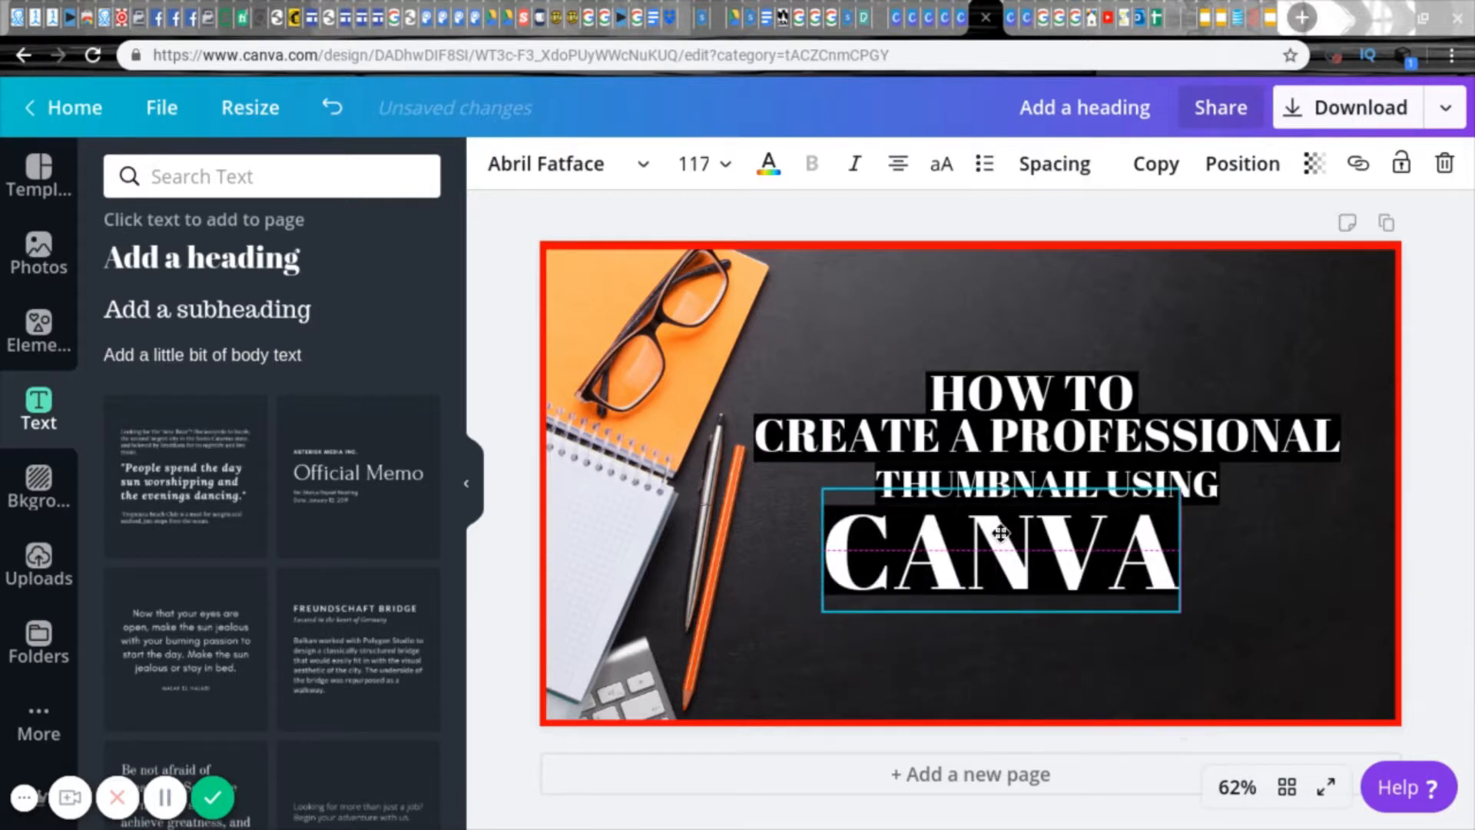
pyautogui.click(1274, 551)
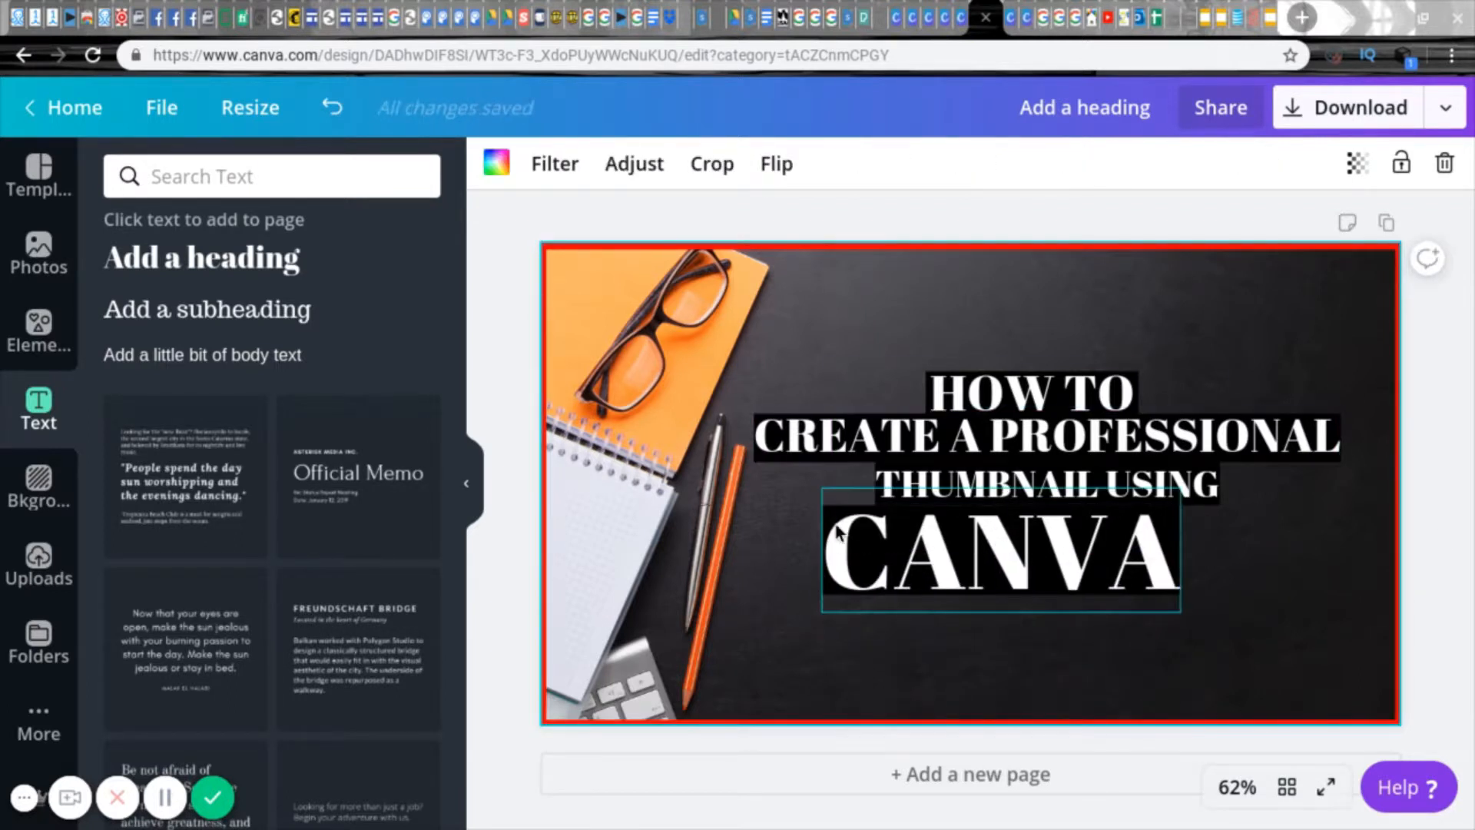
# Step: Change the font of "CANVA" to Roboto
pyautogui.click(850, 543)
pyautogui.click(768, 163)
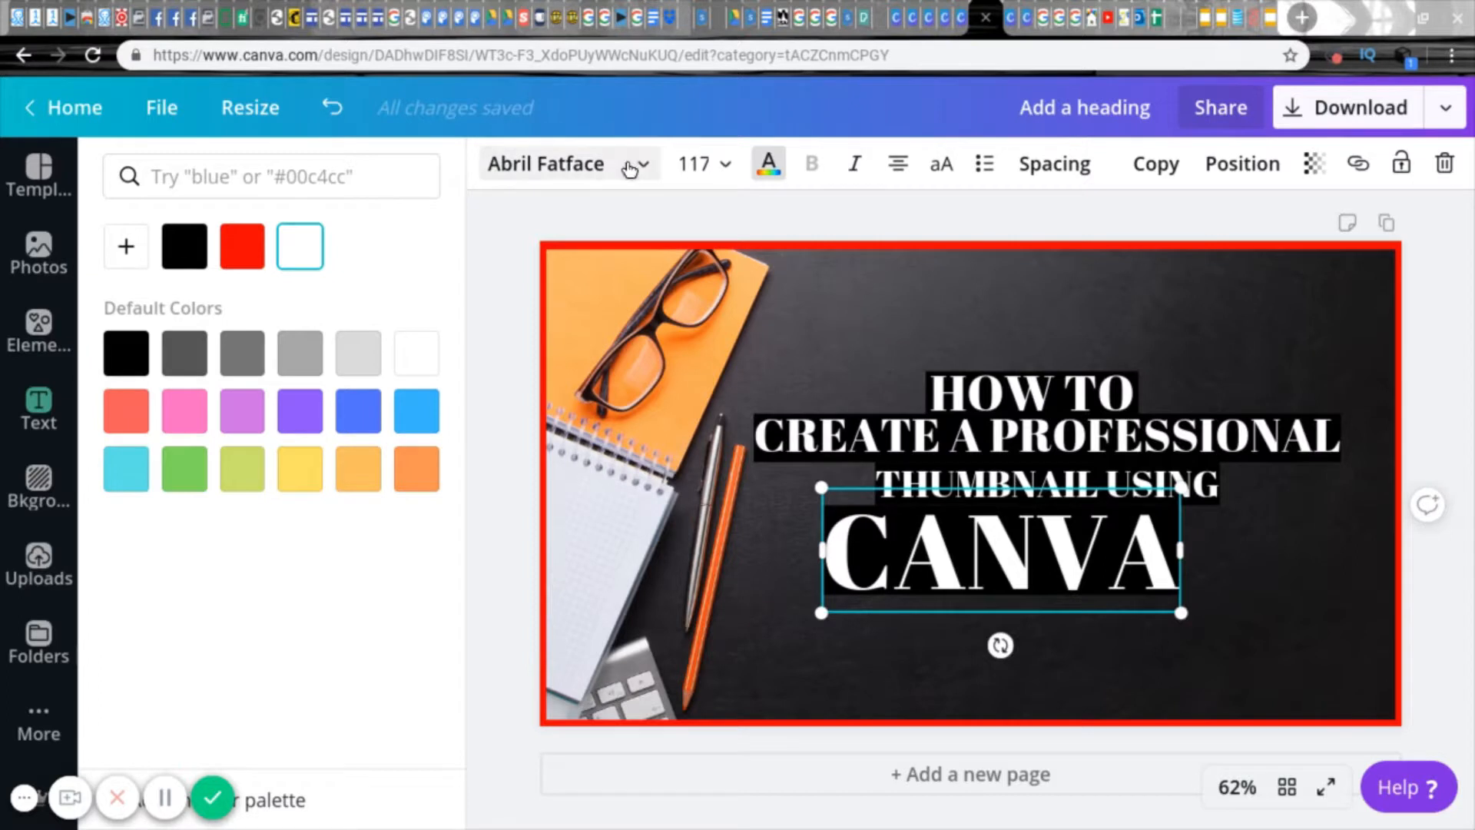
pyautogui.click(635, 164)
pyautogui.write('roboto')
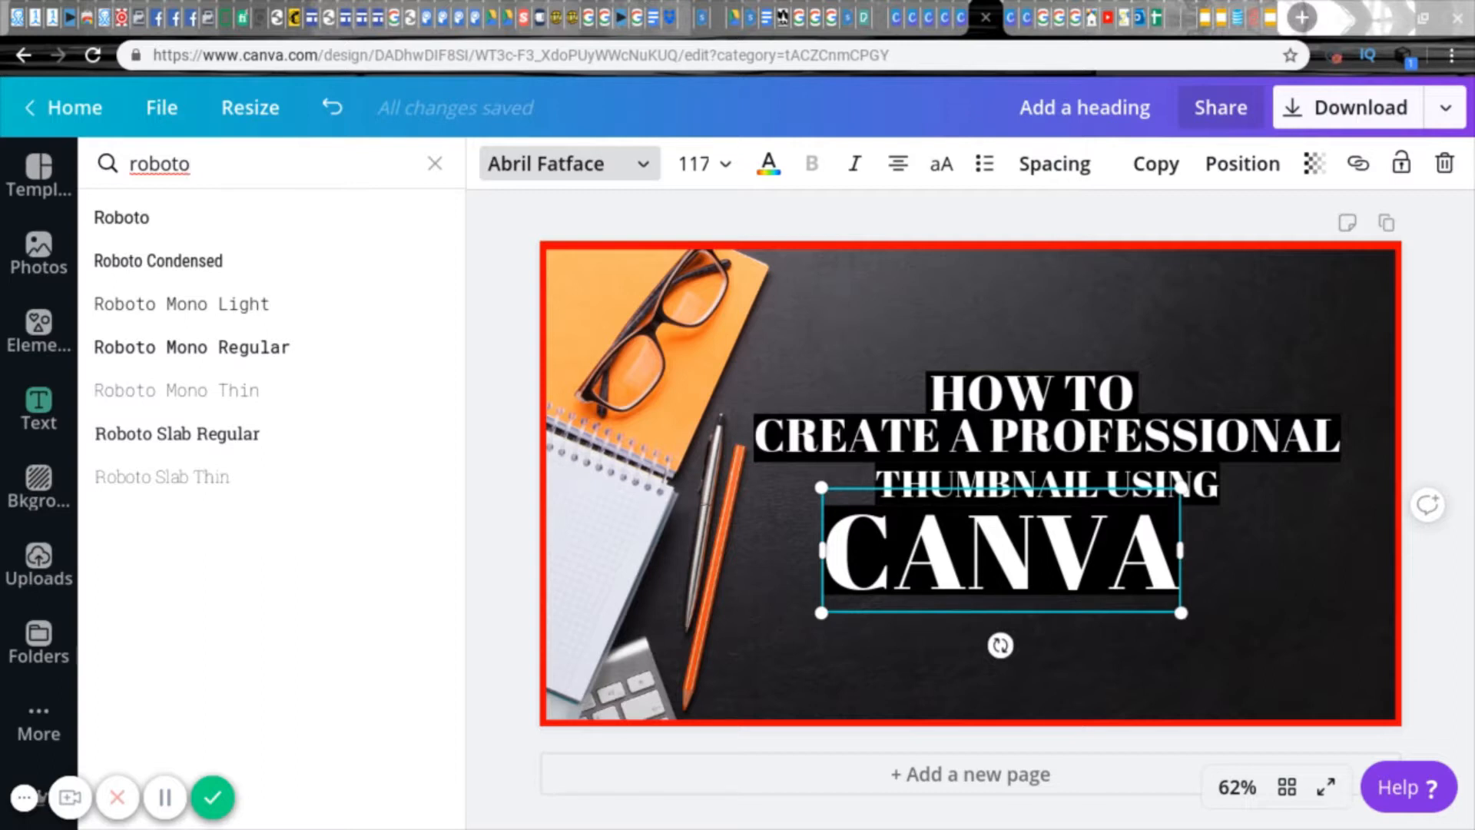
pyautogui.click(188, 218)
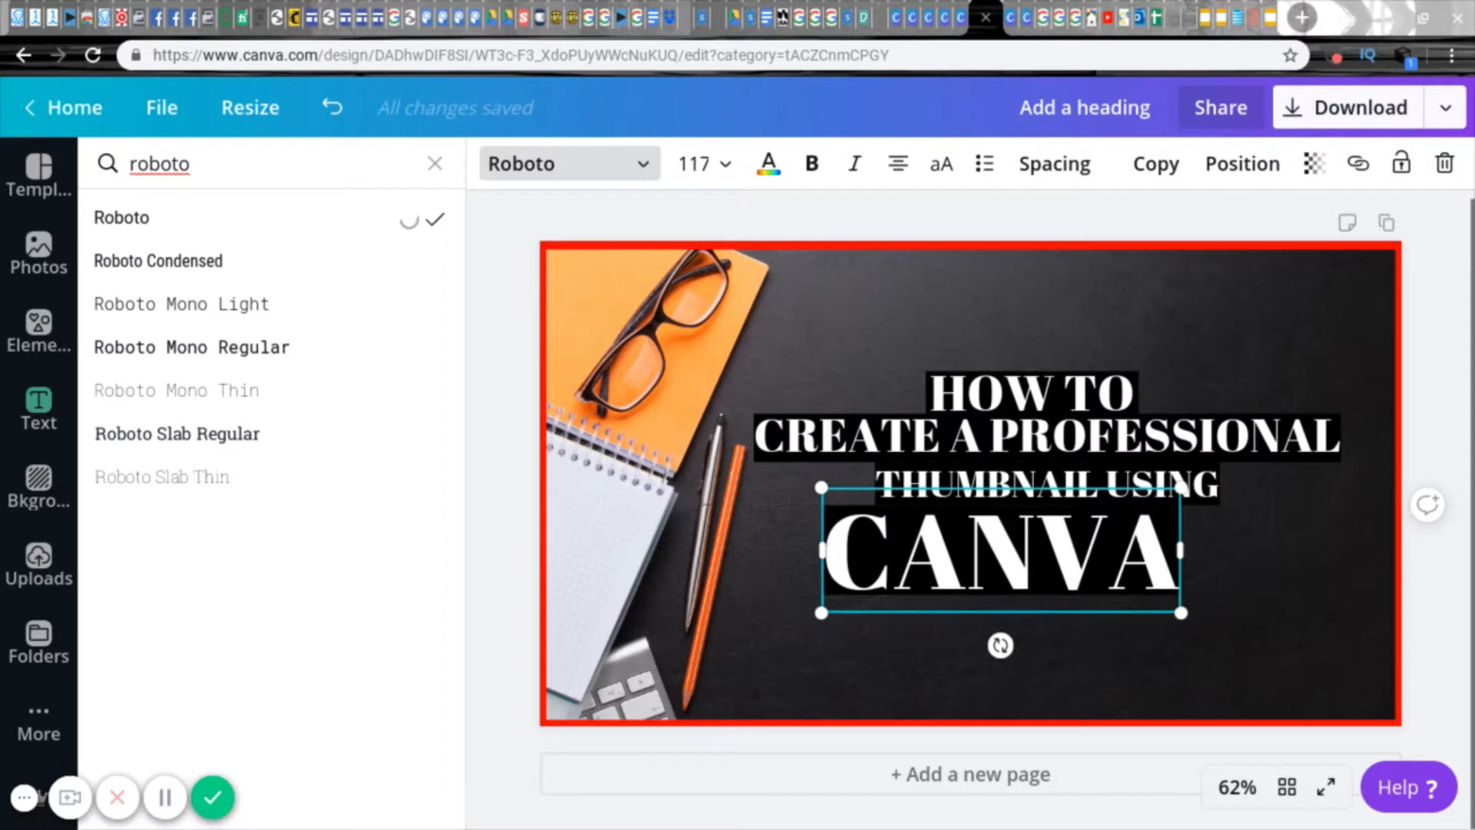
pyautogui.click(520, 375)
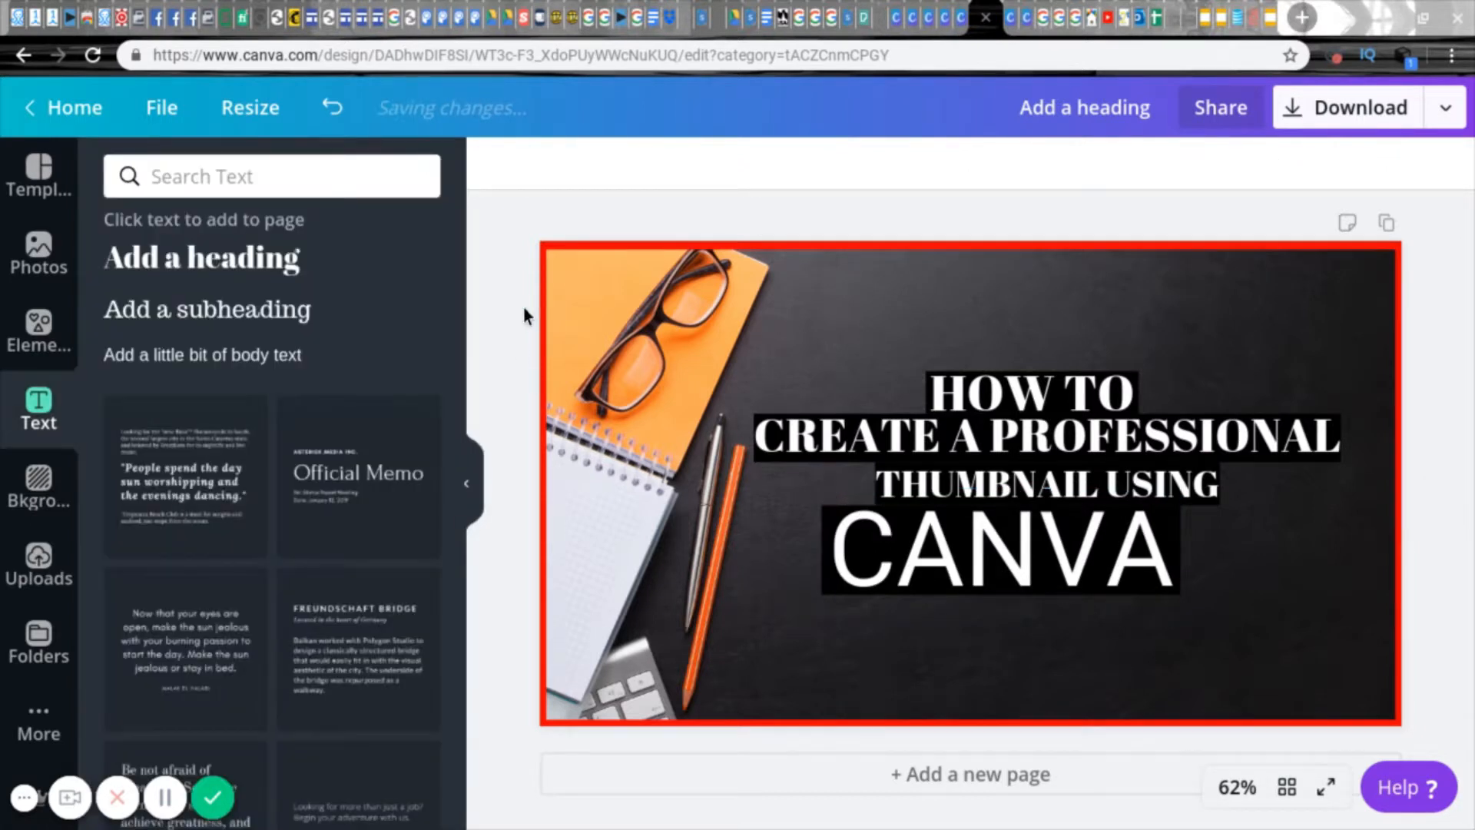
# Step: Change the font of "HOW TO", "CREATE A PROFESSIONAL" and "THUMBNAIL USING" to Roboto
pyautogui.click(1032, 392)
pyautogui.click(569, 164)
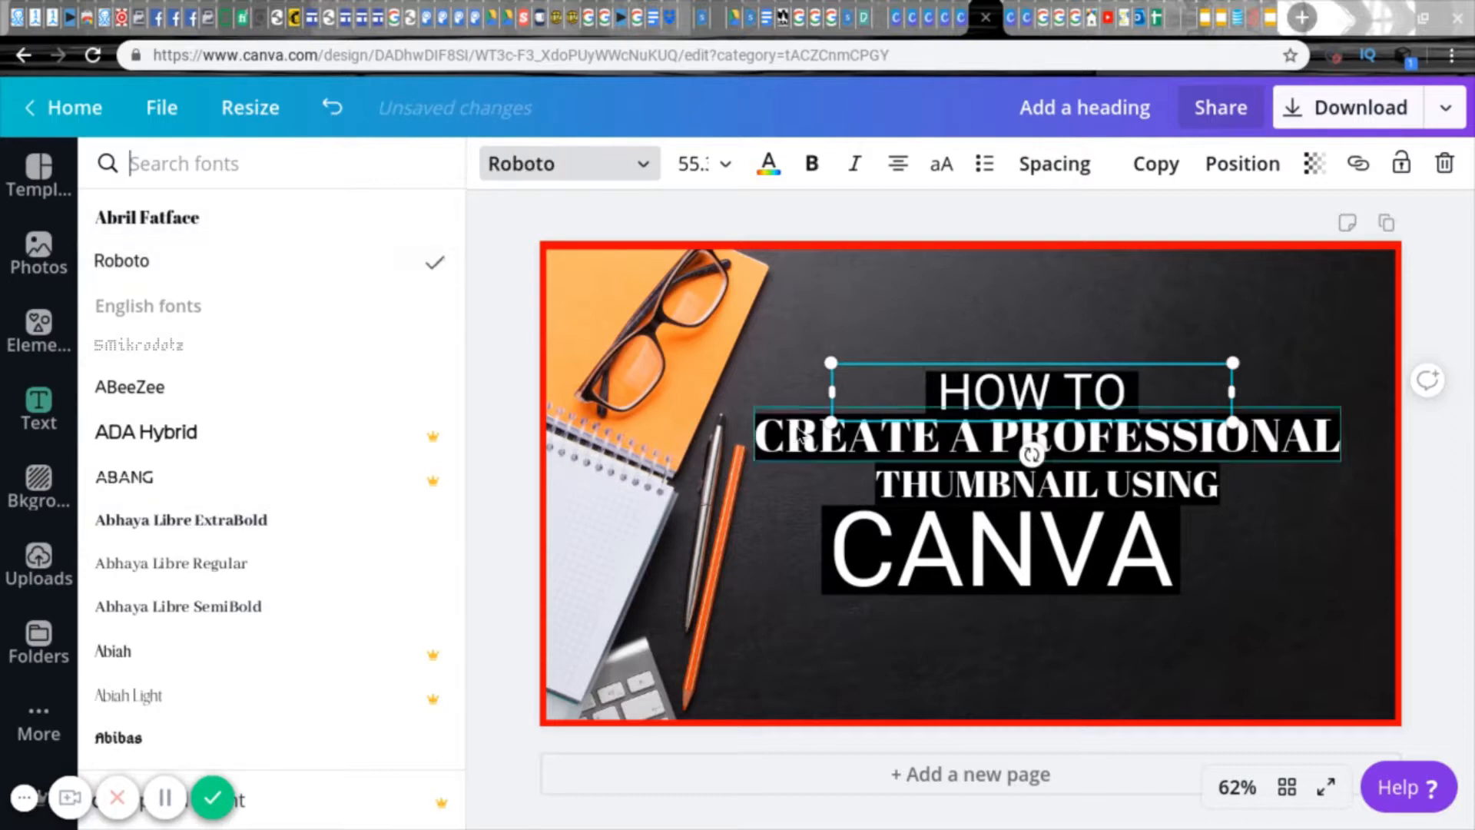
pyautogui.click(884, 439)
pyautogui.click(261, 270)
pyautogui.click(949, 487)
pyautogui.click(158, 264)
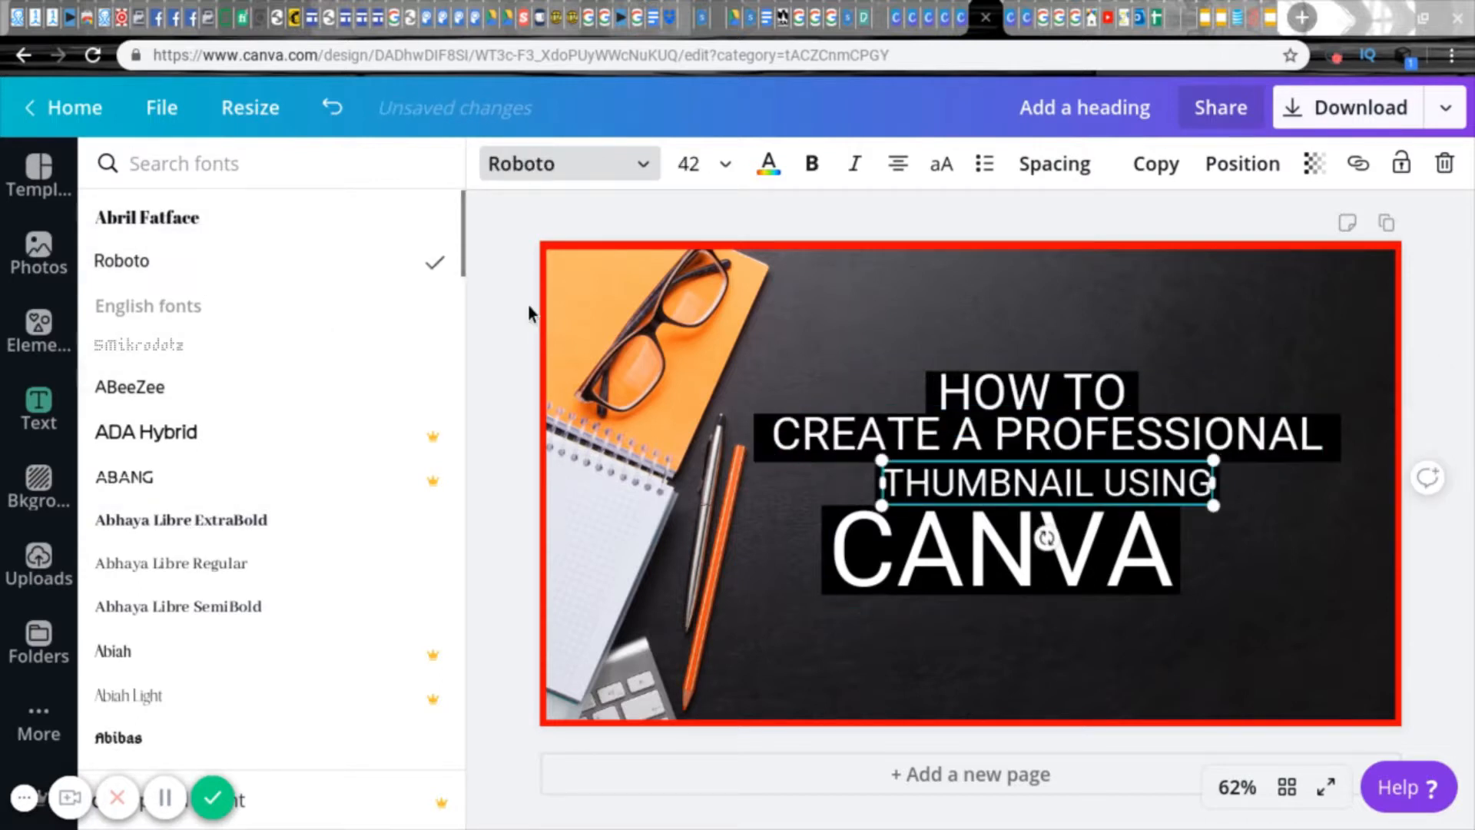
pyautogui.click(527, 306)
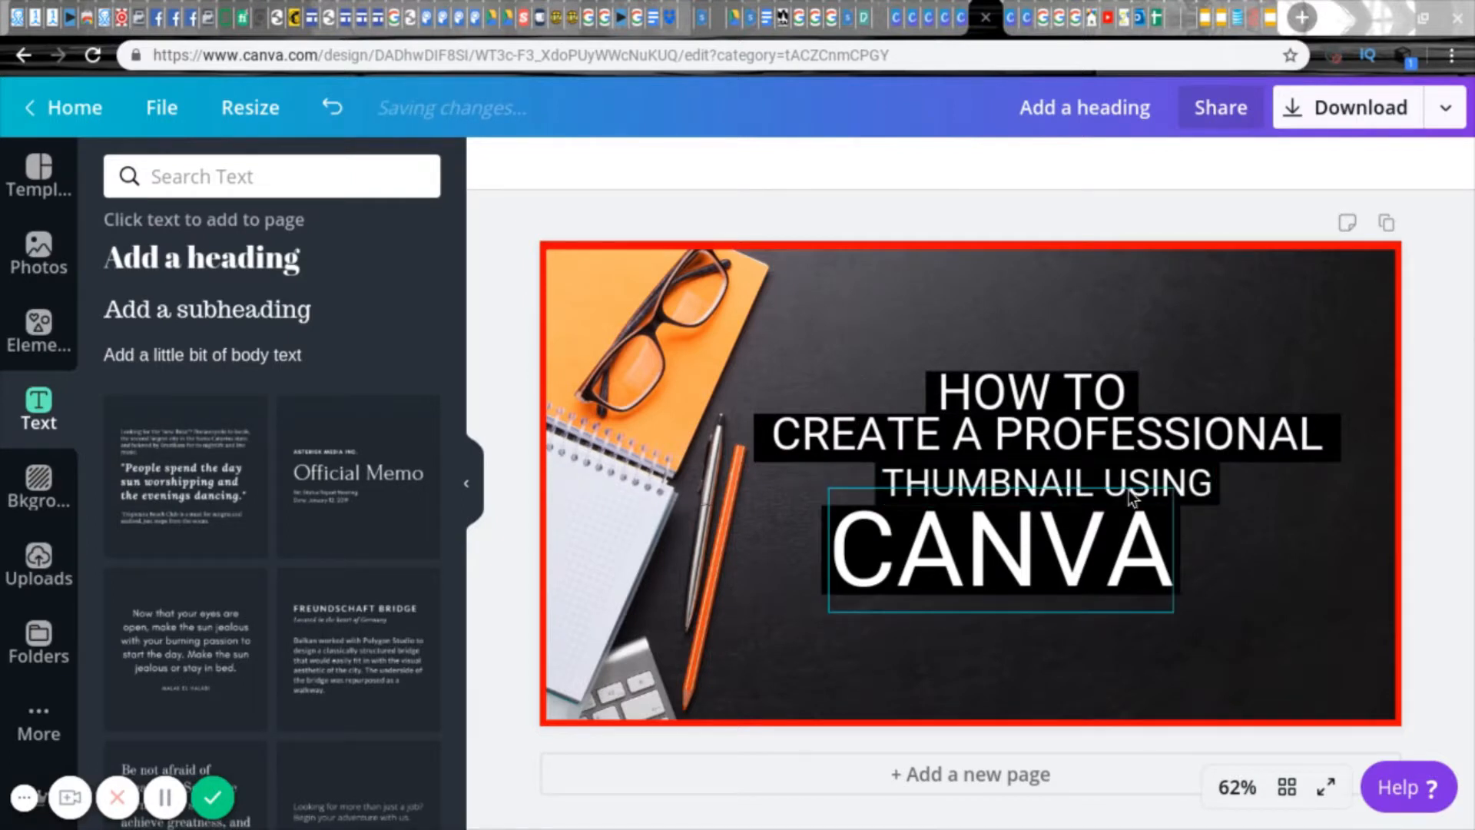
# Step: Replace "USING" with "with" in the thumbnail's third title line
pyautogui.click(1117, 475)
pyautogui.write('with')
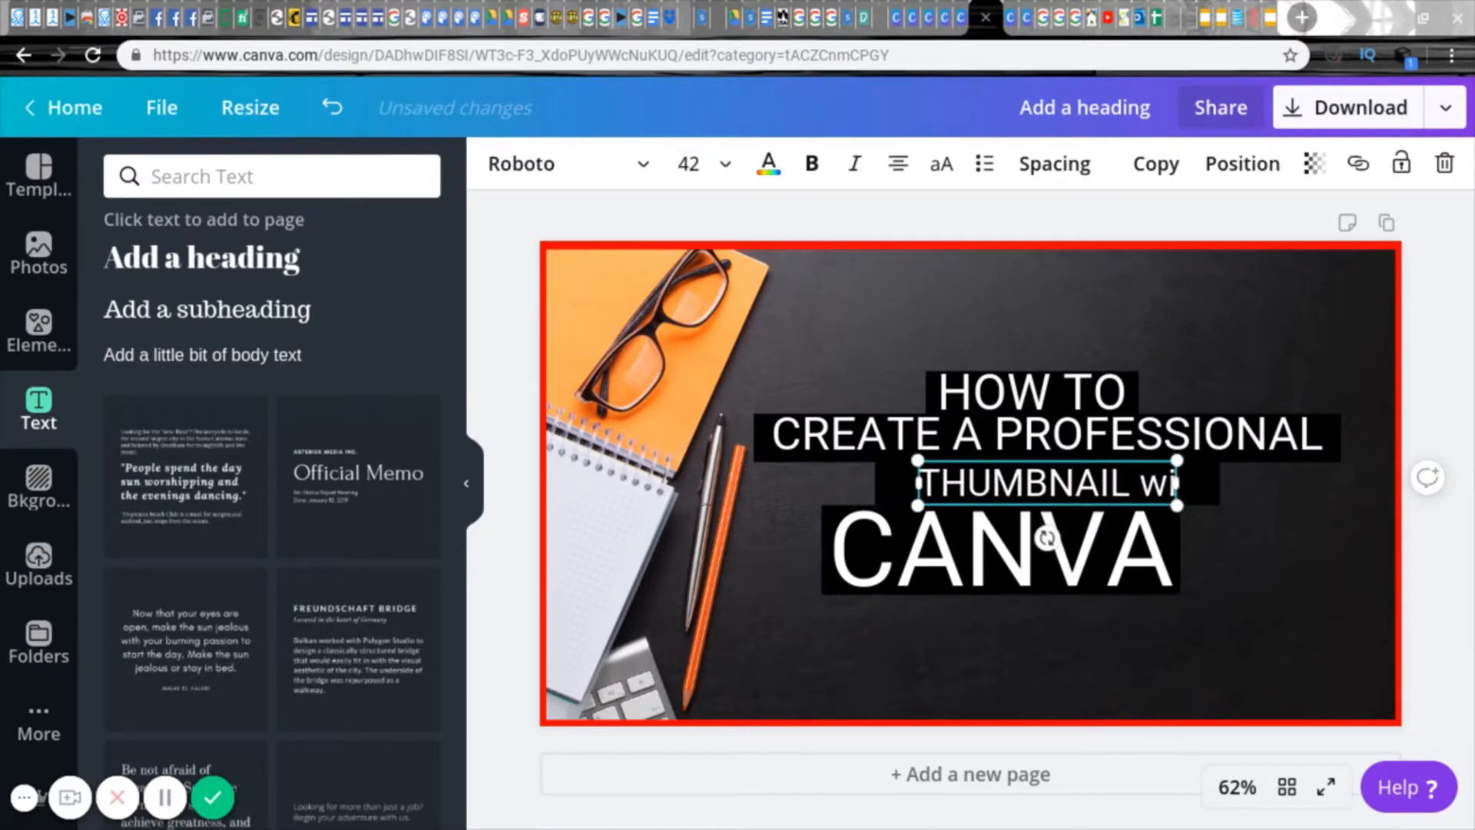
pyautogui.click(1080, 415)
pyautogui.click(1283, 589)
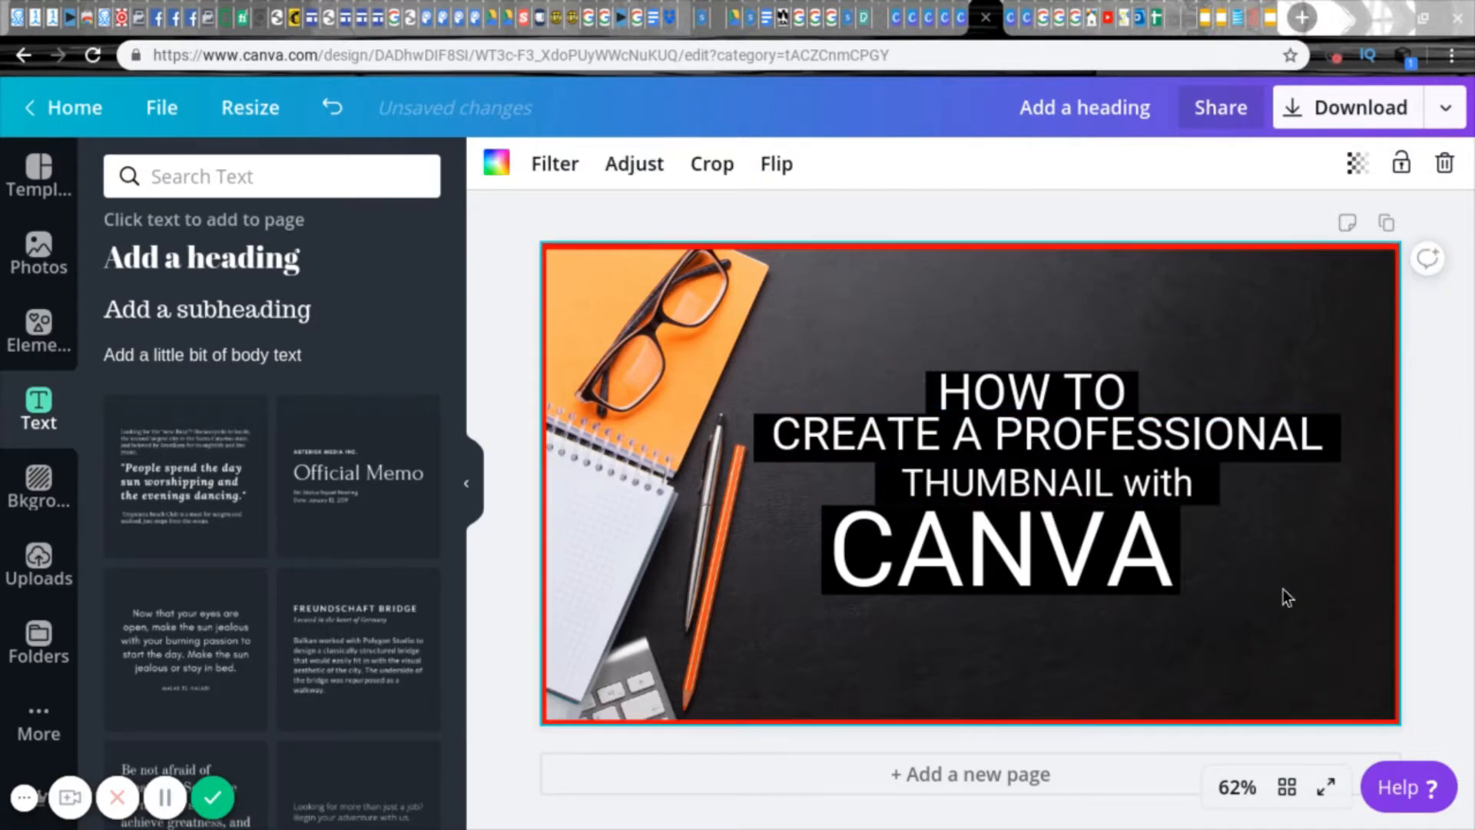
# Step: Narrow the black rectangles behind "THUMBNAIL with" and "CREATE A PROFESSIONAL" to fit the width of their text
pyautogui.click(1008, 528)
pyautogui.click(884, 481)
pyautogui.moveTo(876, 483); pyautogui.dragTo(902, 484)
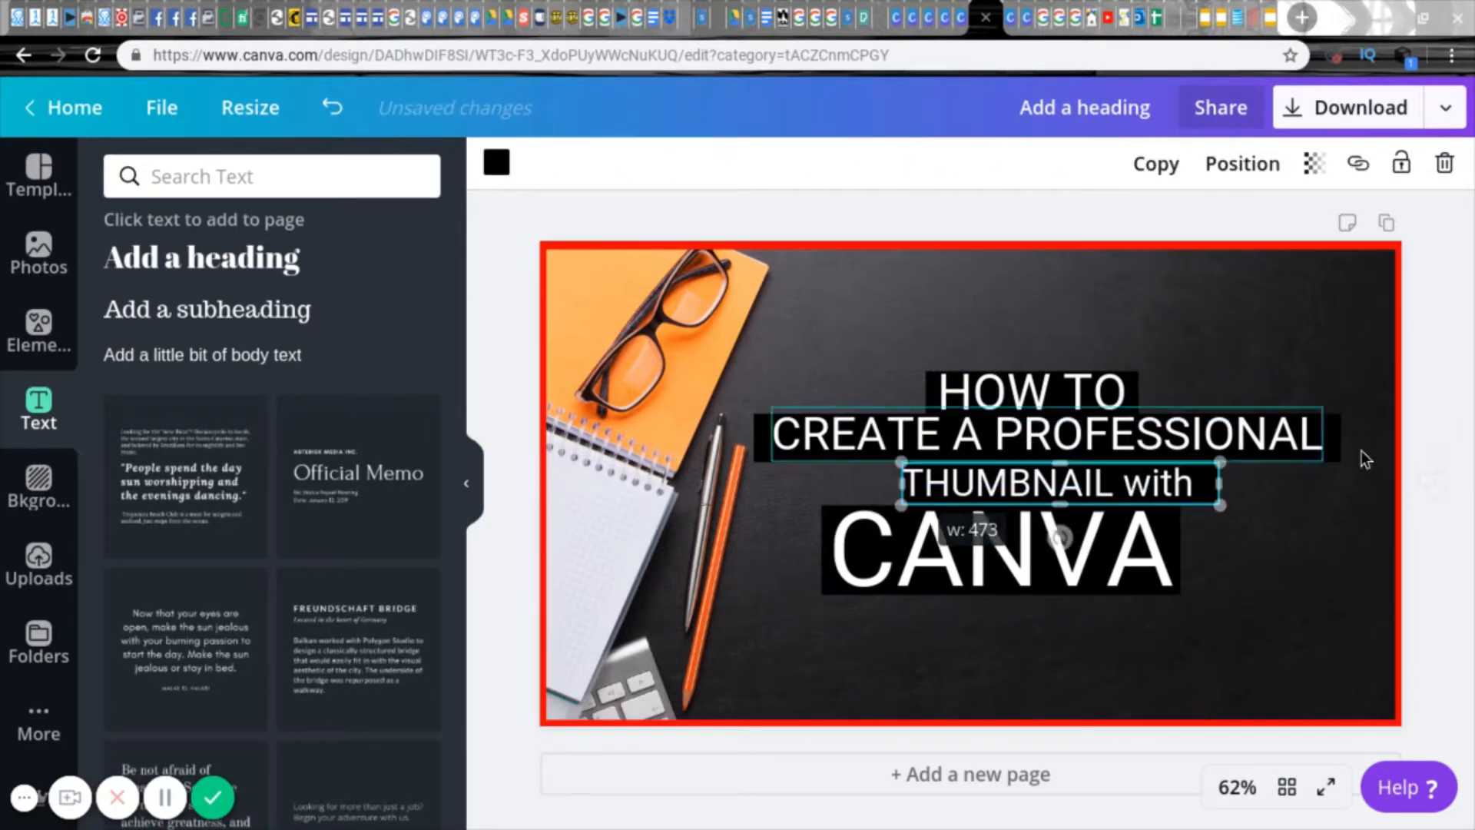
pyautogui.click(1335, 436)
pyautogui.moveTo(1332, 440); pyautogui.dragTo(1321, 439)
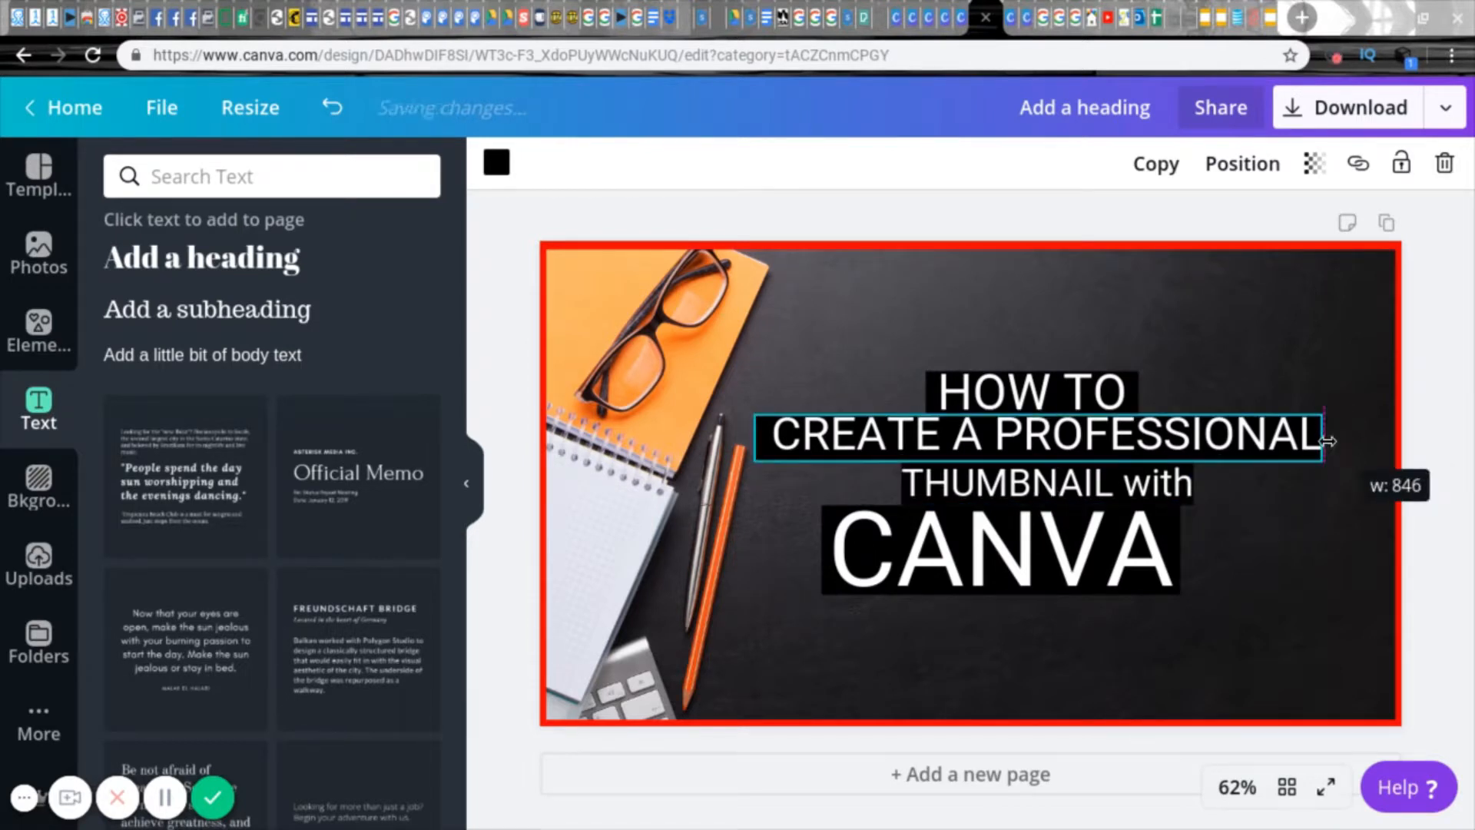
# Step: Narrow the black rectangle behind "HOW TO" to fit the width of its text, keeping it behind the letters
pyautogui.click(935, 398)
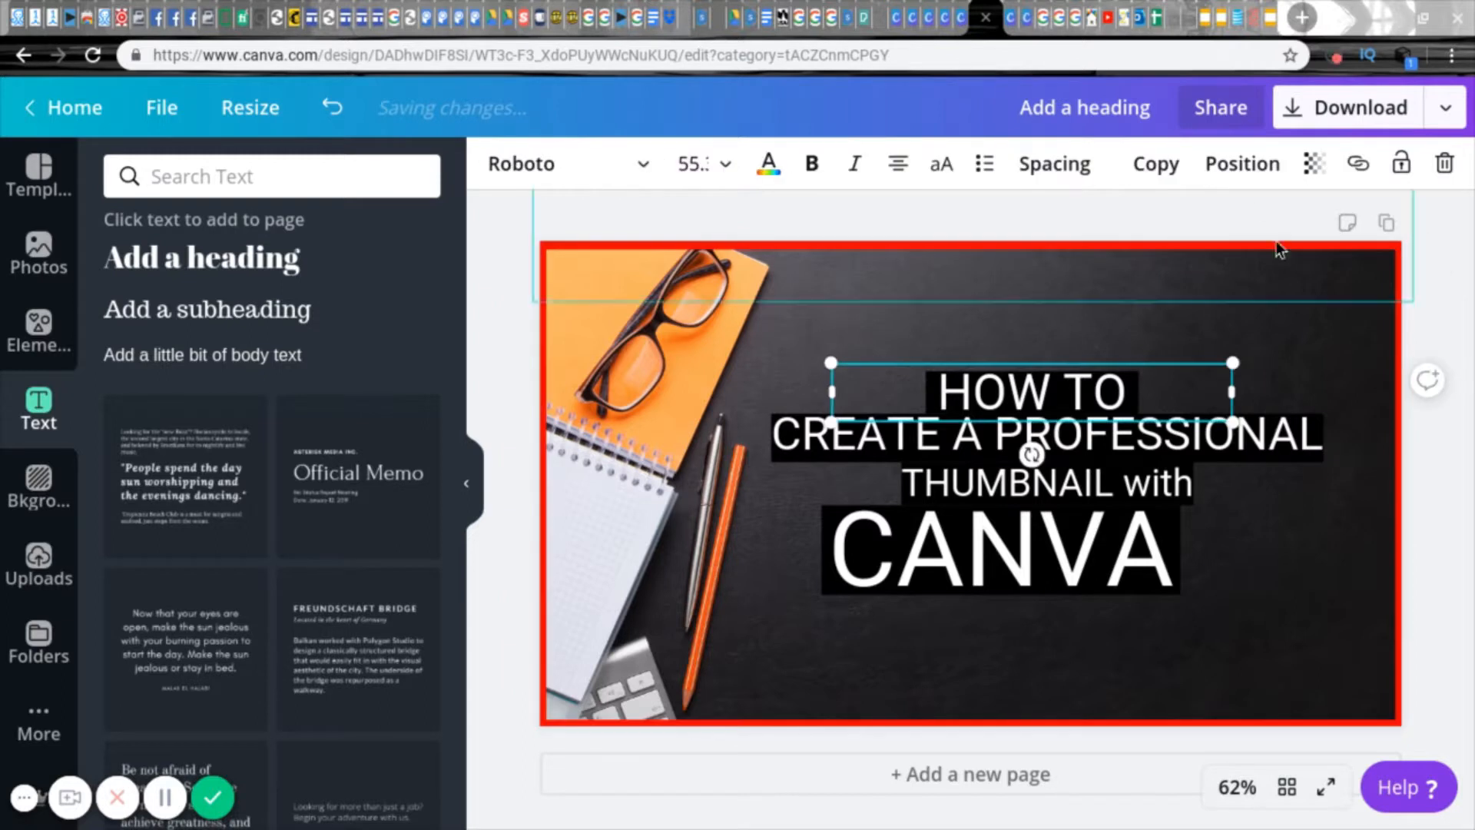
pyautogui.click(1242, 163)
pyautogui.click(745, 340)
pyautogui.click(939, 391)
pyautogui.moveTo(929, 393); pyautogui.dragTo(956, 393)
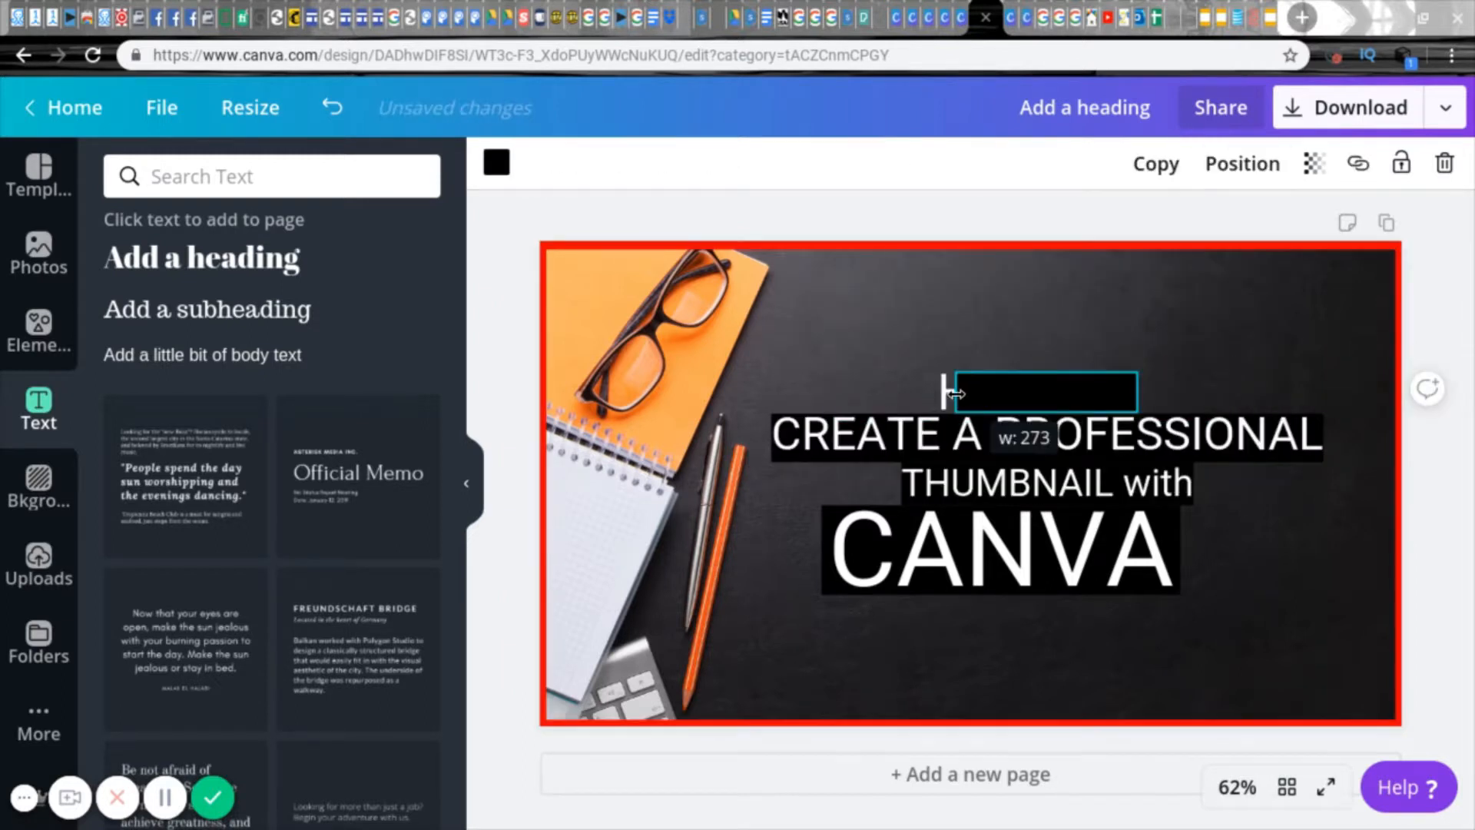
pyautogui.moveTo(1140, 391); pyautogui.dragTo(1134, 389)
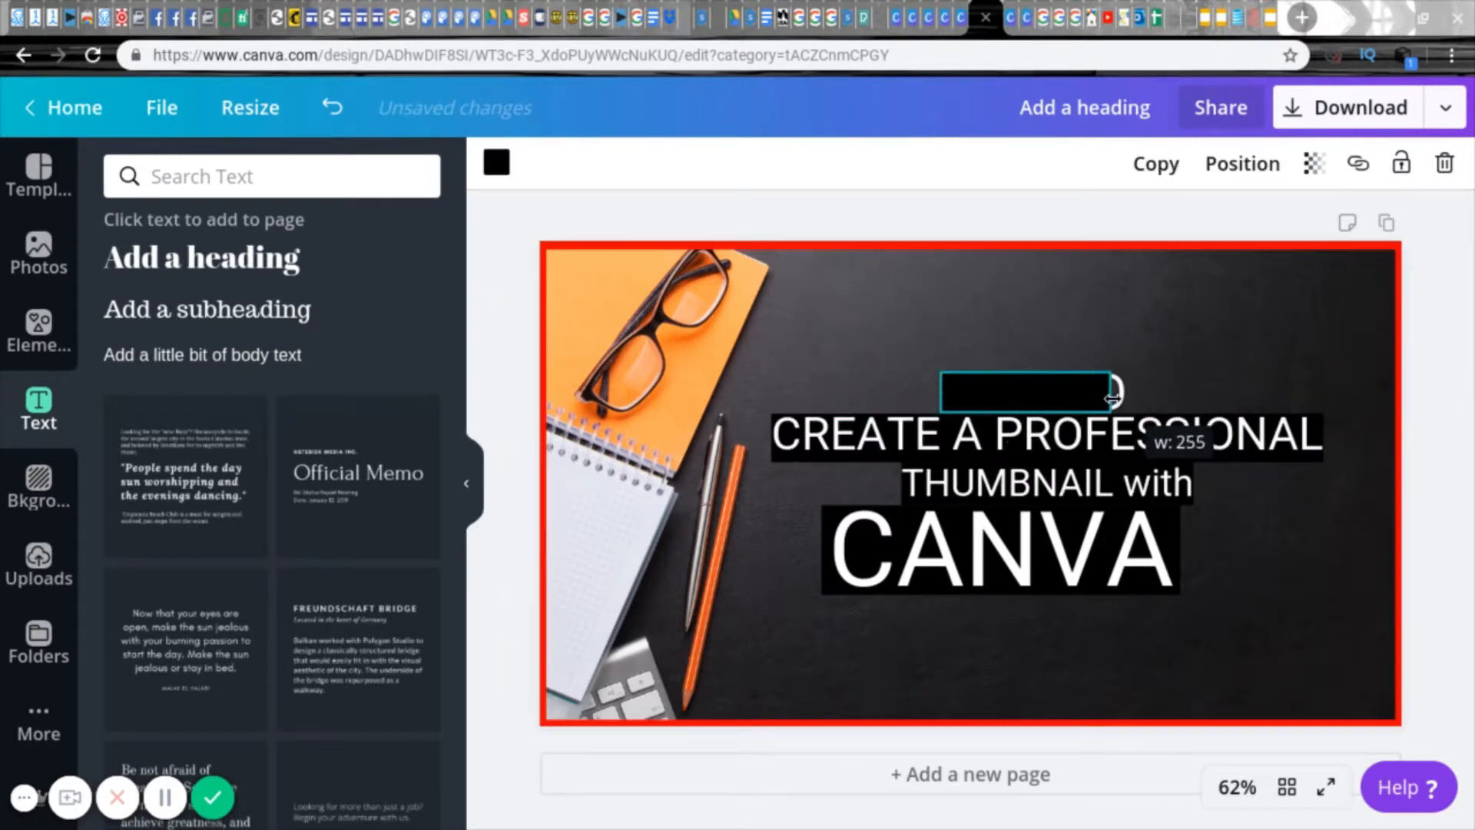
pyautogui.click(1243, 163)
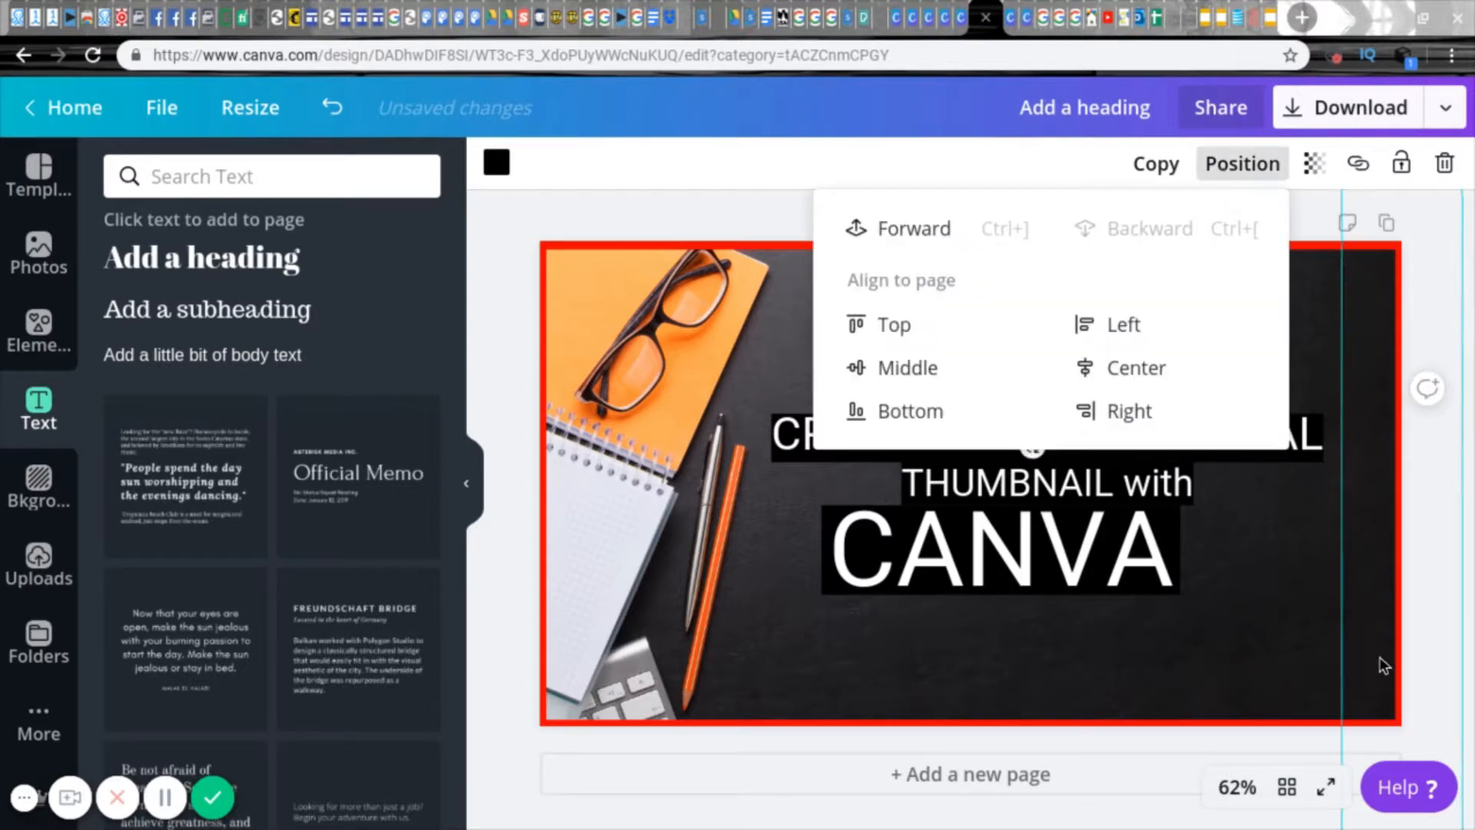
pyautogui.click(1190, 611)
# Step: Narrow the black rectangle behind "CANVA" to the width of the word and keep it behind the text
pyautogui.click(828, 530)
pyautogui.moveTo(833, 548); pyautogui.dragTo(843, 549)
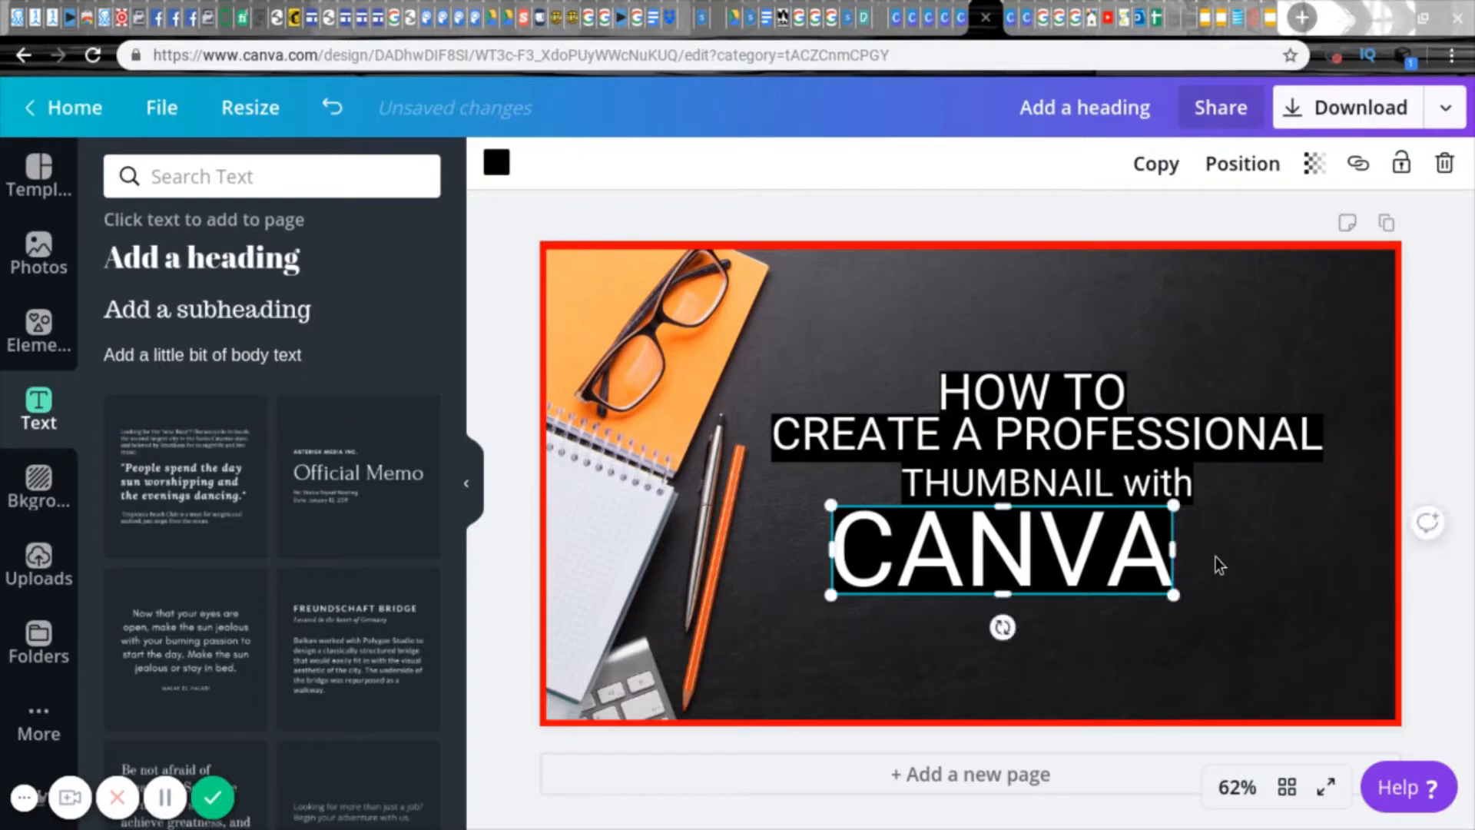
pyautogui.click(1215, 556)
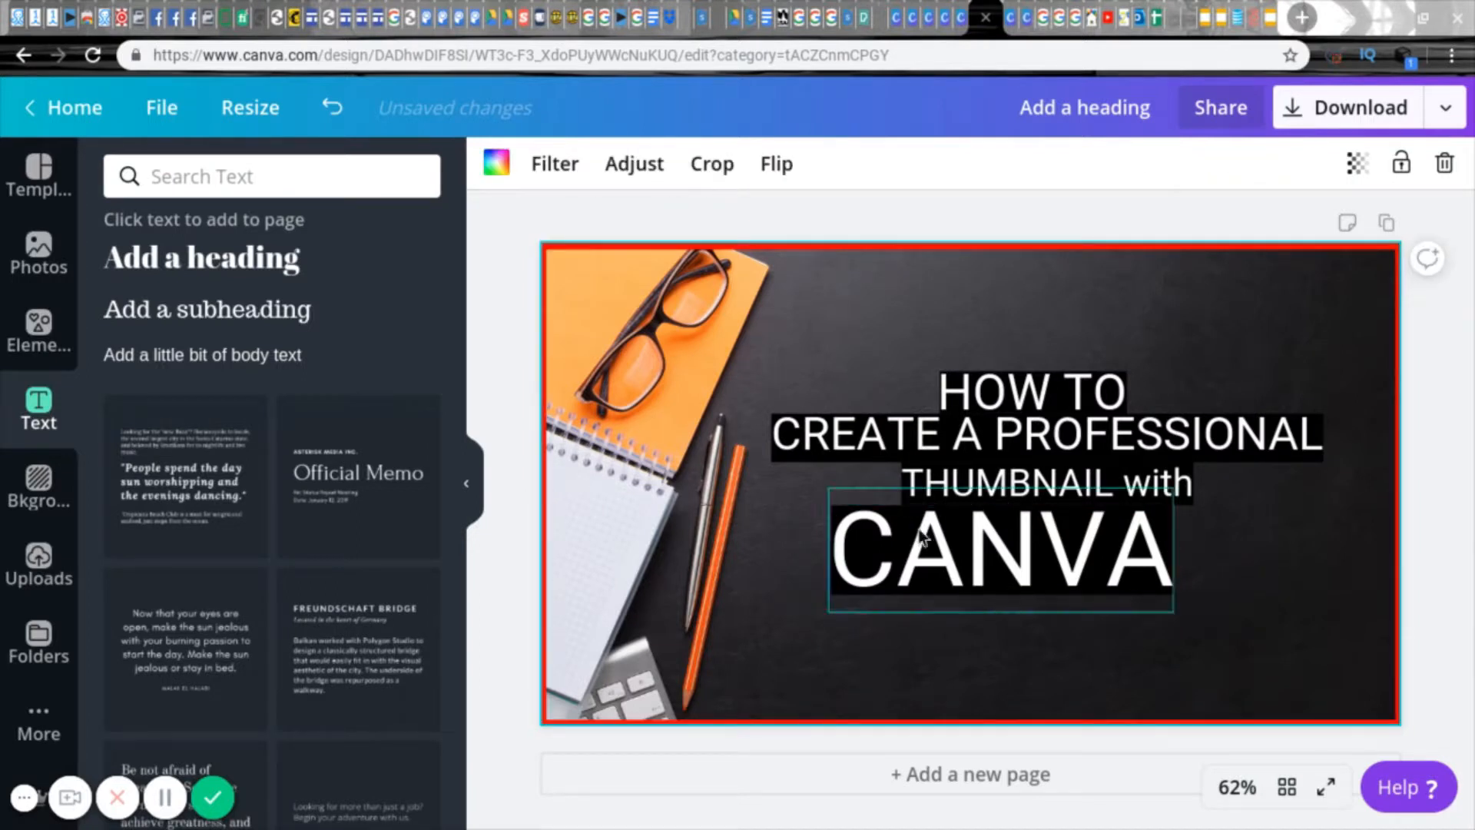
# Step: Try the Festive, Summer and Epic filters on the desk photo, varying the Festive intensity between 72 and 28
pyautogui.click(553, 163)
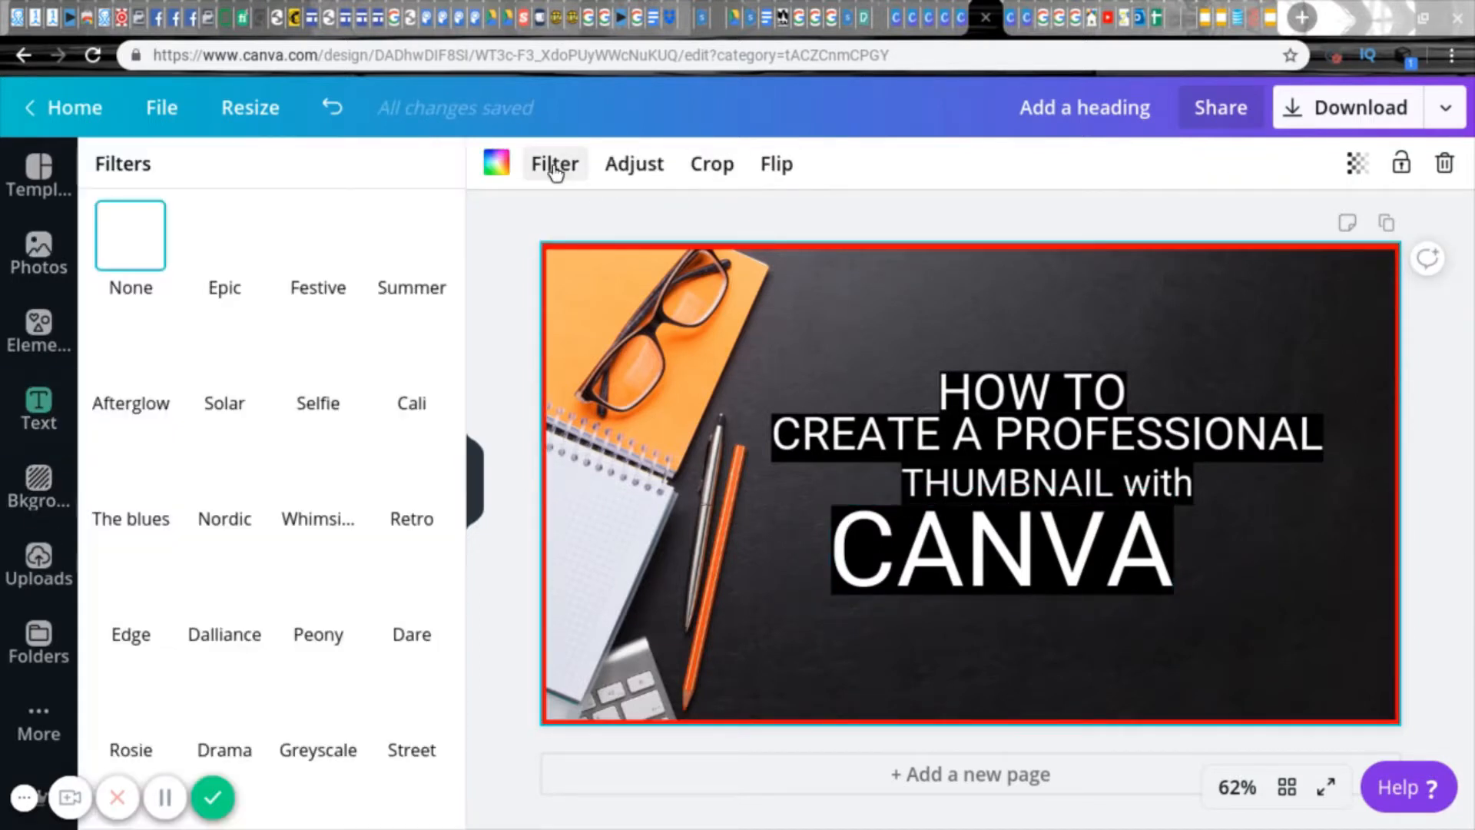
pyautogui.click(339, 252)
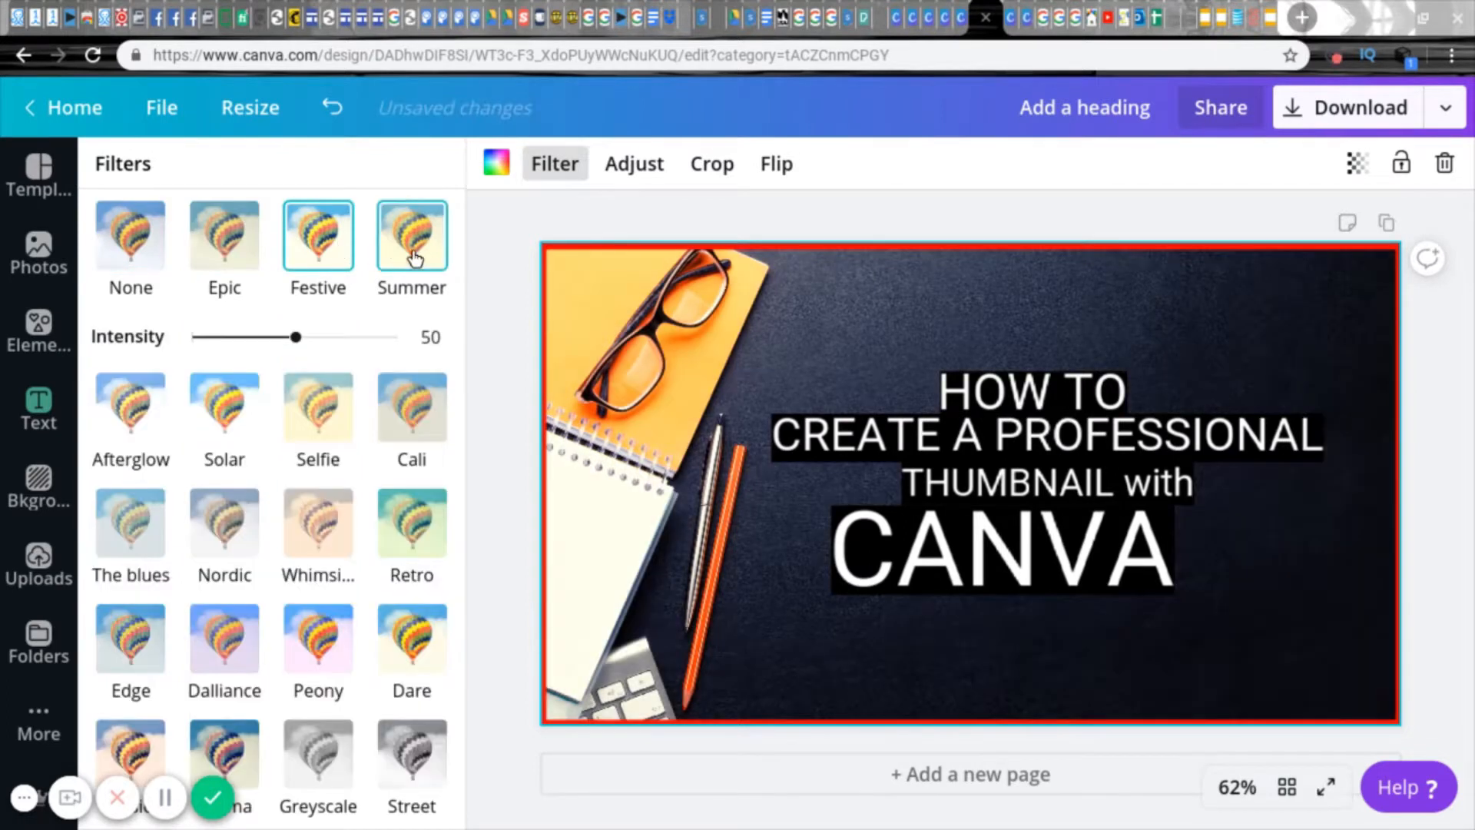
pyautogui.click(415, 256)
pyautogui.click(329, 257)
pyautogui.click(219, 246)
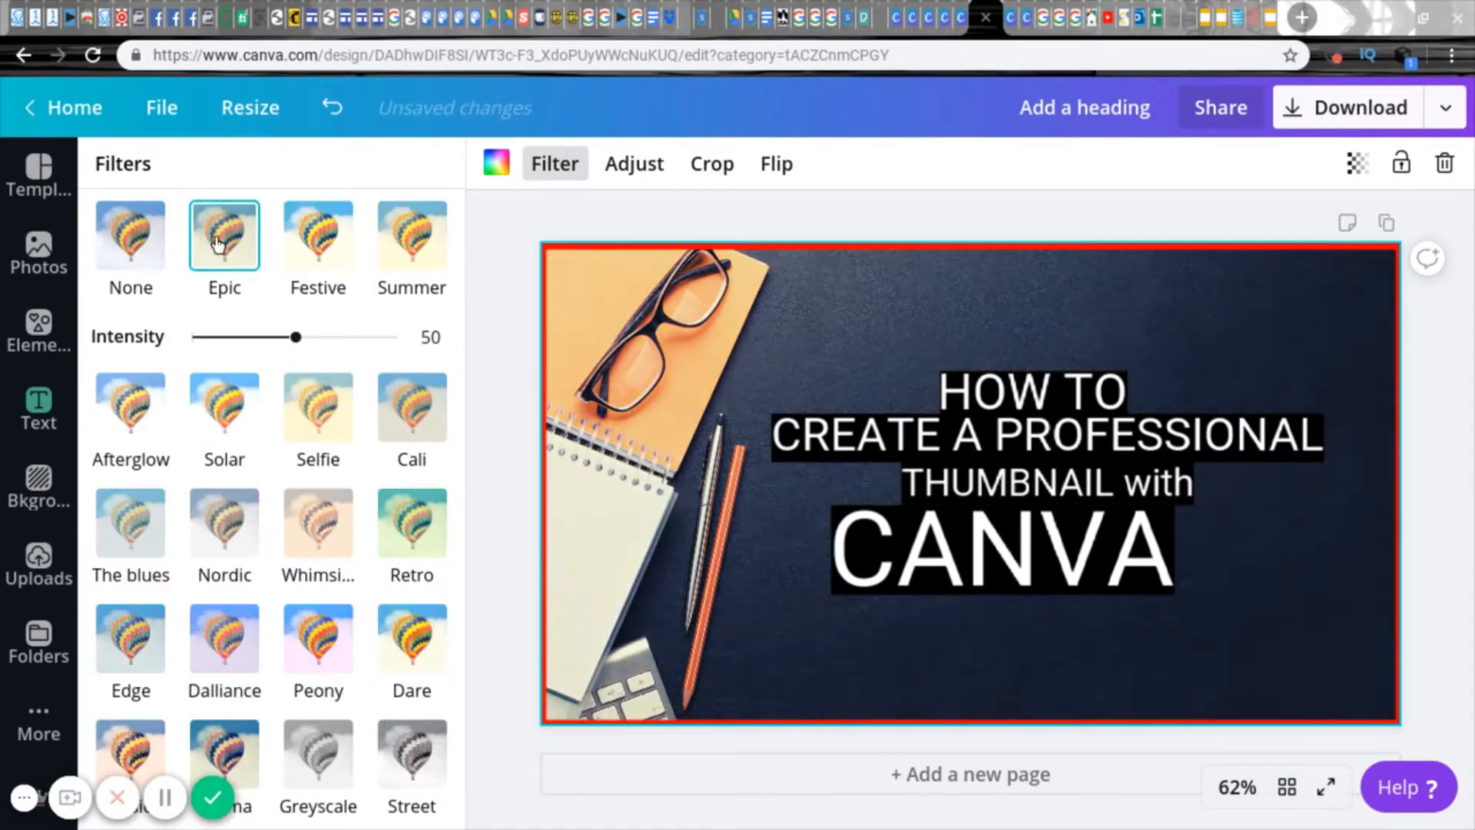
pyautogui.click(158, 283)
pyautogui.click(344, 245)
pyautogui.moveTo(297, 339); pyautogui.dragTo(343, 347)
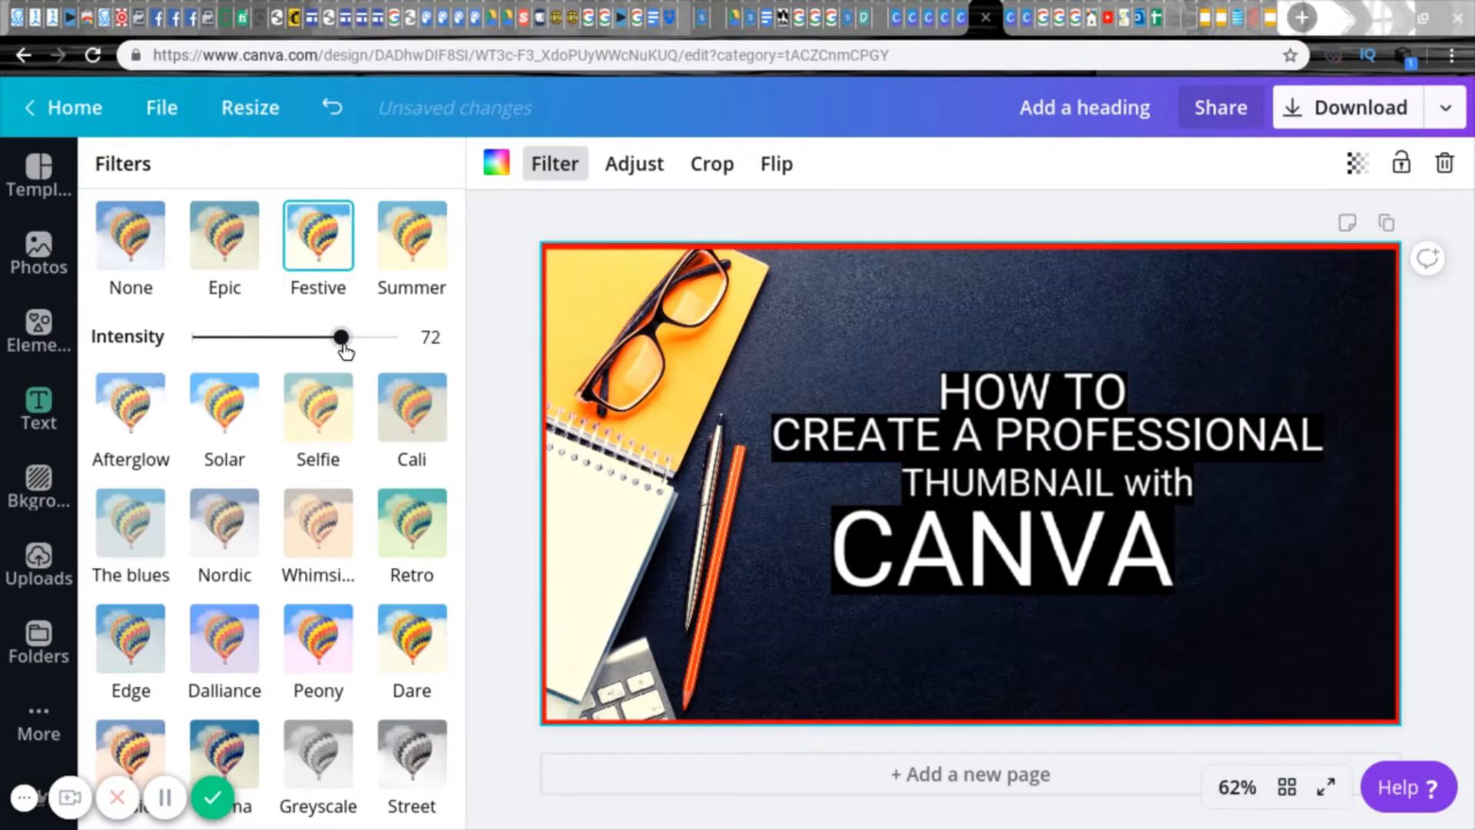
pyautogui.moveTo(235, 365); pyautogui.dragTo(296, 353)
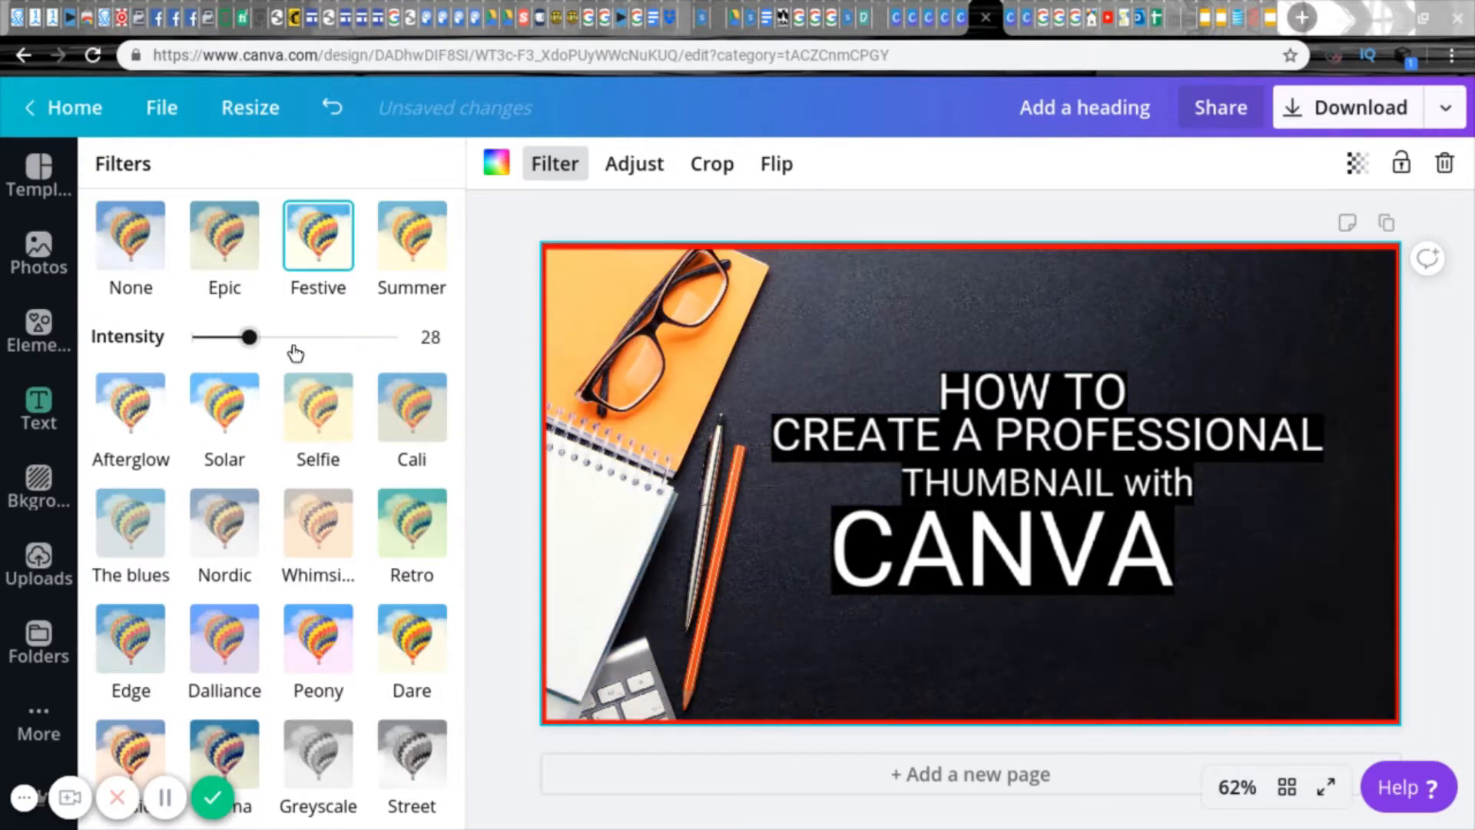
# Step: Apply the Solar filter to the desk photo and set its saturation to 100
pyautogui.click(225, 408)
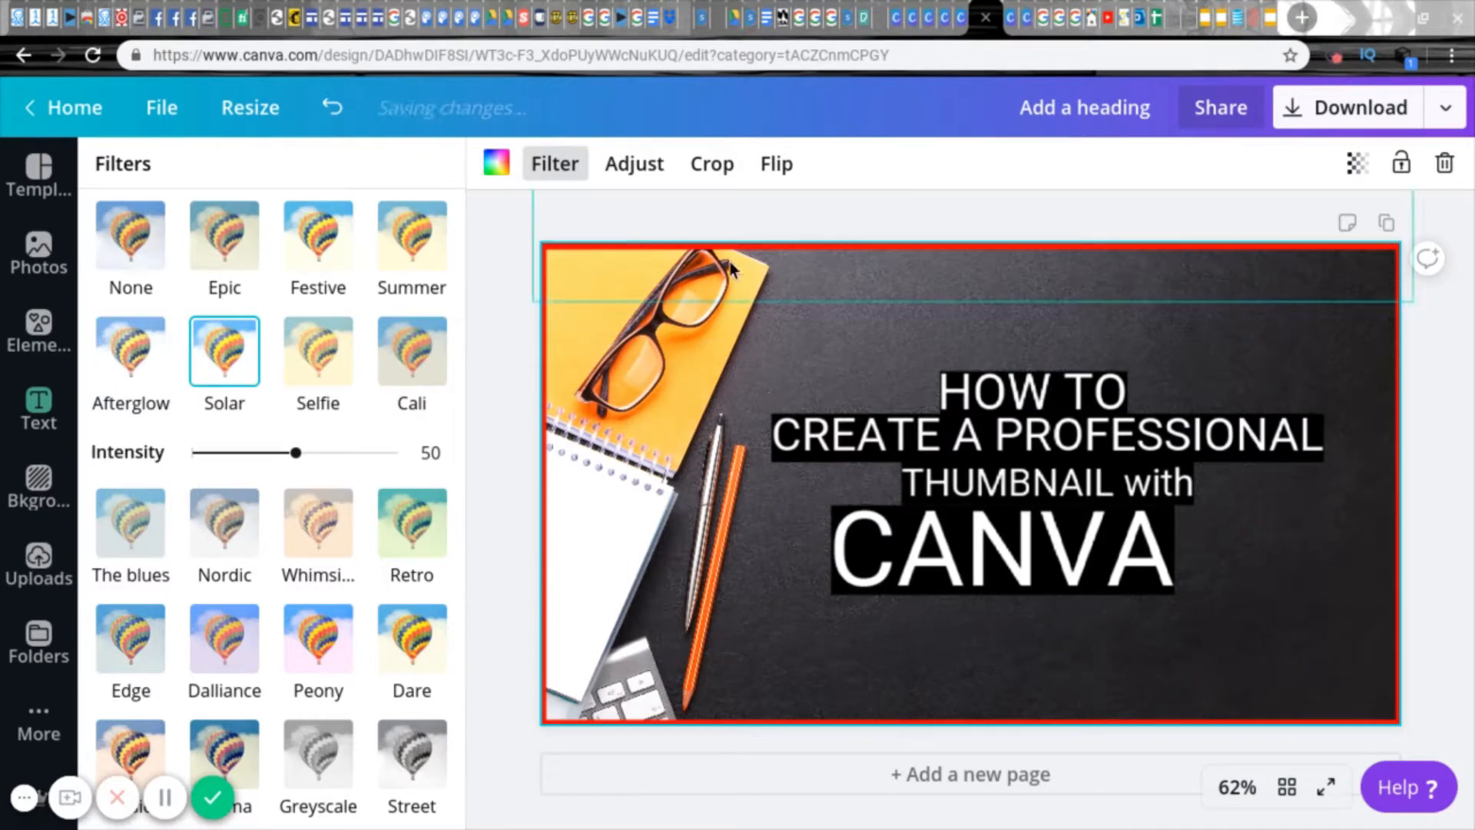
pyautogui.click(634, 163)
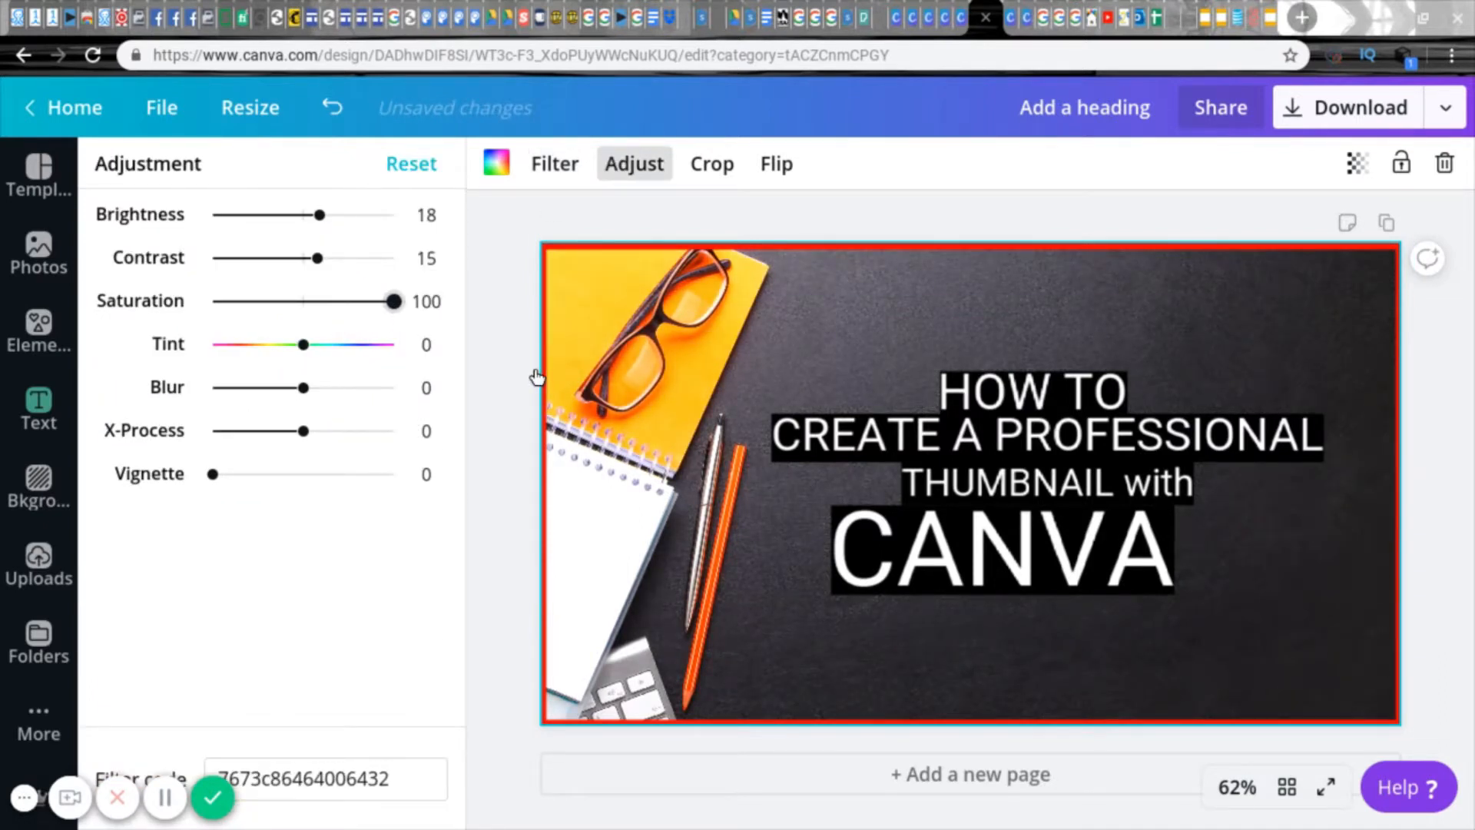
pyautogui.click(517, 292)
# Step: Change the colour of the "CANVA" text to red
pyautogui.click(927, 569)
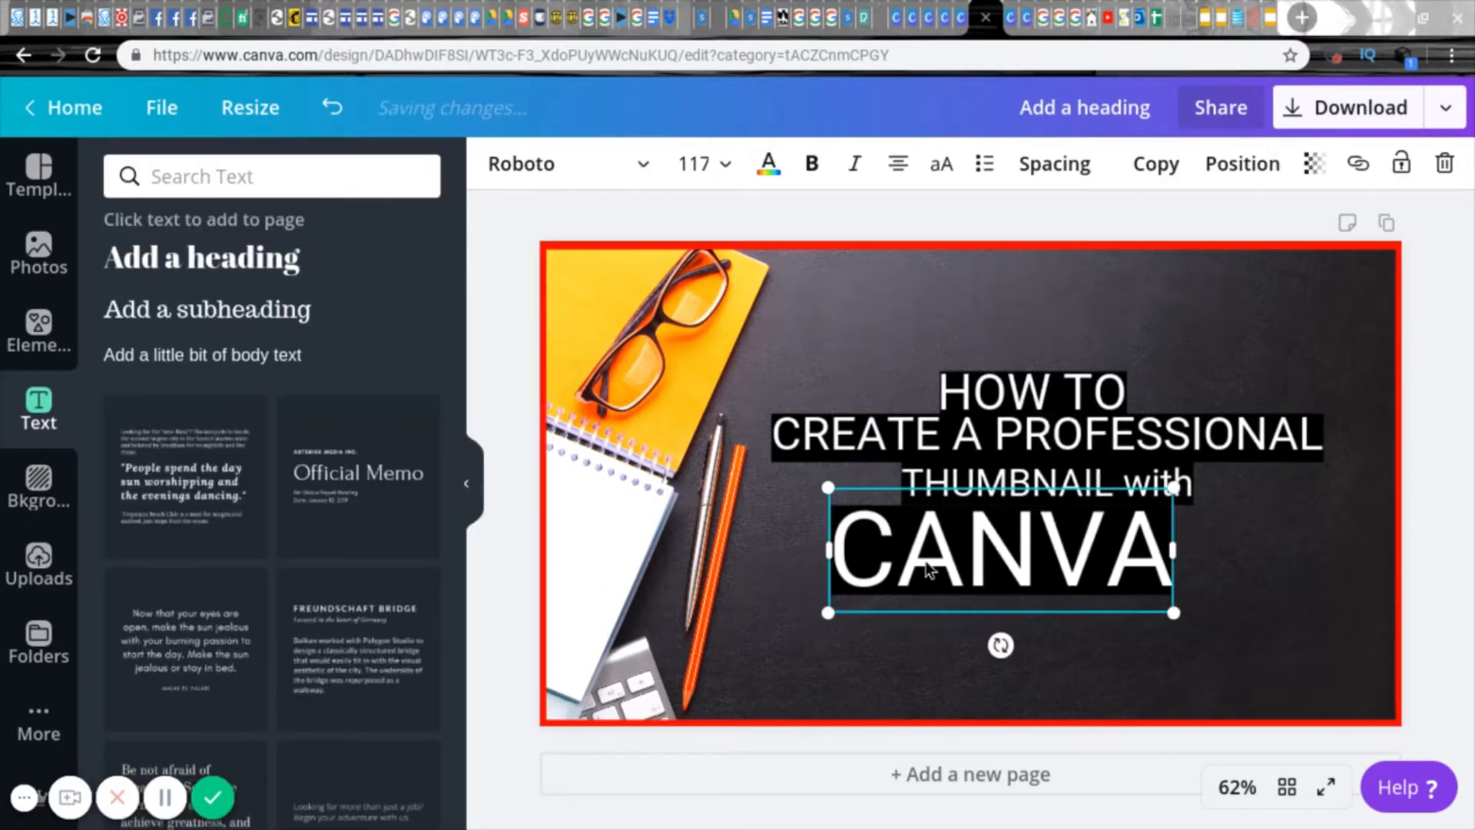
pyautogui.click(769, 177)
pyautogui.click(419, 419)
pyautogui.click(416, 353)
pyautogui.click(126, 411)
pyautogui.click(229, 242)
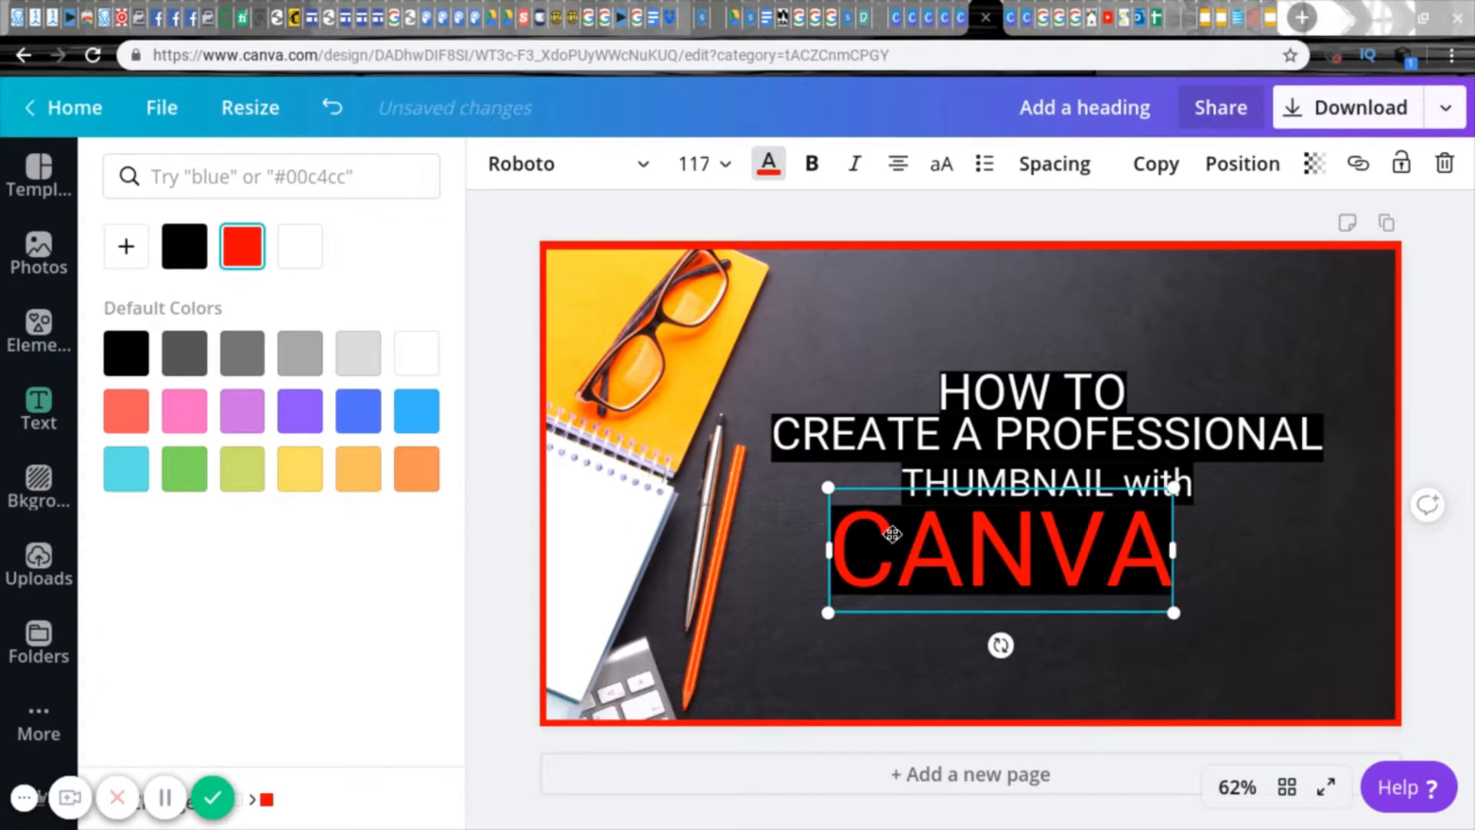
# Step: Fill the rectangle behind "CANVA" with white and arrange it behind the text
pyautogui.click(803, 529)
pyautogui.click(924, 544)
pyautogui.click(1221, 168)
pyautogui.click(1154, 229)
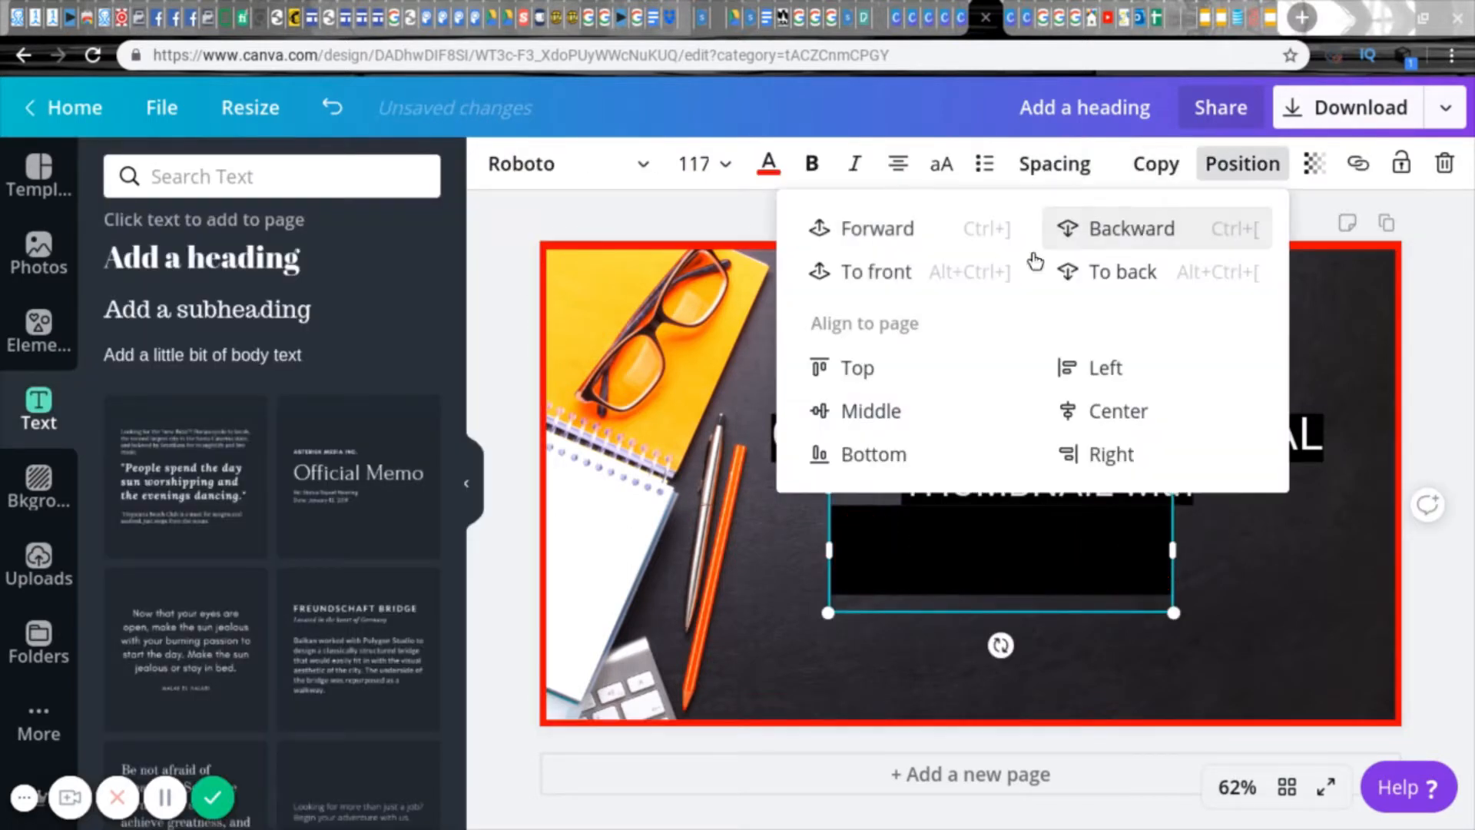
pyautogui.click(884, 554)
pyautogui.click(497, 162)
pyautogui.click(415, 354)
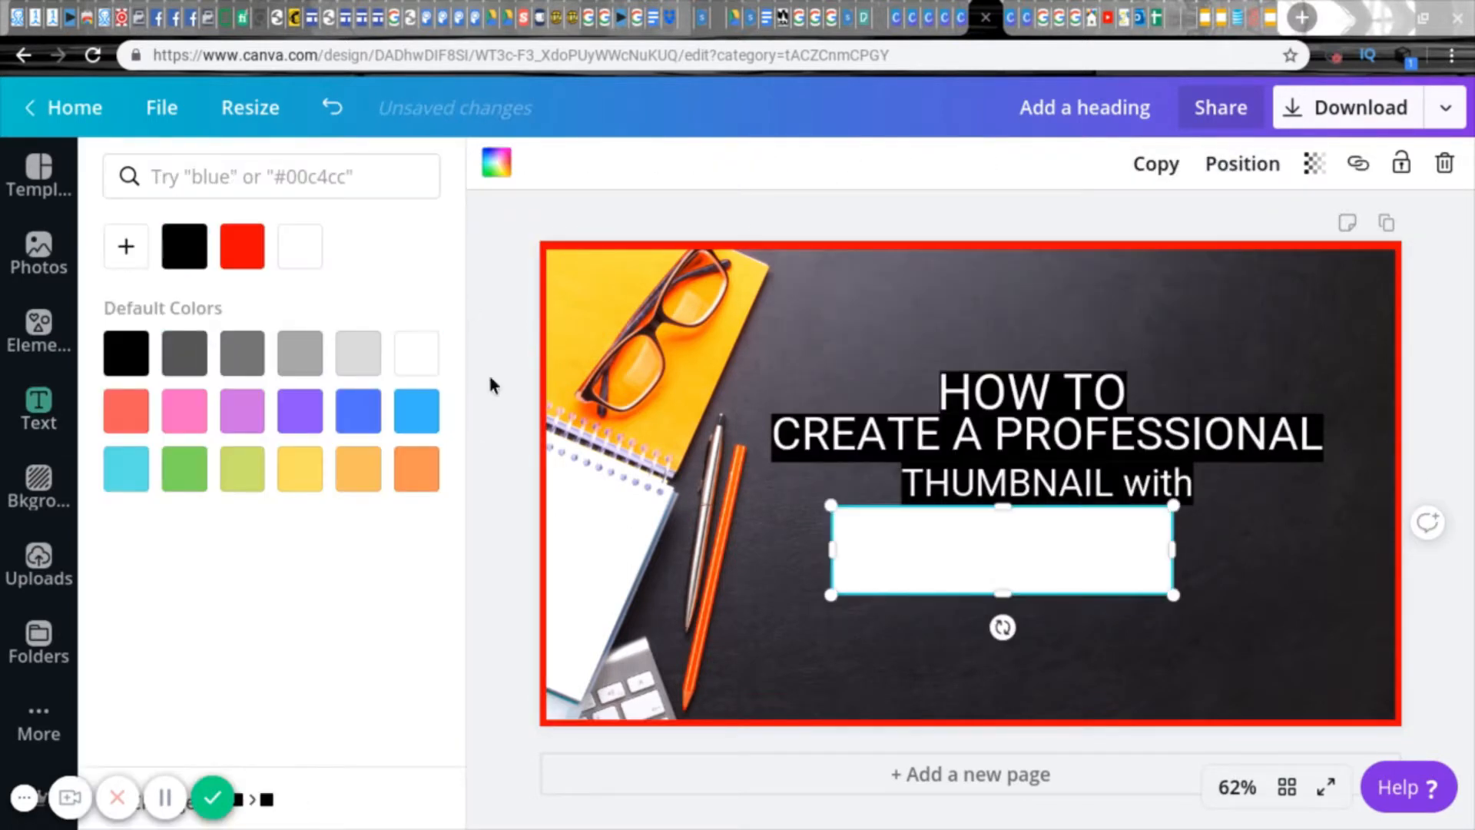
pyautogui.click(1243, 164)
pyautogui.click(1137, 227)
pyautogui.click(1107, 441)
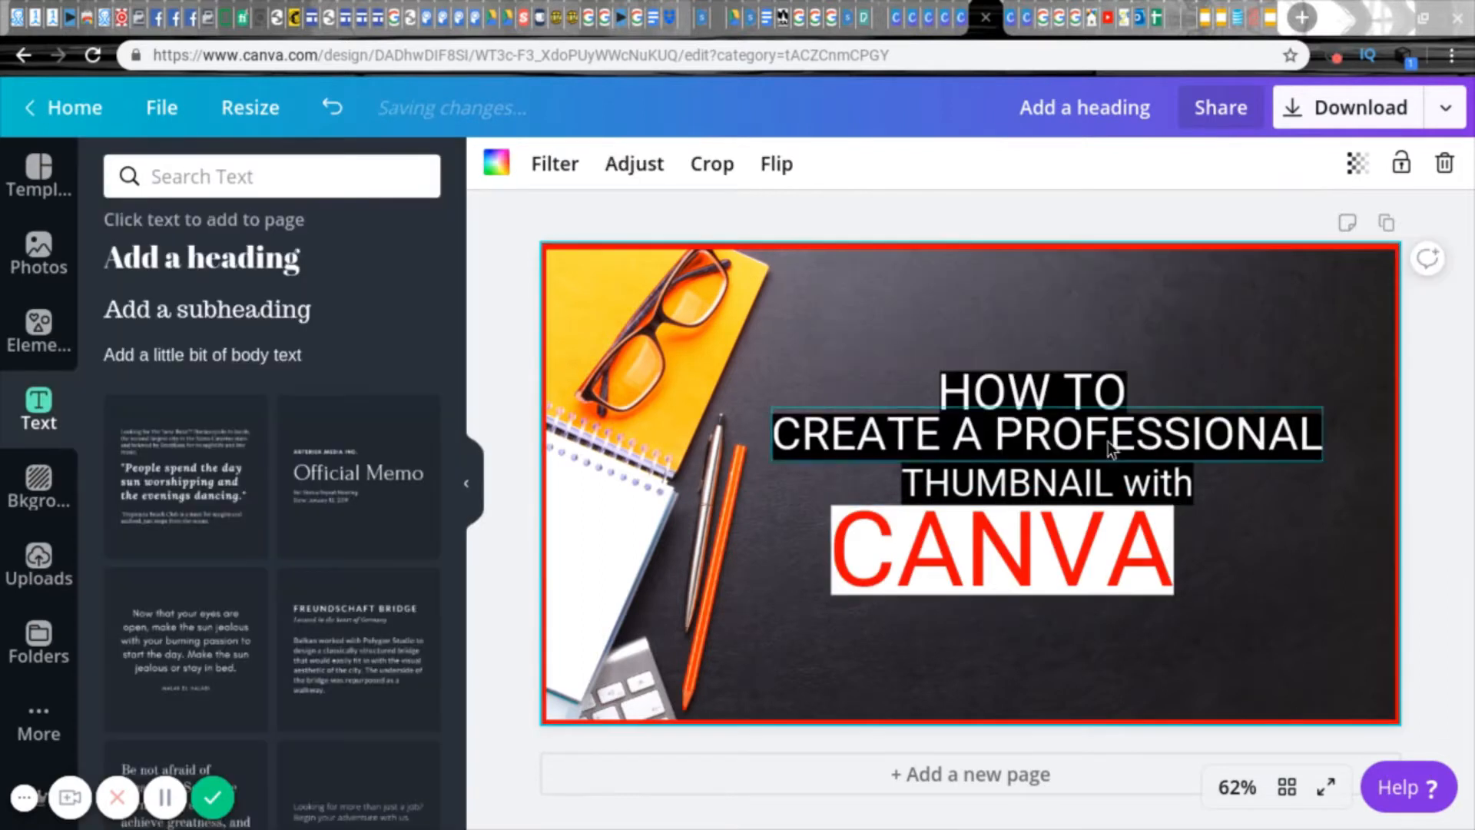
pyautogui.click(1228, 650)
# Step: Change the colour of the "CANVA" text back to white
pyautogui.click(1001, 570)
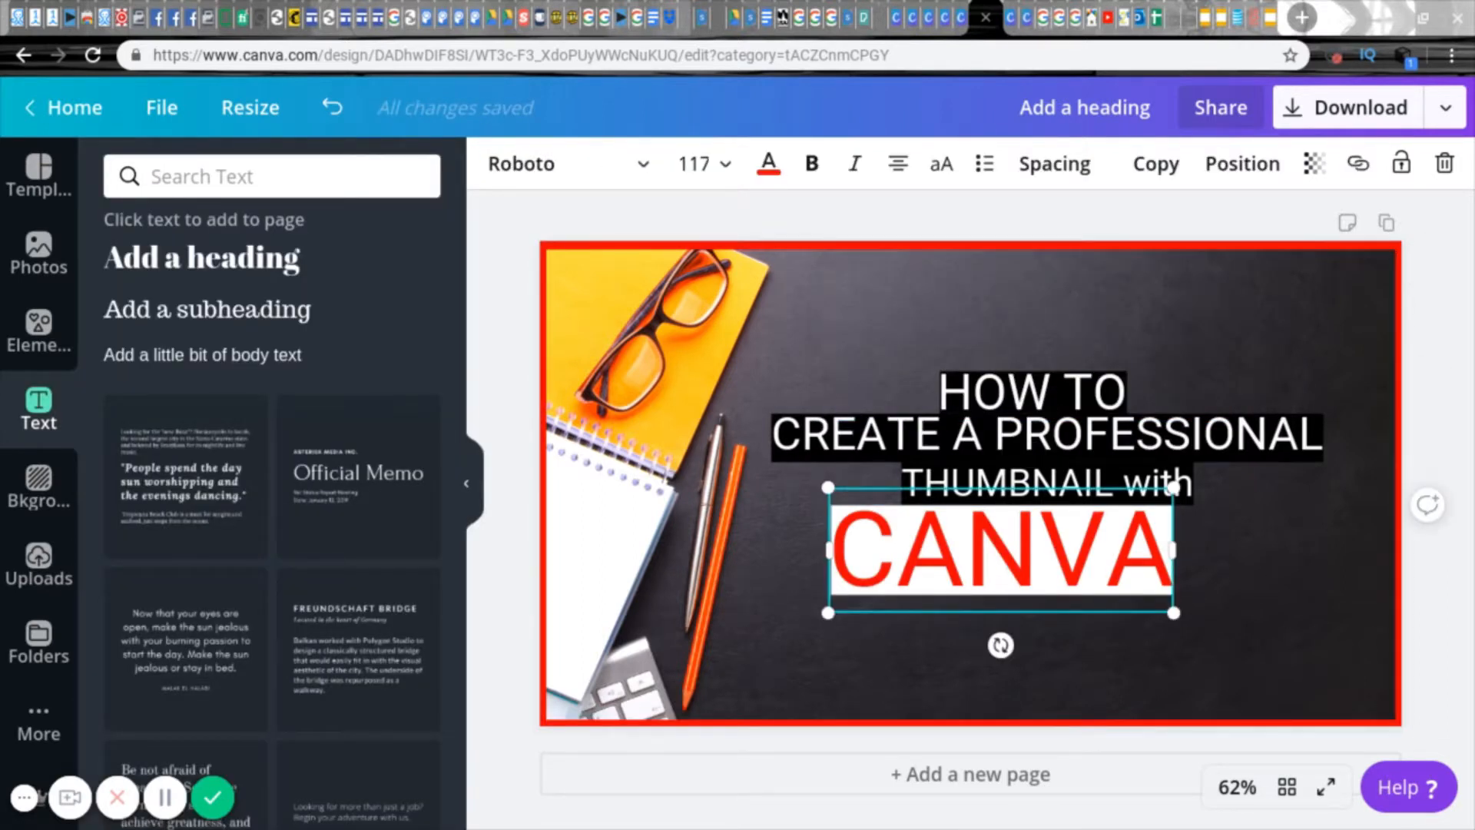
pyautogui.click(1150, 536)
pyautogui.click(782, 560)
pyautogui.click(911, 575)
pyautogui.click(769, 163)
pyautogui.click(300, 246)
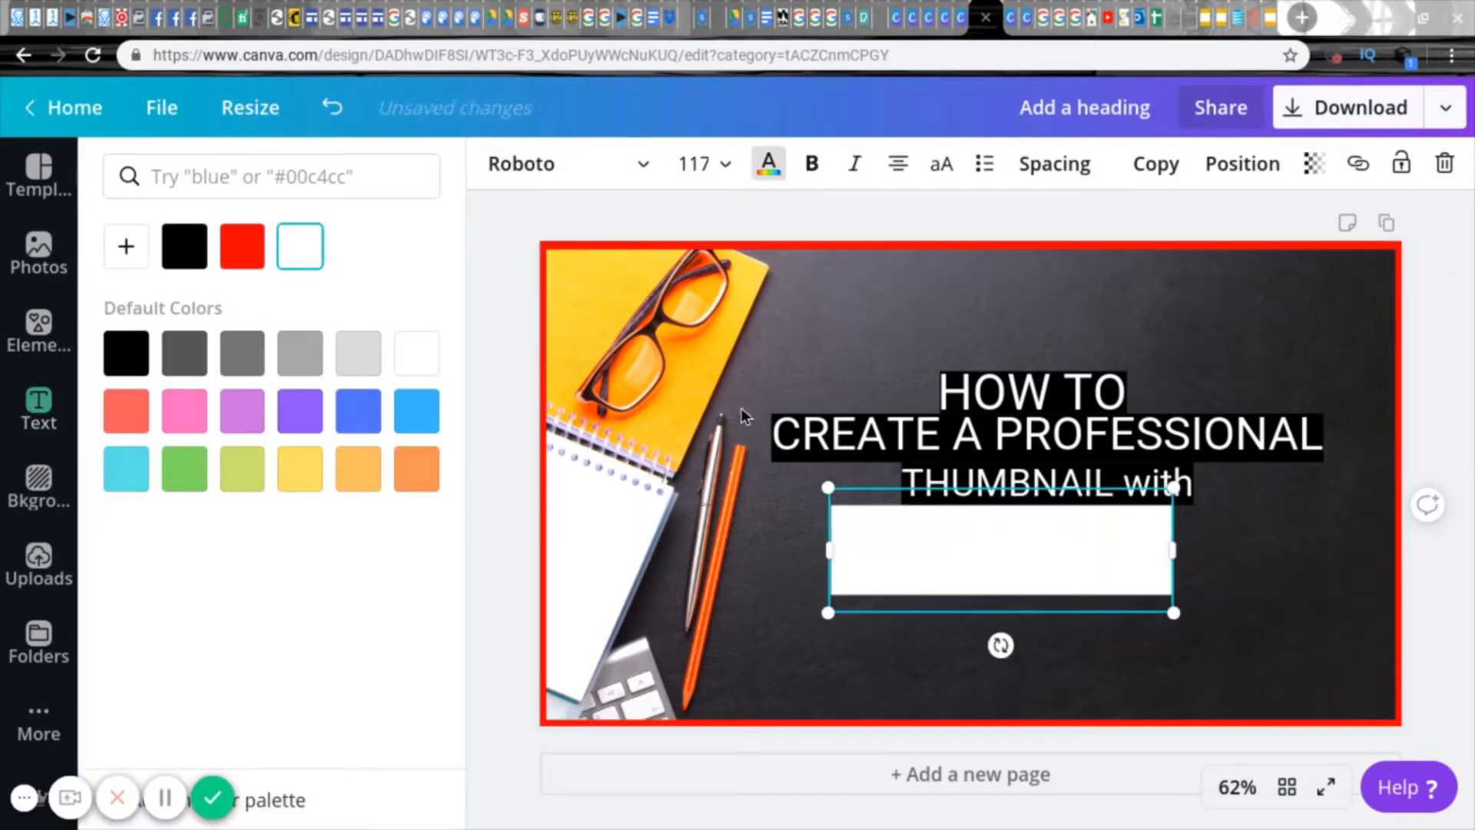
# Step: Fill the "CANVA" rectangle with black again and send it backward behind the text
pyautogui.click(1242, 163)
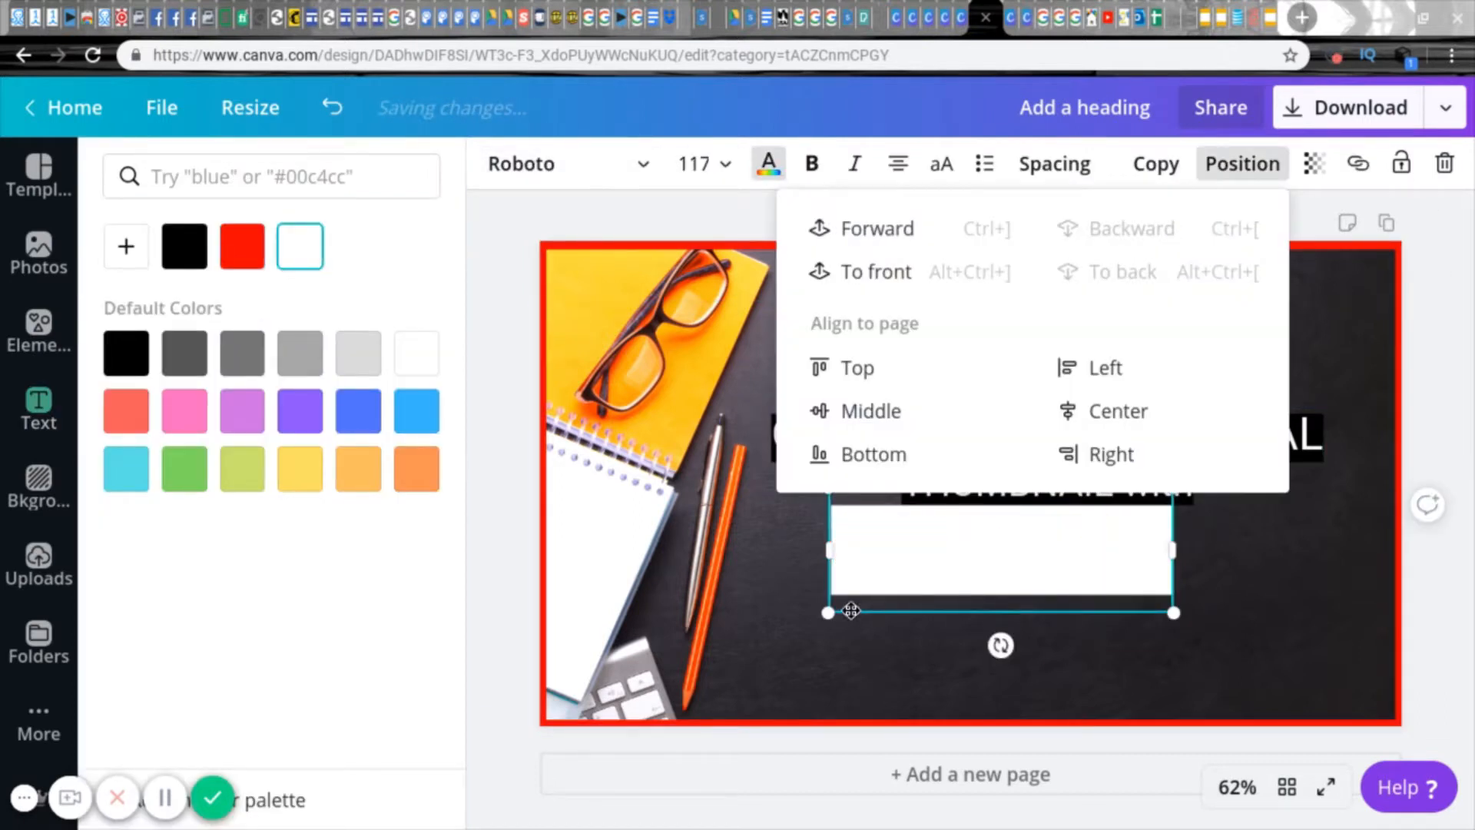
pyautogui.click(850, 610)
pyautogui.click(865, 582)
pyautogui.click(498, 162)
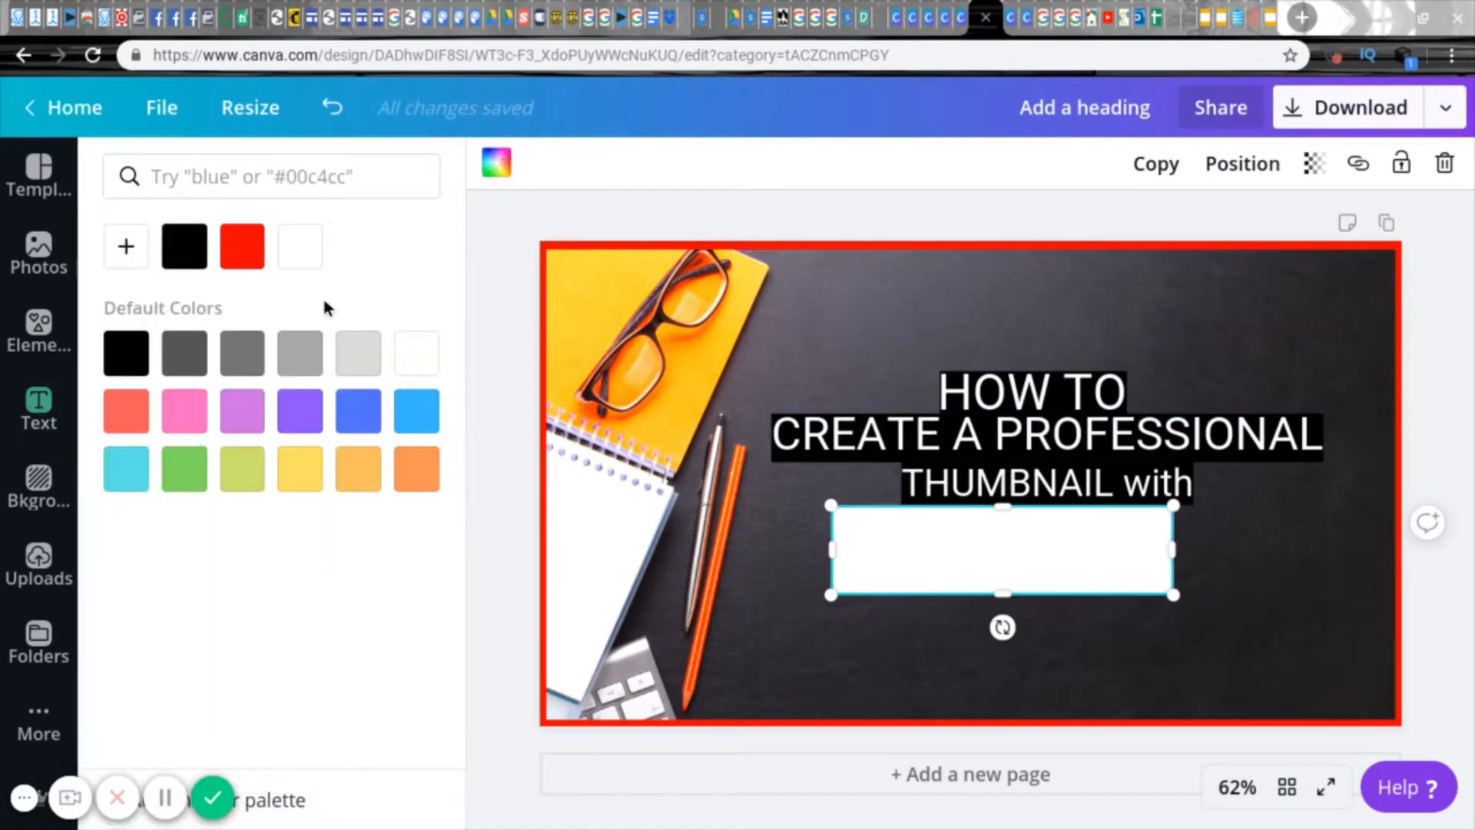
pyautogui.click(184, 248)
pyautogui.click(765, 503)
pyautogui.click(907, 542)
pyautogui.click(1242, 164)
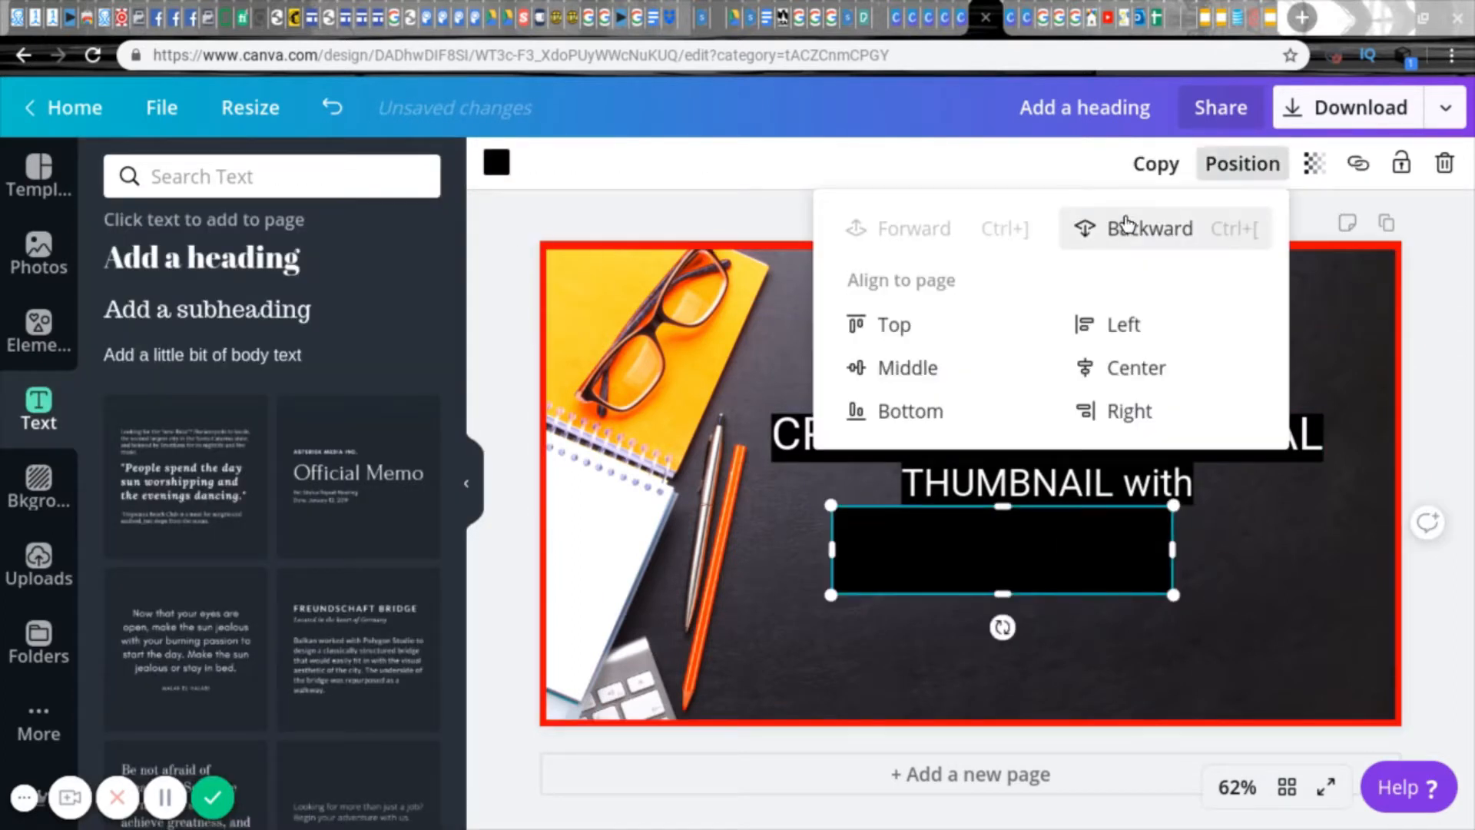
pyautogui.click(1120, 228)
pyautogui.click(1312, 575)
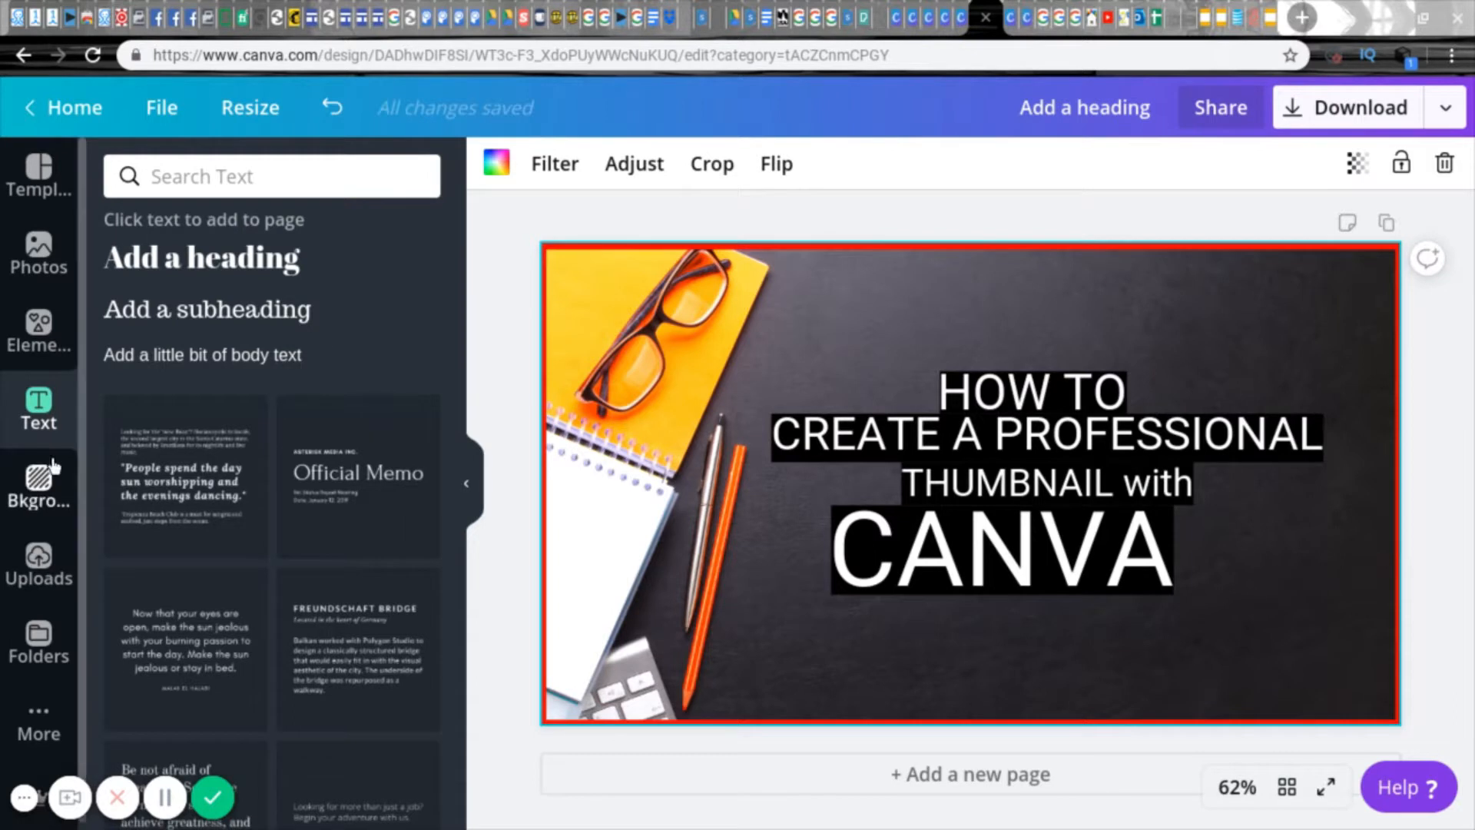
# Step: Search the elements for "arrows", limit the results to free ones and browse them
pyautogui.click(38, 327)
pyautogui.click(296, 195)
pyautogui.write('a')
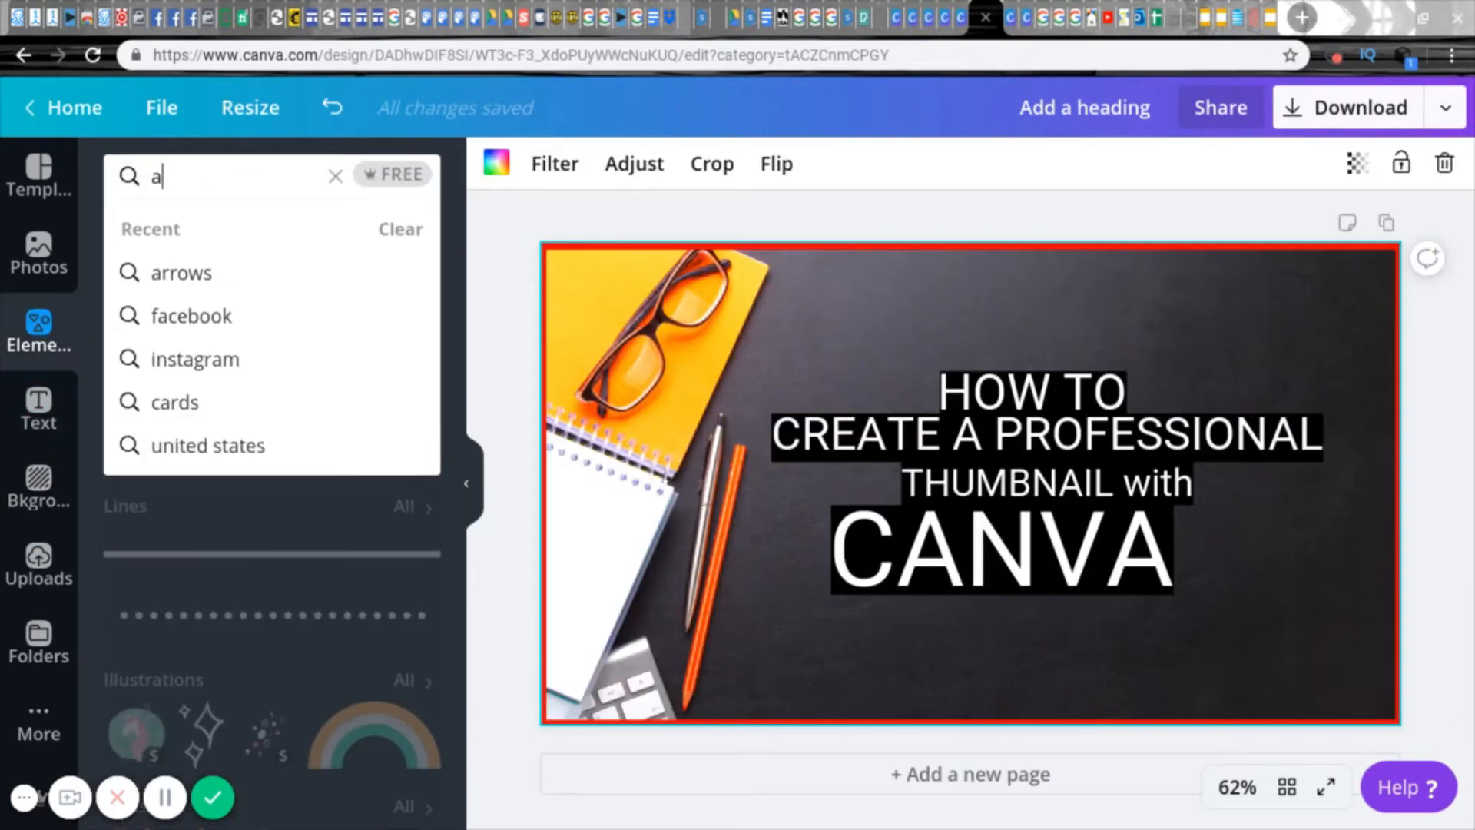
pyautogui.write('rrows')
pyautogui.press('Return')
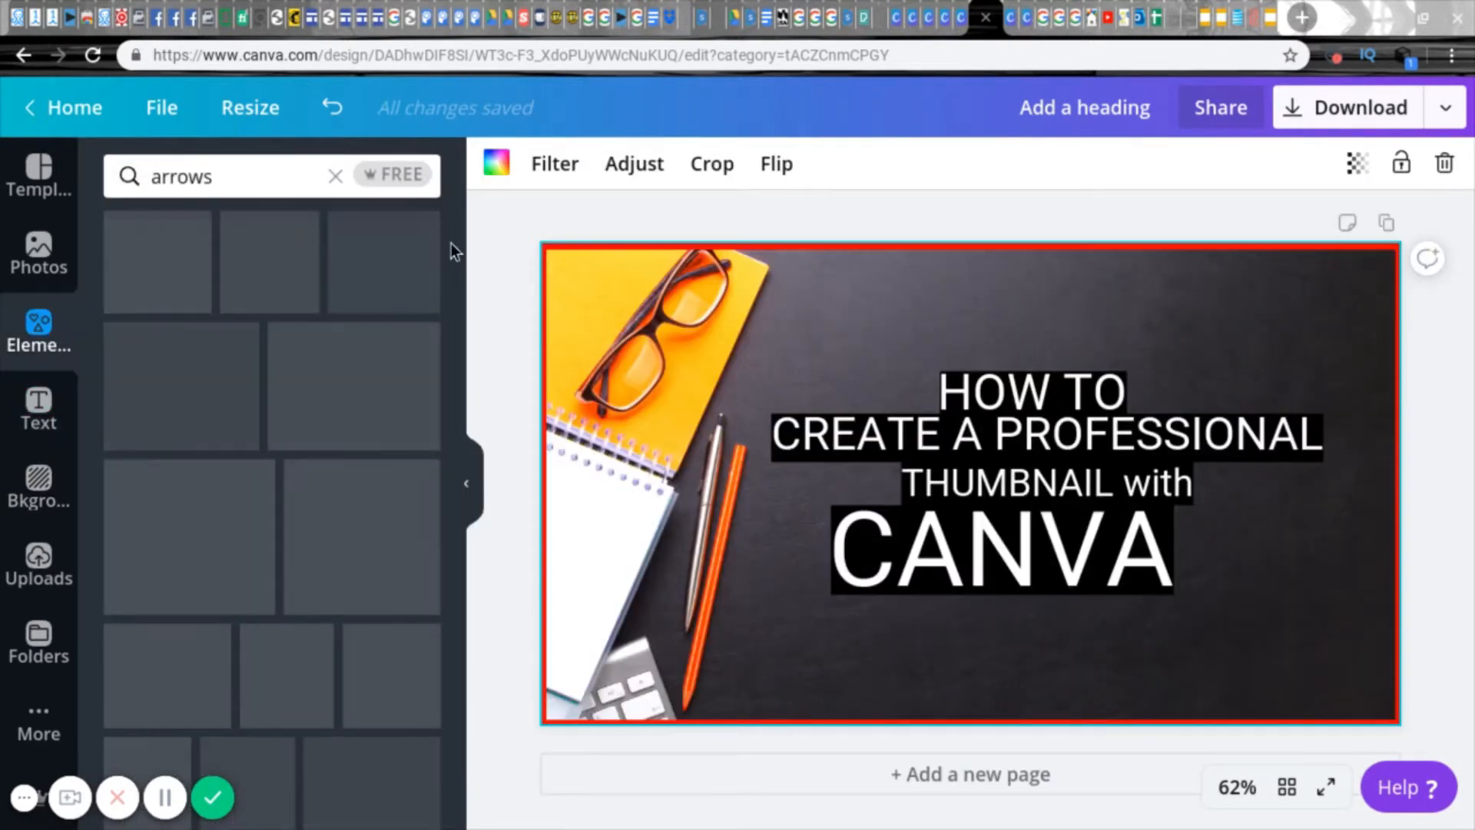
pyautogui.moveTo(460, 208); pyautogui.dragTo(391, 135)
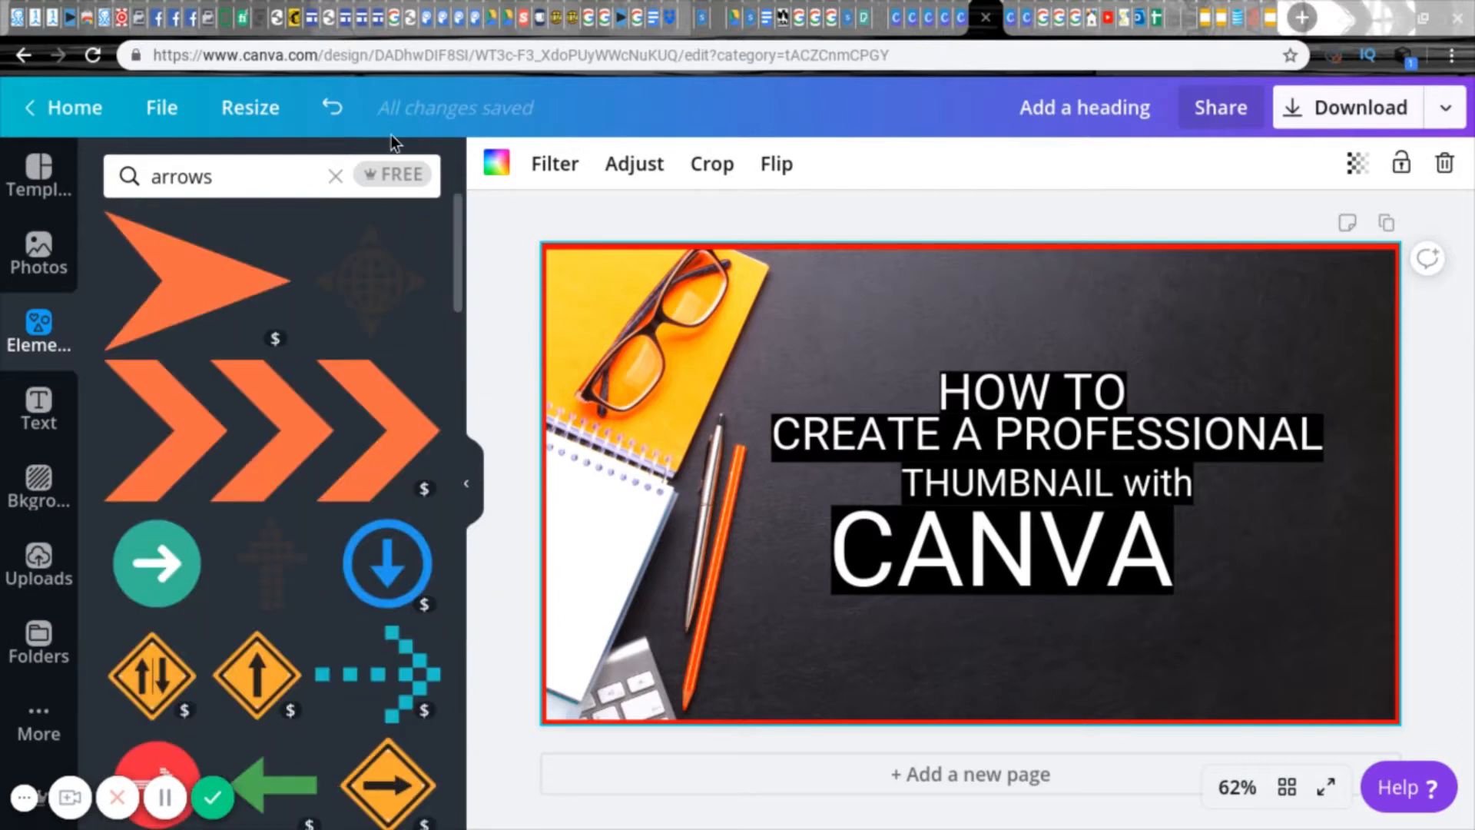
pyautogui.click(392, 176)
pyautogui.moveTo(458, 225); pyautogui.dragTo(461, 577)
pyautogui.moveTo(460, 628); pyautogui.dragTo(458, 296)
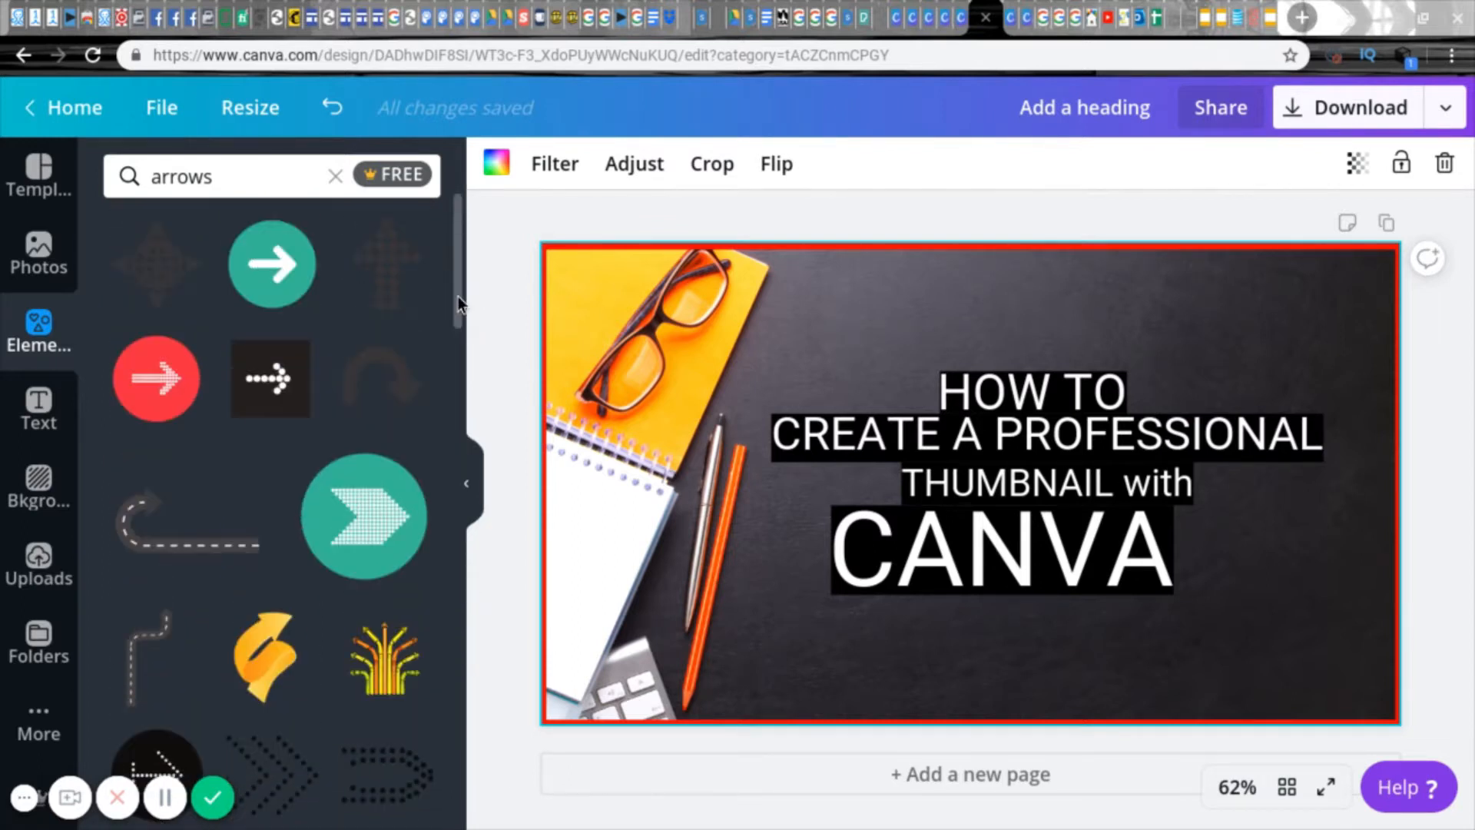
# Step: Insert the teal circle with a white arrow, resize it beside "CANVA" and rotate it to point up-left toward the title
pyautogui.click(274, 278)
pyautogui.moveTo(775, 676); pyautogui.dragTo(916, 539)
pyautogui.moveTo(1040, 571); pyautogui.dragTo(1170, 550)
pyautogui.moveTo(1001, 408); pyautogui.dragTo(1260, 529)
pyautogui.moveTo(1100, 621); pyautogui.dragTo(1126, 651)
pyautogui.moveTo(1405, 679); pyautogui.dragTo(1318, 525)
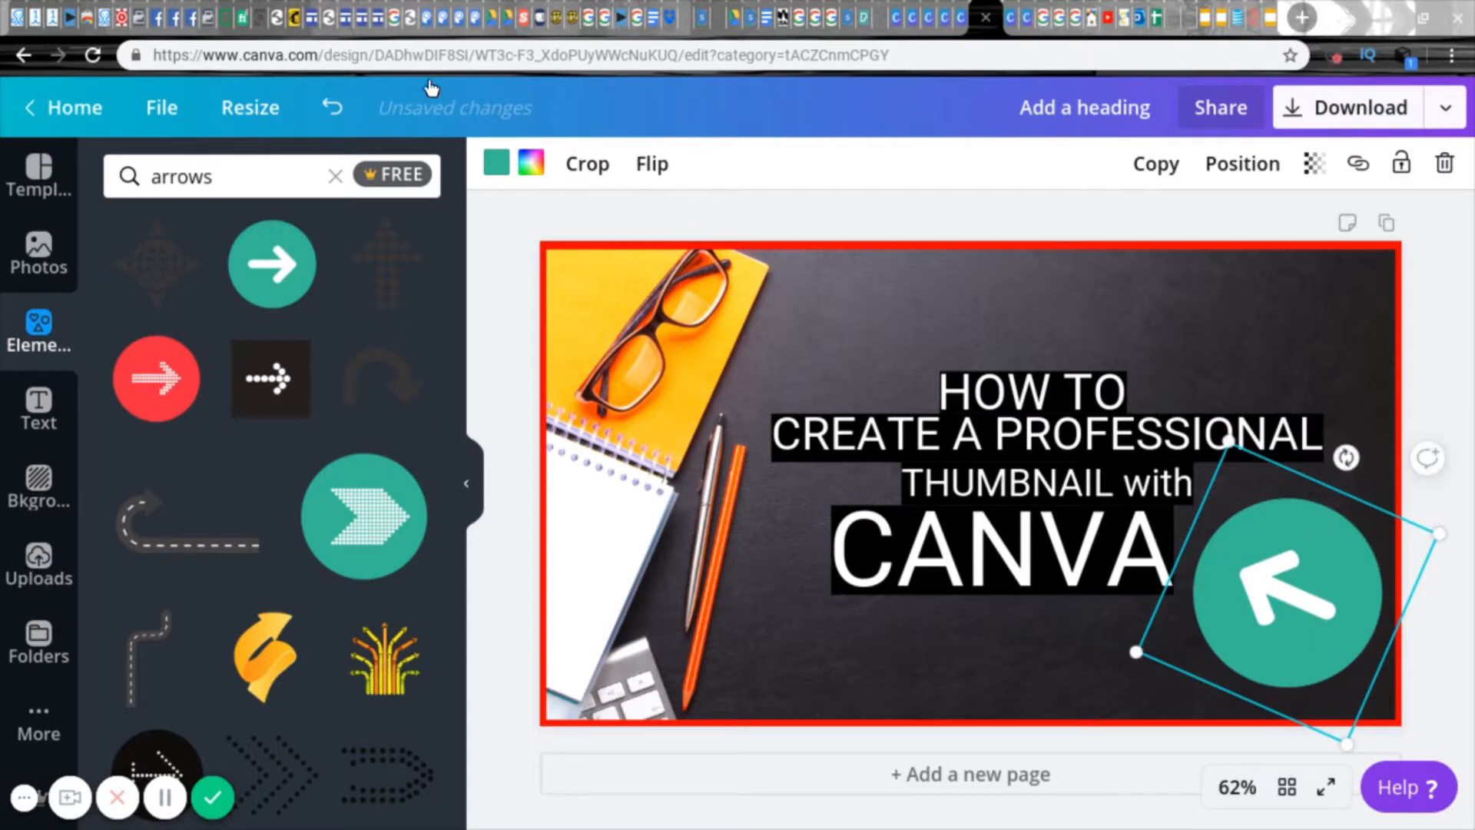
# Step: Recolour the arrow graphic with a white circle and red arrow, and move it slightly lower in the thumbnail's corner
pyautogui.click(497, 163)
pyautogui.click(375, 255)
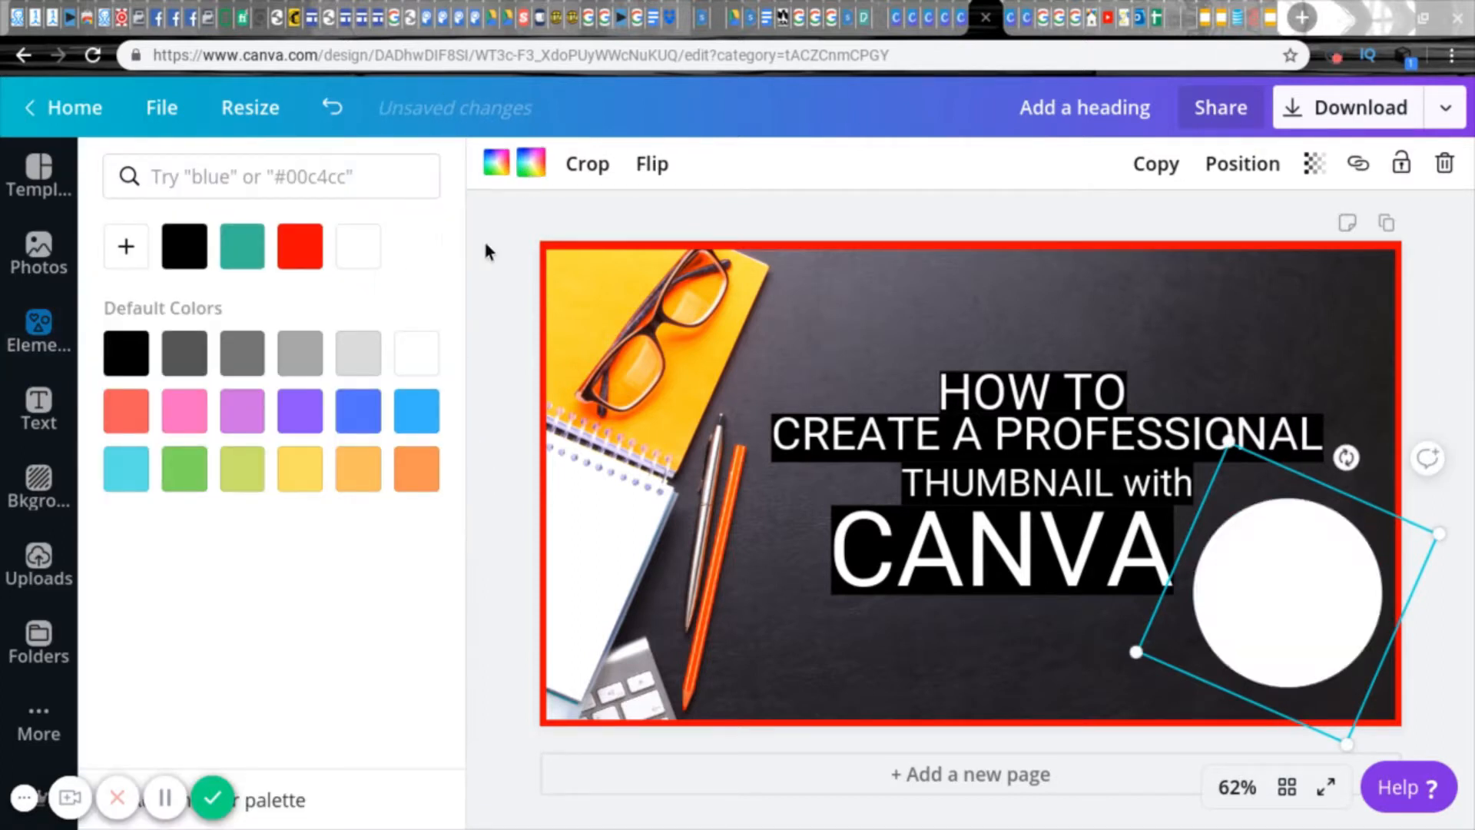
pyautogui.click(307, 253)
pyautogui.click(520, 302)
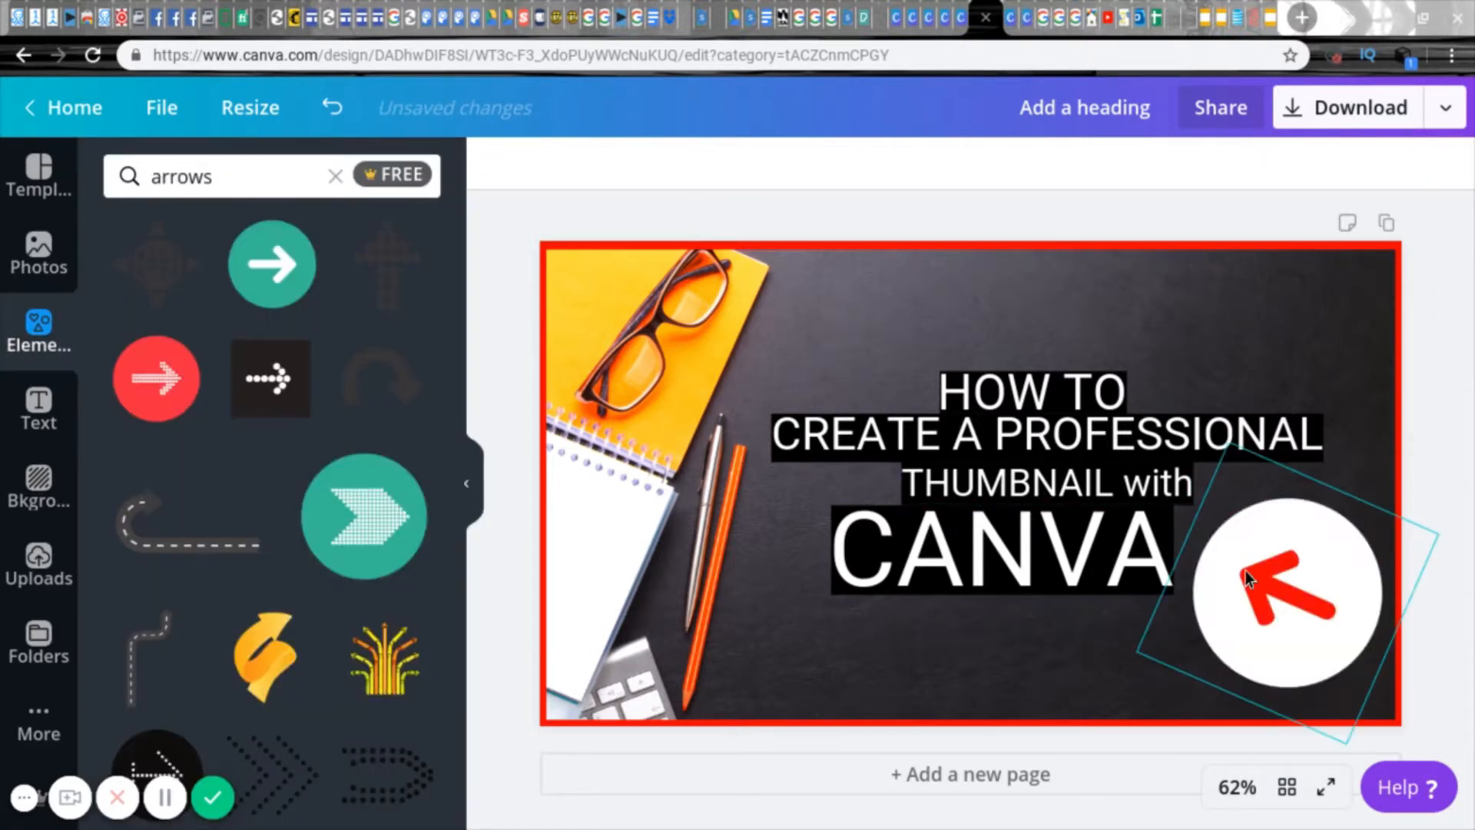
pyautogui.moveTo(1289, 568); pyautogui.dragTo(1285, 580)
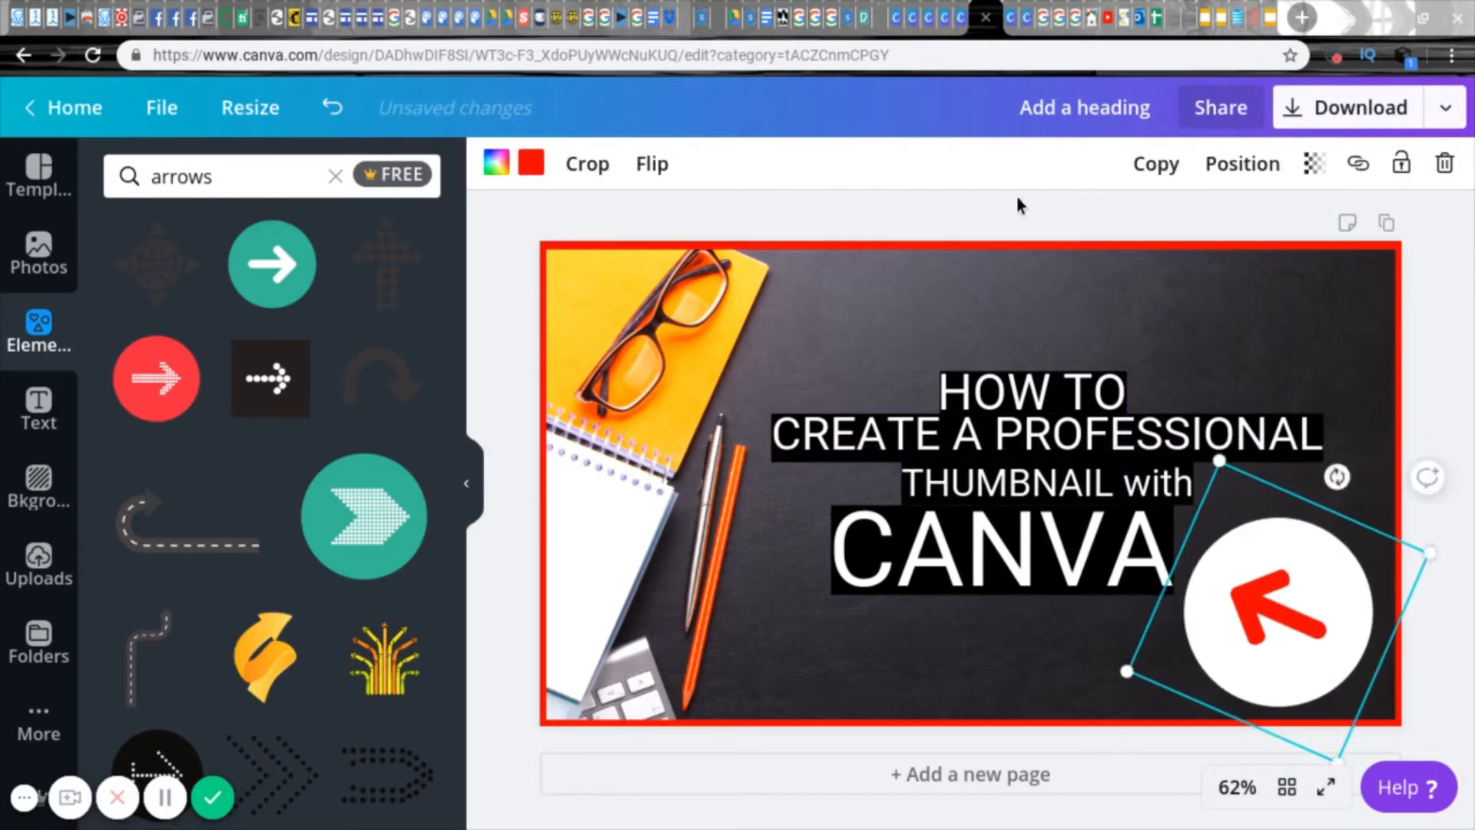
pyautogui.click(1005, 212)
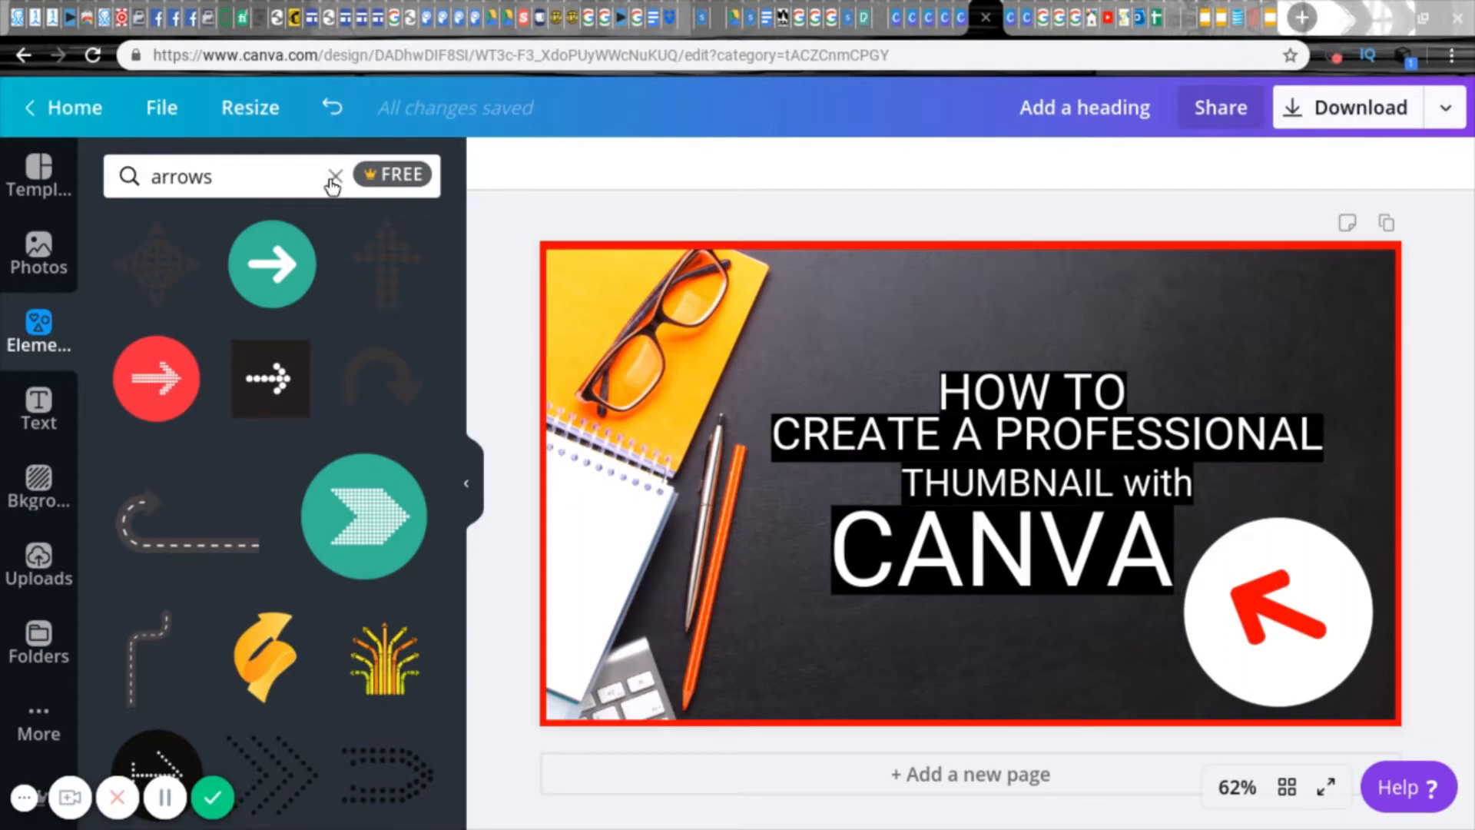
# Step: Replace the elements search with "youtube" to find free YouTube graphics
pyautogui.click(333, 180)
pyautogui.write('yourtu')
pyautogui.press('BackSpace')
pyautogui.press('BackSpace')
pyautogui.press('BackSpace')
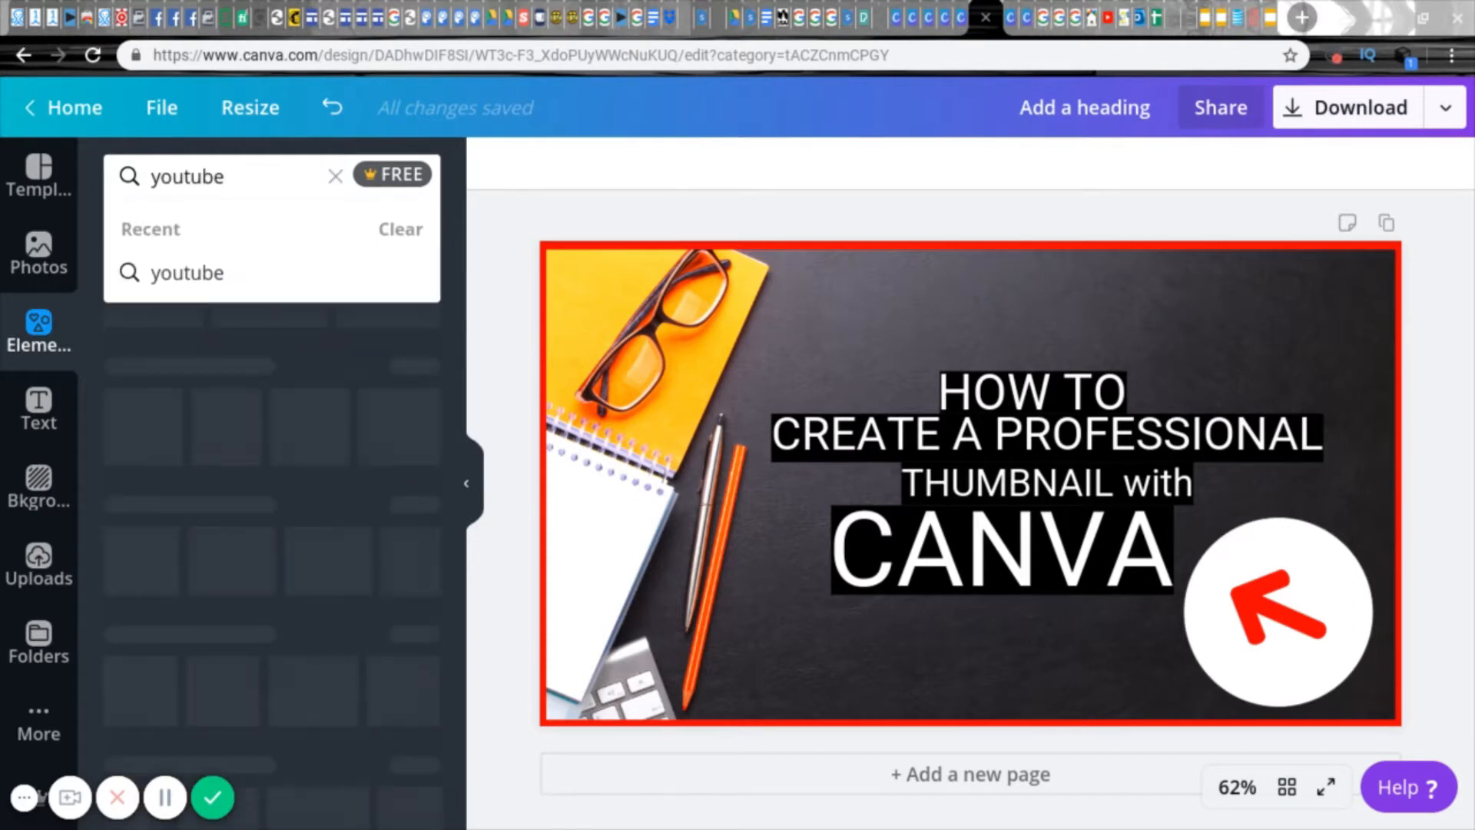
pyautogui.press('Return')
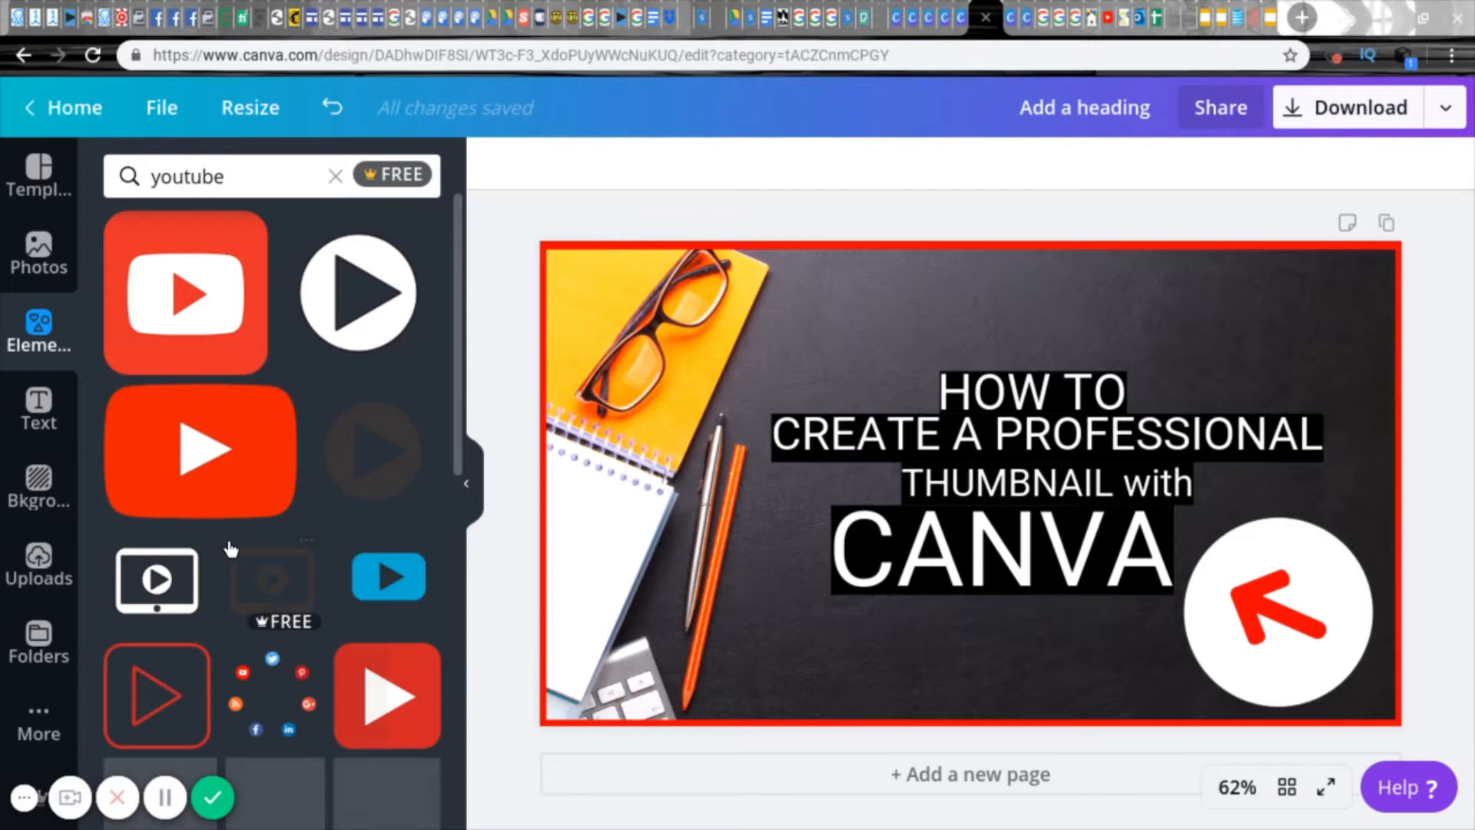
# Step: Insert the red square YouTube icon and place it above the start of the title, just left of "HOW TO"
pyautogui.click(205, 332)
pyautogui.moveTo(778, 291); pyautogui.dragTo(832, 328)
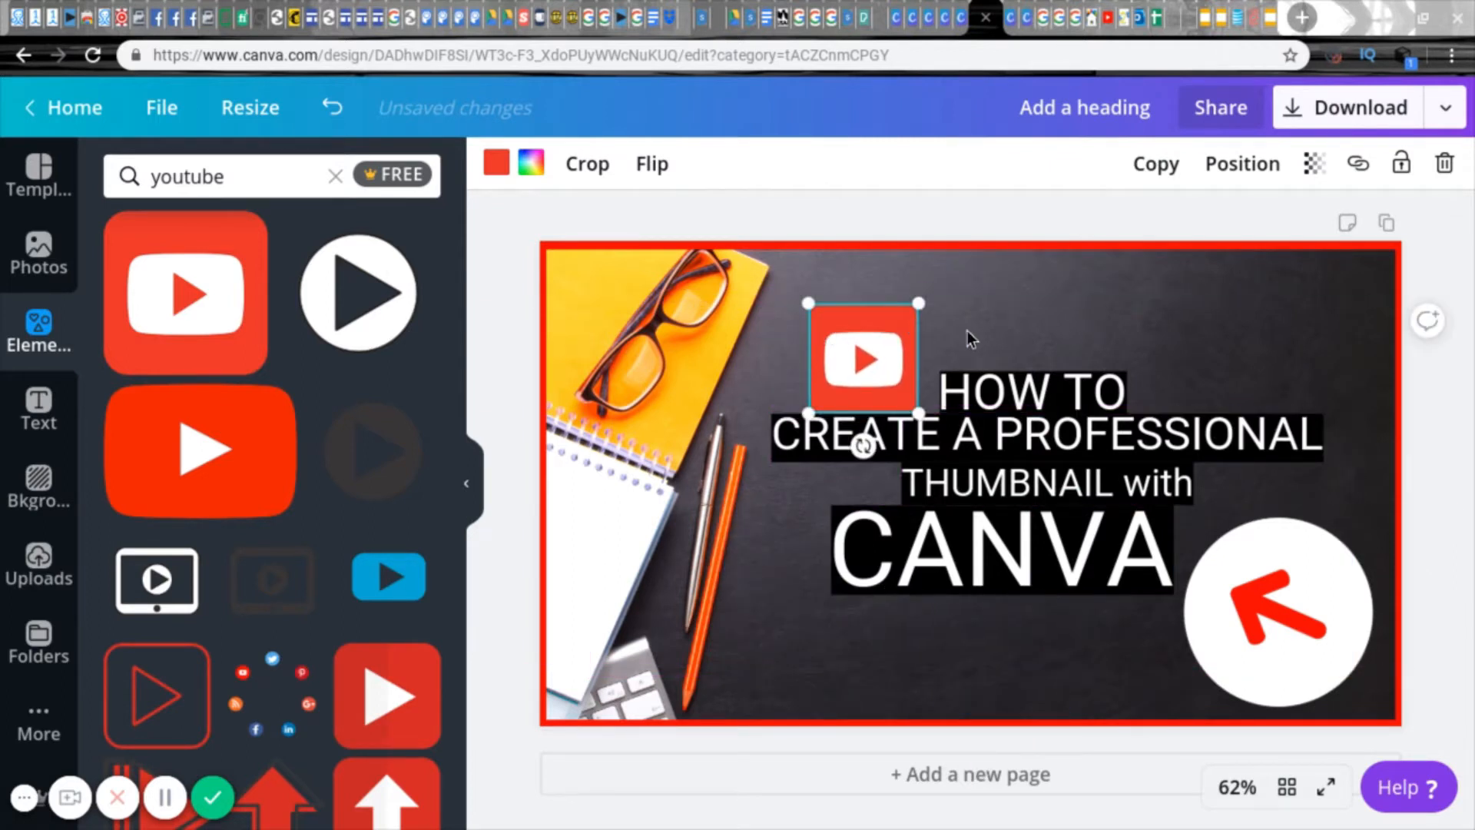
pyautogui.moveTo(826, 354); pyautogui.dragTo(829, 347)
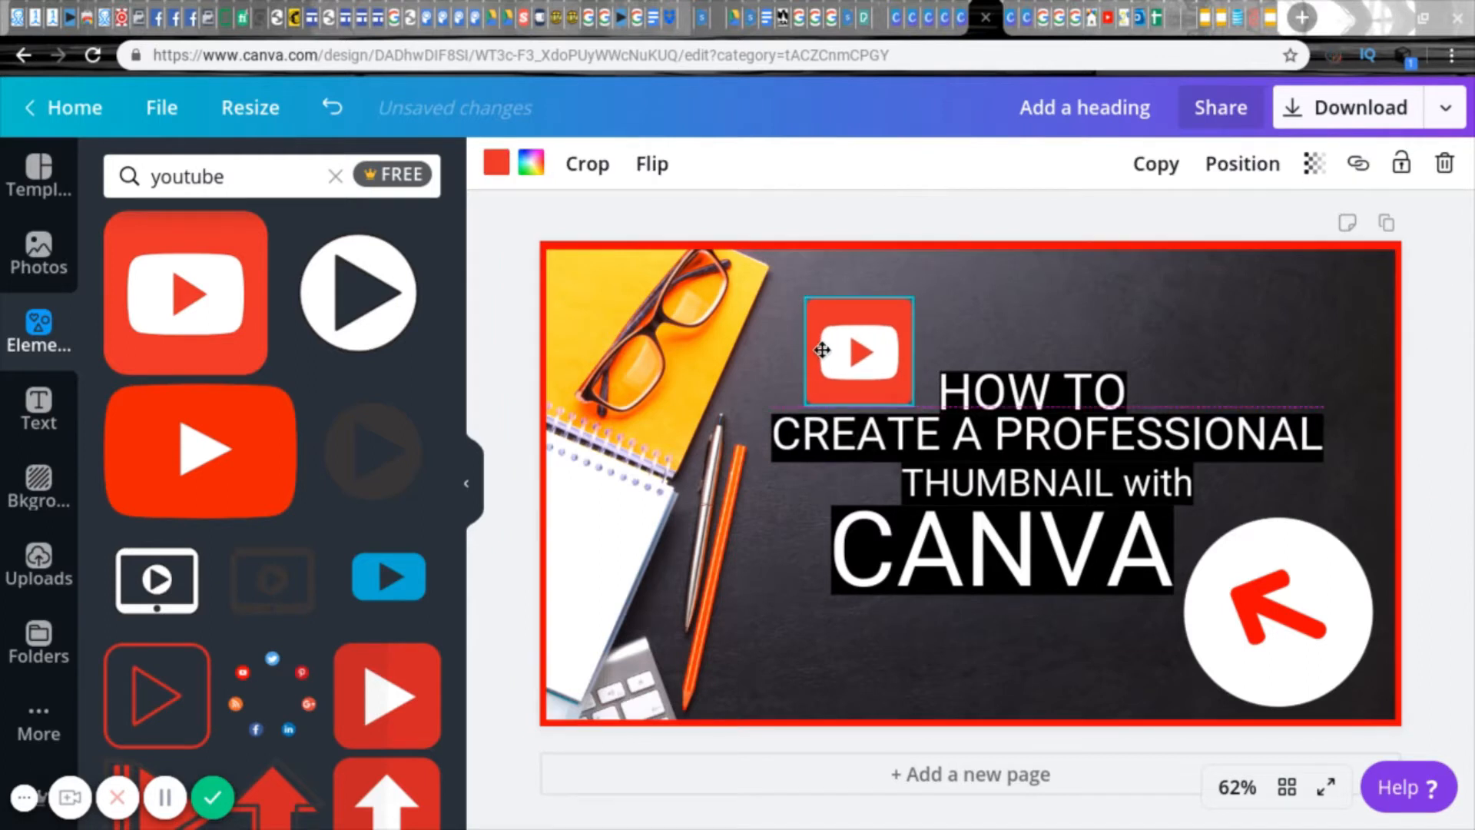
pyautogui.click(1003, 334)
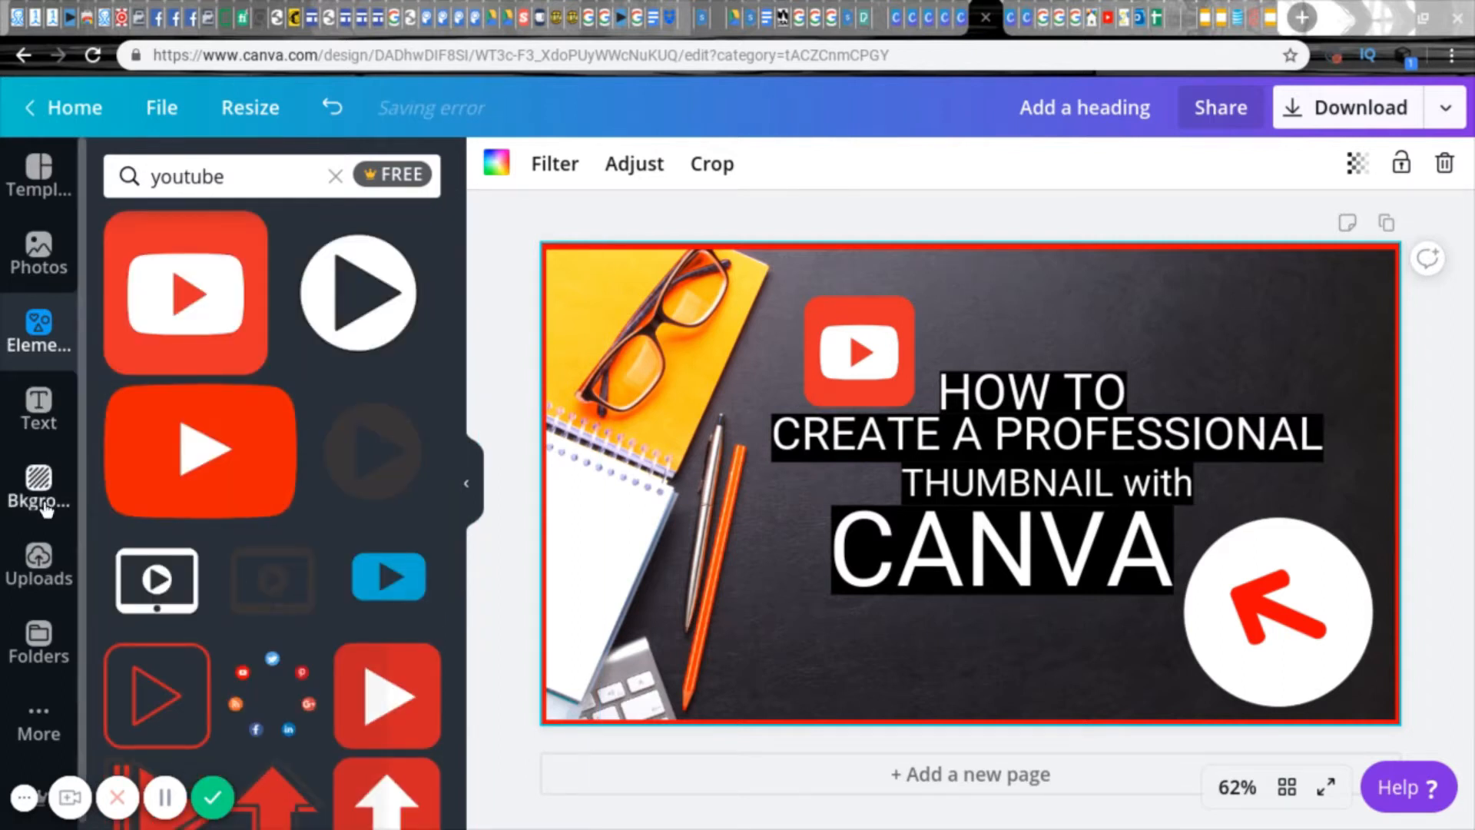
# Step: Clear the "youtube" search and browse the full Gradients collection of elements
pyautogui.click(335, 176)
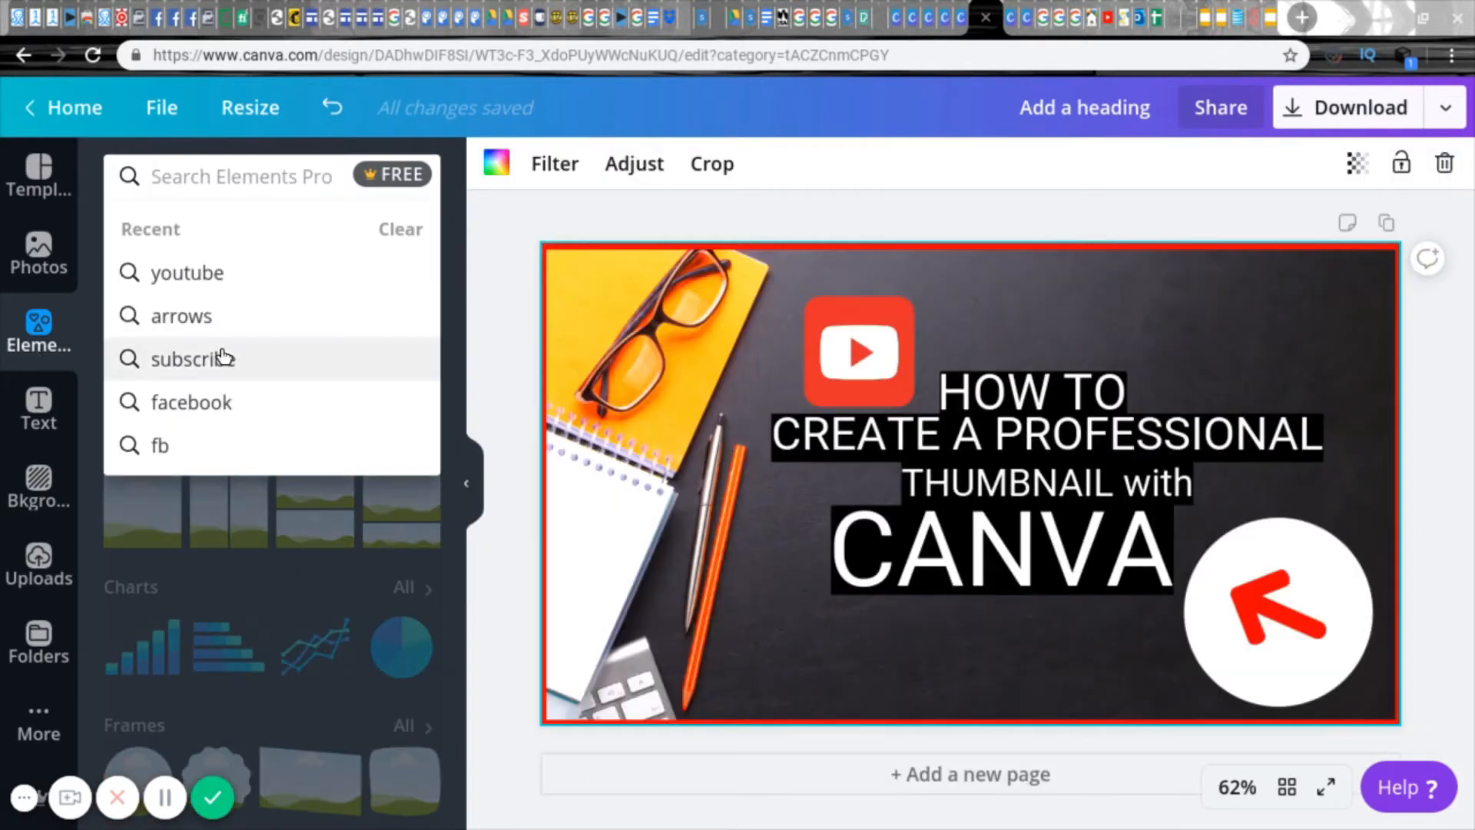
pyautogui.click(468, 461)
pyautogui.click(46, 325)
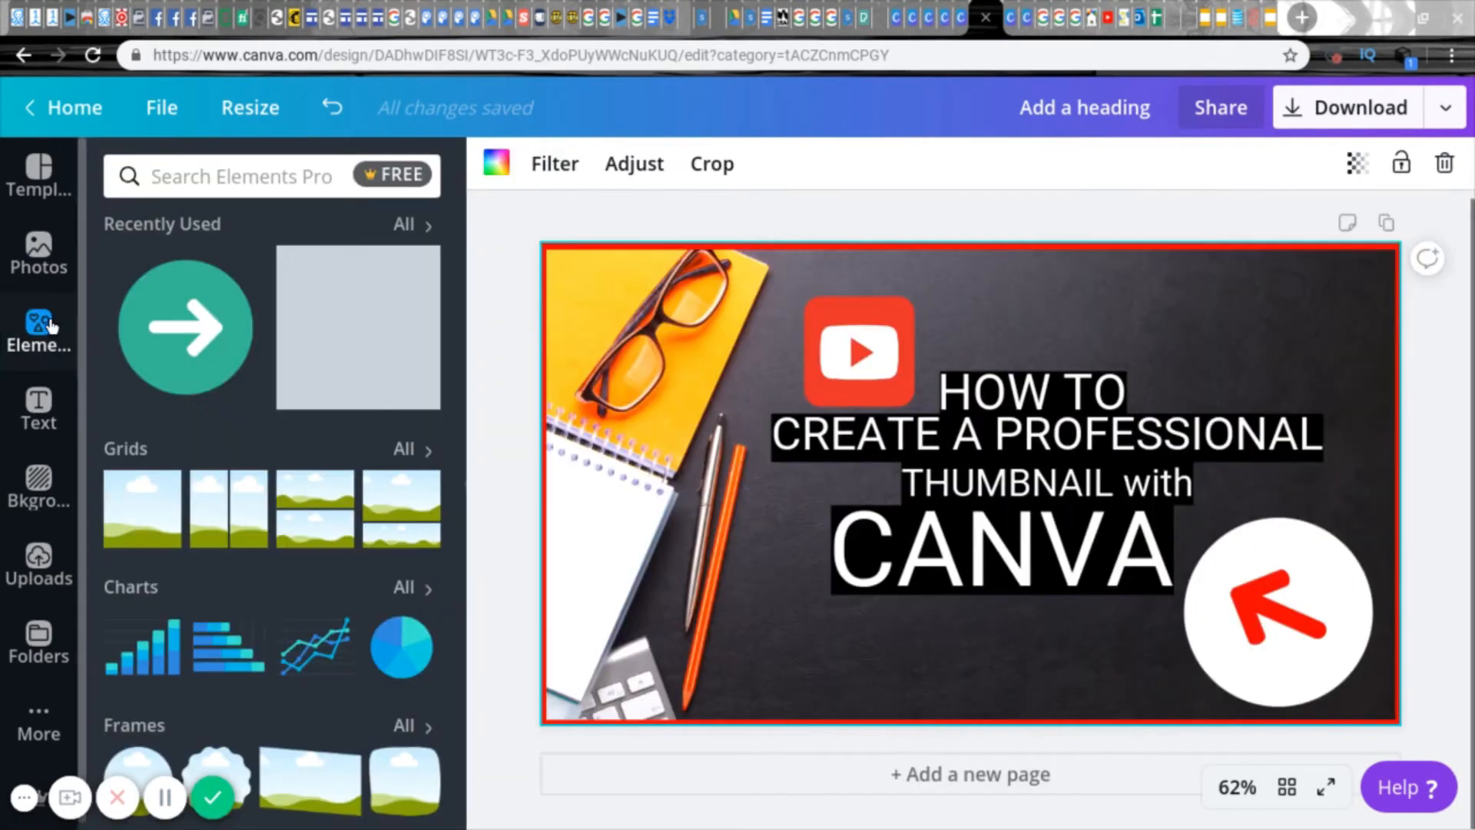
pyautogui.moveTo(459, 275); pyautogui.dragTo(462, 459)
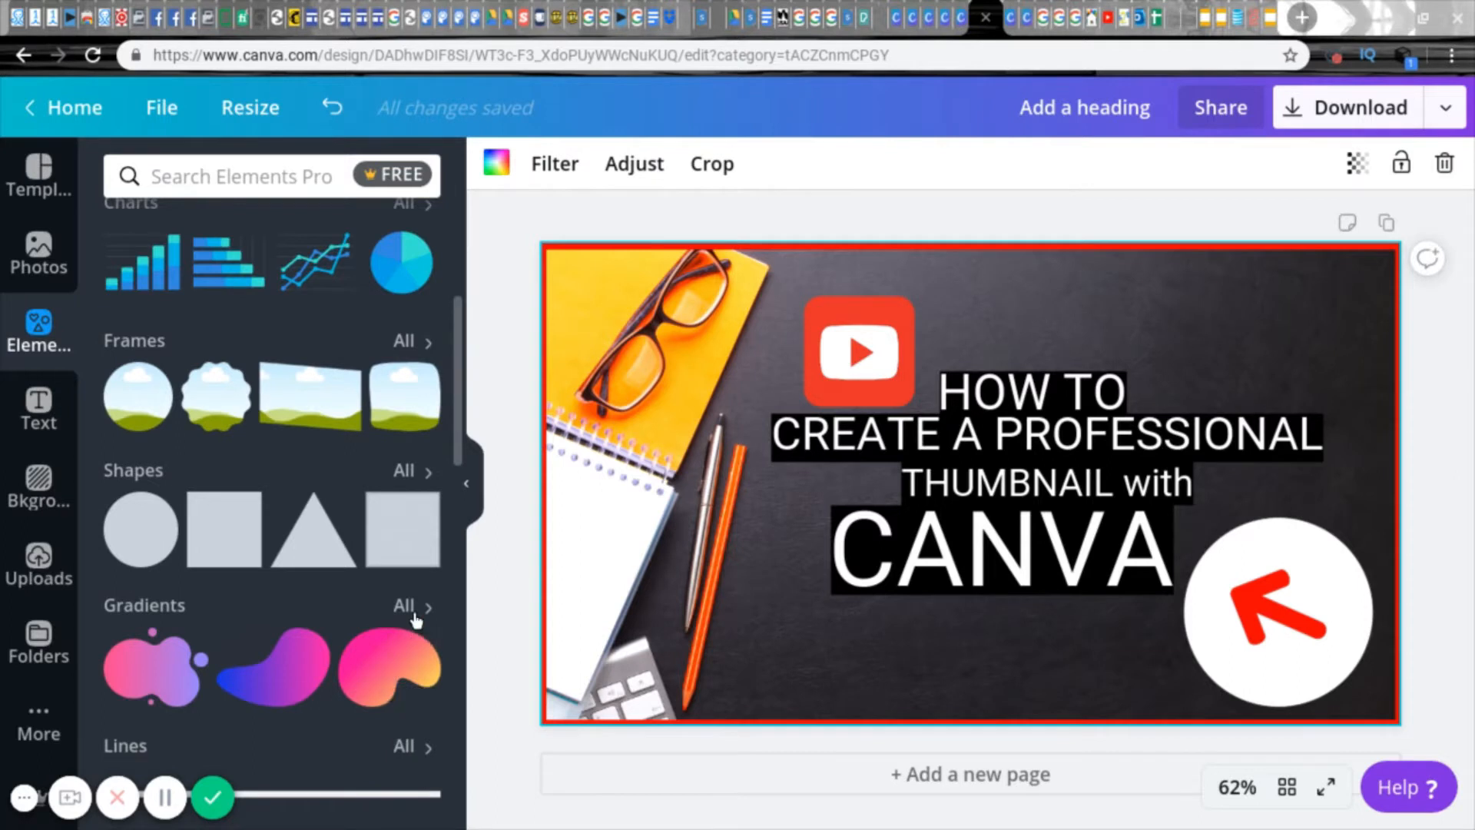
pyautogui.click(405, 606)
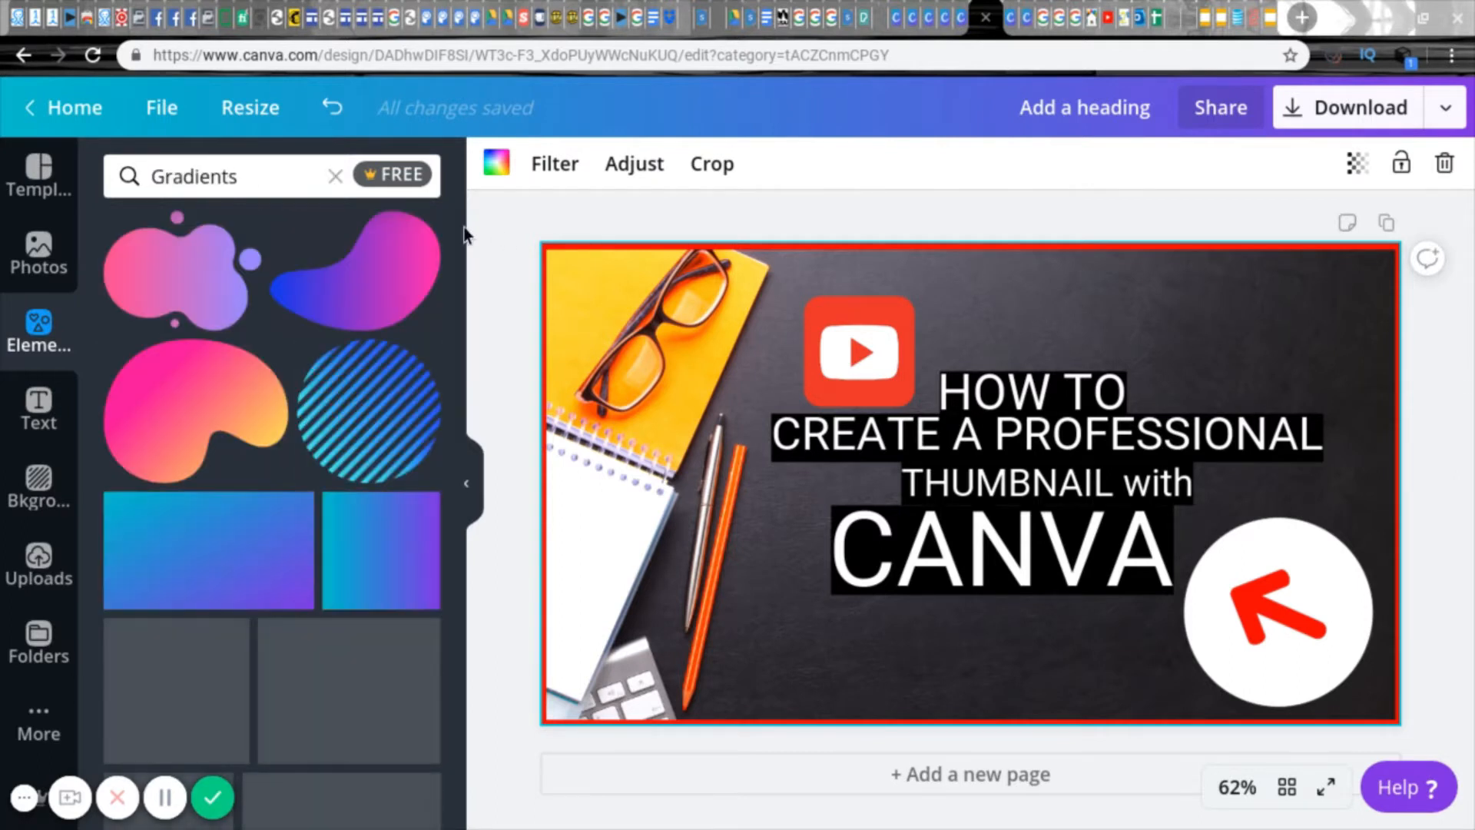
pyautogui.moveTo(460, 215); pyautogui.dragTo(493, 670)
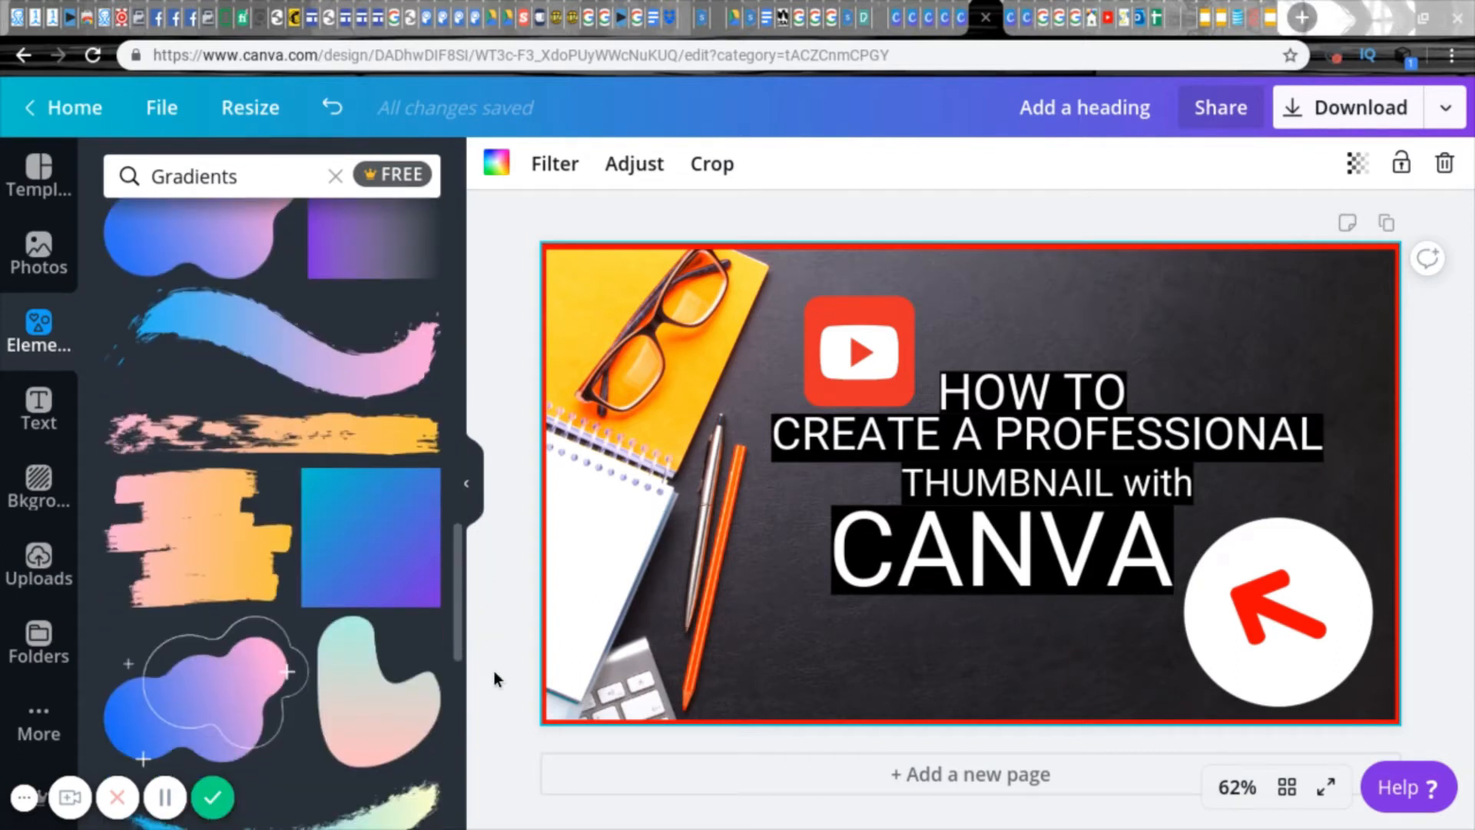
# Step: Insert the pink-to-orange gradient brush stroke, shrink it and move it to the thumbnail's upper-right area above the title
pyautogui.click(279, 555)
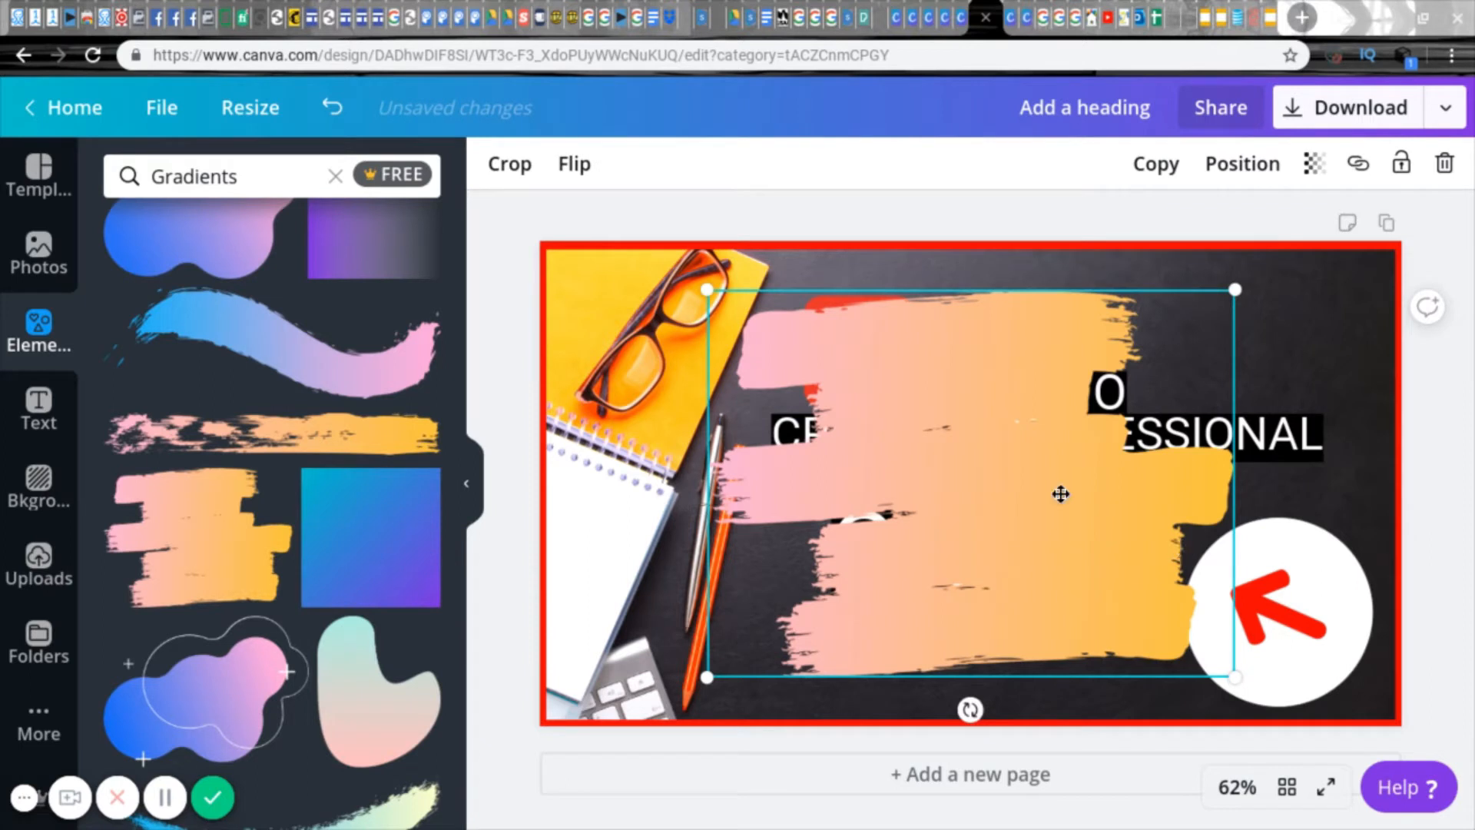
pyautogui.moveTo(906, 505); pyautogui.dragTo(962, 558)
pyautogui.moveTo(1096, 544); pyautogui.dragTo(943, 604)
pyautogui.click(249, 565)
pyautogui.moveTo(697, 291)
pyautogui.mouseDown()
pyautogui.moveTo(801, 380)
pyautogui.moveTo(112, 608)
pyautogui.mouseUp()
pyautogui.click(174, 551)
pyautogui.moveTo(707, 290)
pyautogui.mouseDown()
pyautogui.moveTo(829, 384)
pyautogui.moveTo(1009, 581)
pyautogui.mouseUp()
pyautogui.moveTo(1106, 584)
pyautogui.mouseDown()
pyautogui.moveTo(1159, 385)
pyautogui.moveTo(1191, 299)
pyautogui.moveTo(1211, 296)
pyautogui.moveTo(1173, 298)
pyautogui.mouseUp()
# Step: Delete the extra brush stroke below "CANVA" and slightly enlarge and reposition the remaining one above "PROFESSIONAL"
pyautogui.click(898, 572)
pyautogui.moveTo(851, 566)
pyautogui.mouseDown()
pyautogui.moveTo(946, 633)
pyautogui.moveTo(901, 600)
pyautogui.mouseUp()
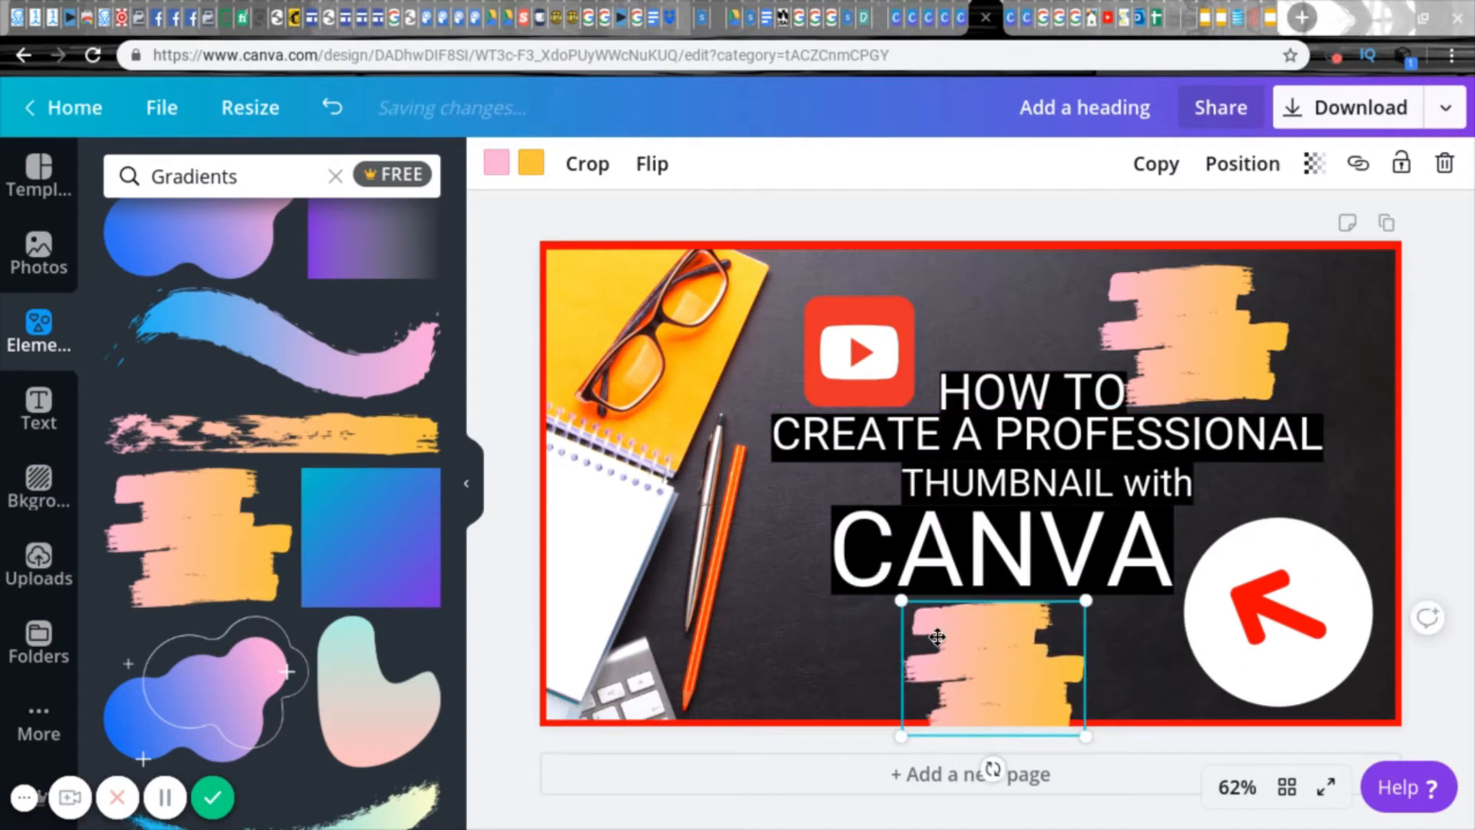
pyautogui.press('Delete')
pyautogui.click(1177, 301)
pyautogui.moveTo(1092, 261); pyautogui.dragTo(1087, 244)
pyautogui.moveTo(1159, 329); pyautogui.dragTo(1185, 331)
pyautogui.click(971, 321)
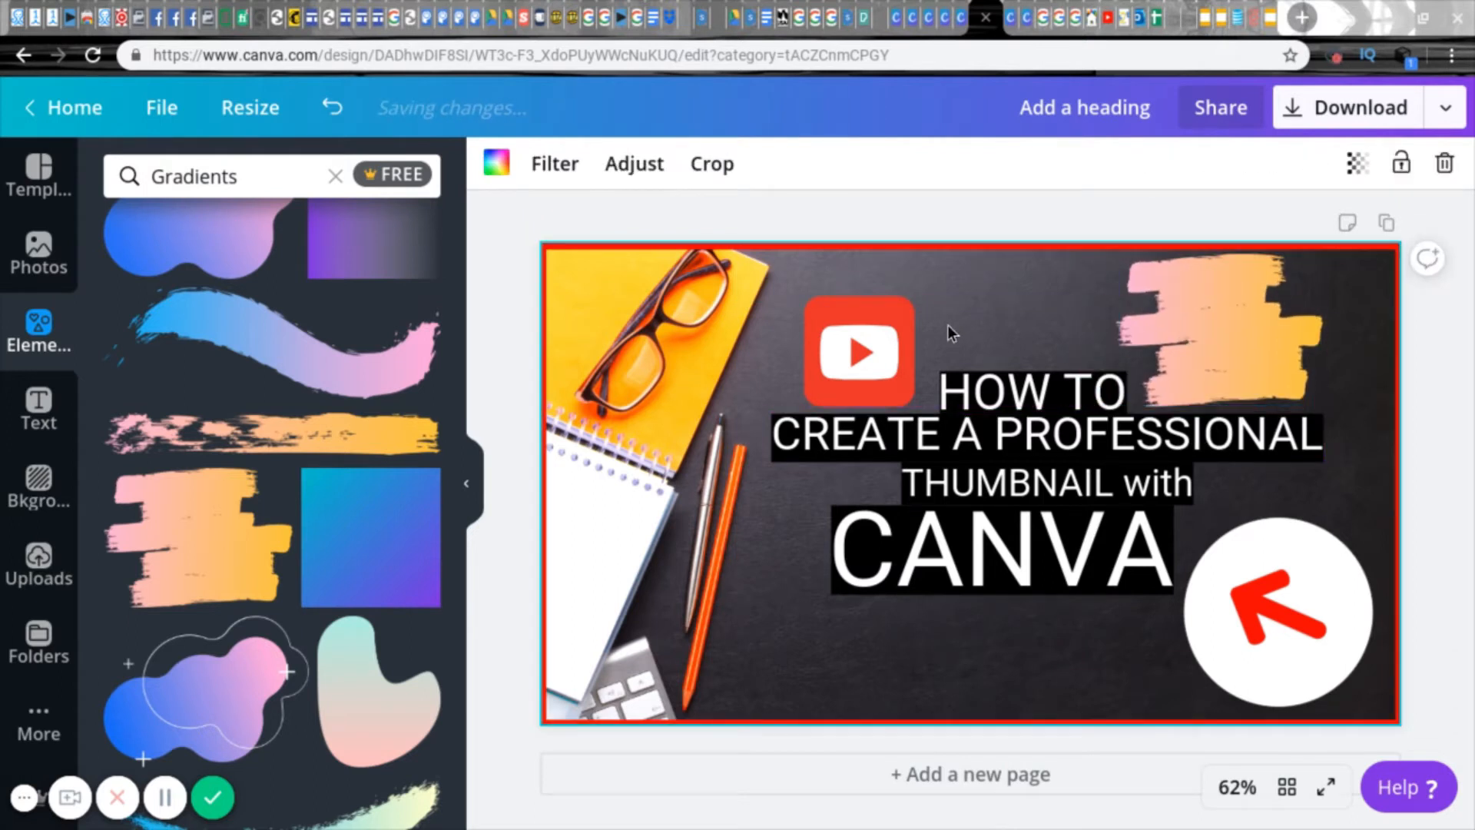
# Step: Add a heading reading "Step by Step w/" plus the presenter's full name, and move it narrowed over the brush stroke
pyautogui.click(38, 407)
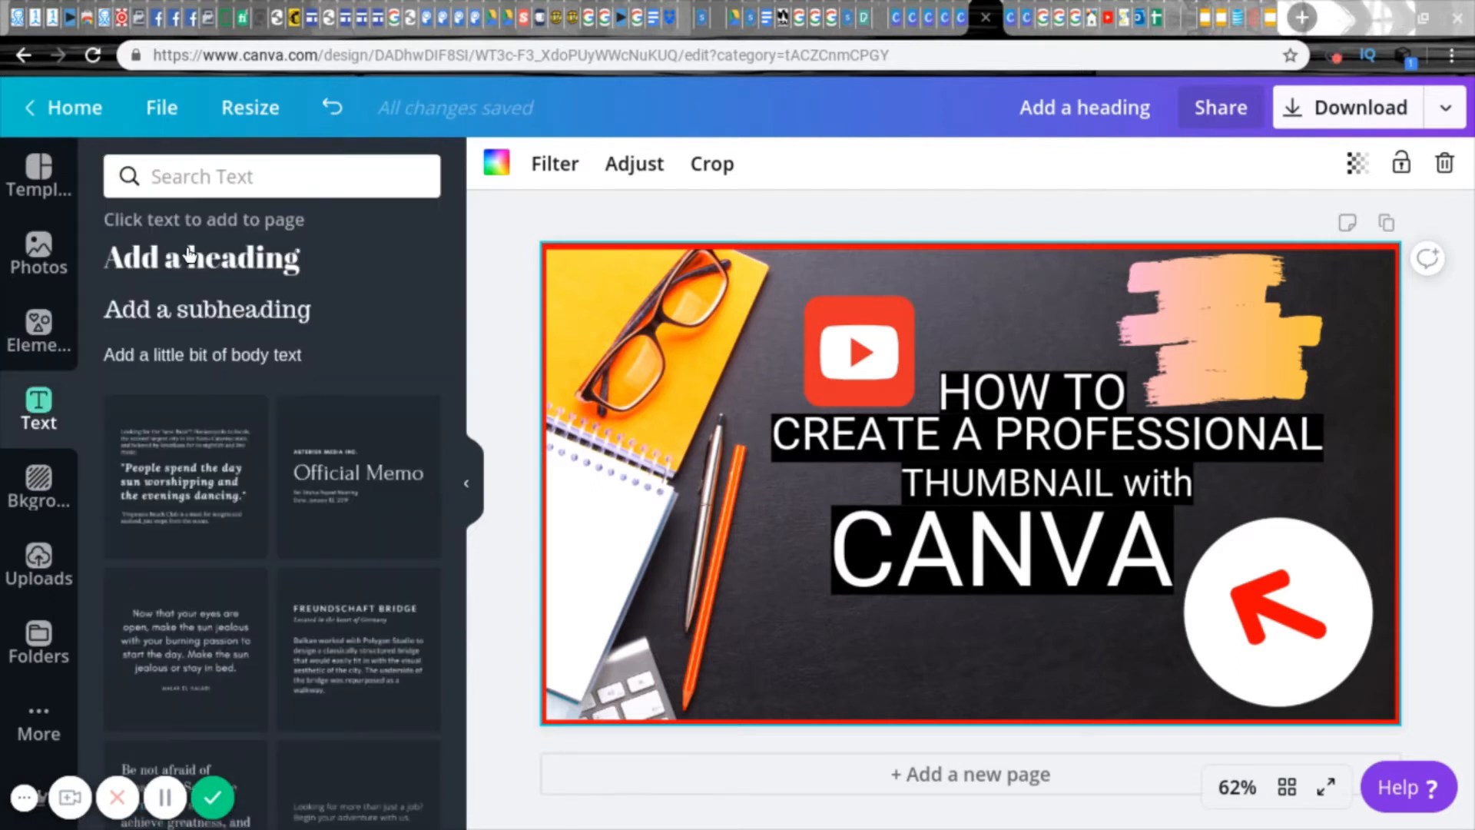
pyautogui.click(211, 265)
pyautogui.press('BackSpace')
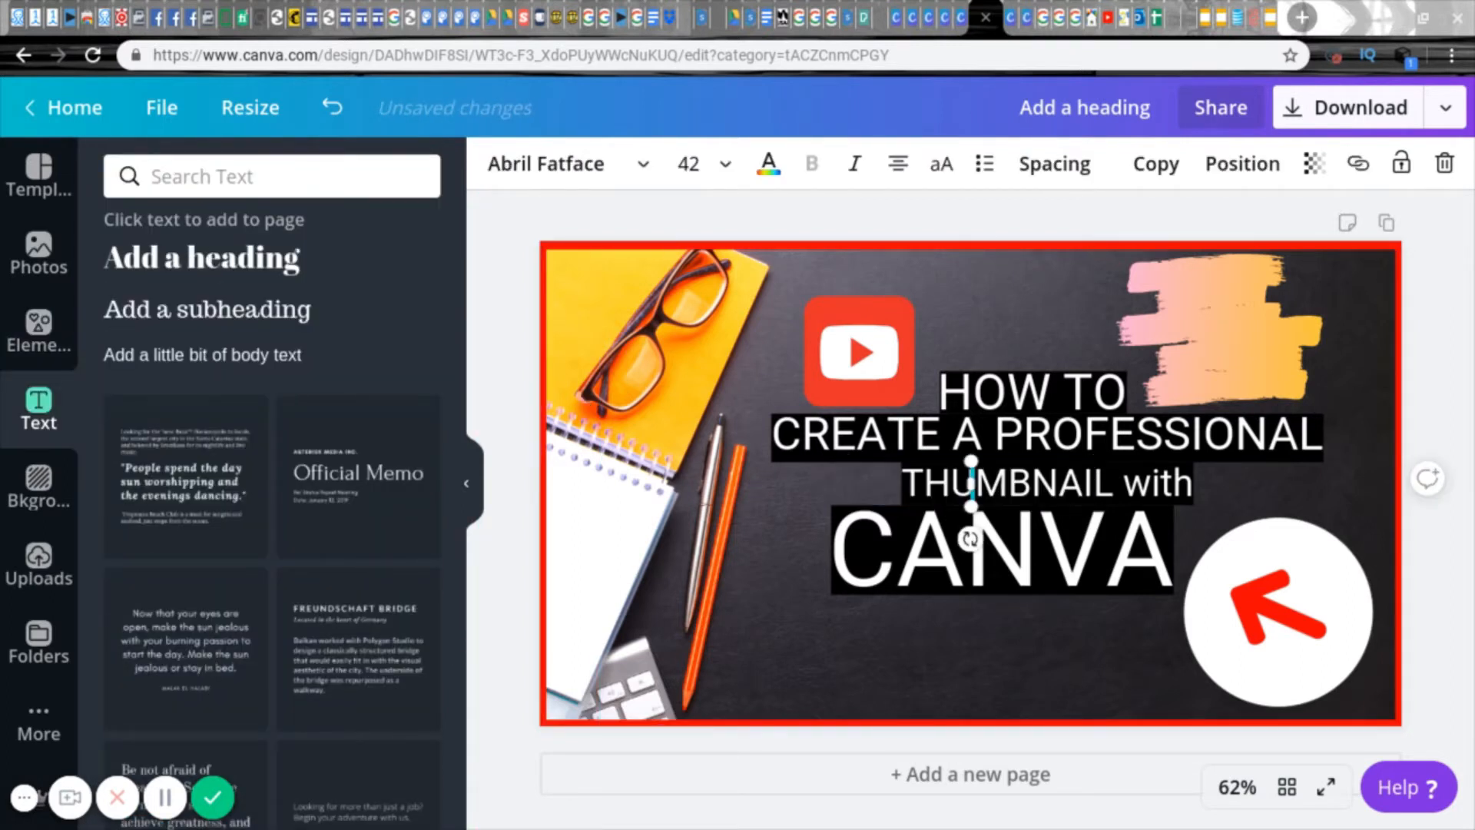
pyautogui.write('Step by Step ')
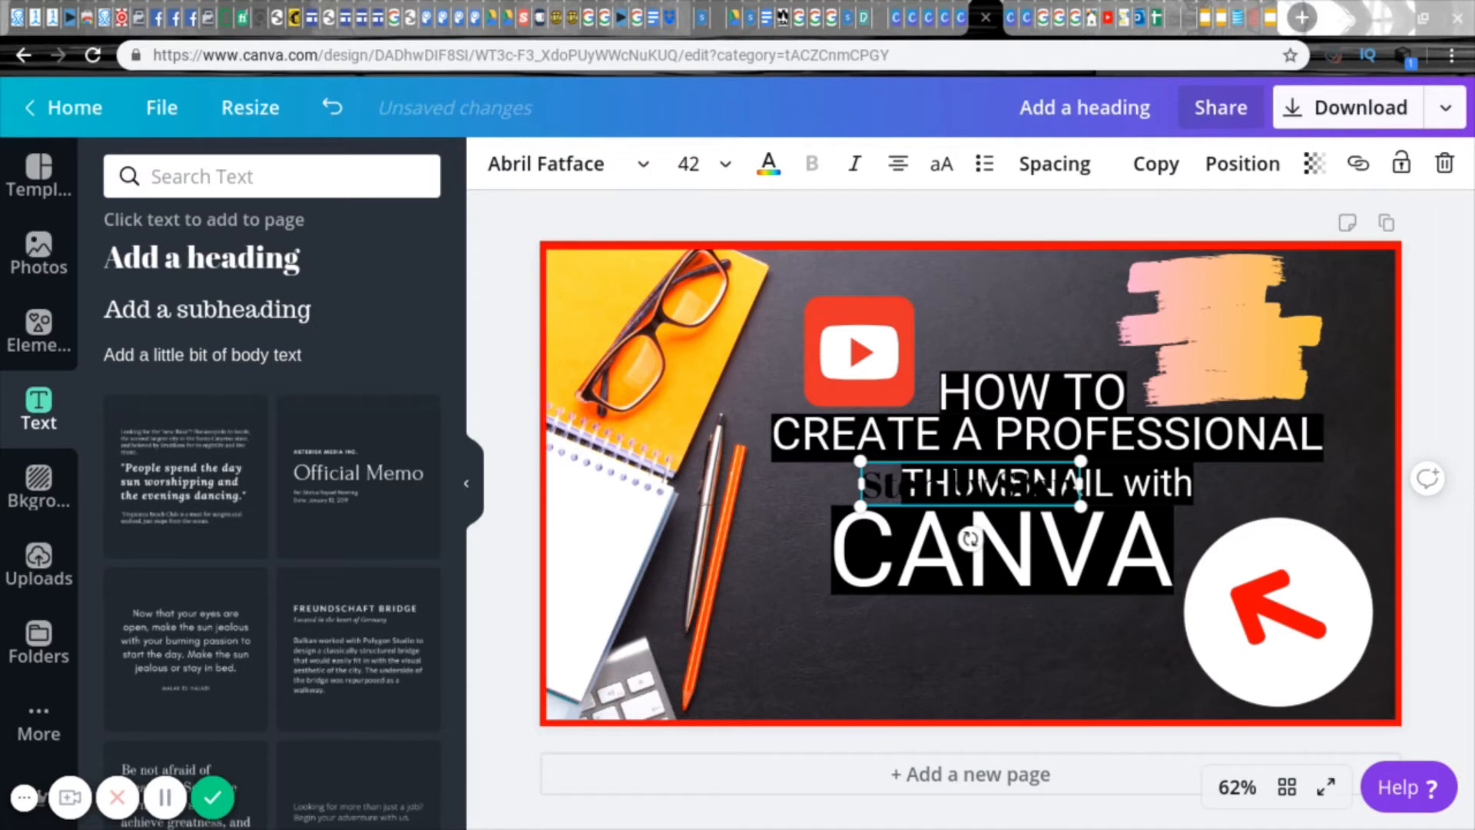
pyautogui.write('w/ Jason Brown')
pyautogui.click(1104, 626)
pyautogui.moveTo(989, 532)
pyautogui.mouseDown()
pyautogui.moveTo(1227, 339)
pyautogui.moveTo(1247, 364)
pyautogui.mouseUp()
pyautogui.moveTo(1094, 346); pyautogui.dragTo(1181, 355)
# Step: Set the new heading's font size to 28, shorten its text to "Step by Step" and centre it on the brush stroke
pyautogui.click(709, 162)
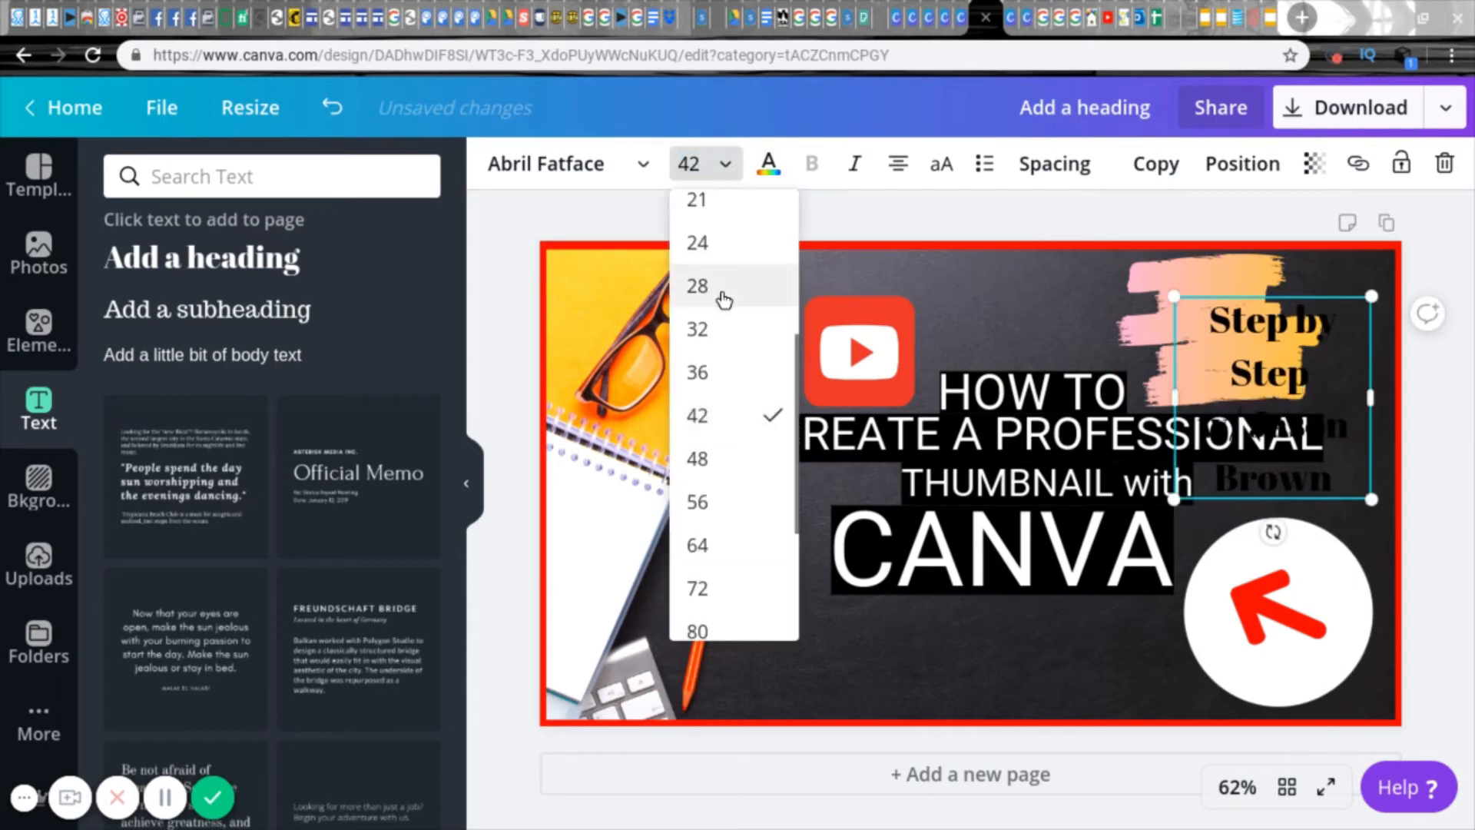
pyautogui.click(761, 289)
pyautogui.moveTo(1291, 333); pyautogui.dragTo(1110, 351)
pyautogui.press('BackSpace')
pyautogui.write('Step by Step')
pyautogui.click(1008, 305)
pyautogui.moveTo(1185, 333); pyautogui.dragTo(1185, 328)
pyautogui.click(1058, 347)
pyautogui.click(1217, 328)
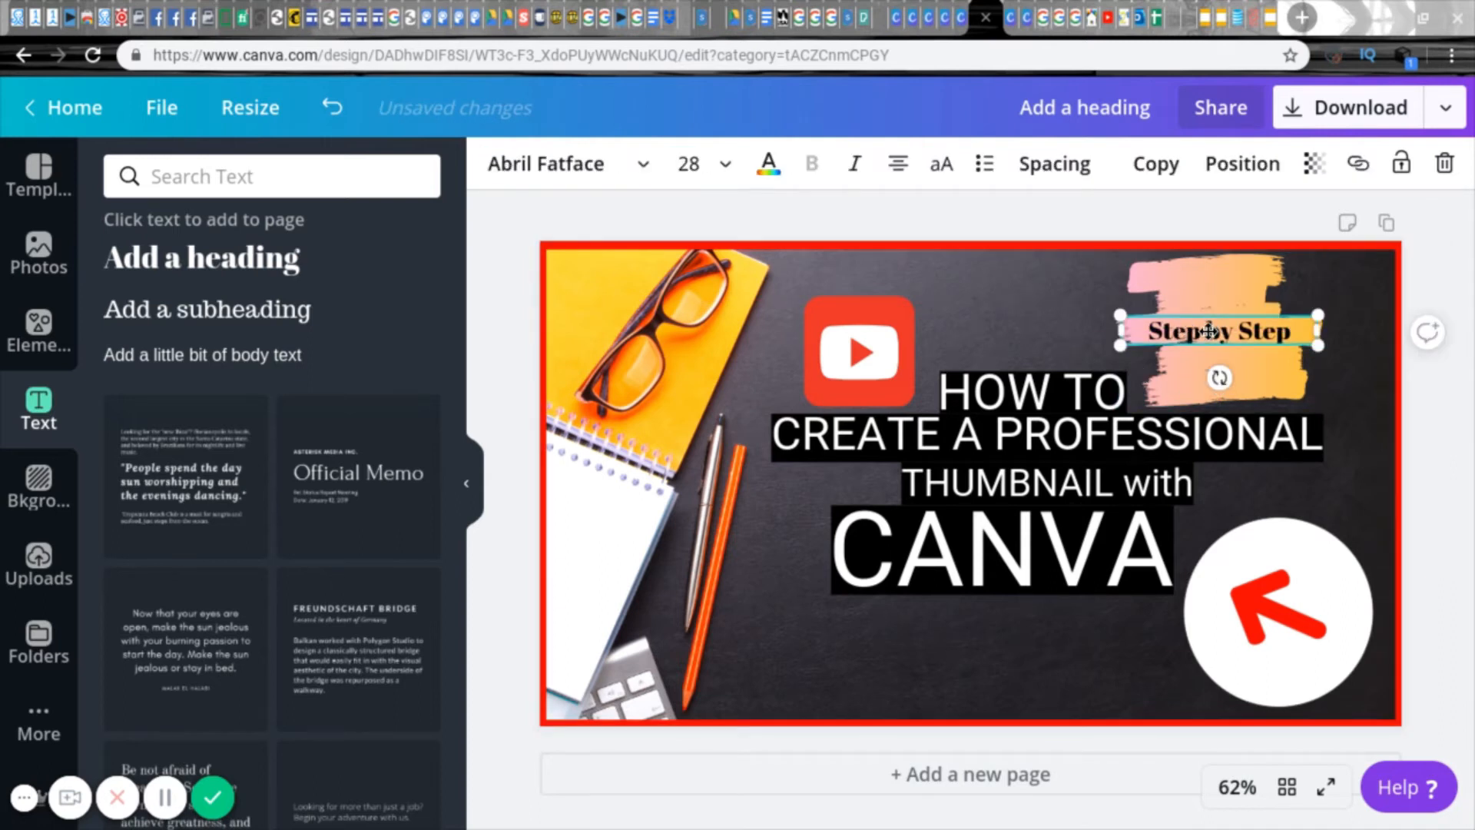
# Step: Try red, white and blue as the first colour of the brush stroke's gradient
pyautogui.click(1229, 377)
pyautogui.click(496, 162)
pyautogui.click(300, 246)
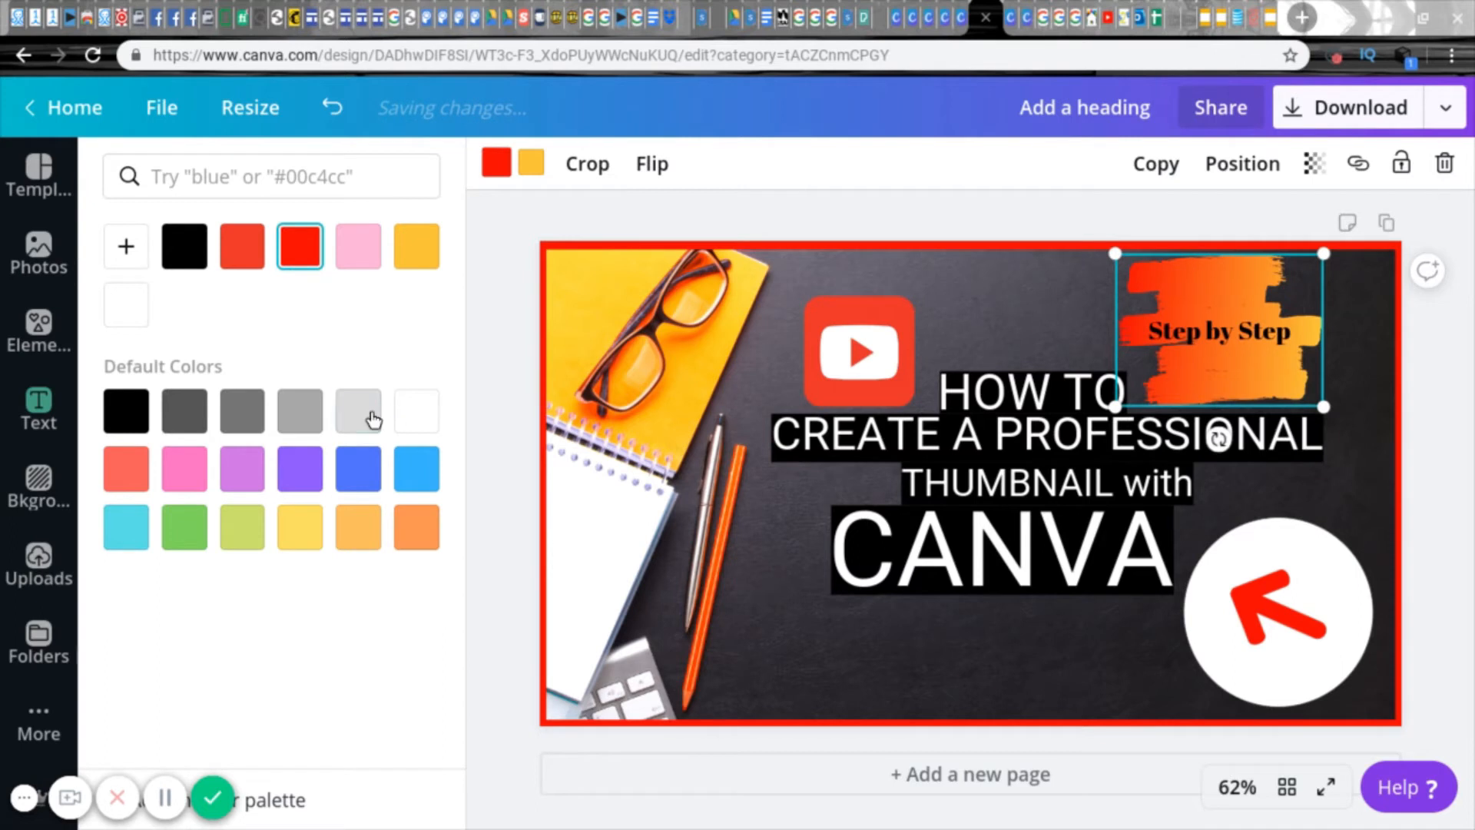
pyautogui.click(409, 427)
pyautogui.click(245, 418)
pyautogui.click(420, 429)
pyautogui.click(365, 481)
pyautogui.click(416, 421)
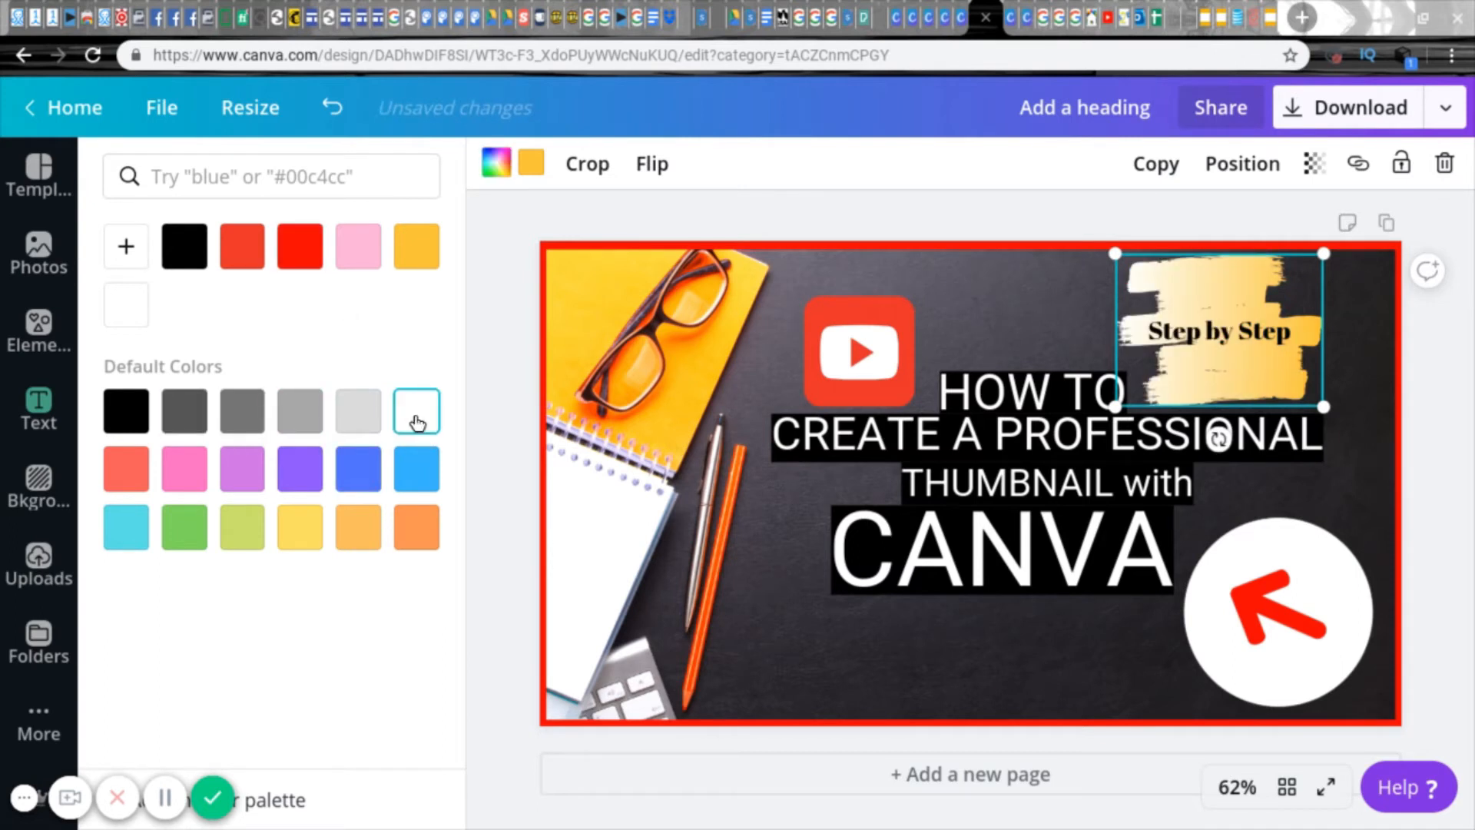
pyautogui.click(358, 469)
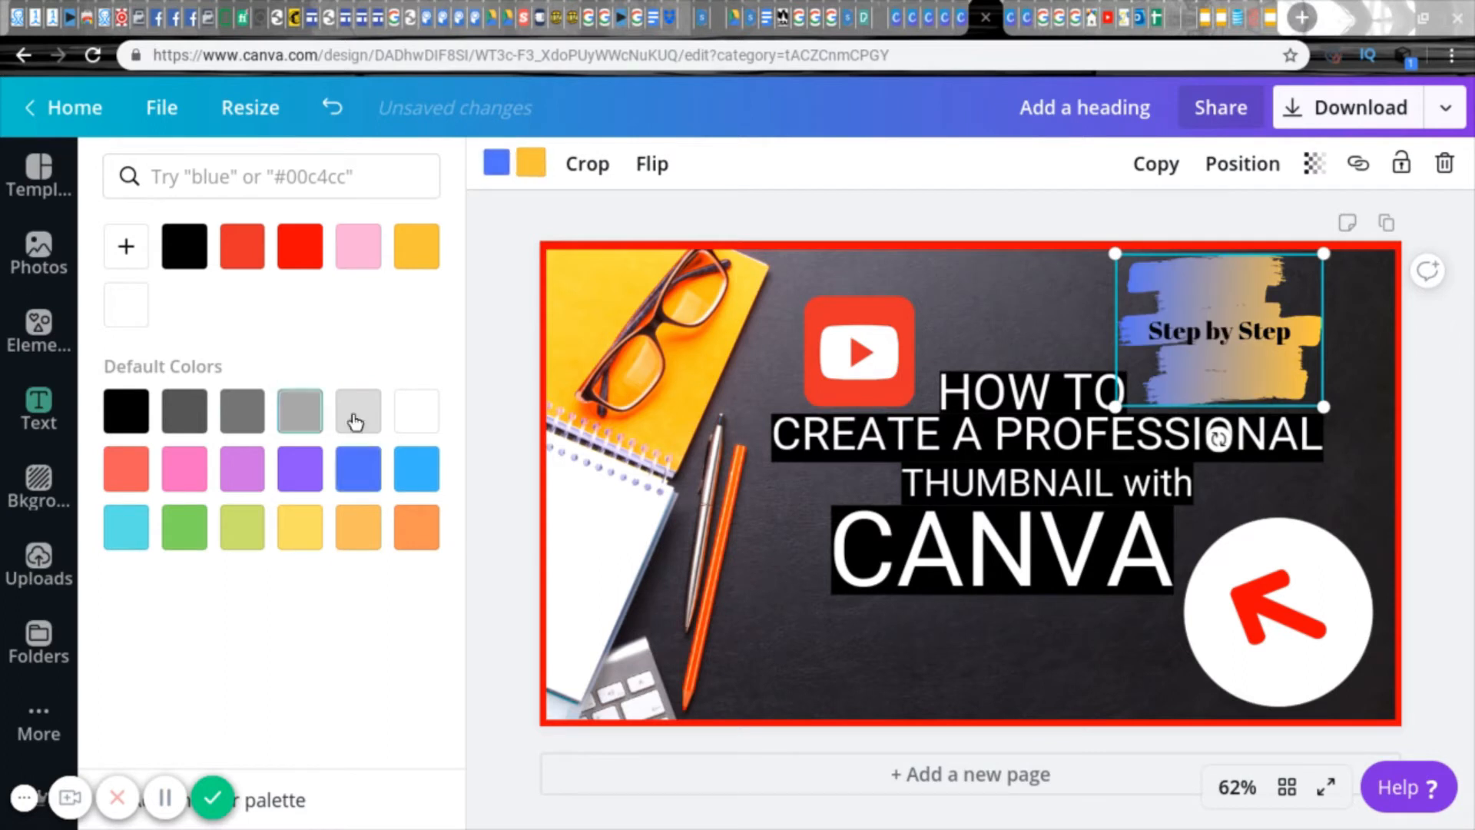
# Step: Recolour the brush stroke's gradient to run from white to dark grey
pyautogui.click(404, 428)
pyautogui.click(188, 417)
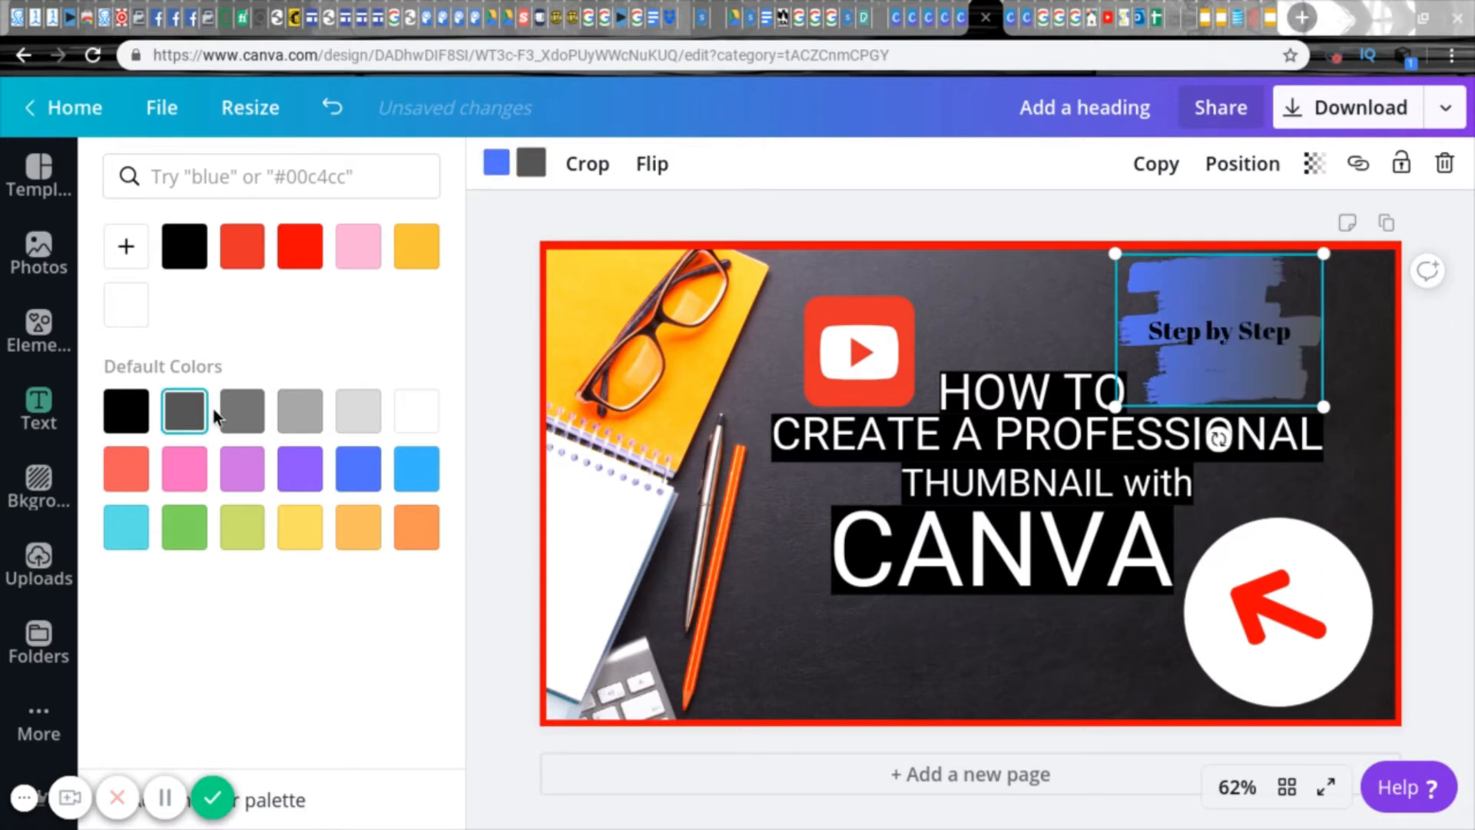
pyautogui.click(409, 421)
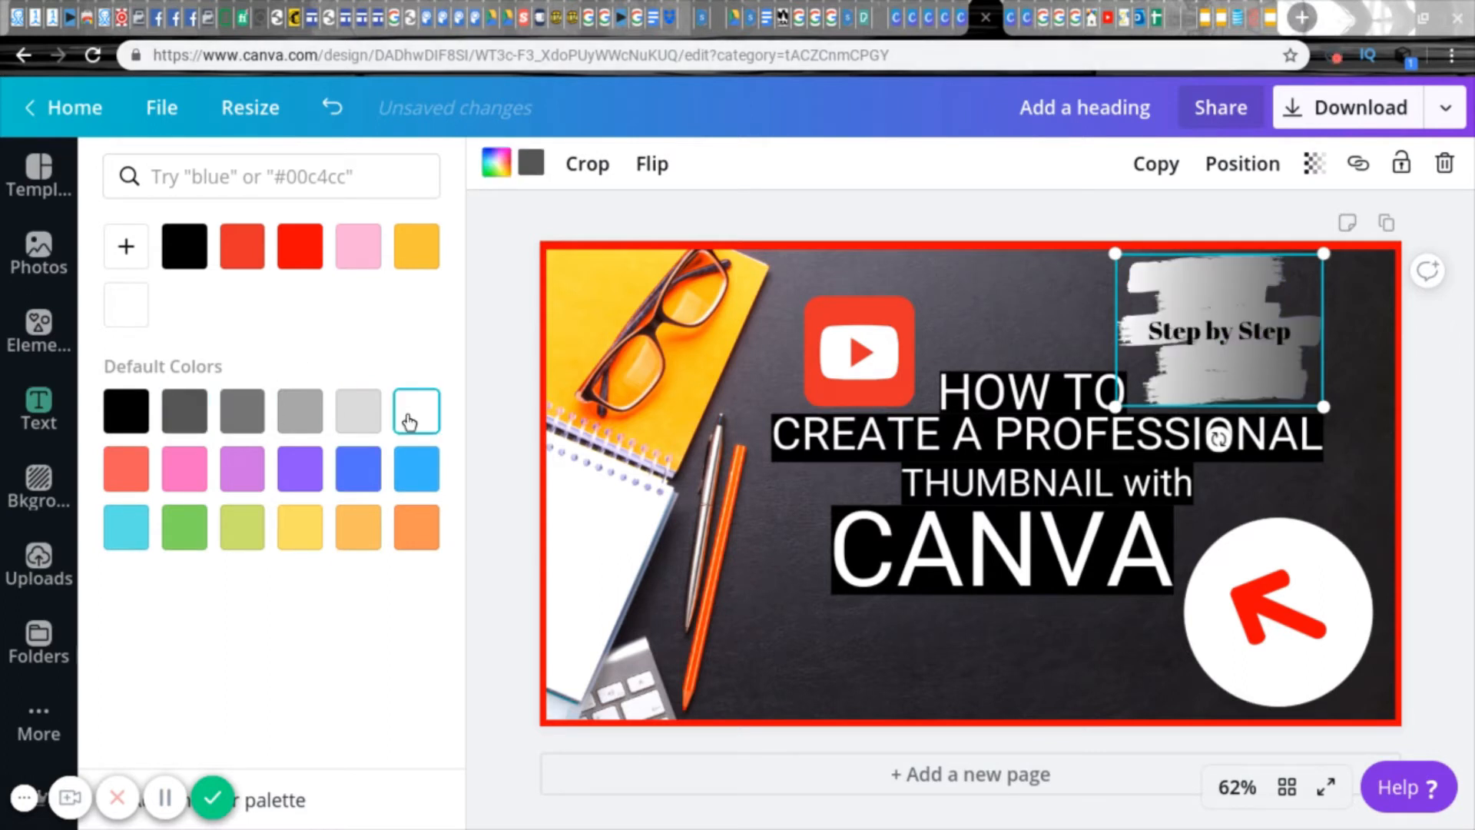
# Step: Recolour the "Step by Step" text white
pyautogui.click(1251, 338)
pyautogui.click(767, 163)
pyautogui.click(417, 353)
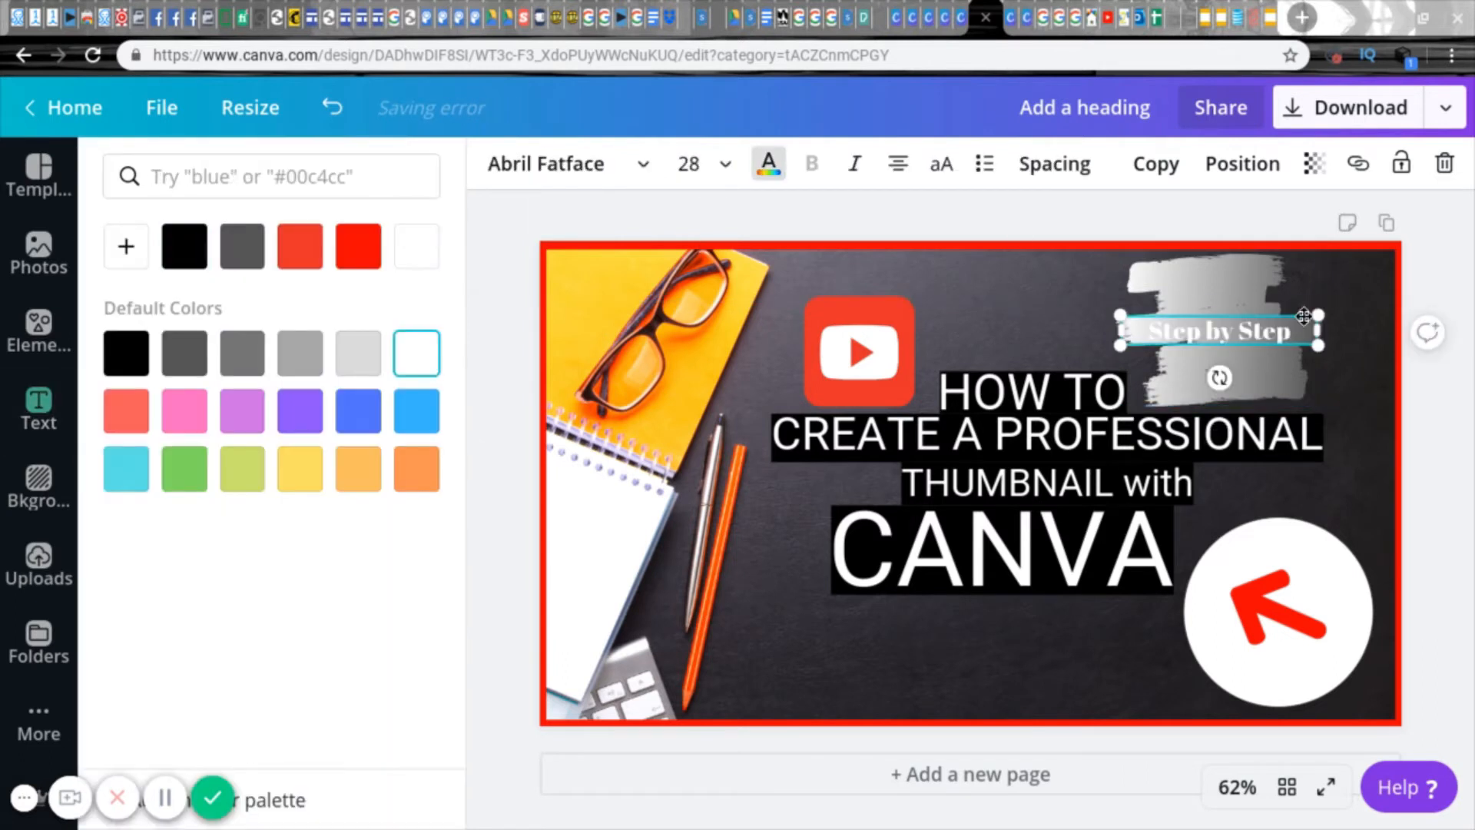
# Step: Move "Step by Step" to the upper edge of the brush stroke and rotate it to -3°
pyautogui.click(1046, 301)
pyautogui.moveTo(1220, 331); pyautogui.dragTo(1208, 277)
pyautogui.click(1362, 370)
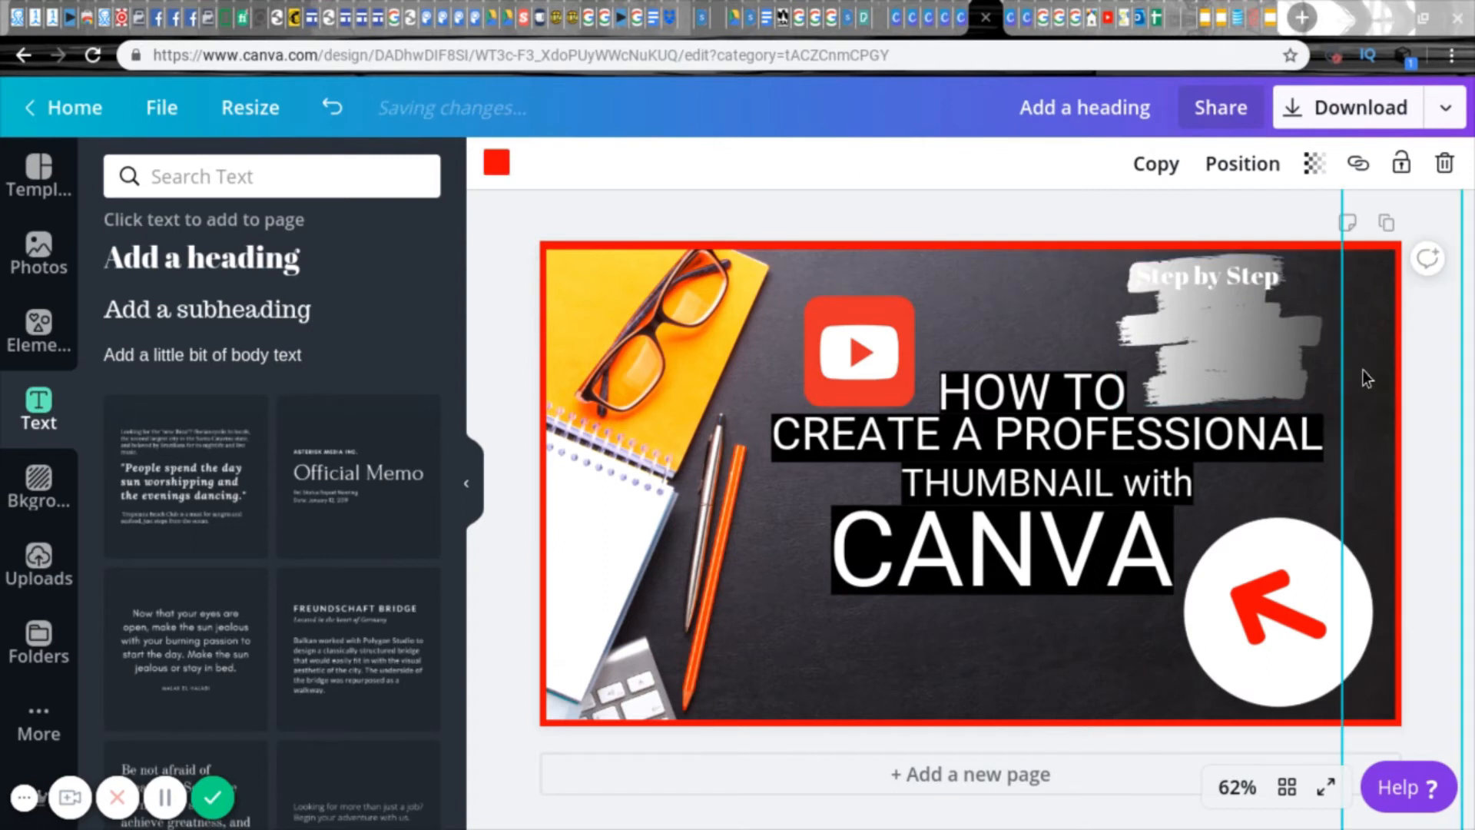
pyautogui.click(1225, 282)
pyautogui.moveTo(1207, 311); pyautogui.dragTo(1214, 327)
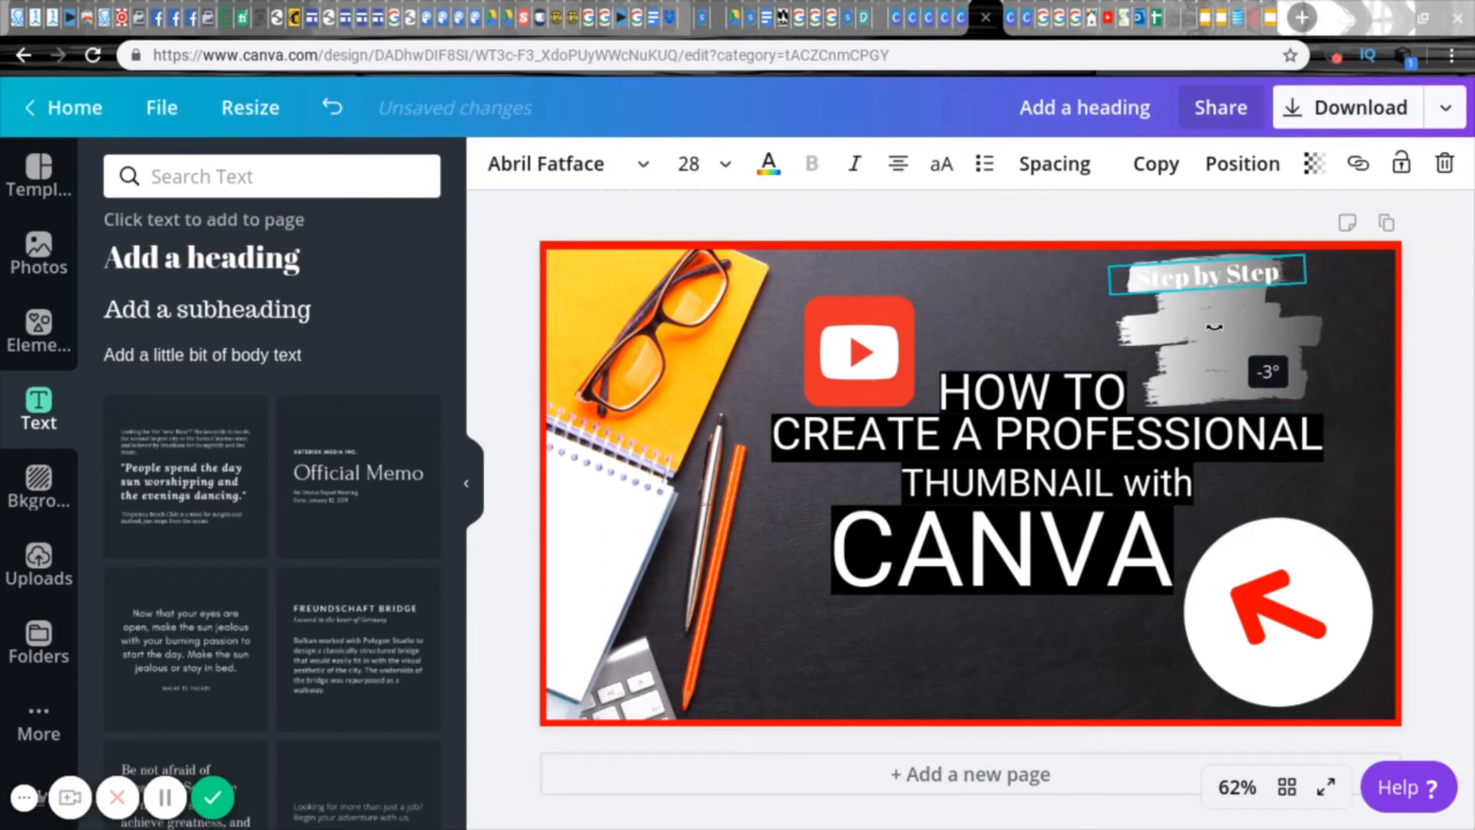
# Step: Try several text colours on "Step by Step", including orange and a custom pale peach
pyautogui.click(770, 169)
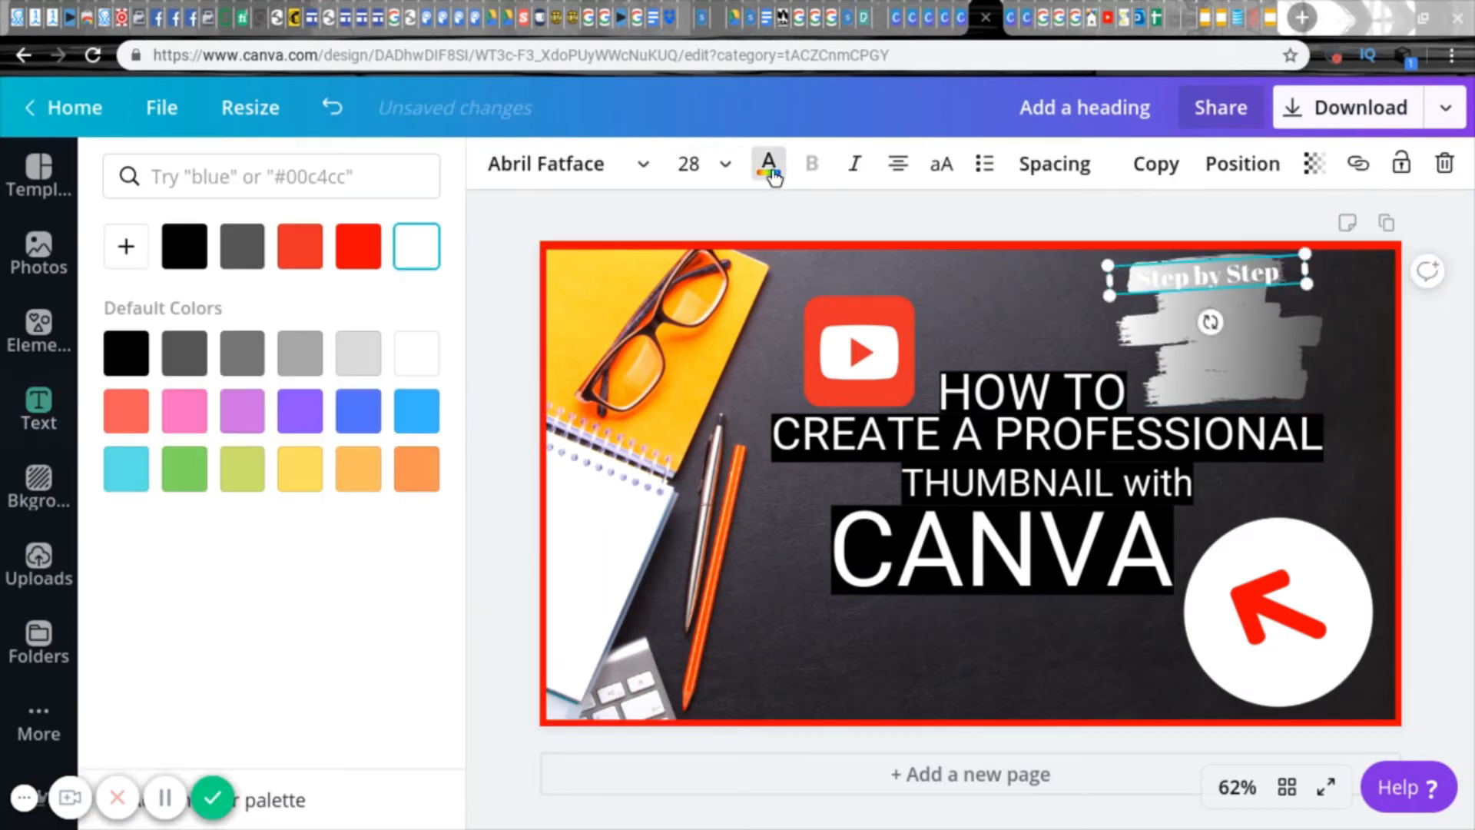
pyautogui.click(311, 428)
pyautogui.click(184, 469)
pyautogui.click(246, 484)
pyautogui.click(358, 469)
pyautogui.click(415, 472)
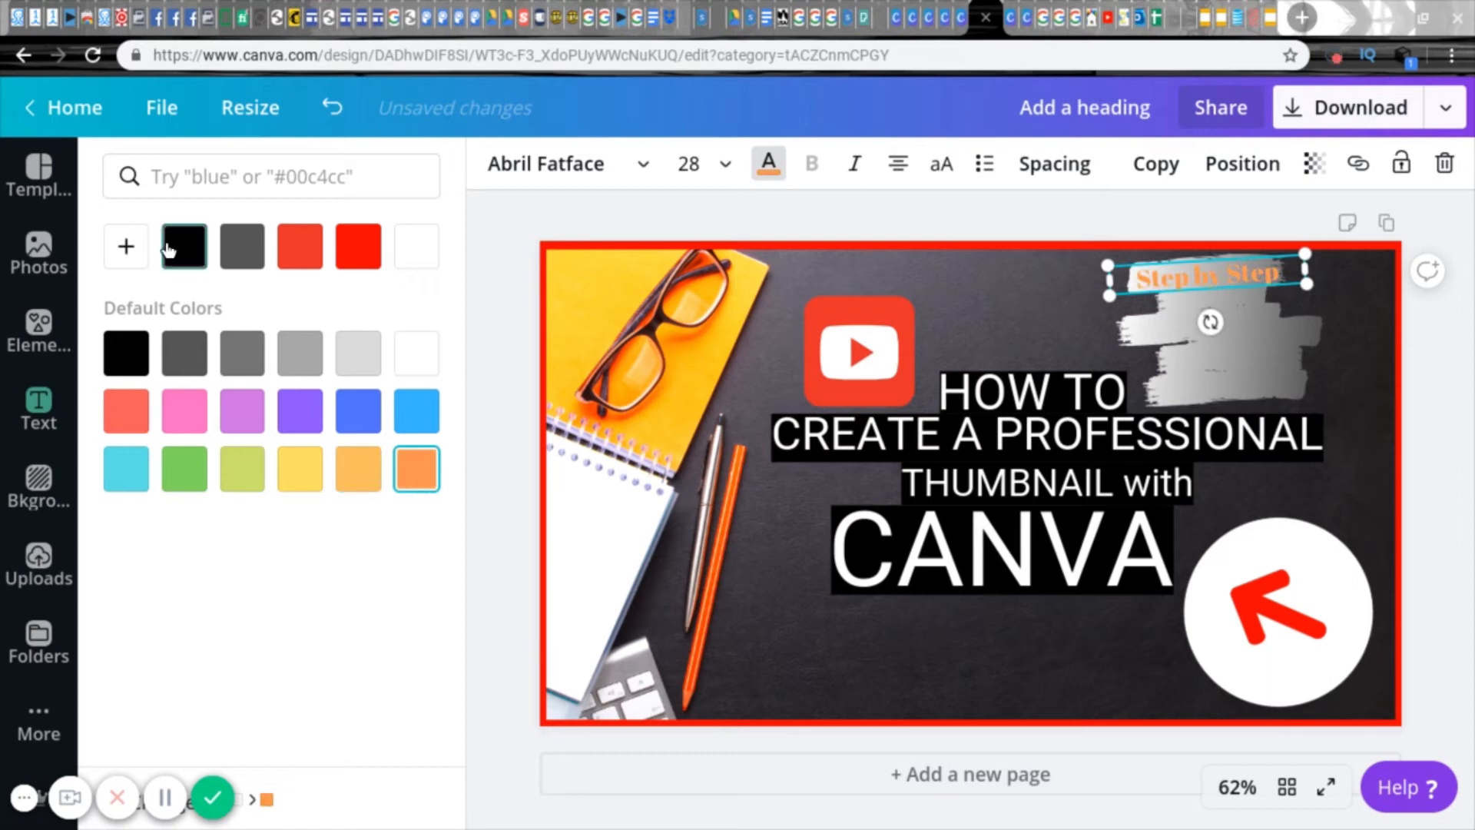
pyautogui.click(126, 246)
pyautogui.moveTo(292, 305)
pyautogui.mouseDown()
pyautogui.moveTo(187, 343)
pyautogui.moveTo(402, 389)
pyautogui.moveTo(118, 303)
pyautogui.moveTo(225, 300)
pyautogui.mouseUp()
# Step: Change the brush stroke's dark grey gradient colour to orange and make the "Step by Step" text black
pyautogui.click(1154, 332)
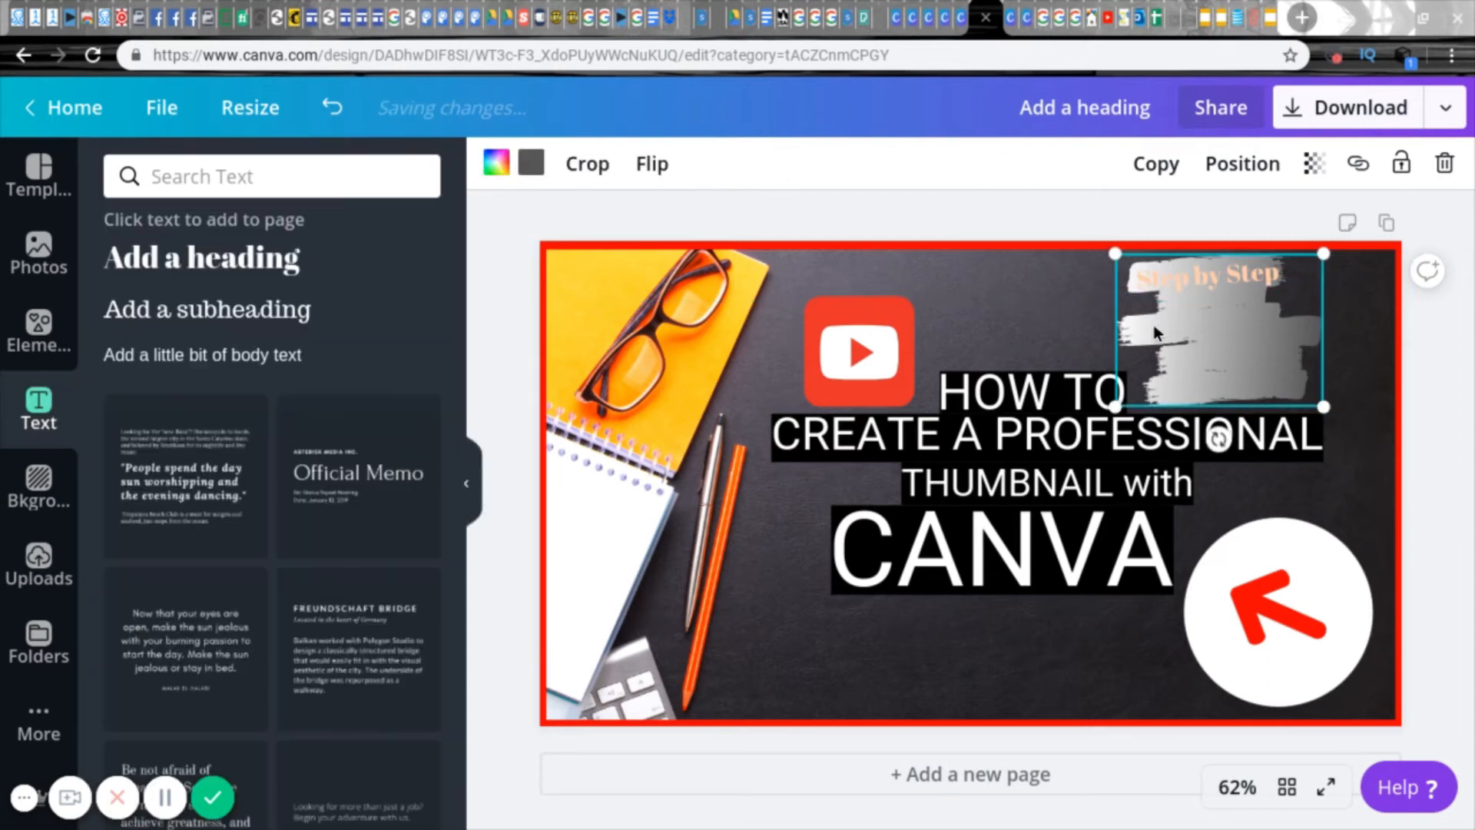
pyautogui.click(534, 171)
pyautogui.click(416, 525)
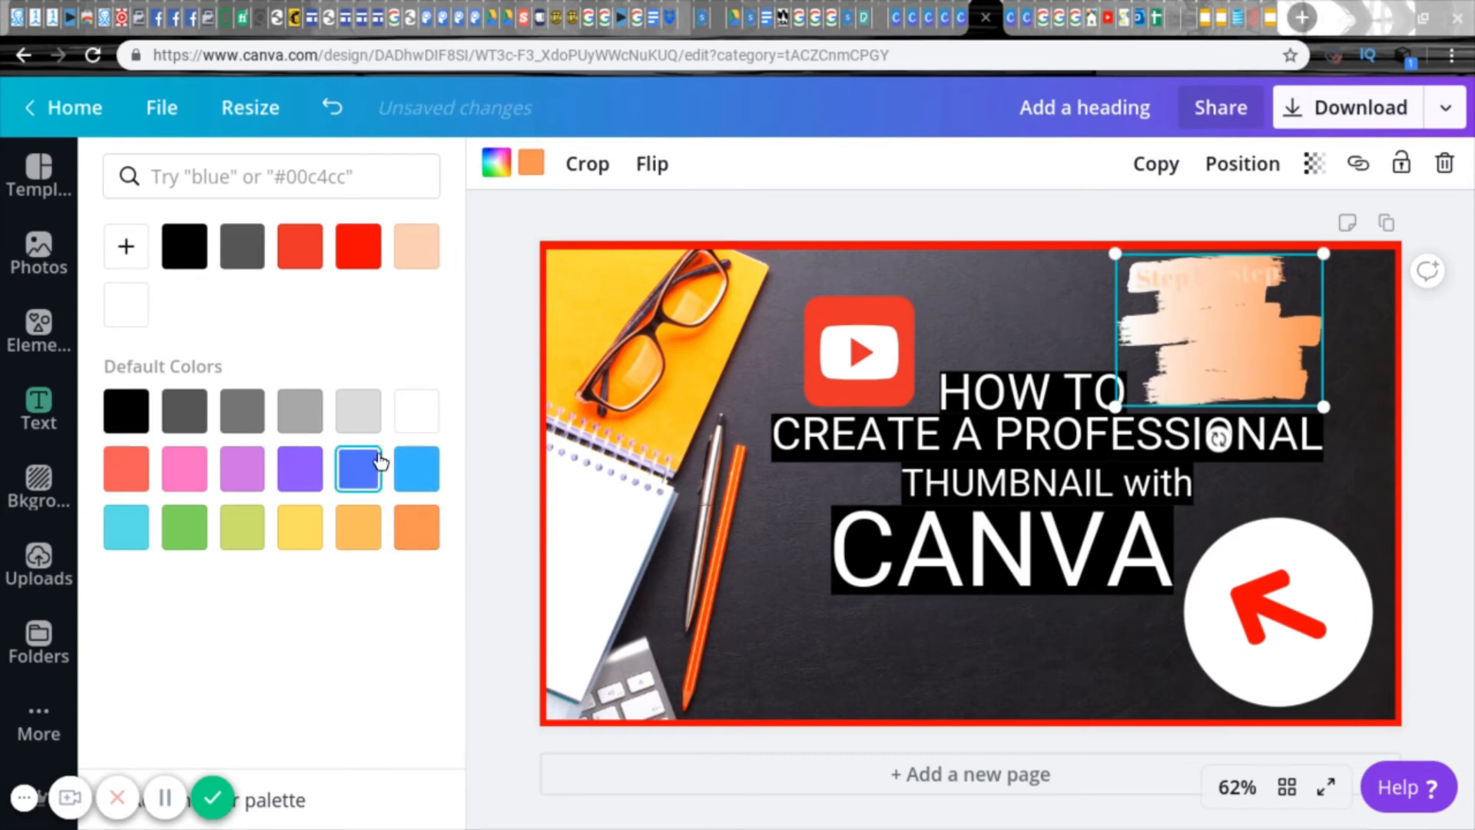
pyautogui.click(1201, 284)
pyautogui.click(782, 173)
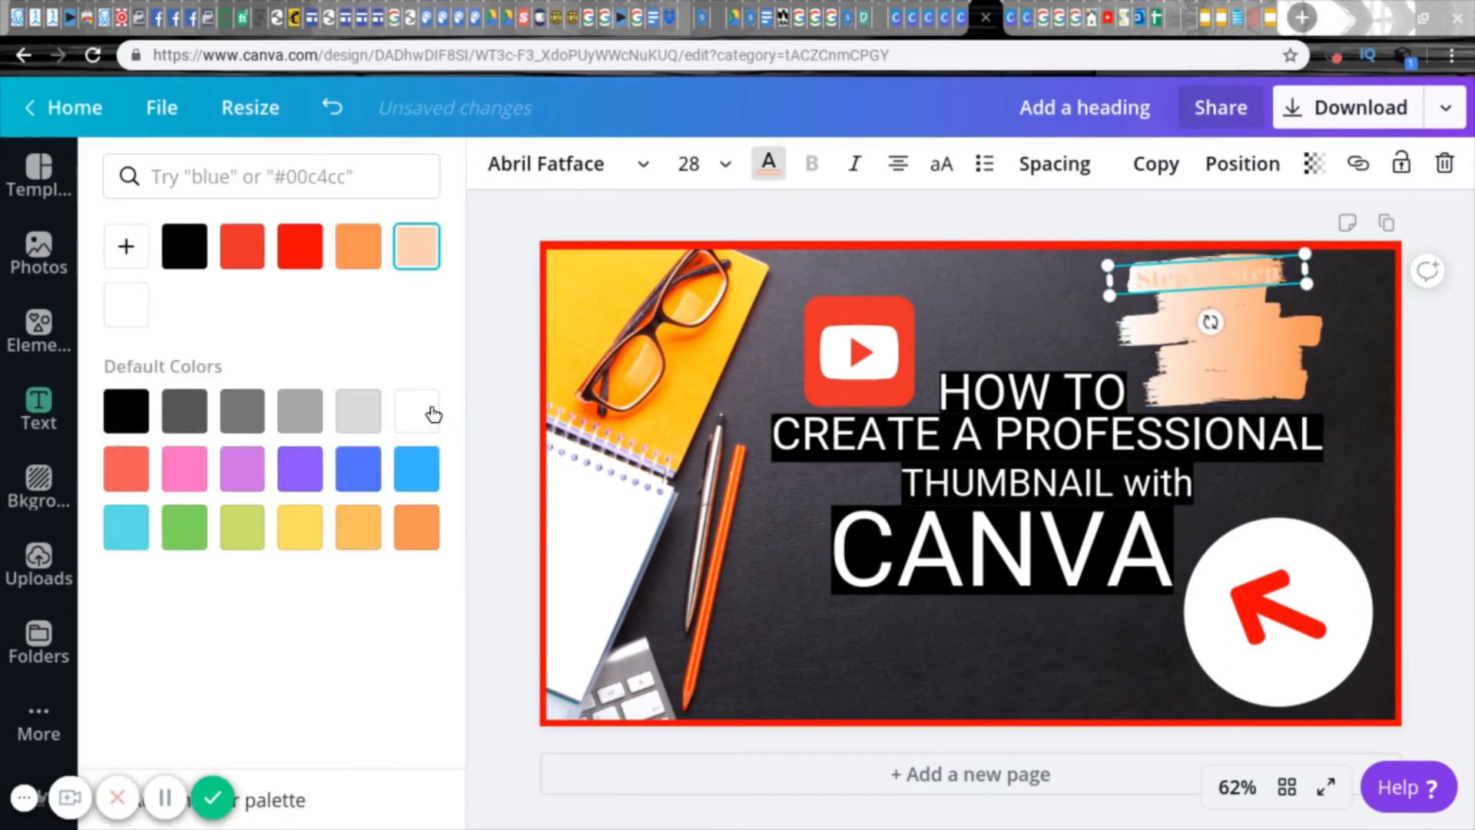
pyautogui.click(146, 421)
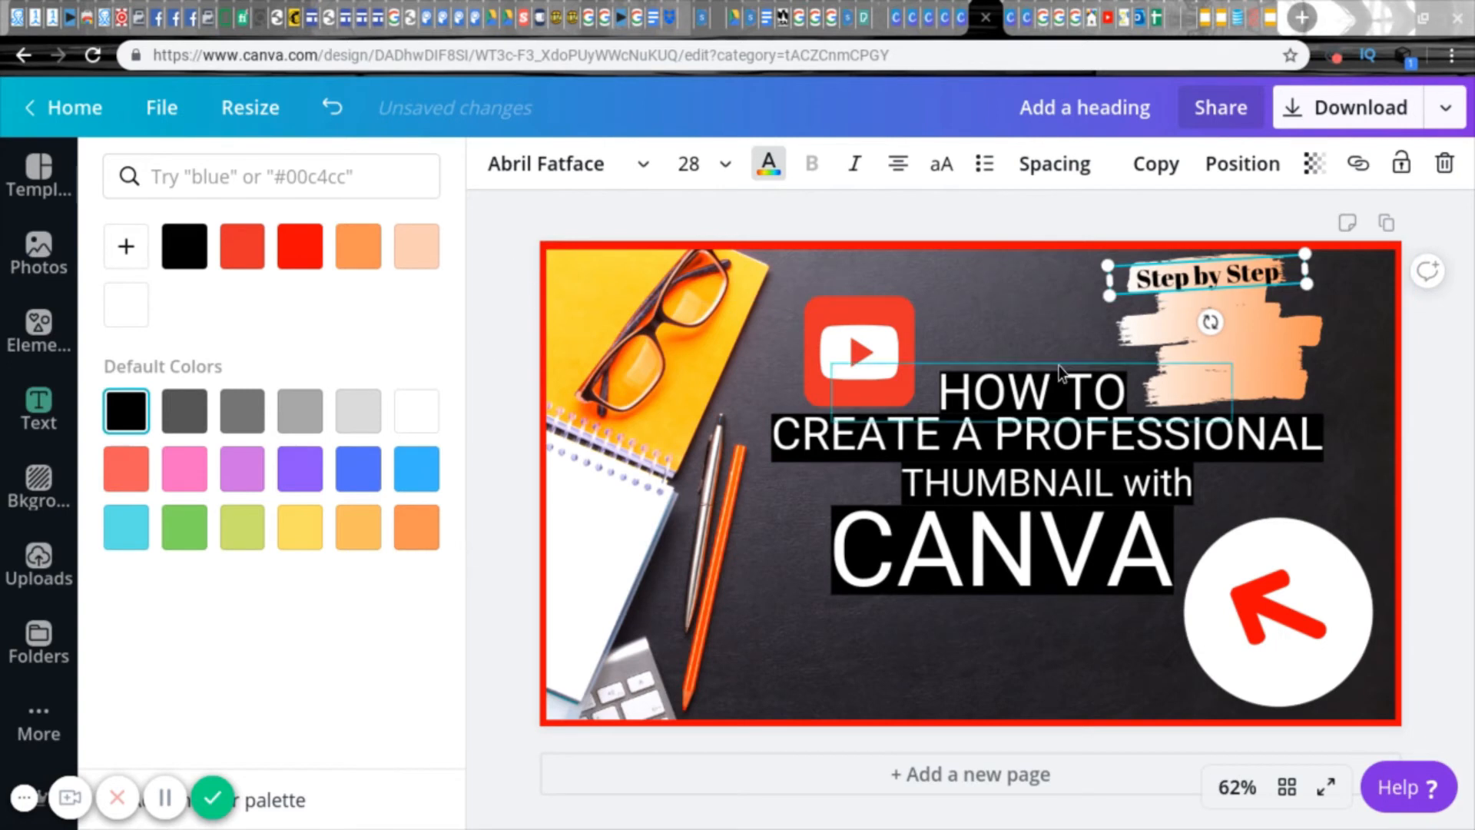
pyautogui.click(1414, 339)
# Step: Add a subheading reading "with" and place it on the brush stroke beneath "Step by Step"
pyautogui.click(208, 321)
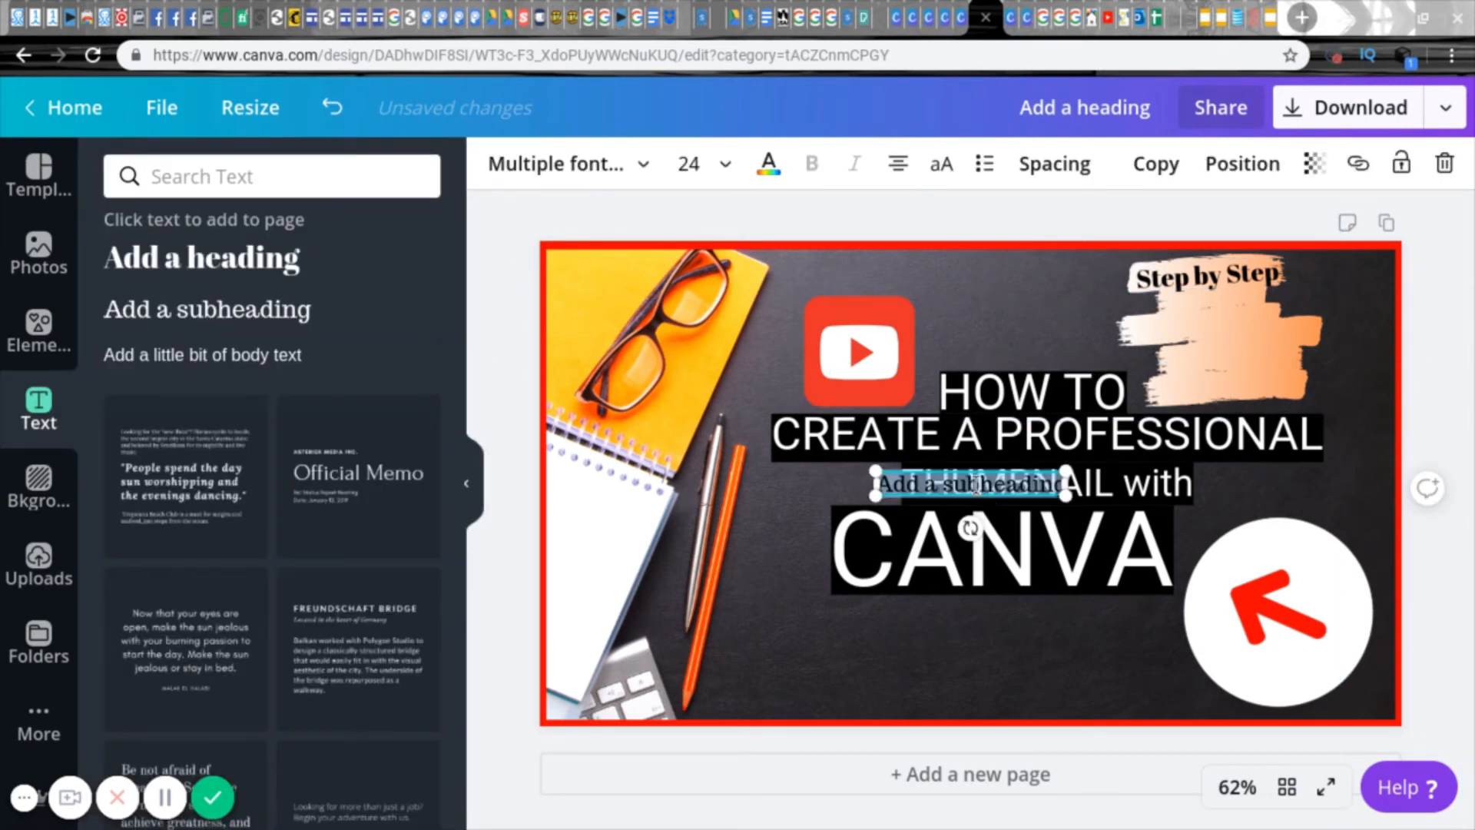
pyautogui.press('BackSpace')
pyautogui.click(865, 481)
pyautogui.moveTo(965, 481)
pyautogui.mouseDown()
pyautogui.moveTo(1151, 382)
pyautogui.moveTo(1188, 317)
pyautogui.moveTo(1209, 311)
pyautogui.moveTo(1197, 318)
pyautogui.moveTo(1220, 365)
pyautogui.mouseUp()
pyautogui.write('with')
pyautogui.click(1099, 338)
pyautogui.click(1107, 372)
pyautogui.click(1017, 316)
pyautogui.click(1205, 317)
pyautogui.click(1025, 306)
# Step: Add a heading with the presenter's full name, move it to the lower part of the brush stroke and correct its spelling
pyautogui.click(245, 278)
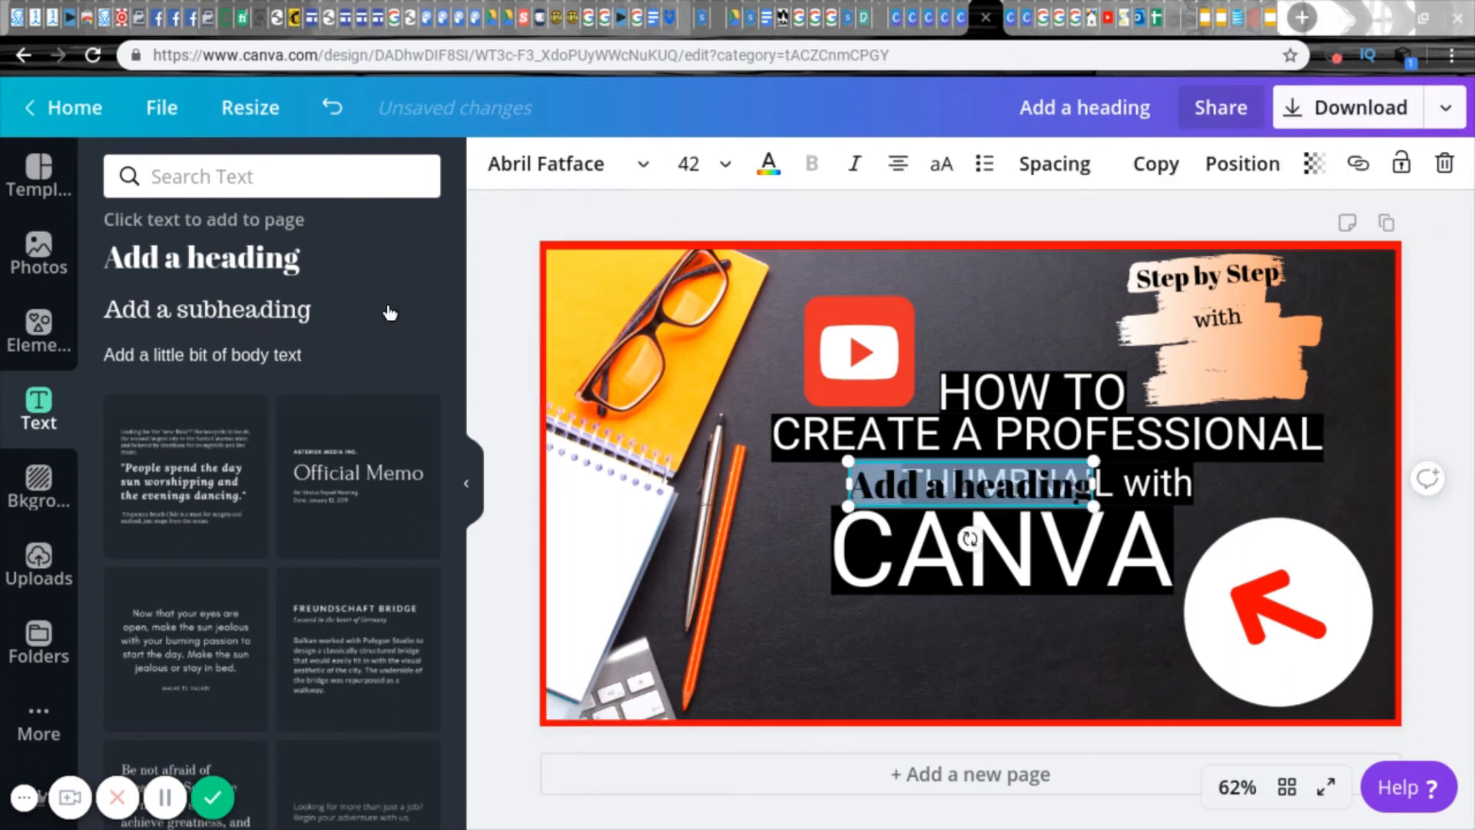
pyautogui.press('BackSpace')
pyautogui.write('Jason Broqn')
pyautogui.click(811, 522)
pyautogui.moveTo(897, 504)
pyautogui.mouseDown()
pyautogui.moveTo(1202, 373)
pyautogui.moveTo(1152, 380)
pyautogui.mouseUp()
pyautogui.press('BackSpace')
pyautogui.write('wn')
# Step: Reduce the name heading's font size and tilt it upward to the right, fitting it on the brush stroke below "with"
pyautogui.click(707, 164)
pyautogui.click(700, 328)
pyautogui.click(718, 162)
pyautogui.click(704, 372)
pyautogui.moveTo(1248, 395); pyautogui.dragTo(1208, 373)
pyautogui.click(1050, 336)
pyautogui.click(941, 306)
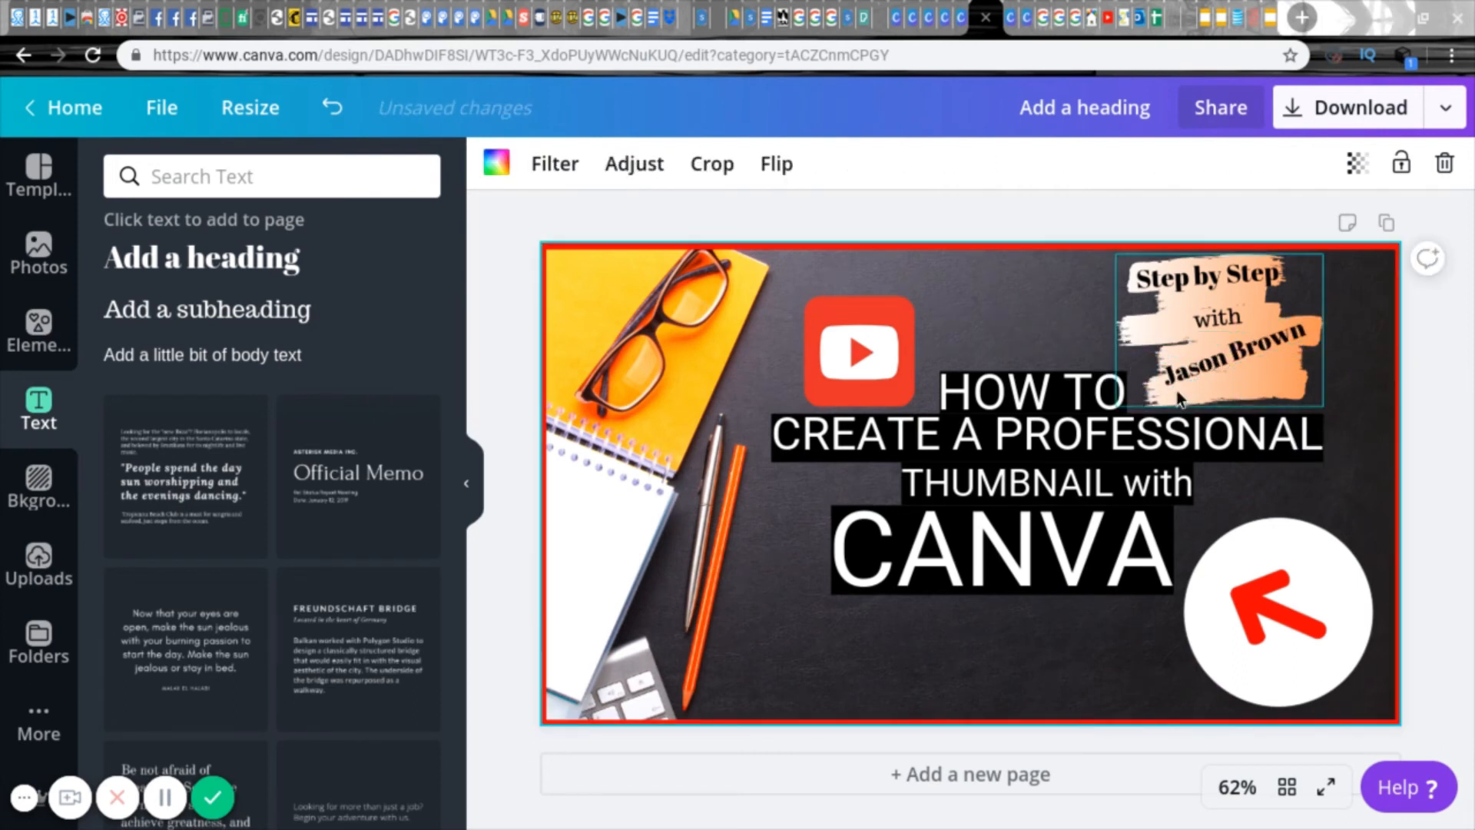
pyautogui.click(1191, 372)
# Step: Set the background photo's saturation to 24
pyautogui.click(1016, 302)
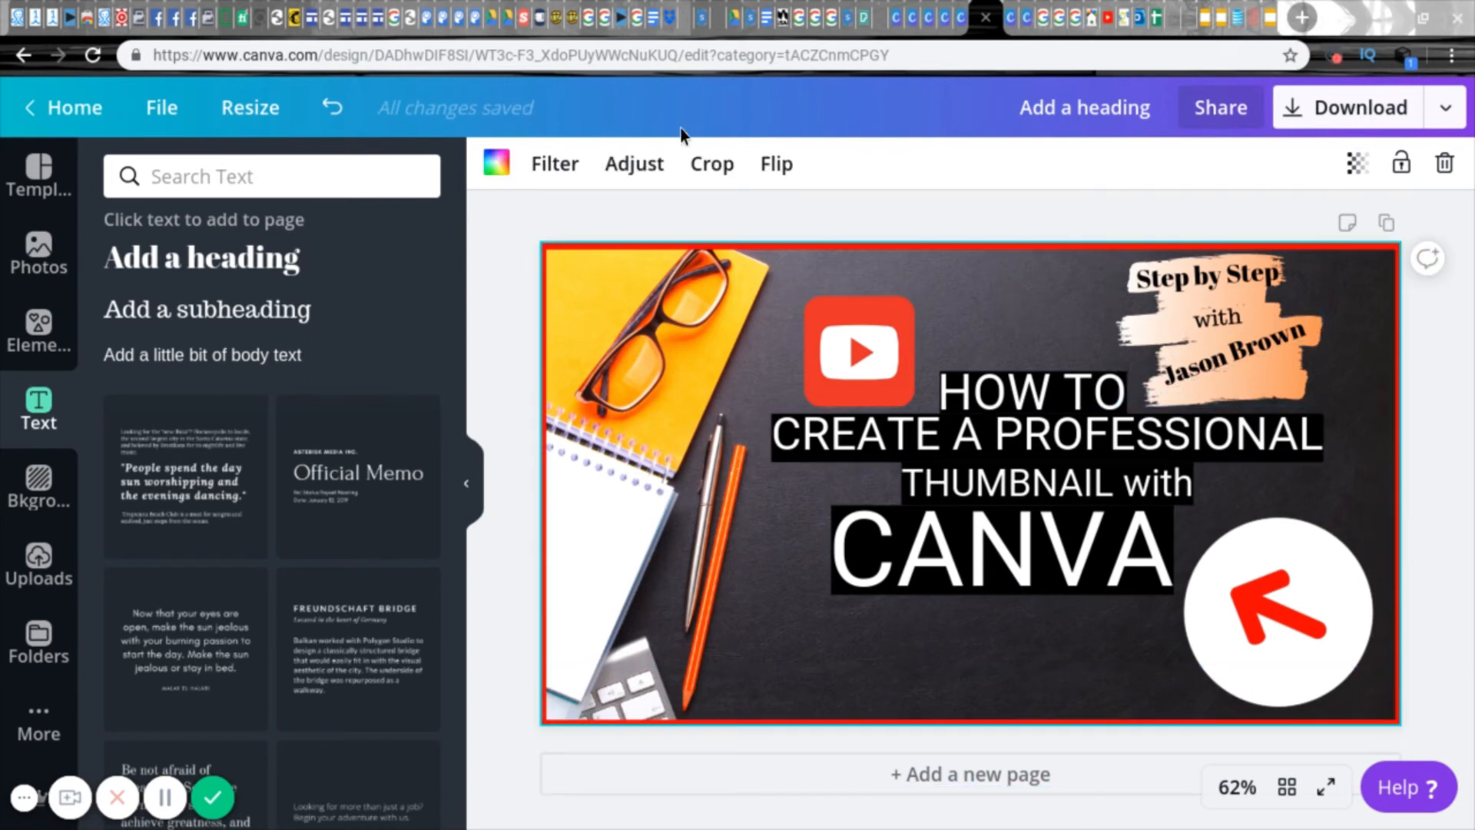
pyautogui.click(635, 164)
pyautogui.moveTo(395, 300); pyautogui.dragTo(329, 311)
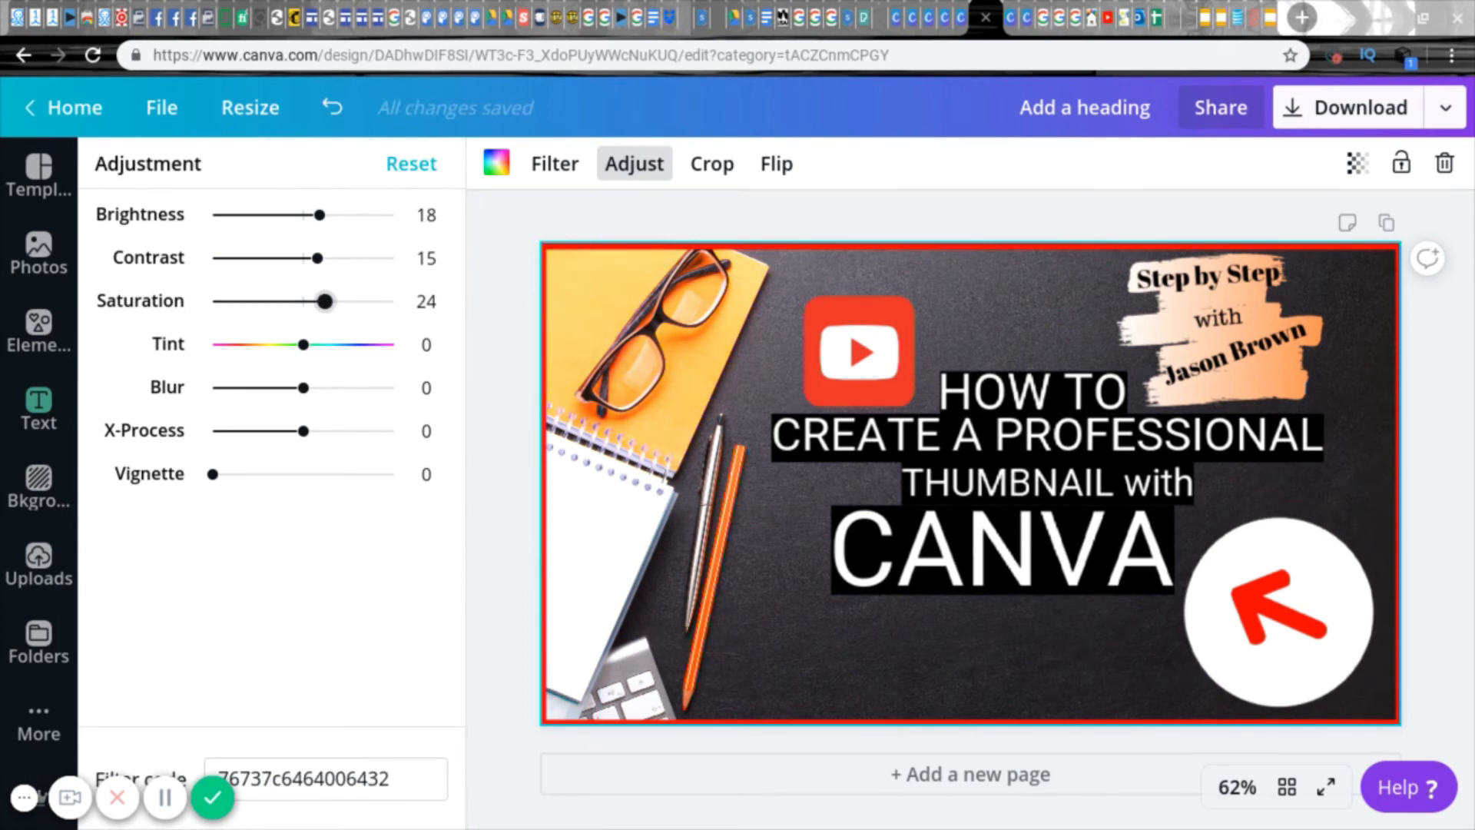
# Step: Set the background photo's blur to -4
pyautogui.moveTo(305, 406)
pyautogui.mouseDown()
pyautogui.moveTo(279, 399)
pyautogui.moveTo(302, 397)
pyautogui.mouseUp()
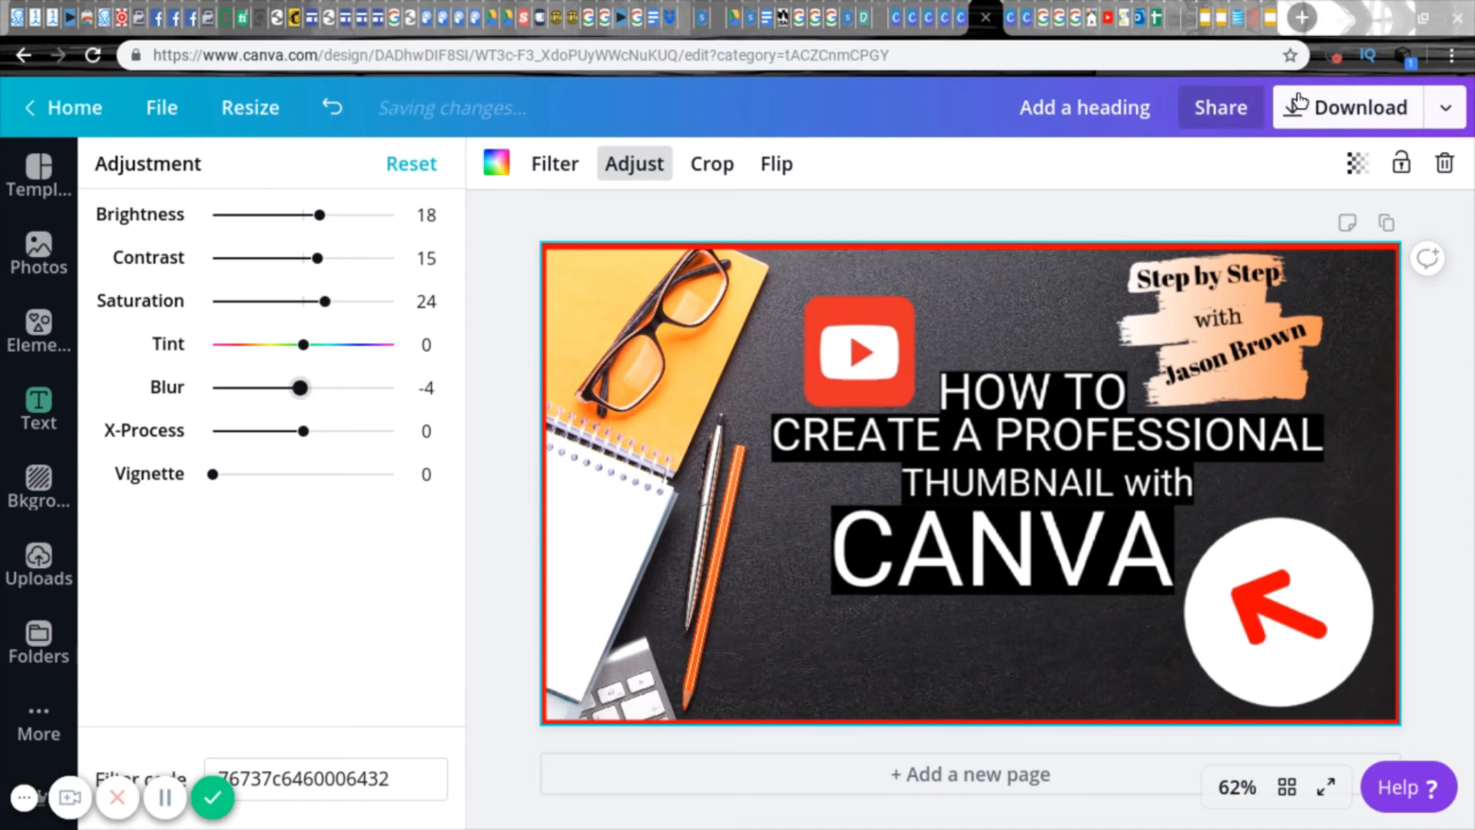
# Step: Choose the file type for the finished thumbnail, download the design, and deselect the background photo
pyautogui.click(1462, 114)
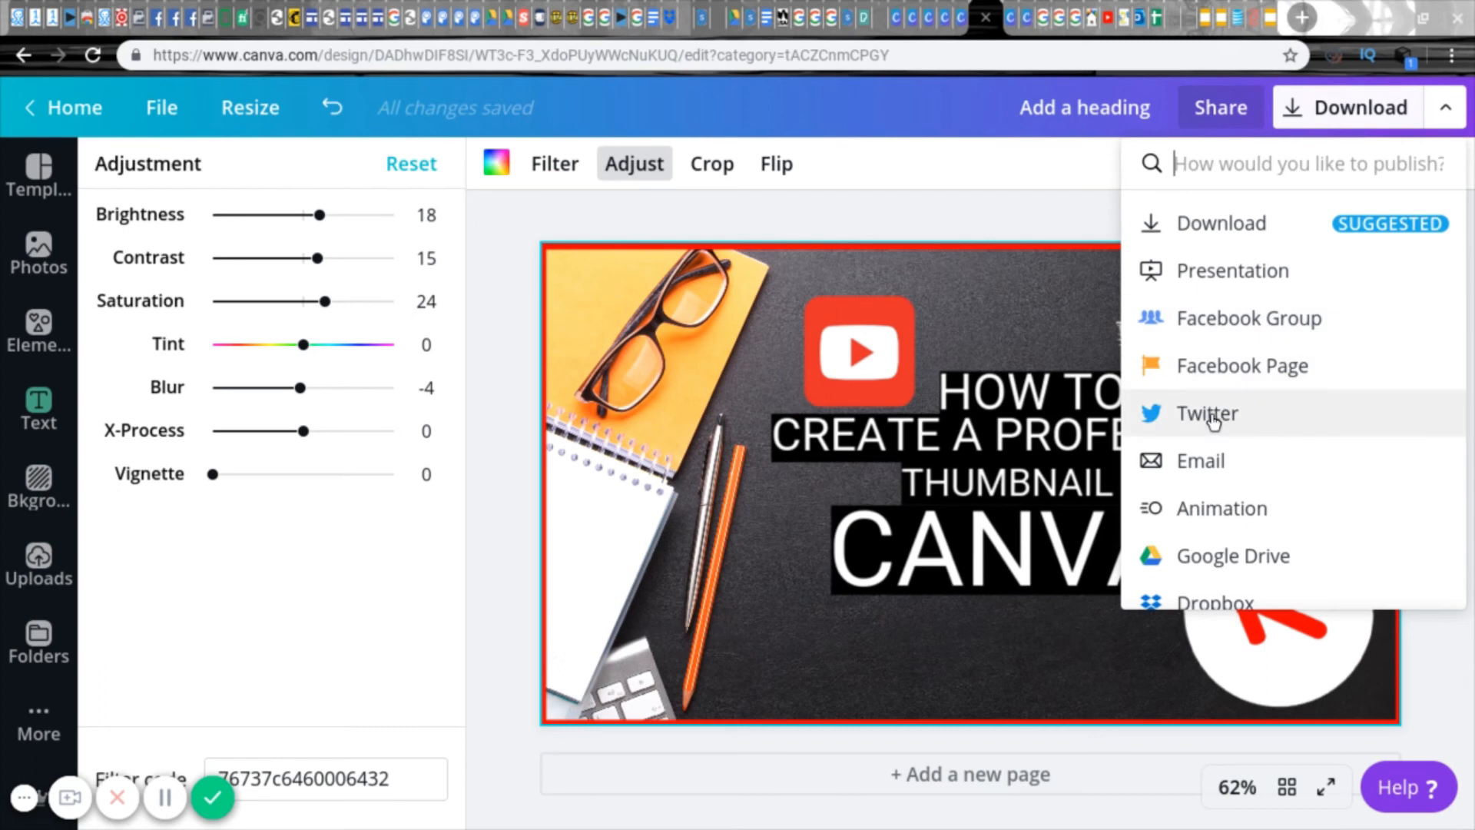
pyautogui.click(1223, 224)
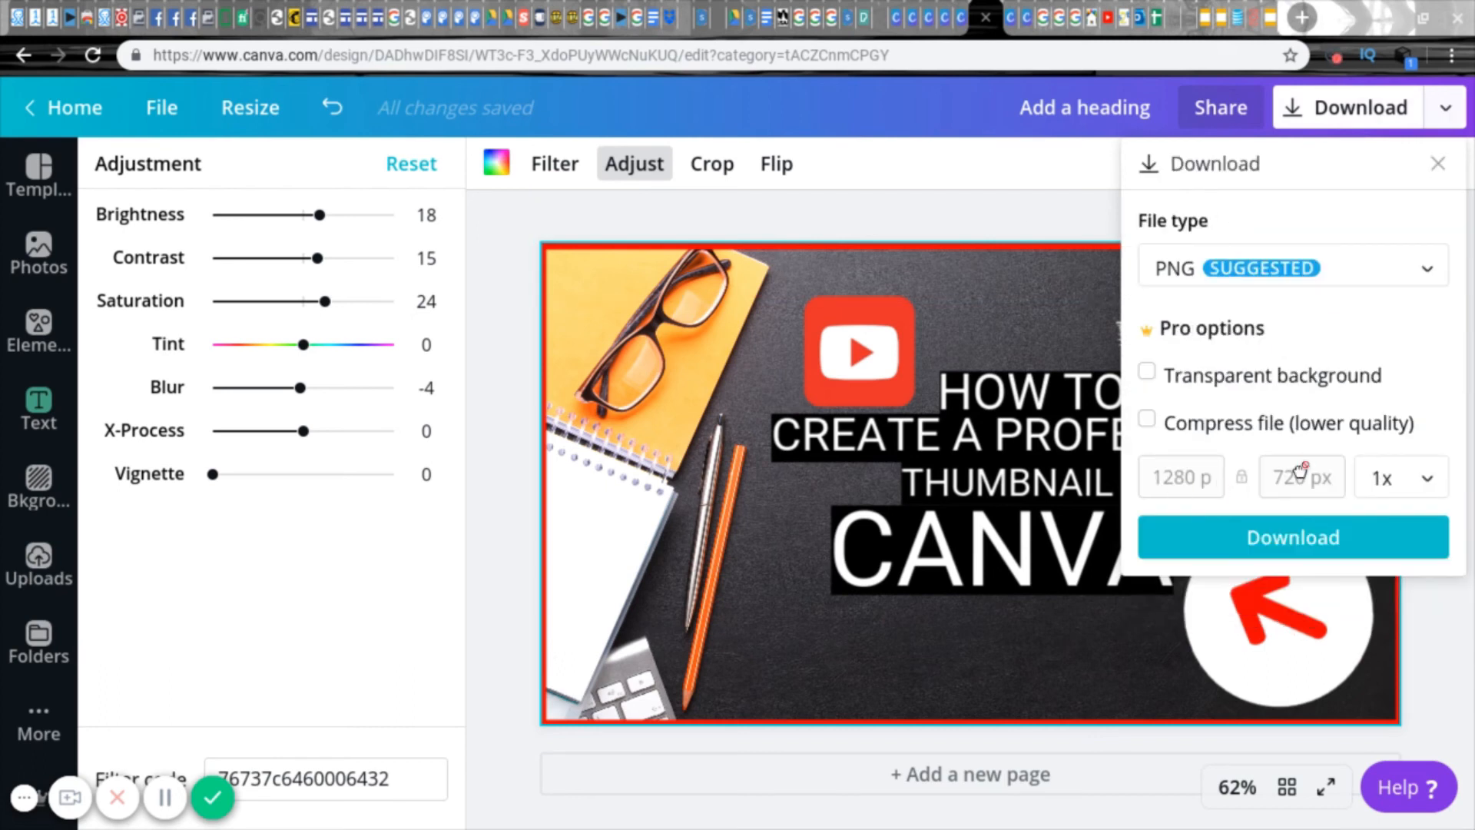
pyautogui.click(1435, 269)
pyautogui.click(1271, 289)
pyautogui.click(1284, 537)
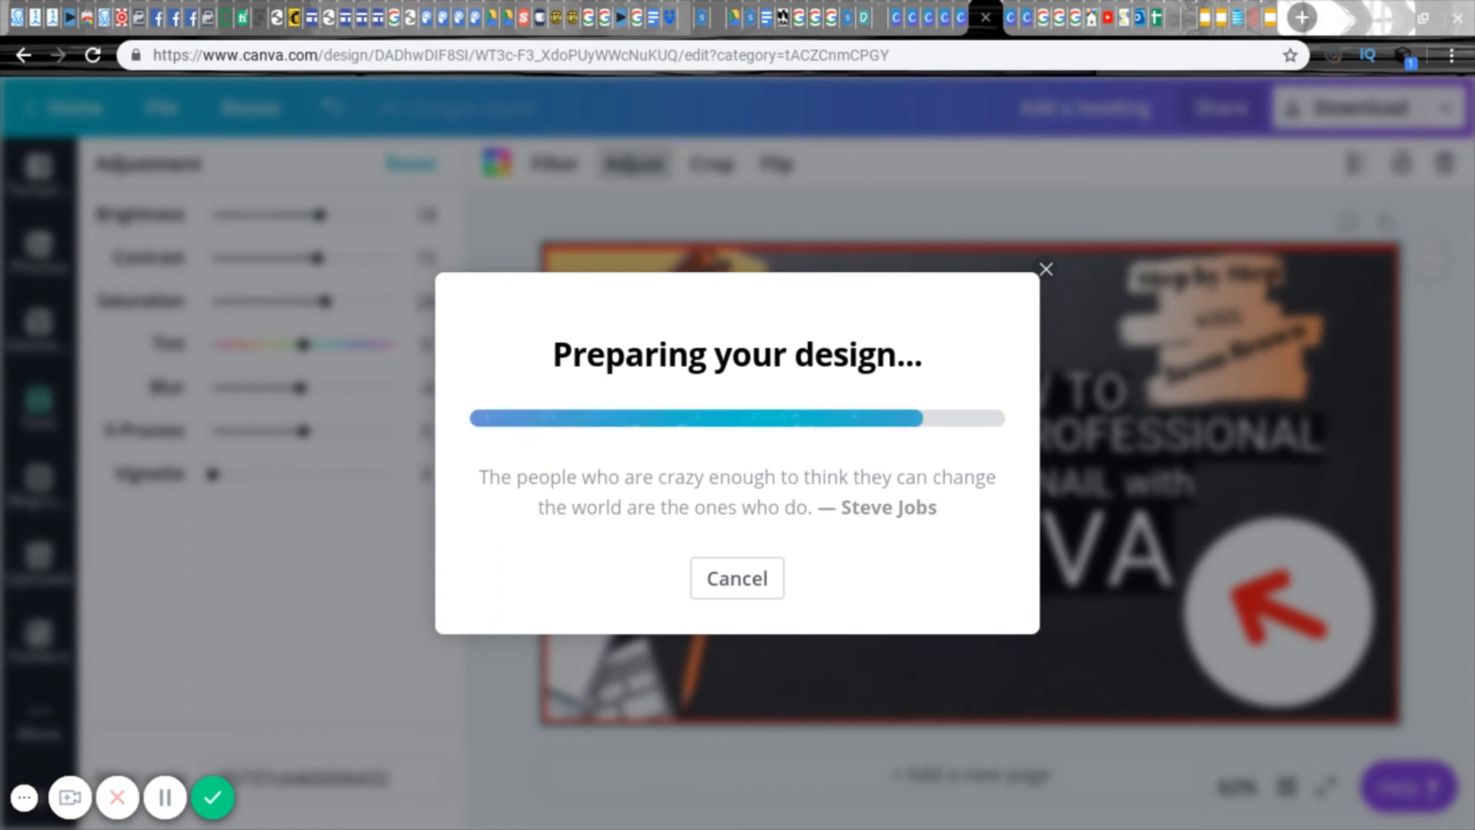
pyautogui.click(1043, 219)
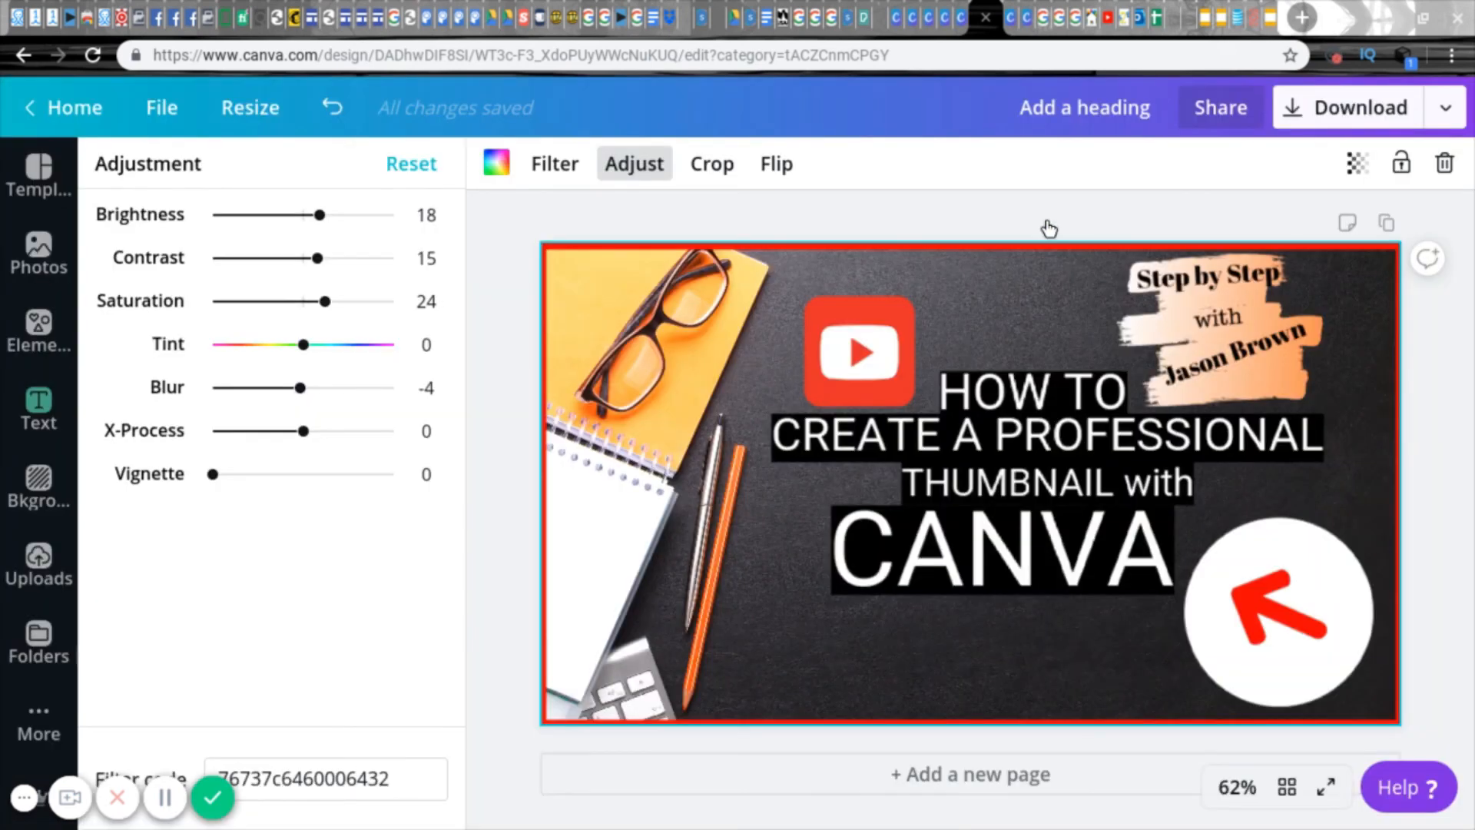
pyautogui.click(1047, 227)
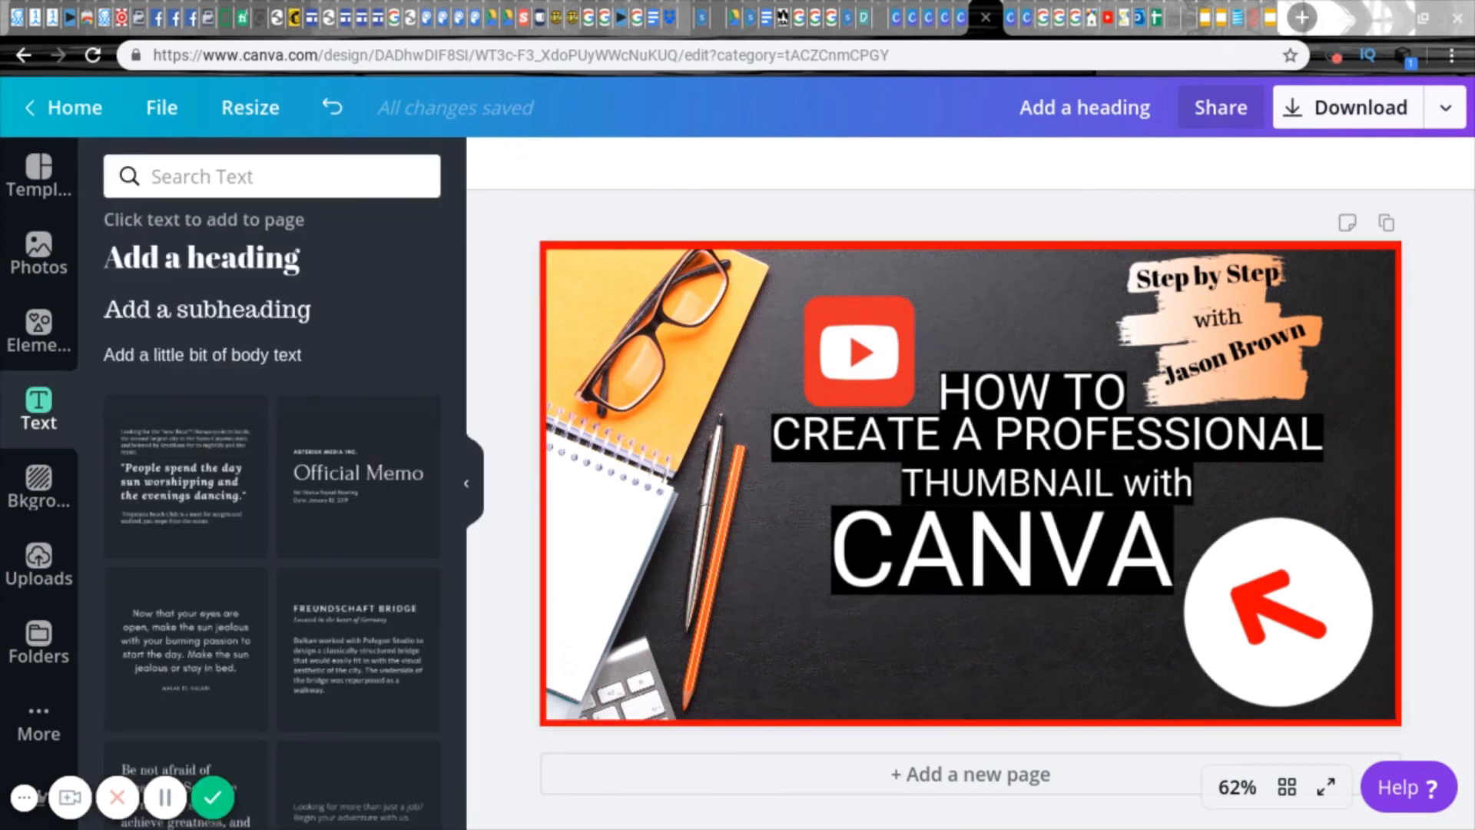